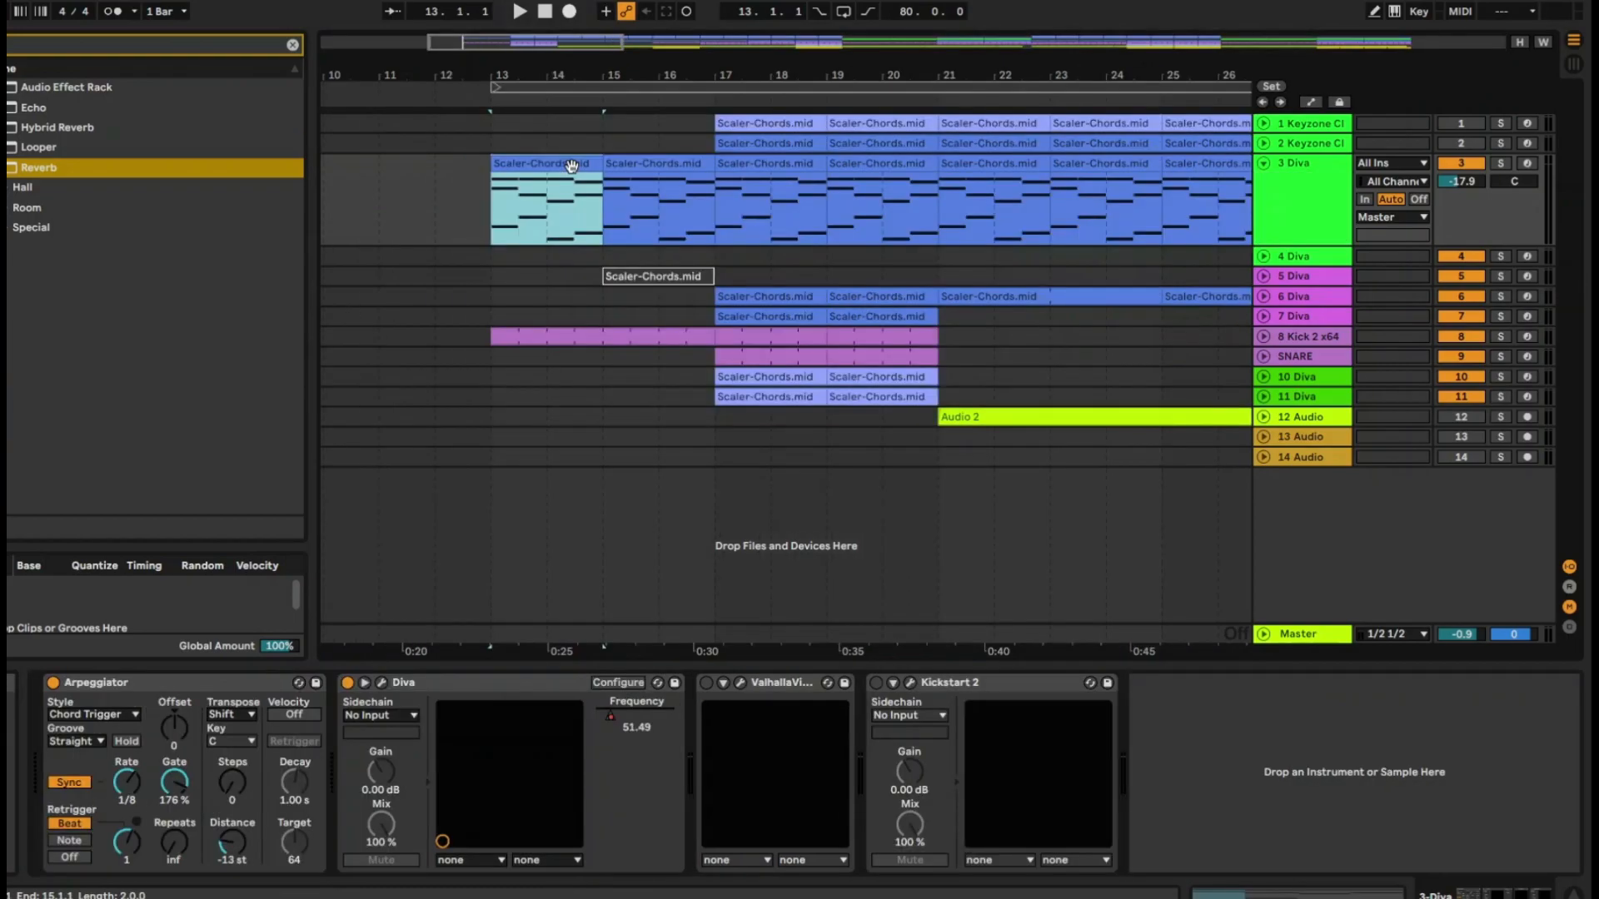
Show the automation lanes in the arrangement and open the Diva plug-in window of track 3
key(a)
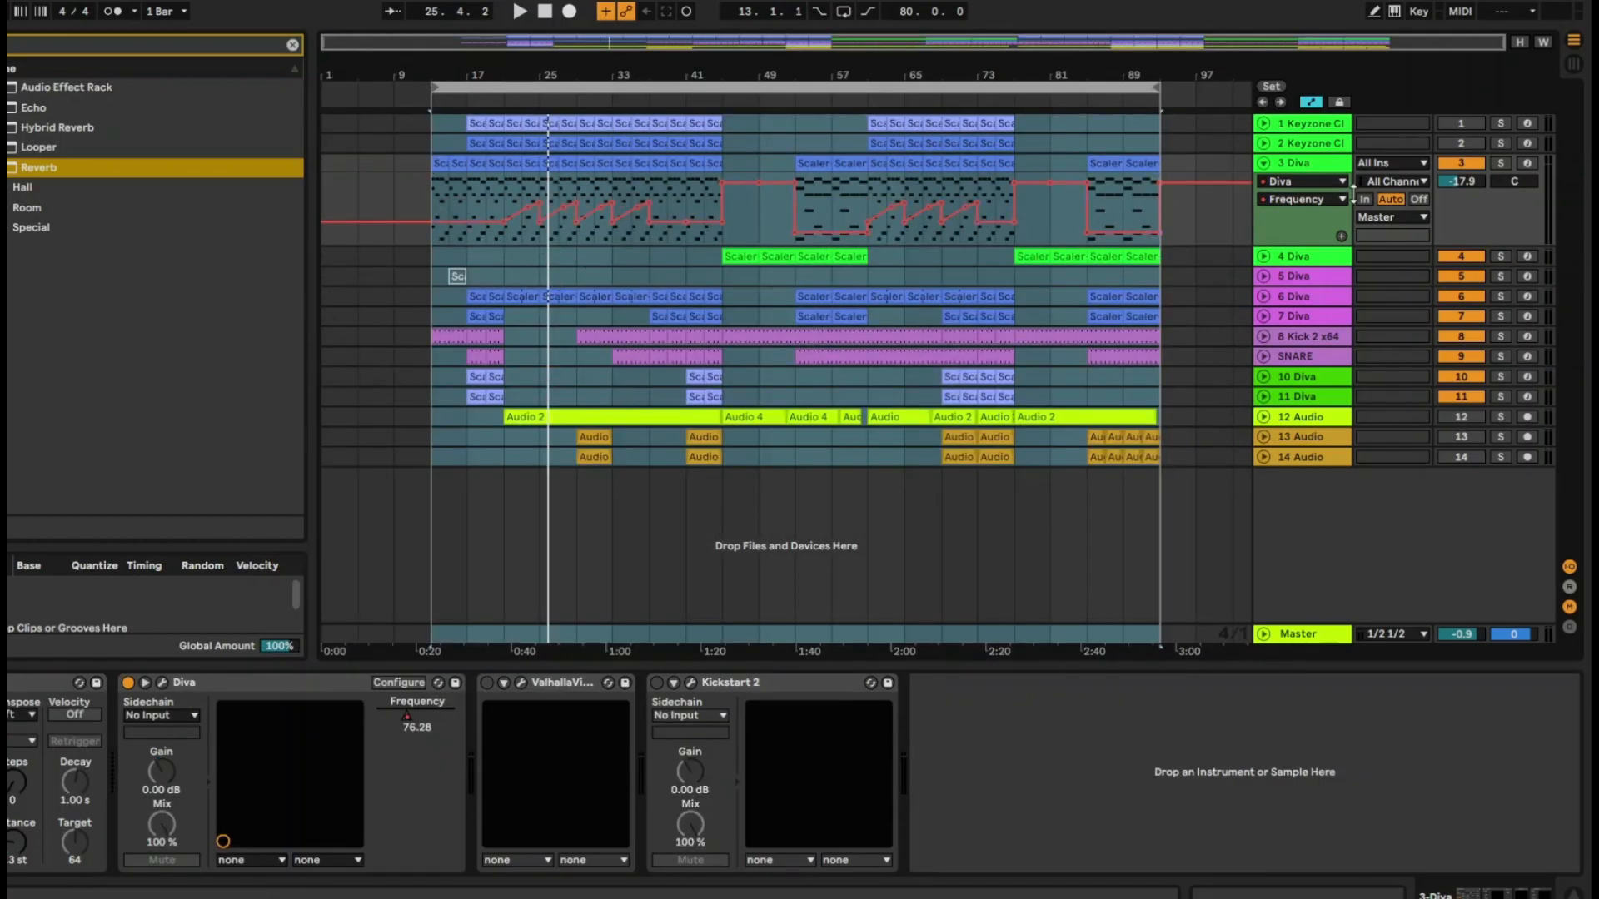
click(1282, 180)
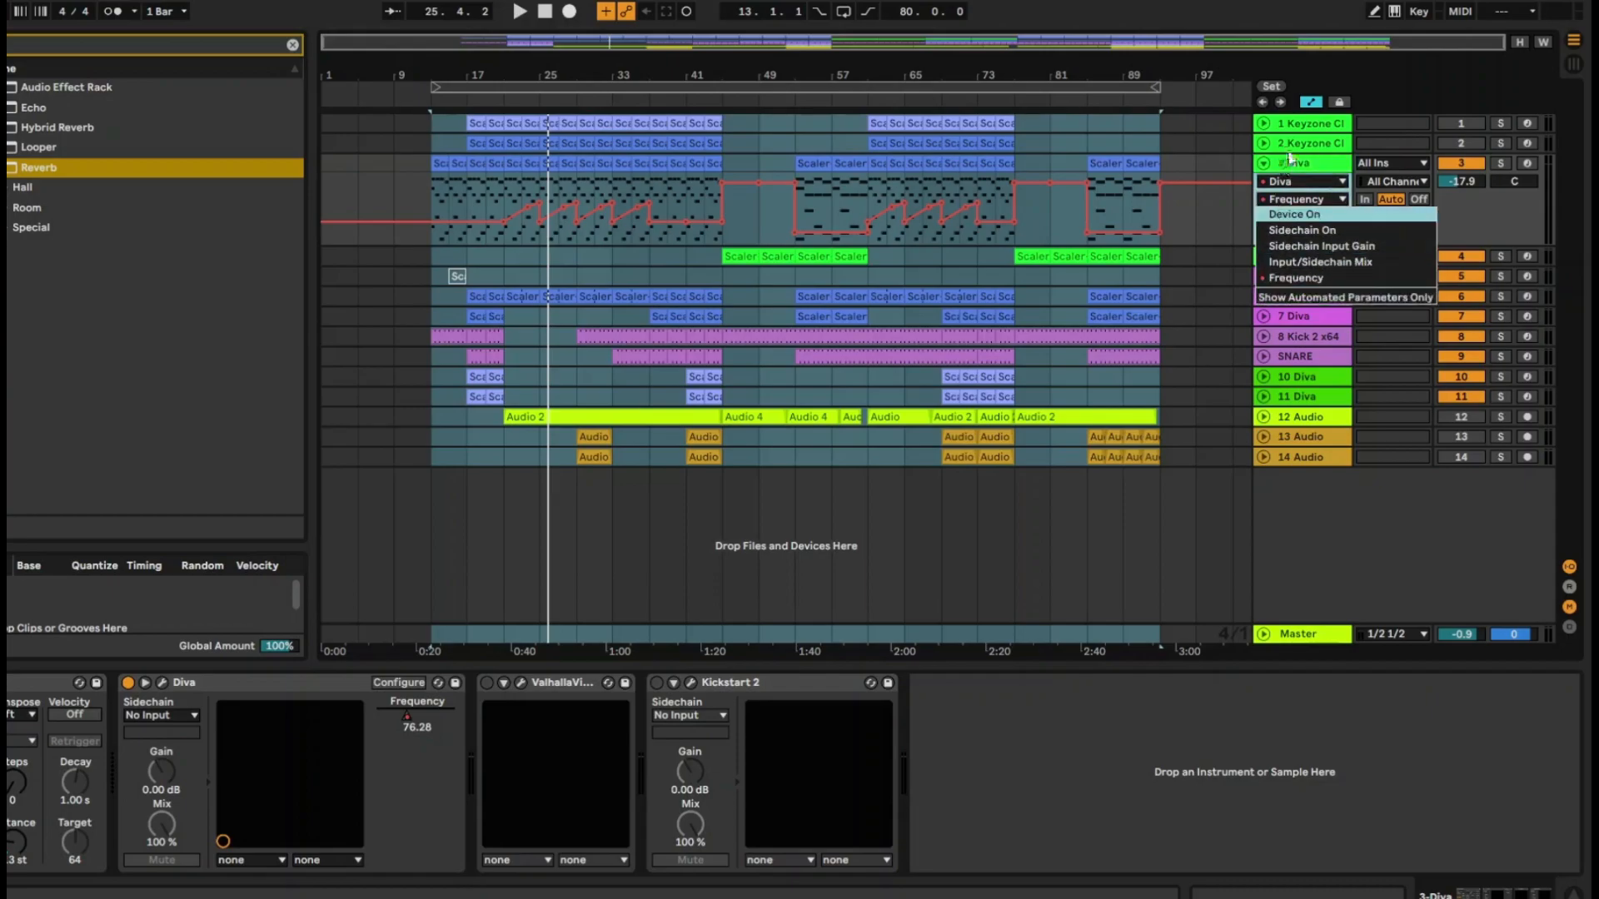
click(1297, 171)
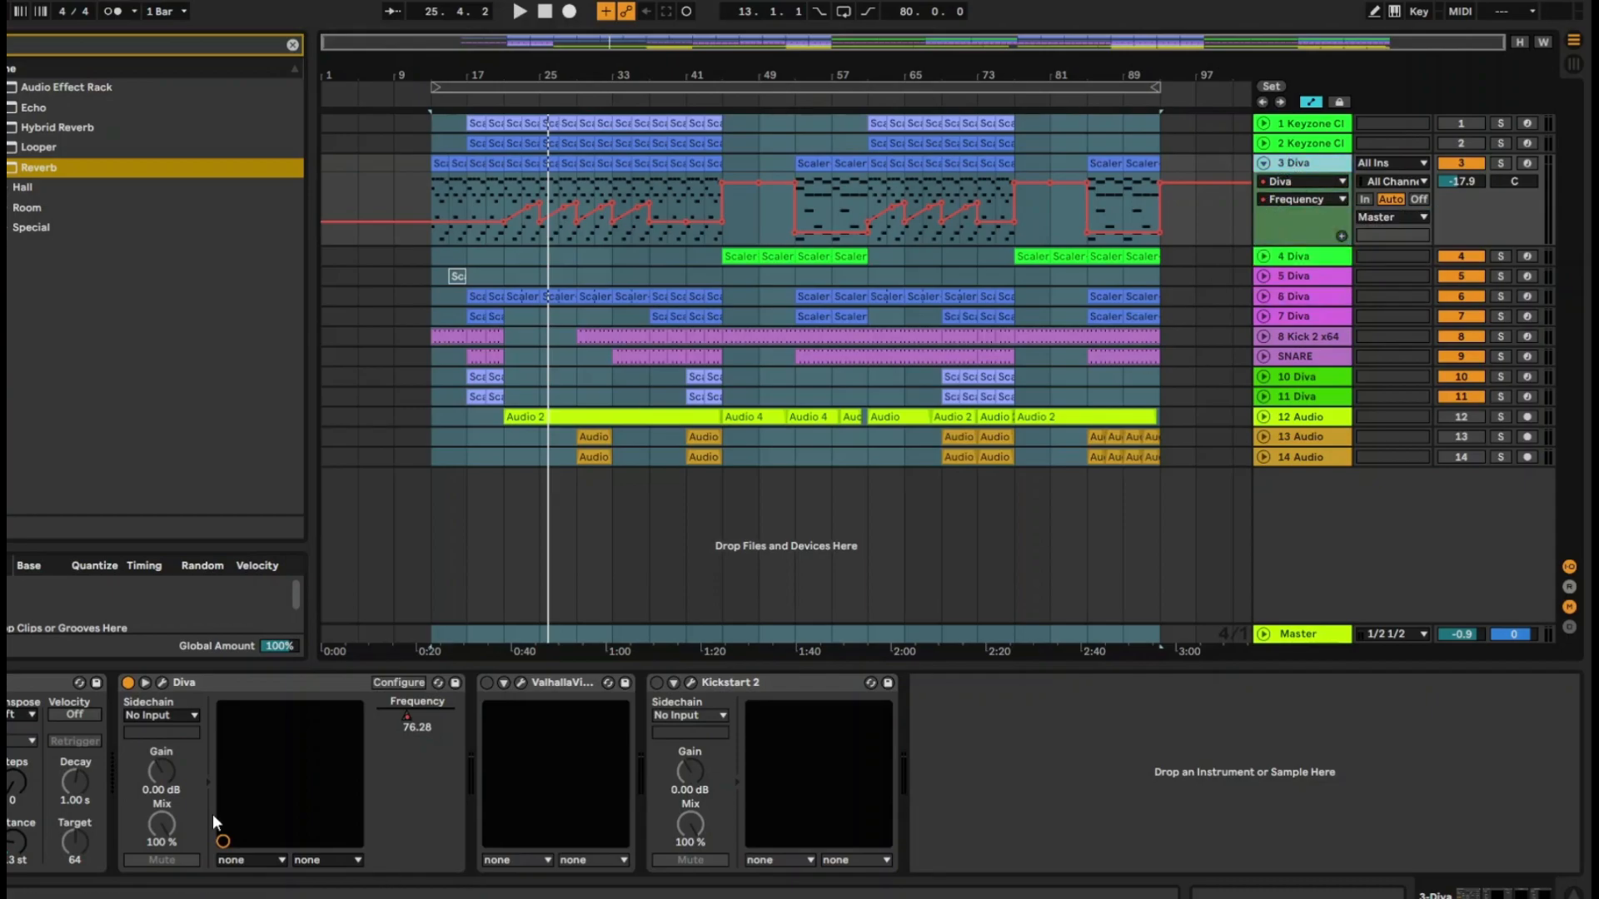
click(162, 681)
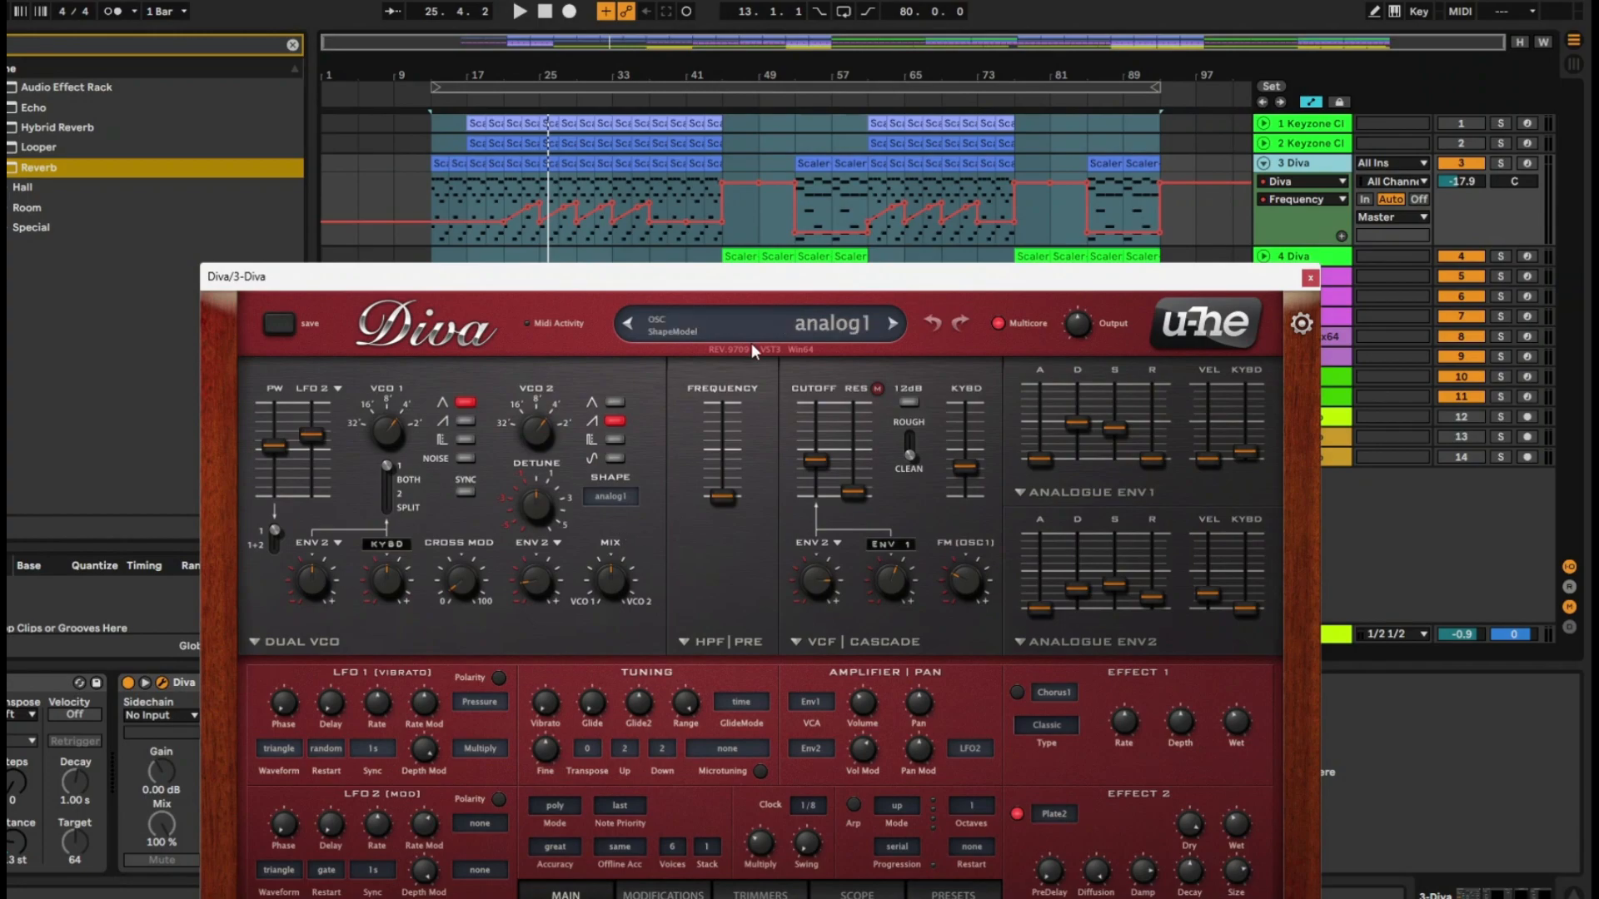
drag(718, 286, 692, 176)
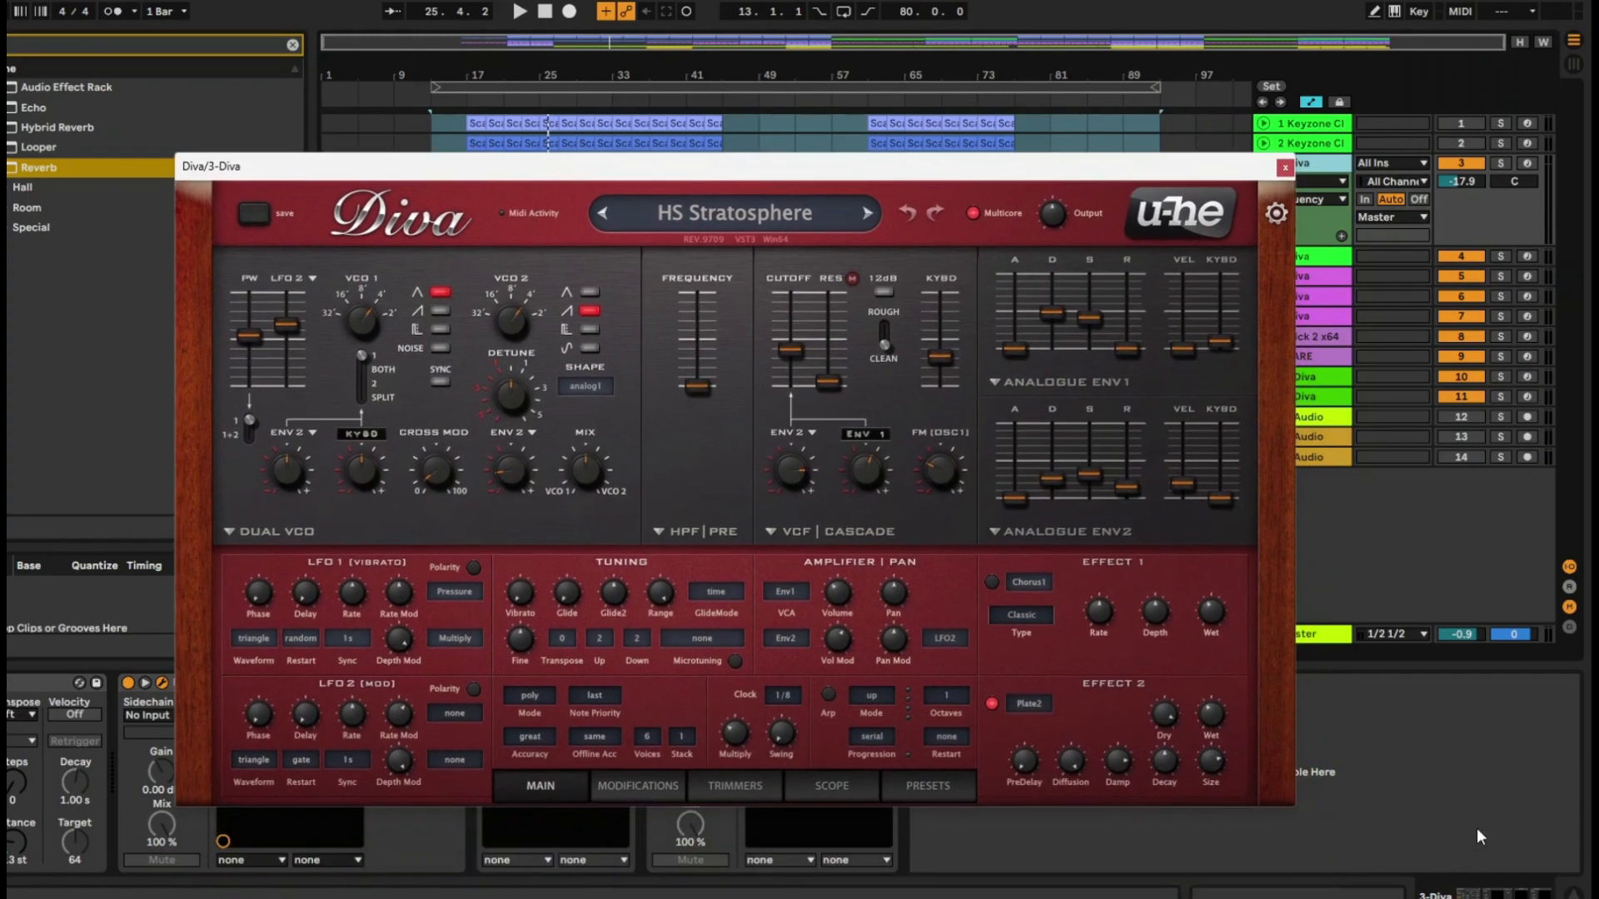
drag(656, 172, 677, 225)
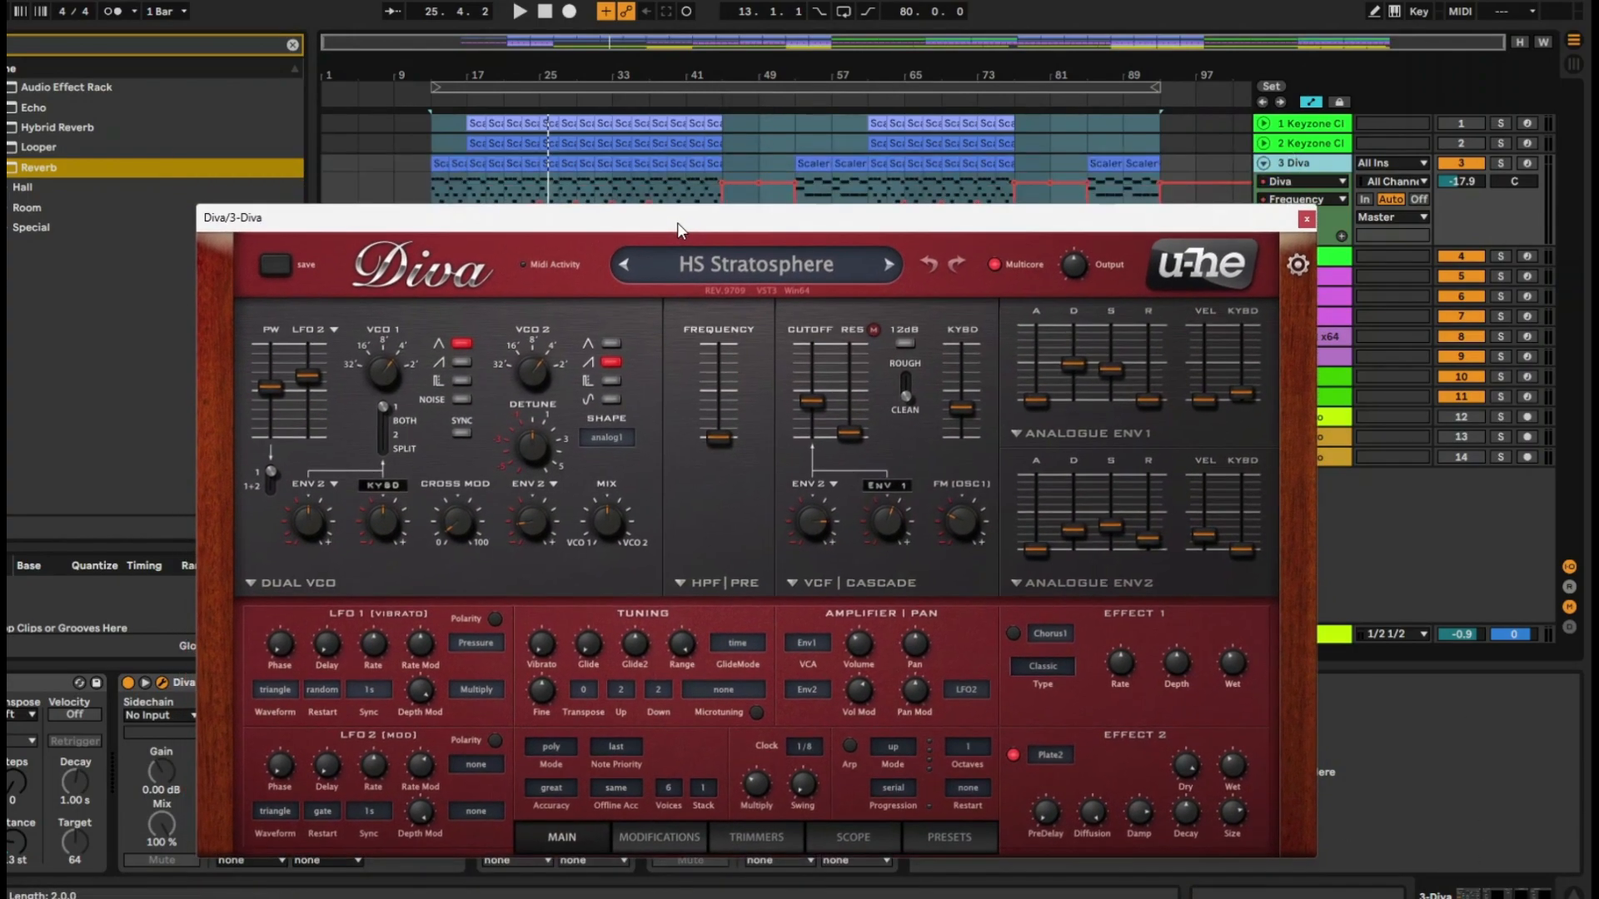
Play the arrangement from bar 13 and adjust the filter cutoff in Diva
key(space)
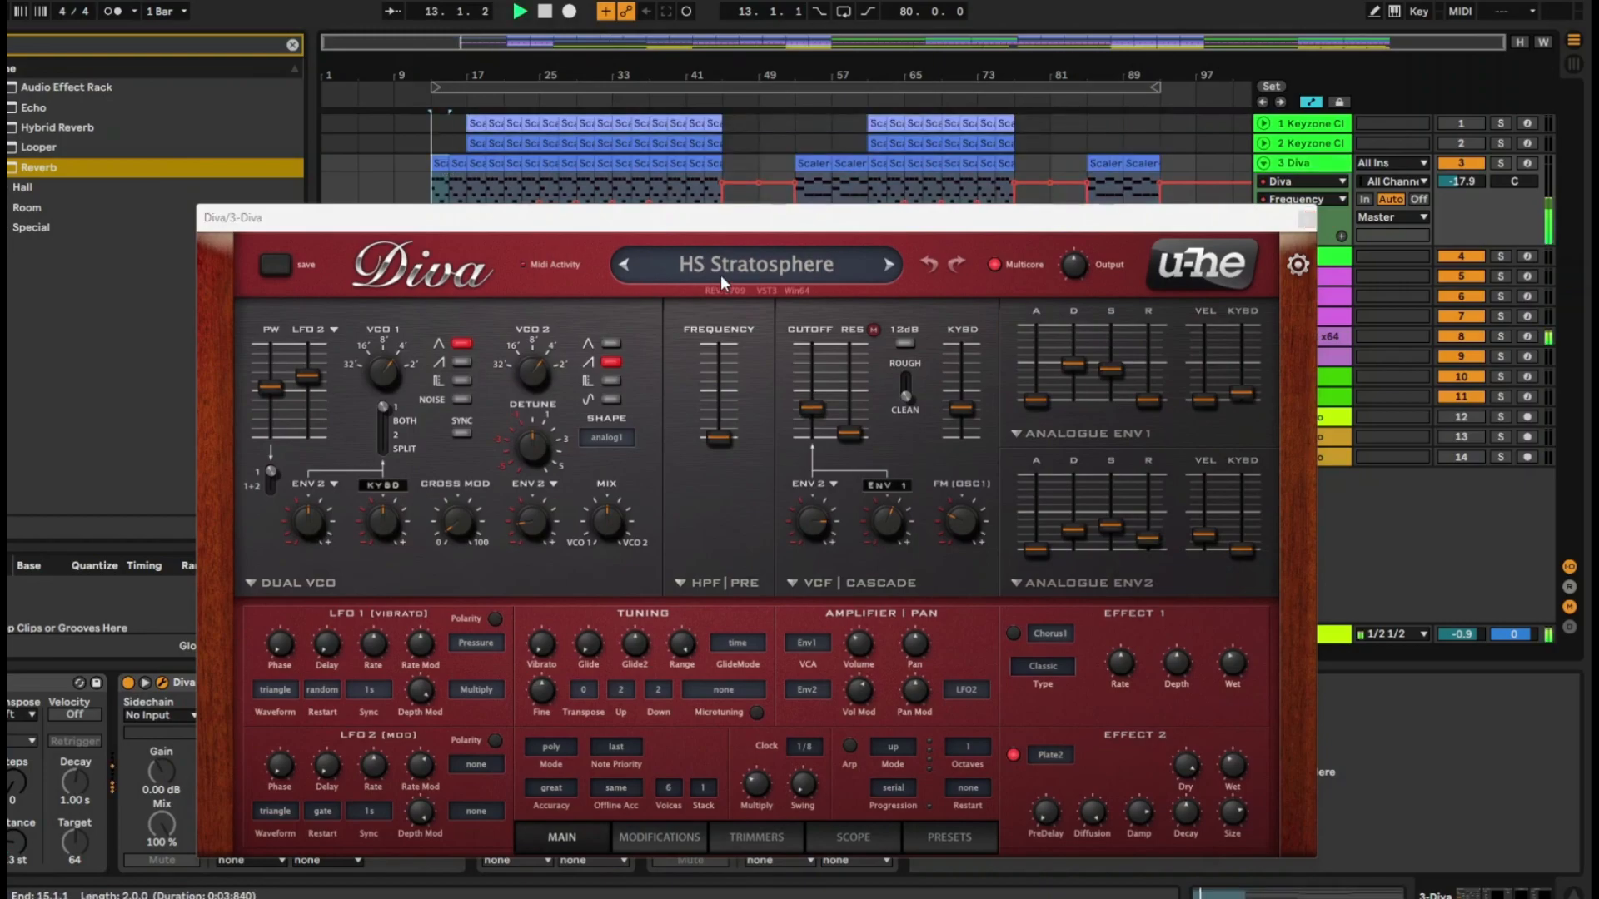
mouse_move(806, 413)
mouse_down()
mouse_move(813, 396)
mouse_move(813, 412)
mouse_up()
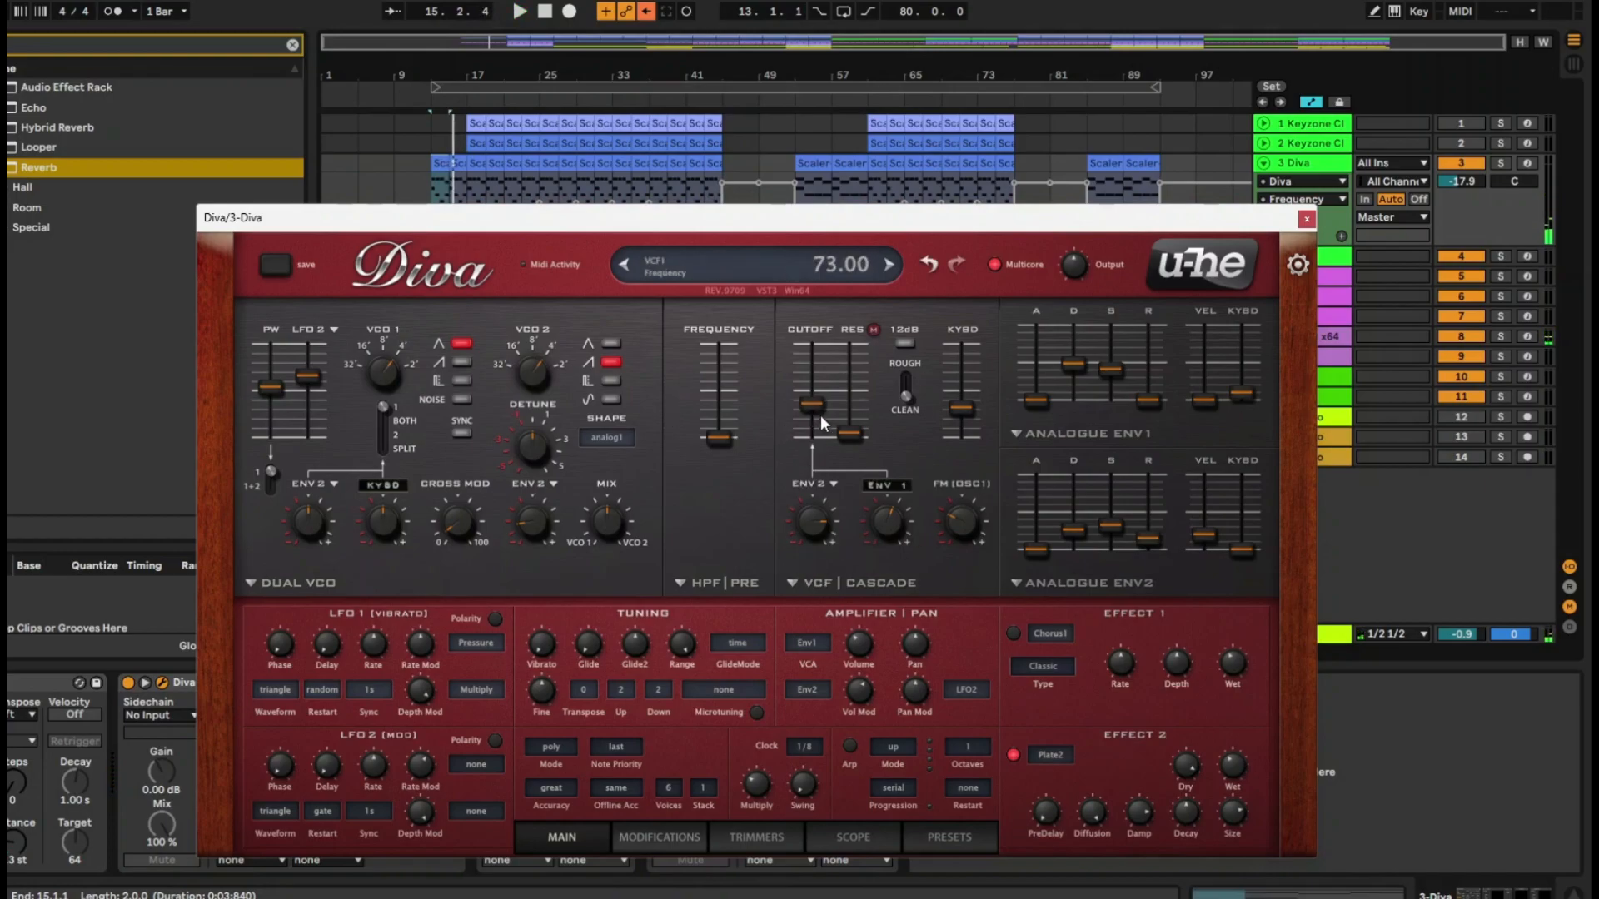
drag(811, 408, 817, 410)
Uncover track 3's Frequency automation lane behind the plug-in window and re-enable the overridden automation
drag(942, 228, 920, 320)
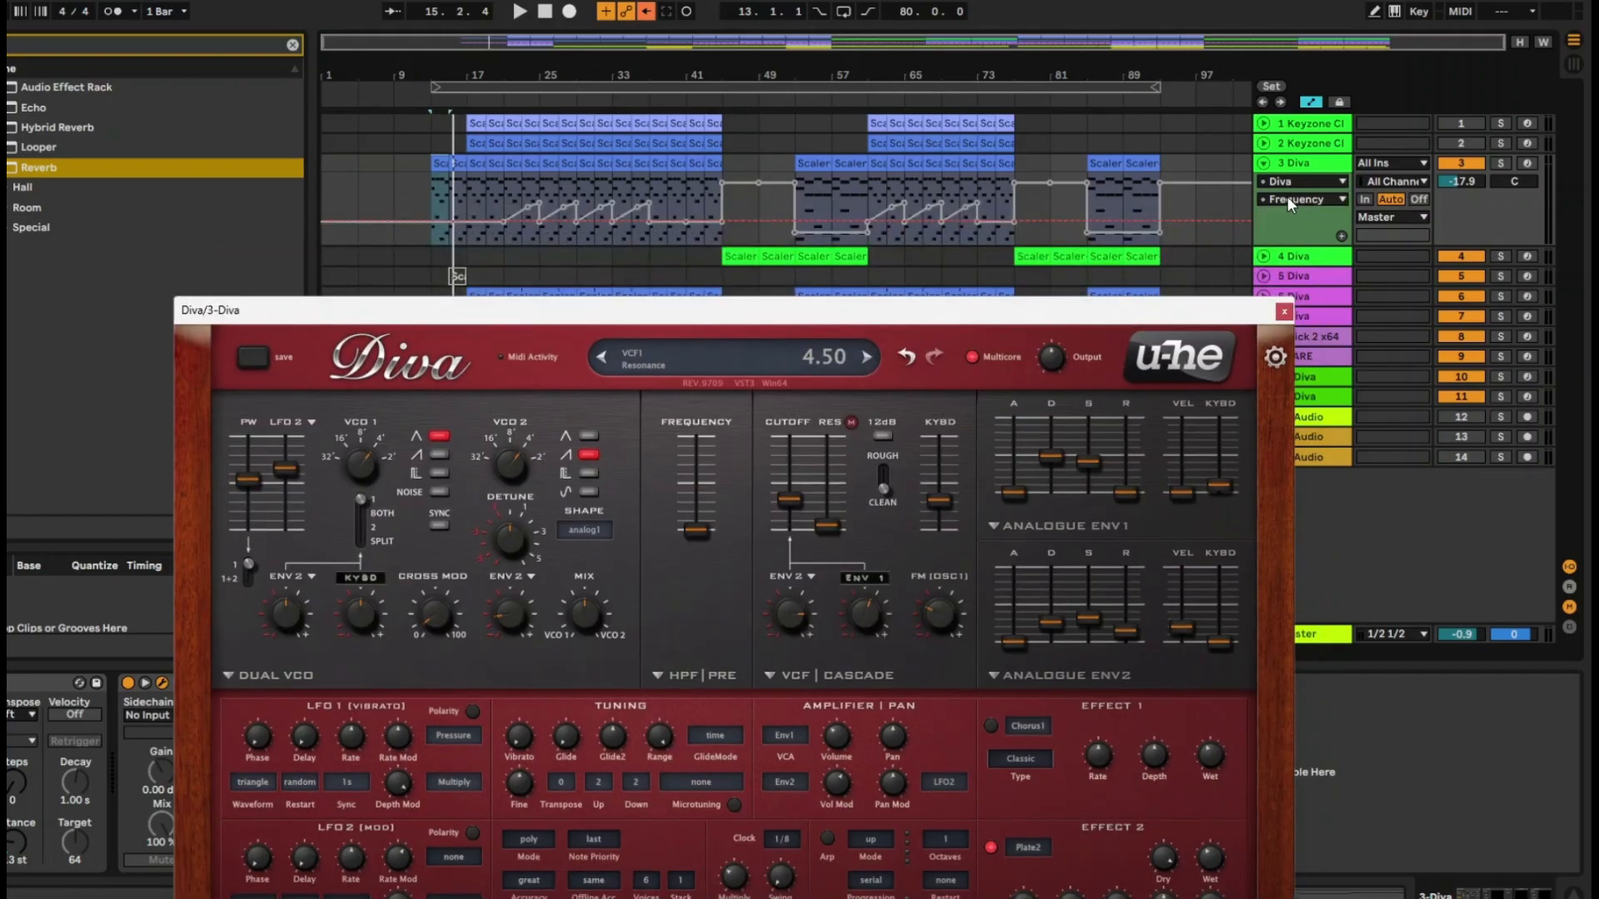
click(1288, 199)
click(1287, 199)
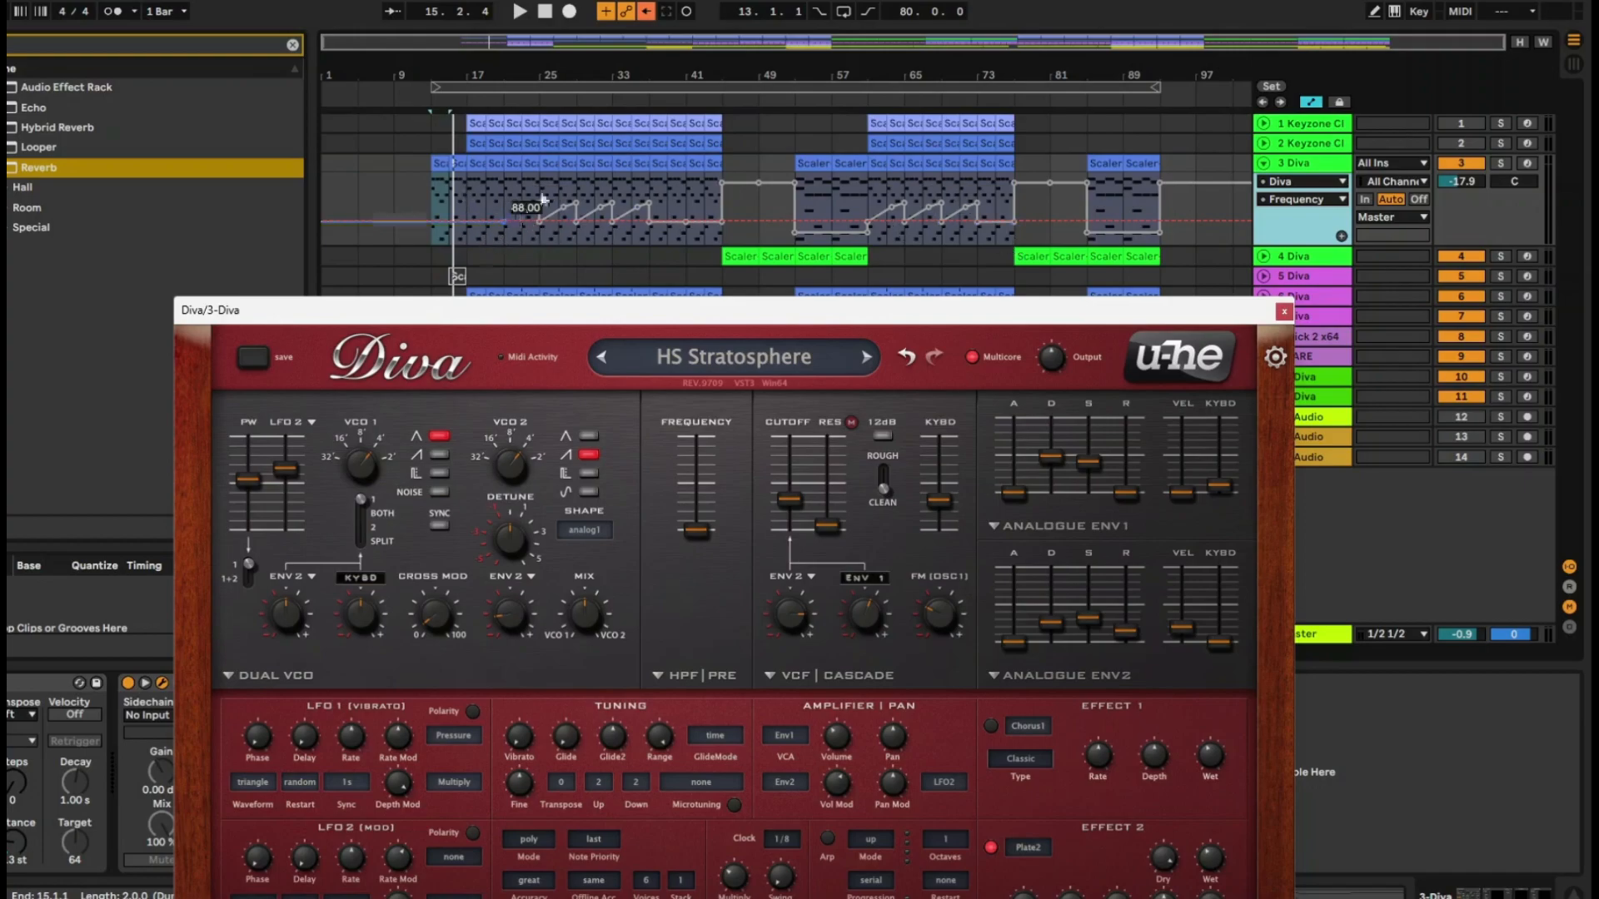
click(643, 14)
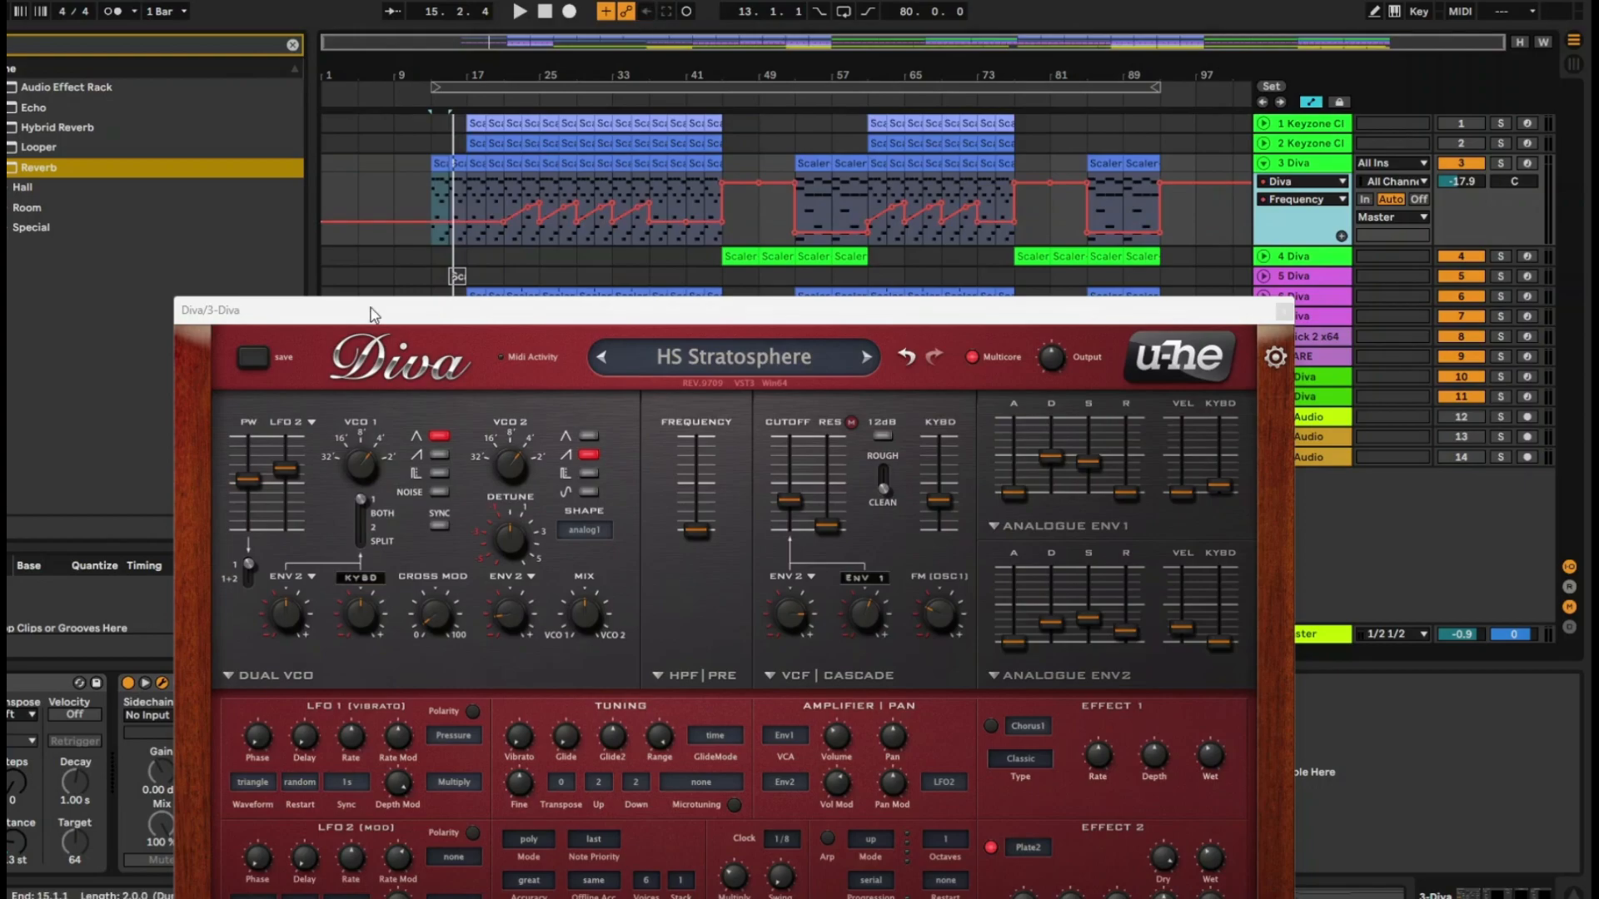
Add breakpoints to track 3's Frequency automation from bar 13 and raise the one at bar 17 into a peak
click(472, 223)
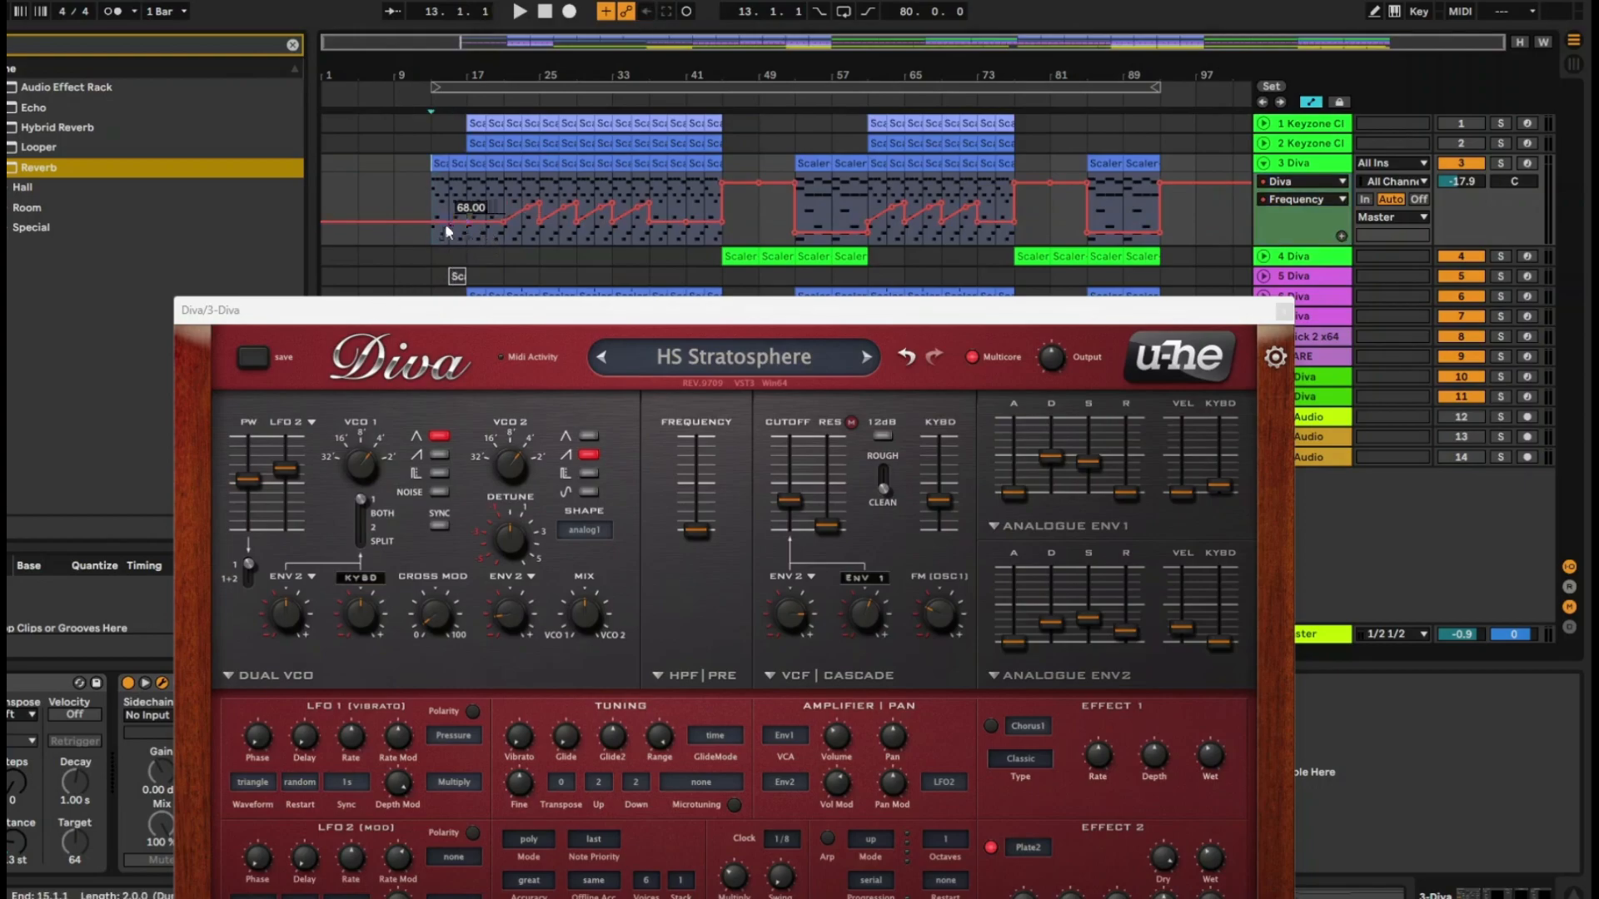
click(488, 228)
drag(468, 224, 468, 206)
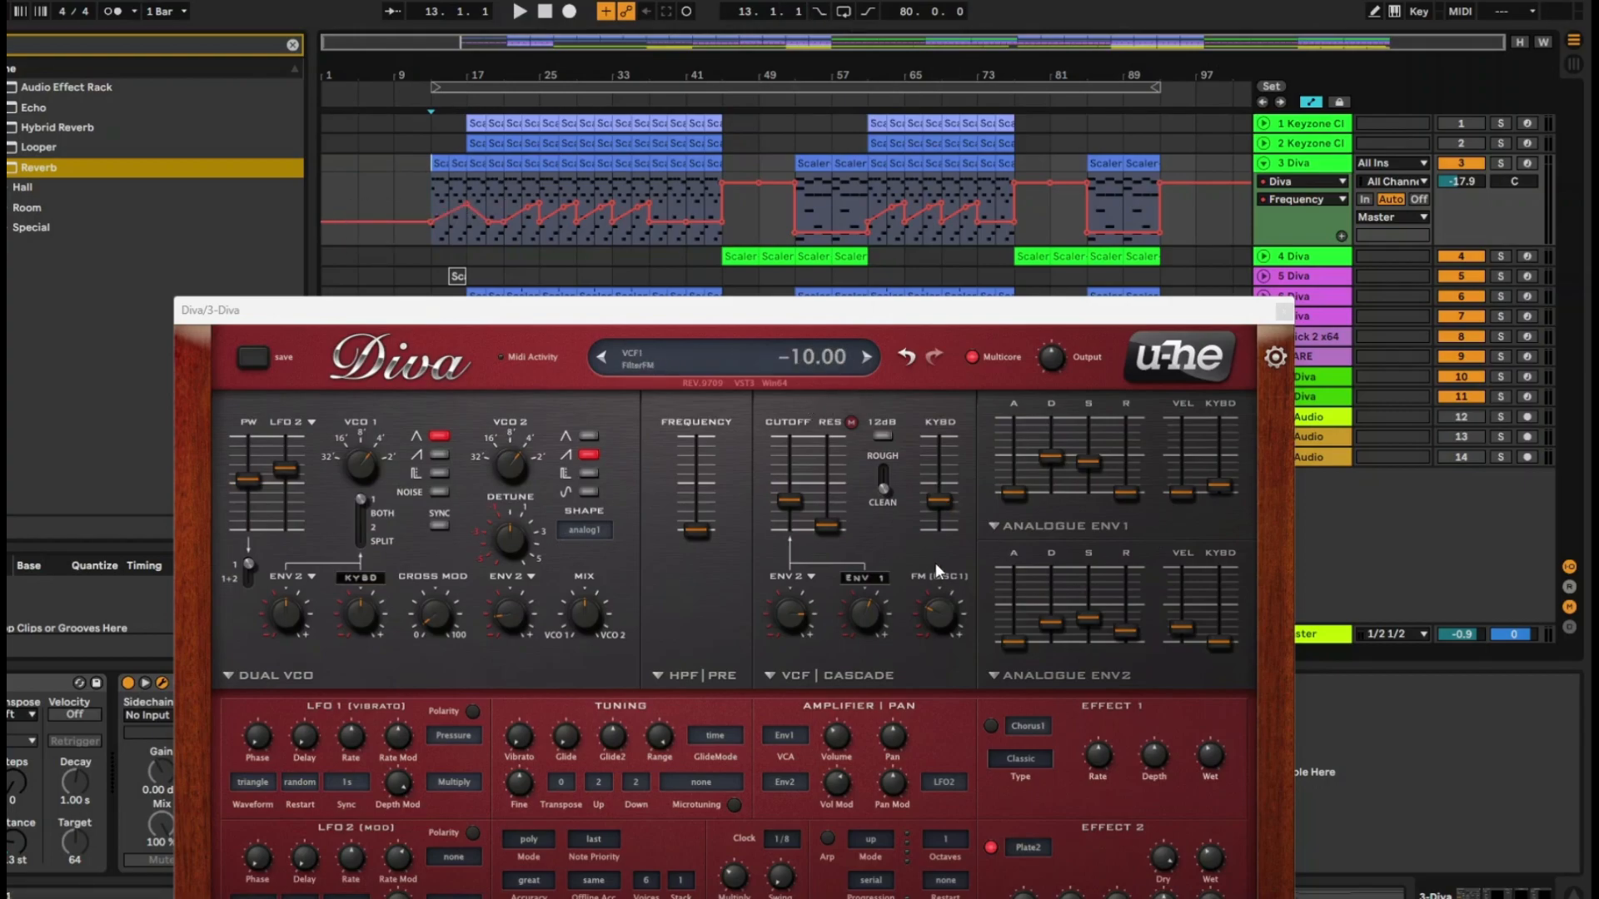
Show the automation lanes for Diva's envelope decay and filter cutoff, and re-enable the overridden automation
click(1046, 457)
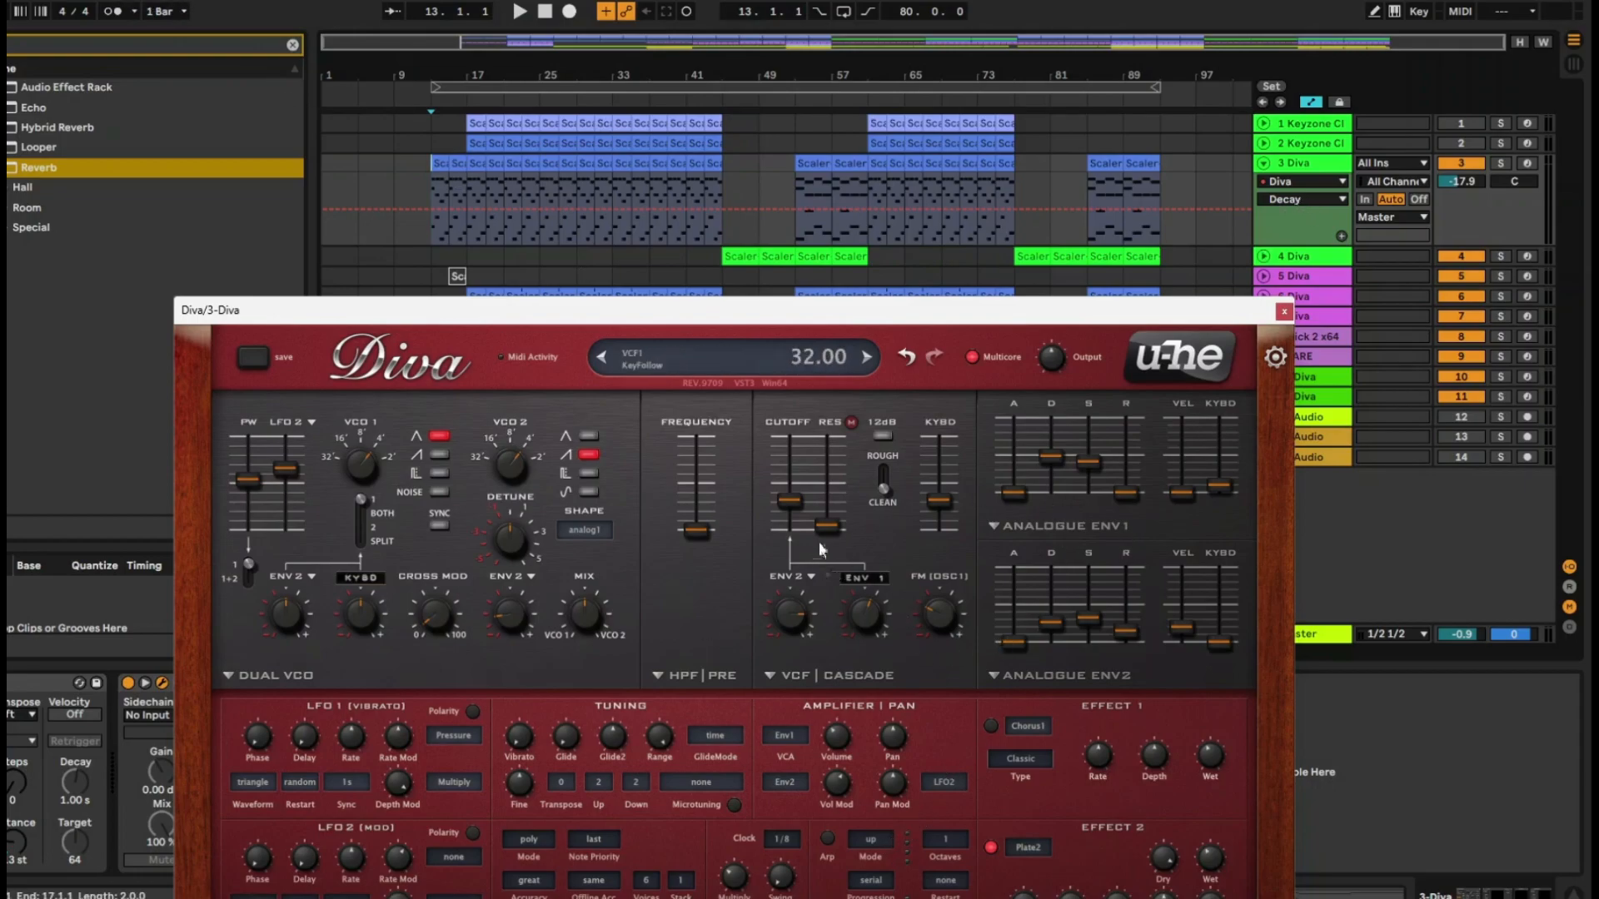
click(781, 501)
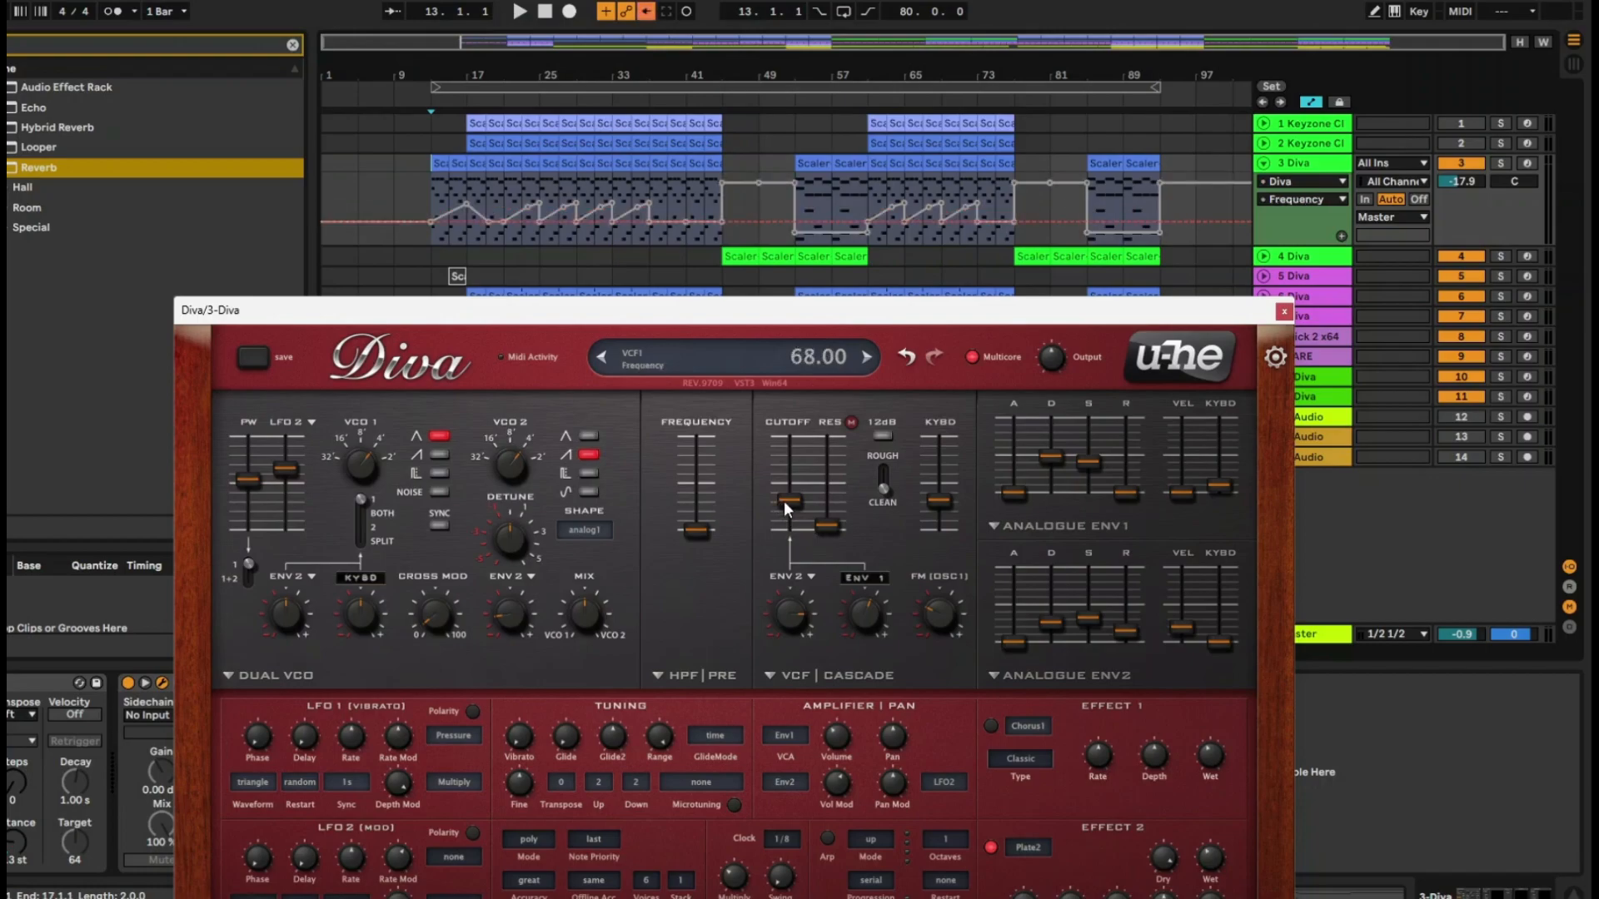
click(646, 12)
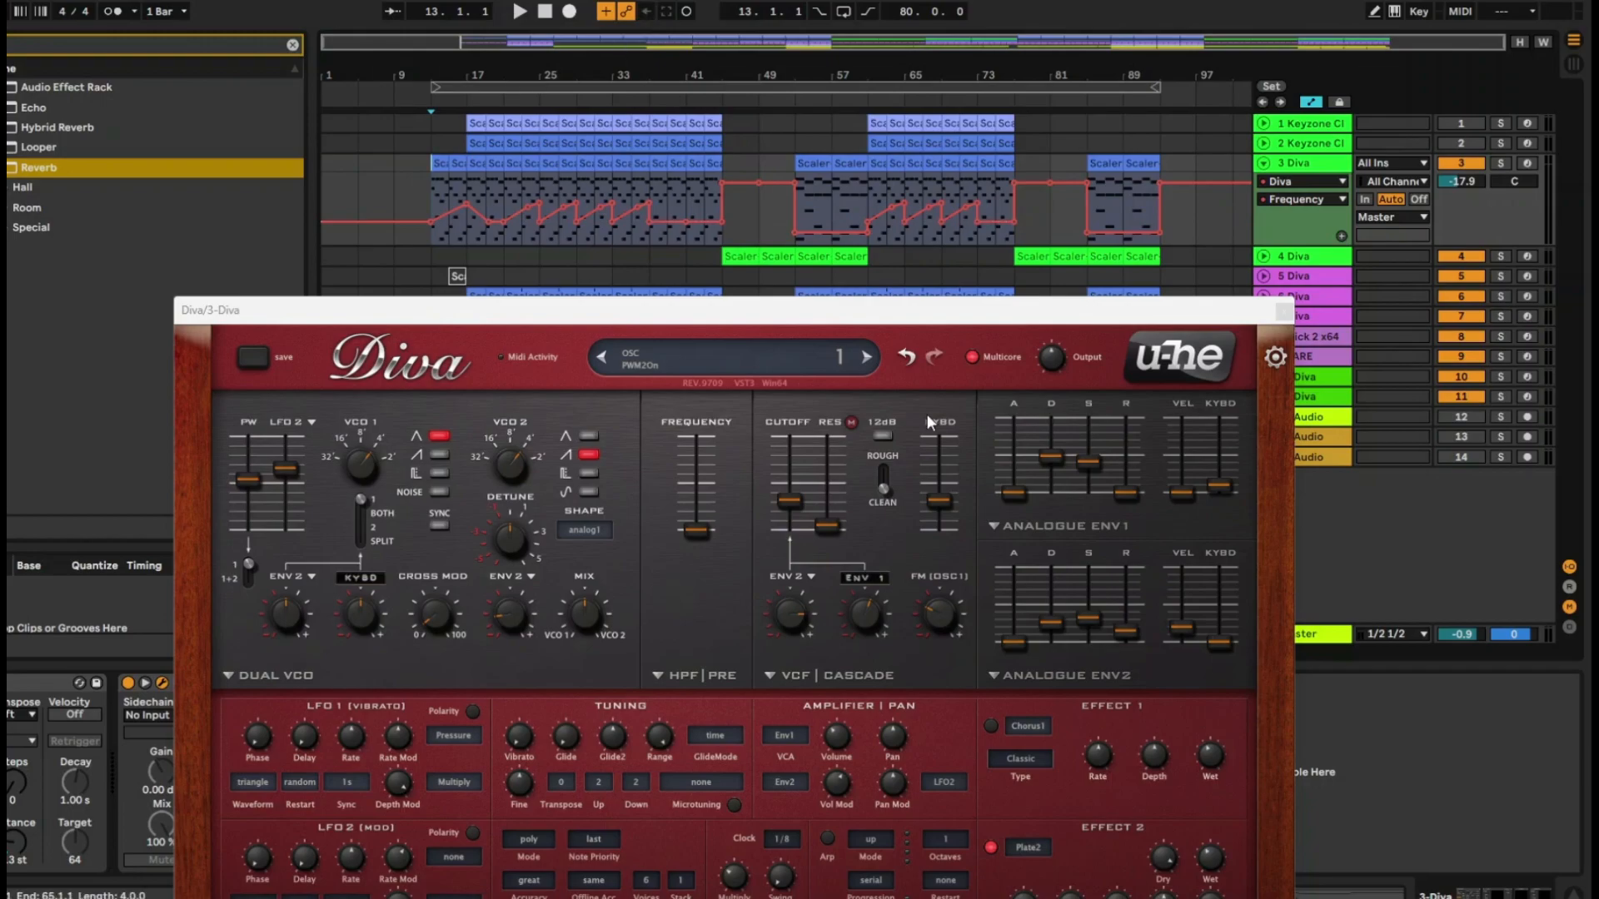
Enable Draw Mode with the fixed grid off and draw a freehand Frequency curve across bars 13 to 16
drag(444, 71, 691, 69)
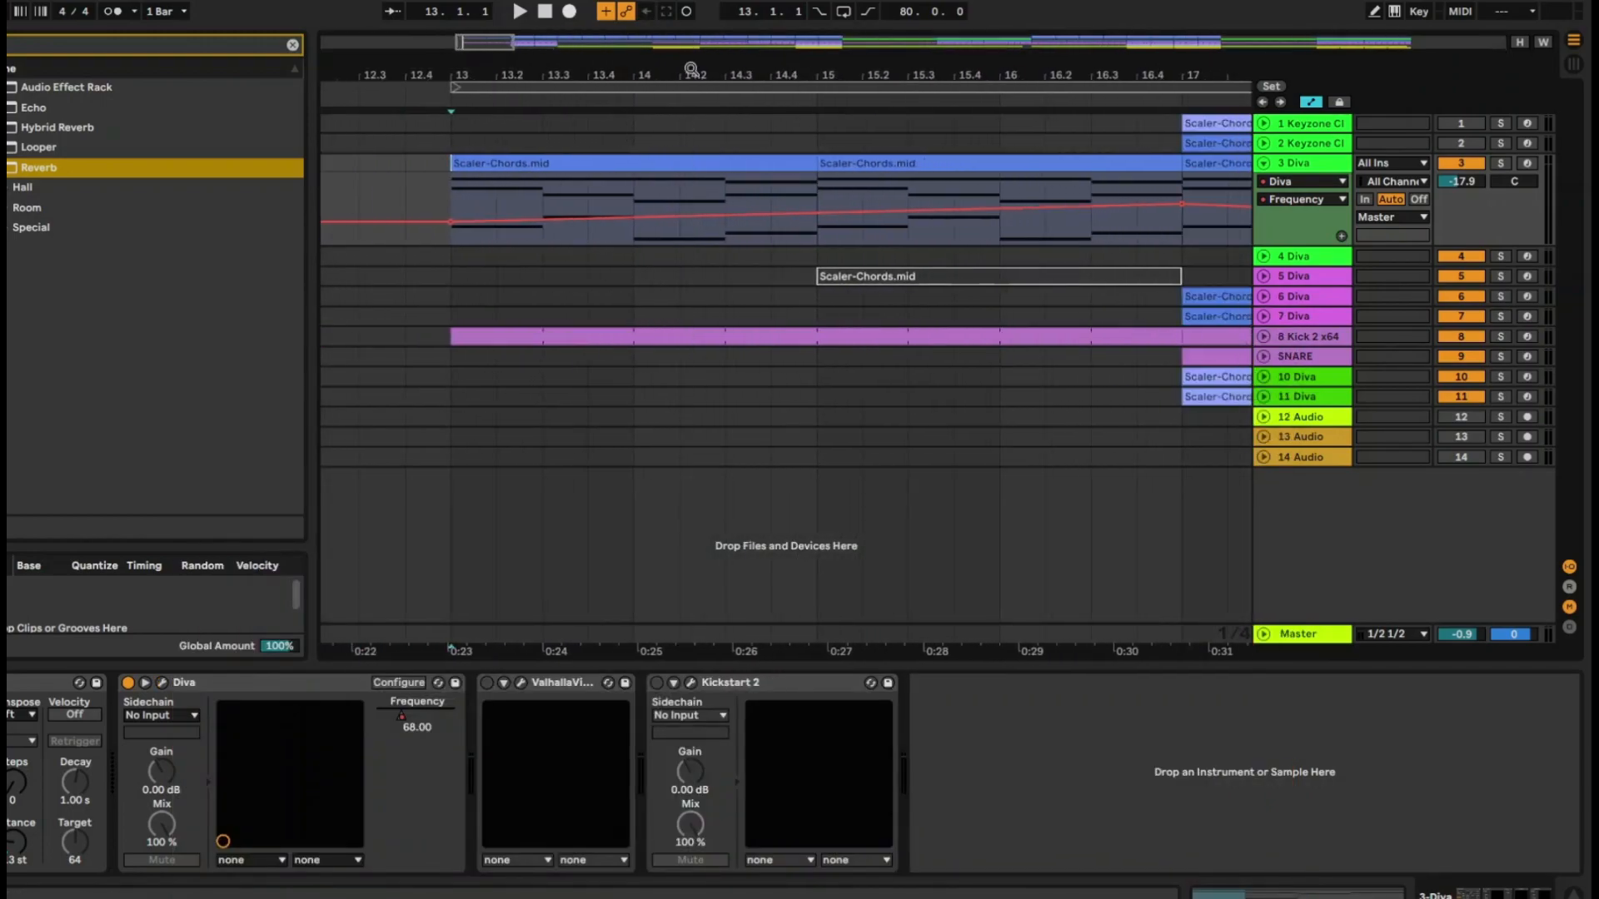
click(1375, 11)
right_click(546, 214)
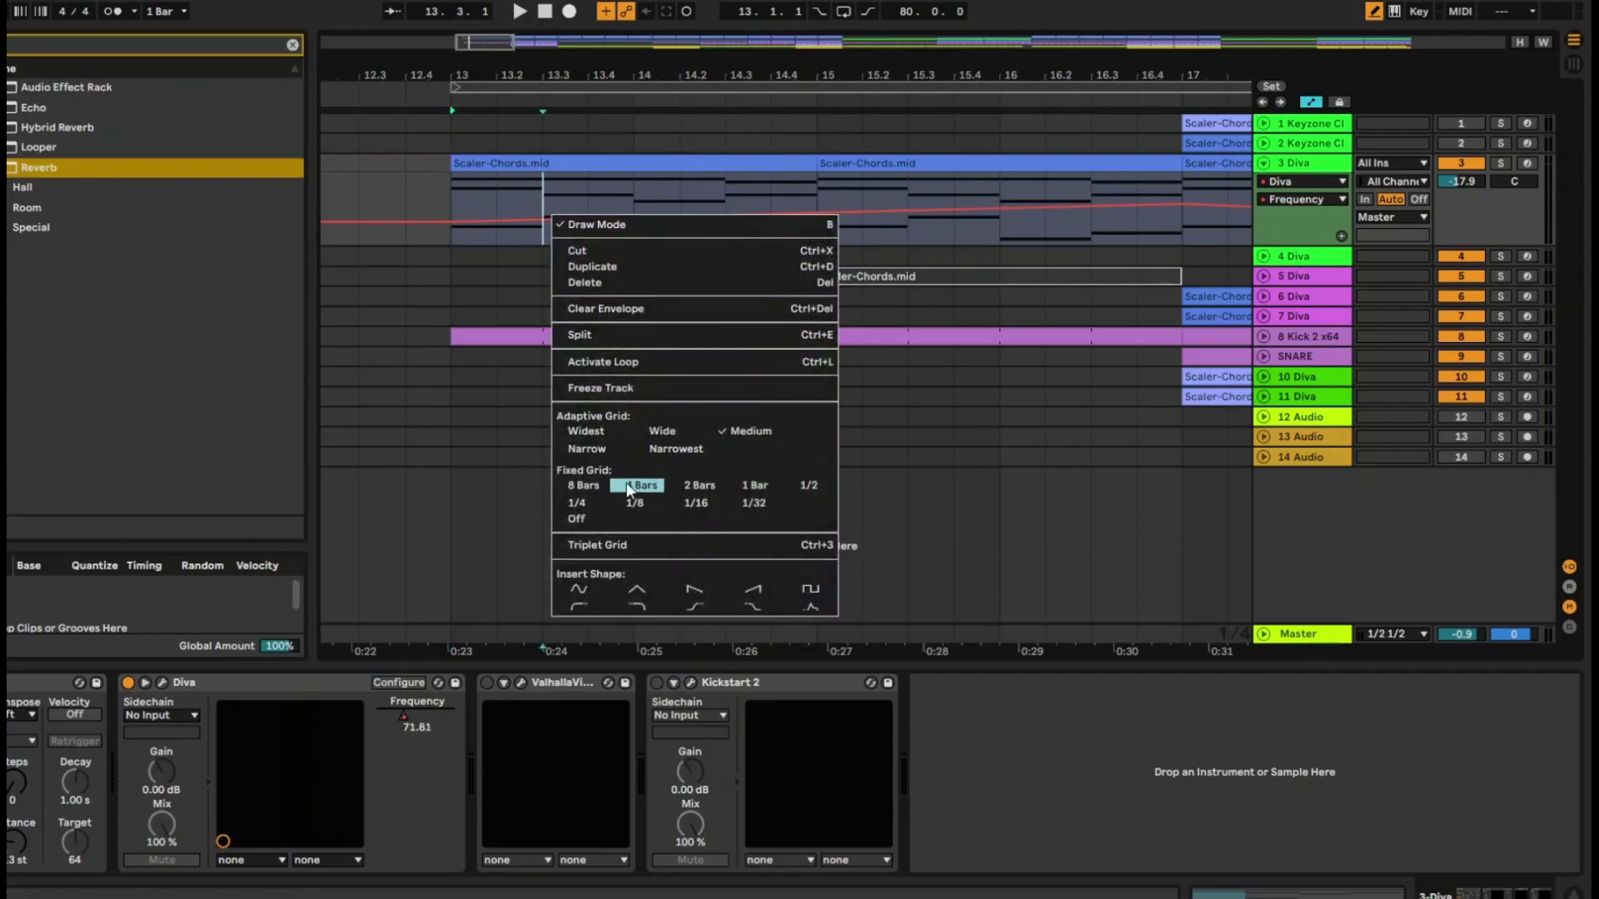
click(580, 521)
mouse_move(510, 221)
mouse_down()
mouse_move(642, 204)
mouse_move(735, 233)
mouse_move(935, 204)
mouse_up()
mouse_move(576, 227)
mouse_down()
mouse_move(799, 188)
mouse_move(916, 224)
mouse_move(1008, 205)
mouse_up()
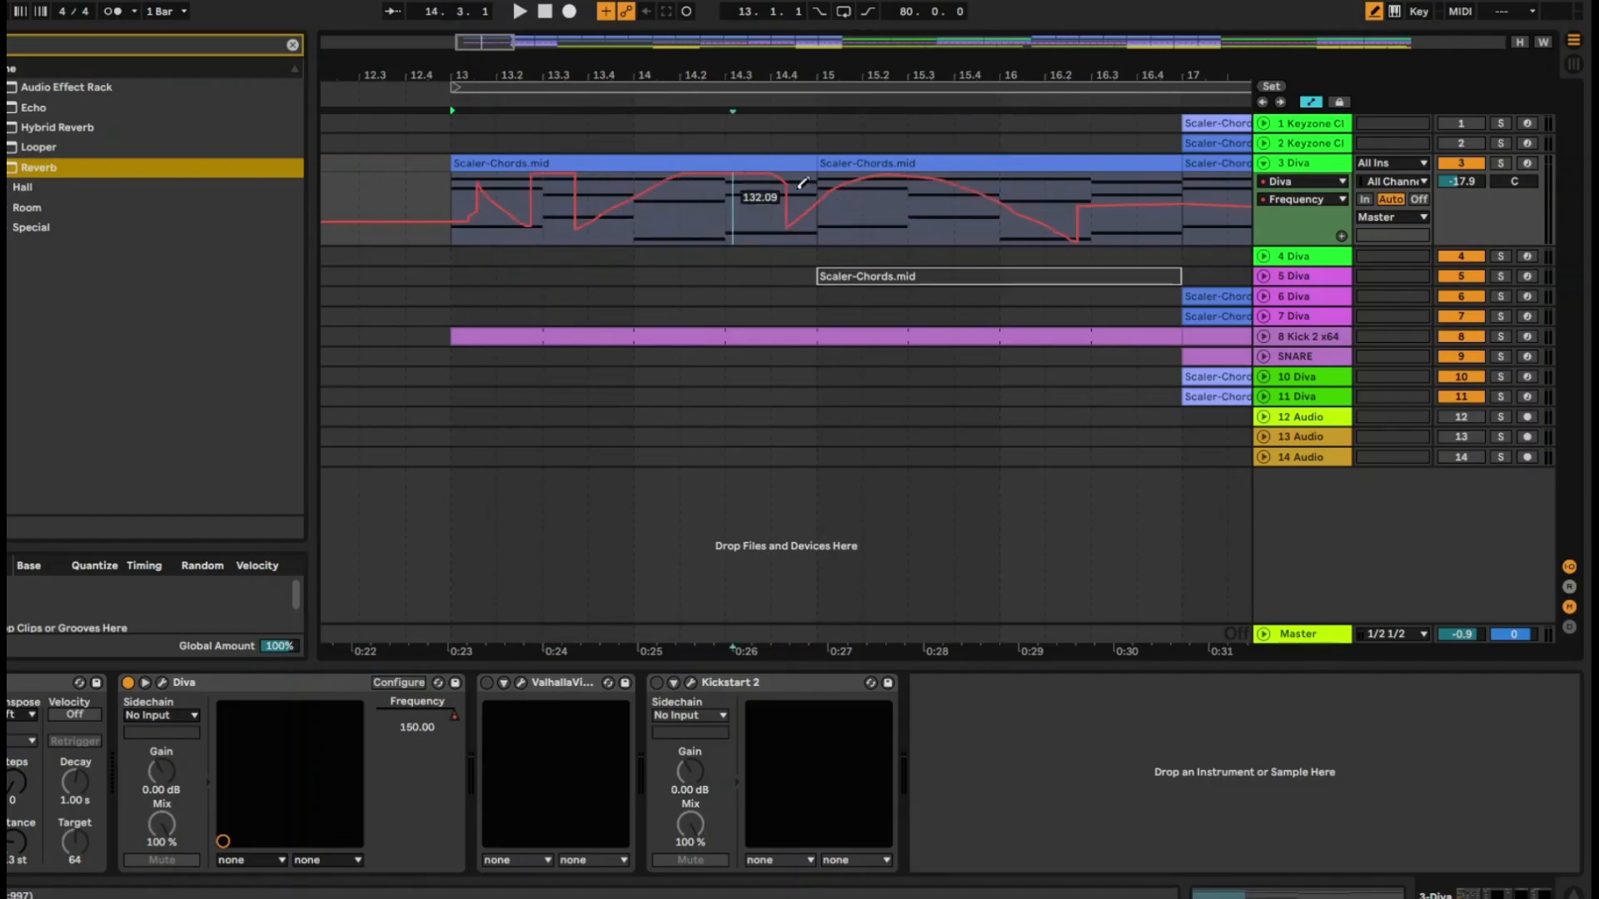
Set the fixed grid to 1/8 and draw stepped Frequency automation across bars 13 and 14
right_click(673, 222)
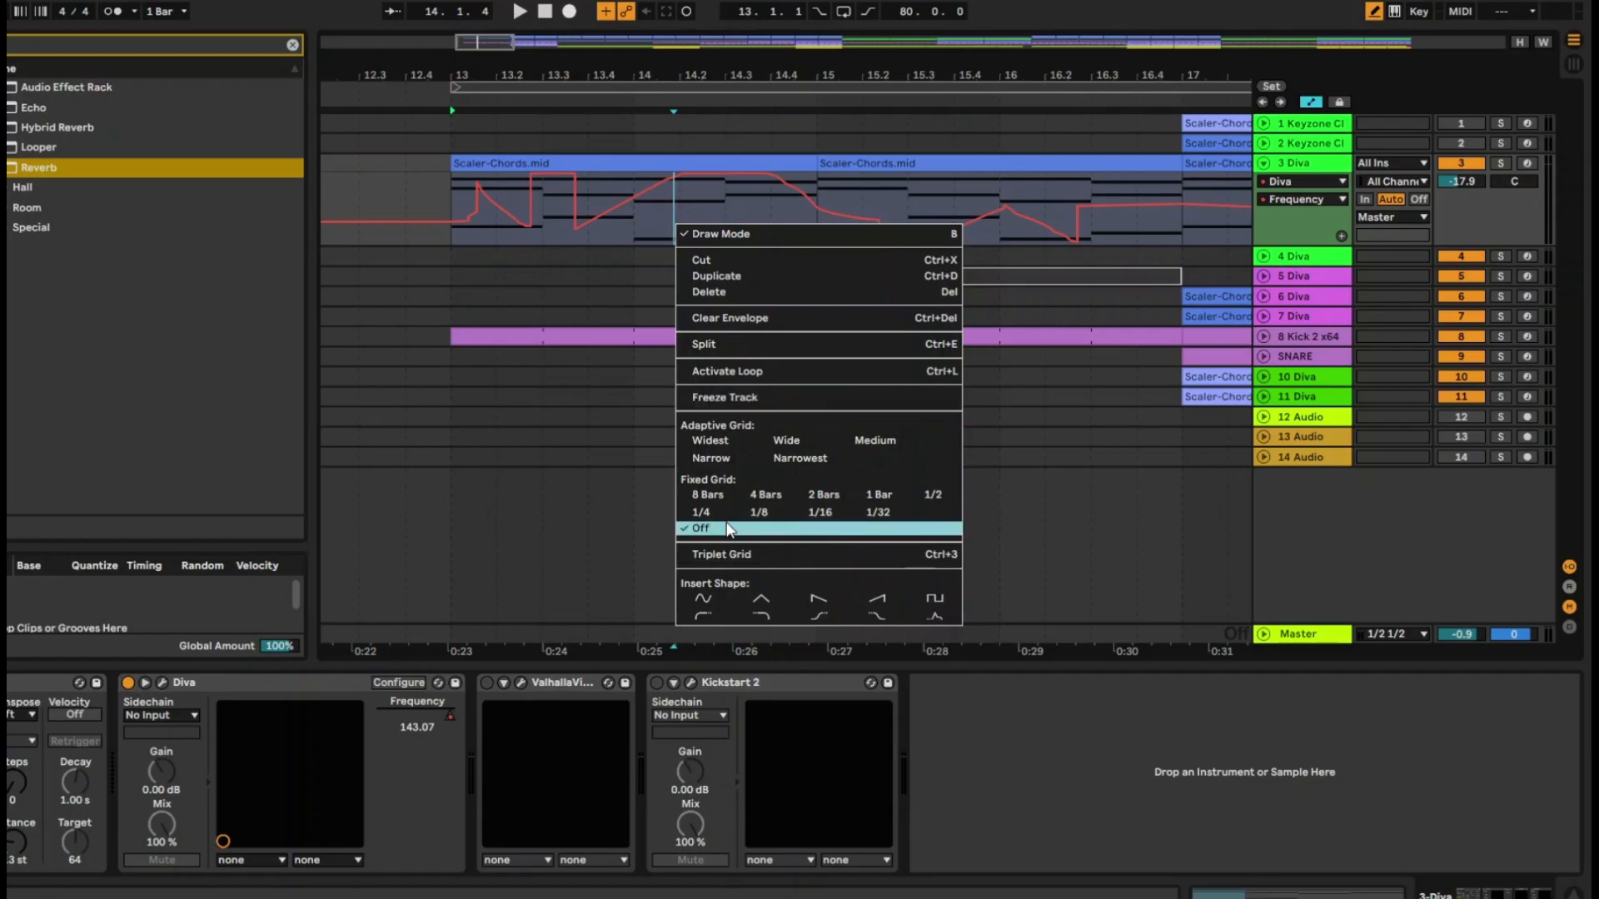
click(771, 517)
mouse_move(478, 210)
mouse_down()
mouse_move(623, 209)
mouse_move(679, 237)
mouse_move(787, 196)
mouse_up()
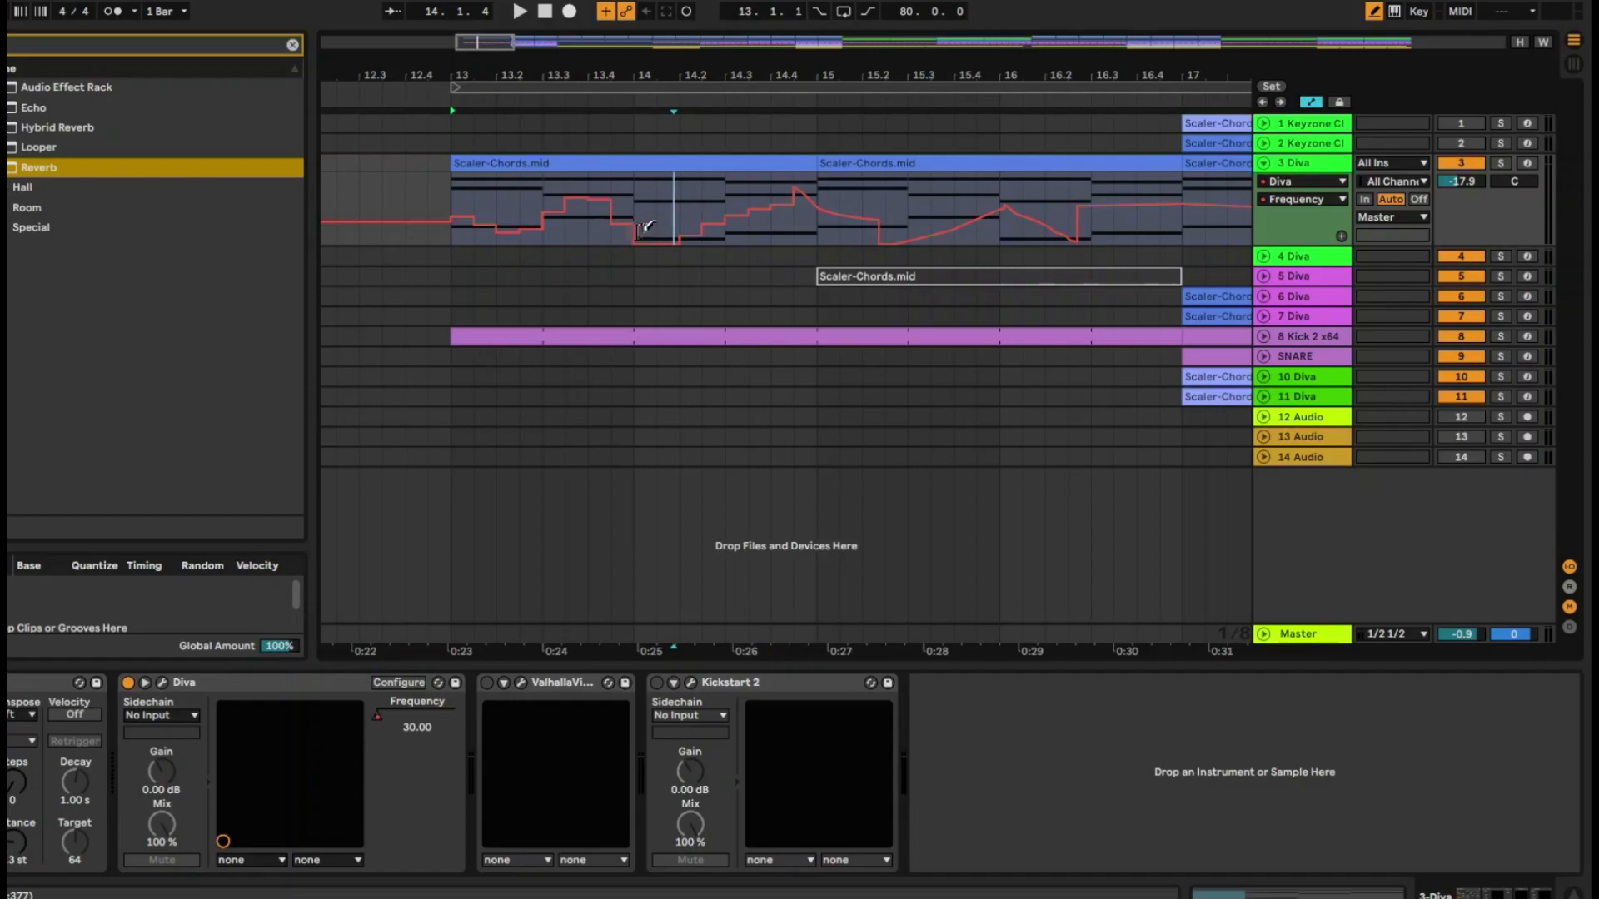
Set the fixed grid to 1 Bar and draw bar-long Frequency automation steps across bars 13 to 16
right_click(671, 217)
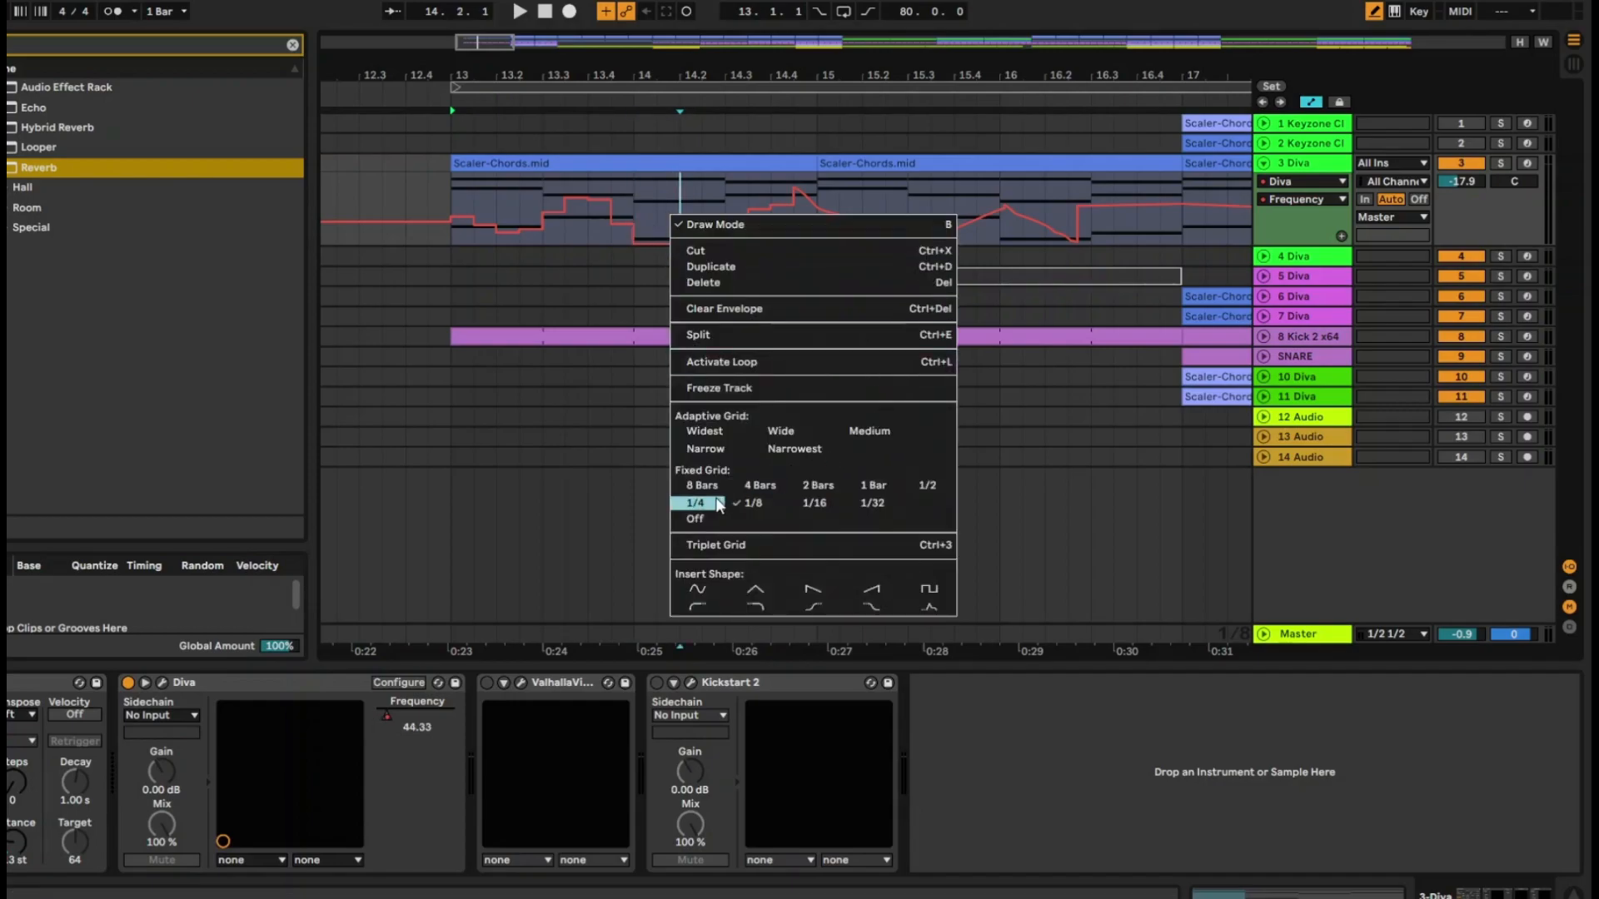
click(873, 485)
mouse_move(483, 213)
mouse_down()
mouse_move(601, 235)
mouse_move(643, 201)
mouse_up()
drag(847, 229, 1020, 204)
Turn the fixed grid off, redraw the Frequency automation as a freehand curve from bar 13, and play it back
right_click(730, 238)
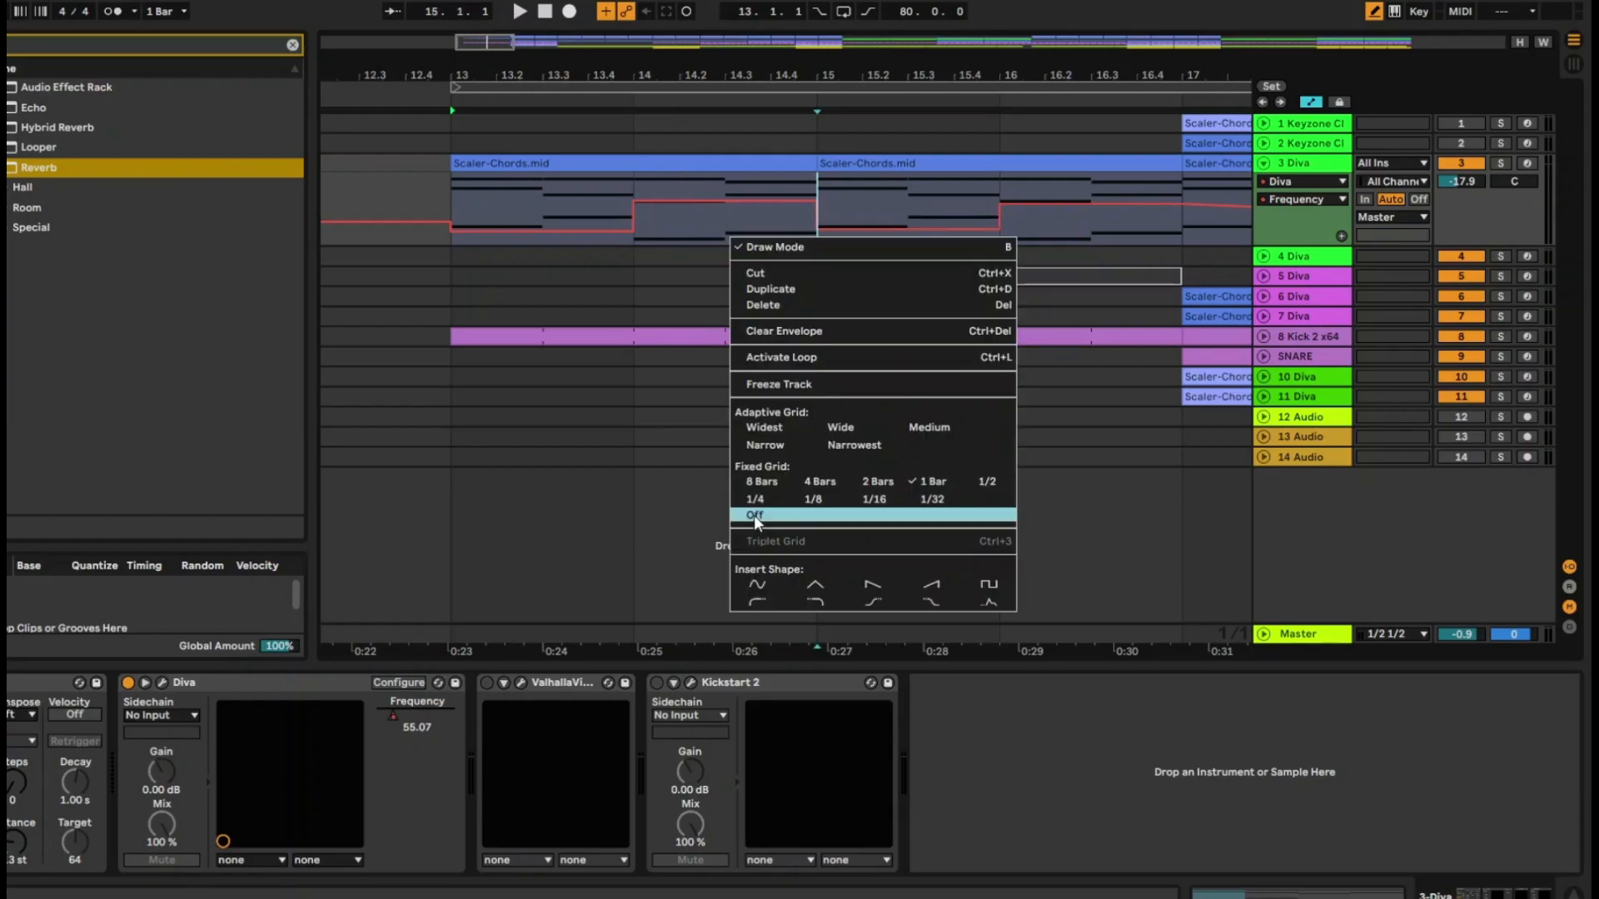
click(754, 516)
mouse_move(467, 214)
mouse_down()
mouse_move(639, 232)
mouse_move(778, 187)
mouse_move(966, 237)
mouse_move(1124, 185)
mouse_up()
key(space)
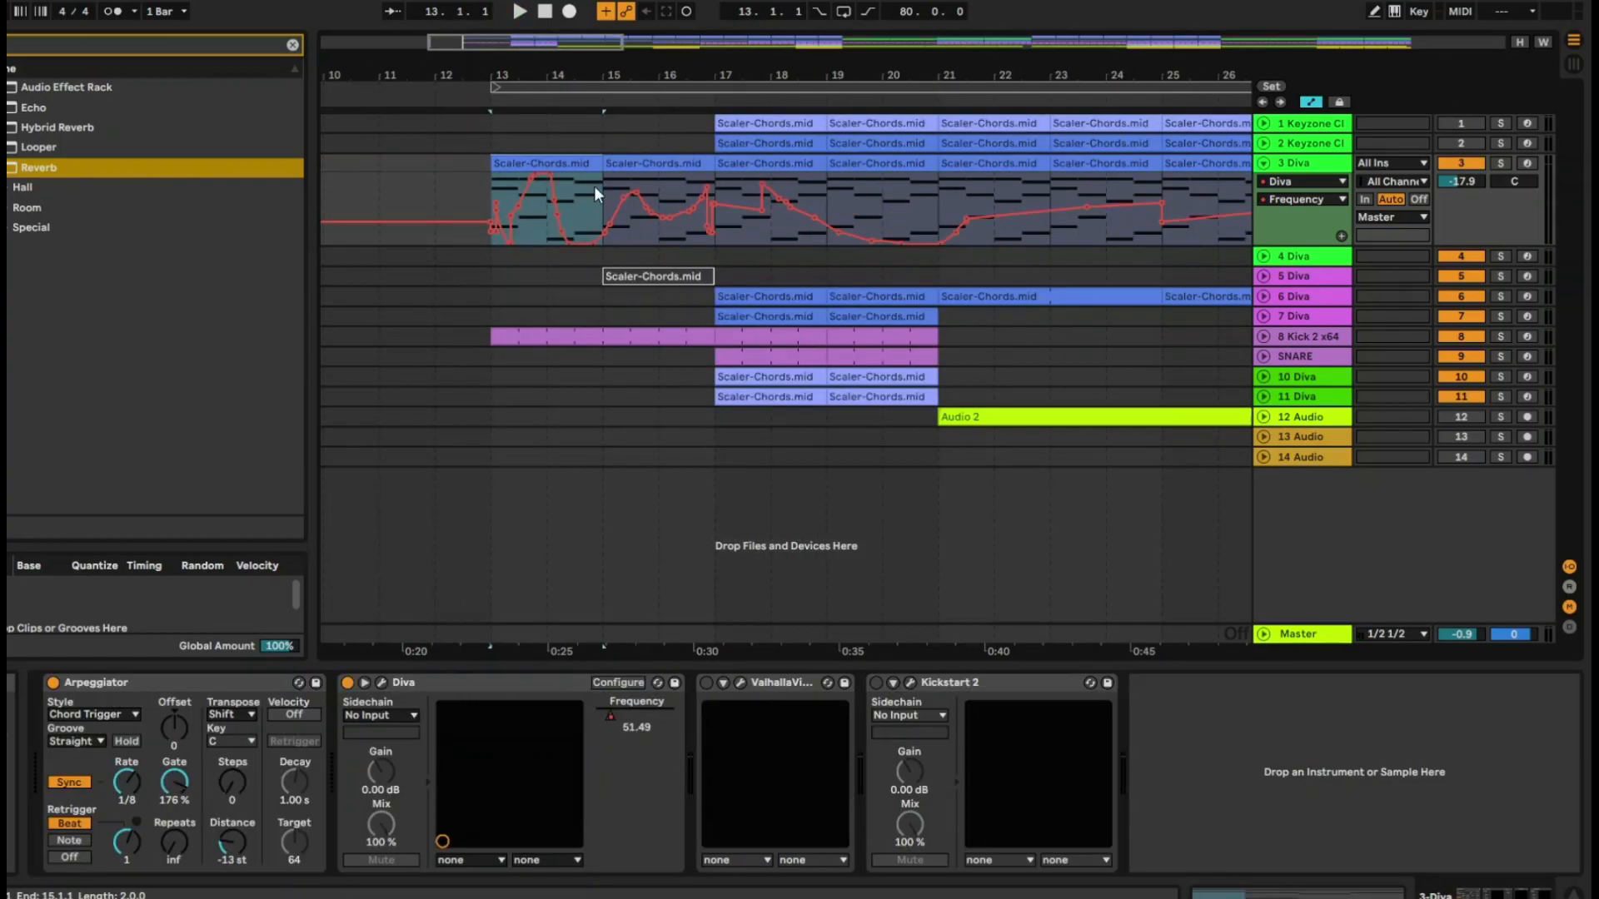
Insert a sine shape into the Frequency automation over the selected bars 13 and 14 and play it back
right_click(578, 203)
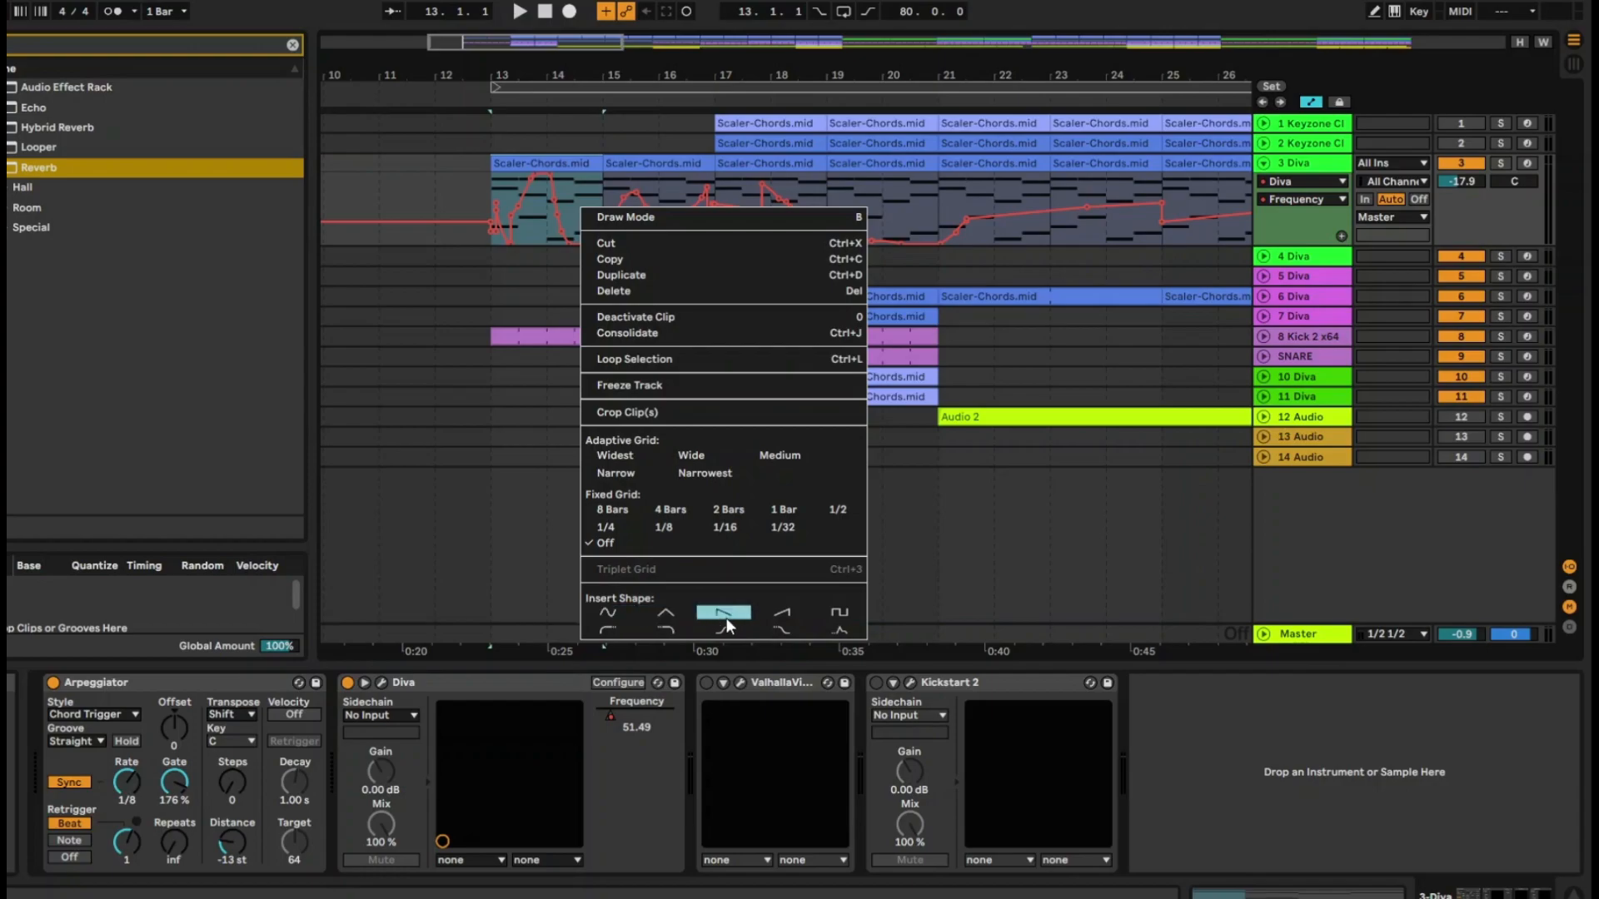
click(613, 610)
key(space)
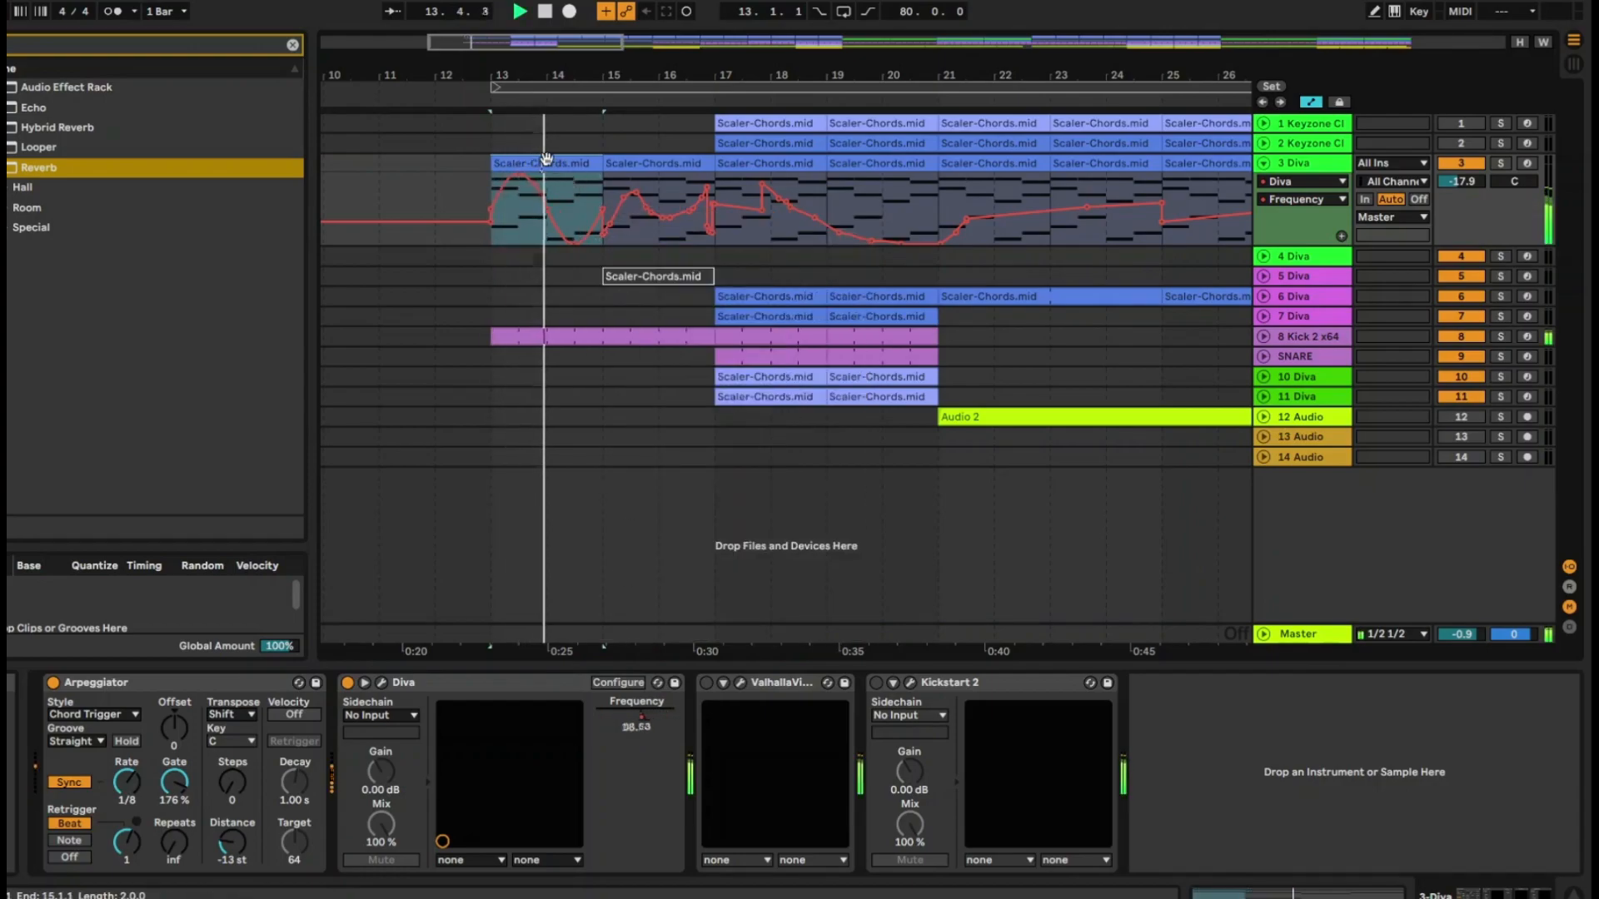
key(space)
Reshape the Frequency sine curve by lowering its peak, raising its trough and moving the middle breakpoint to 30, and play it back
drag(515, 176, 515, 192)
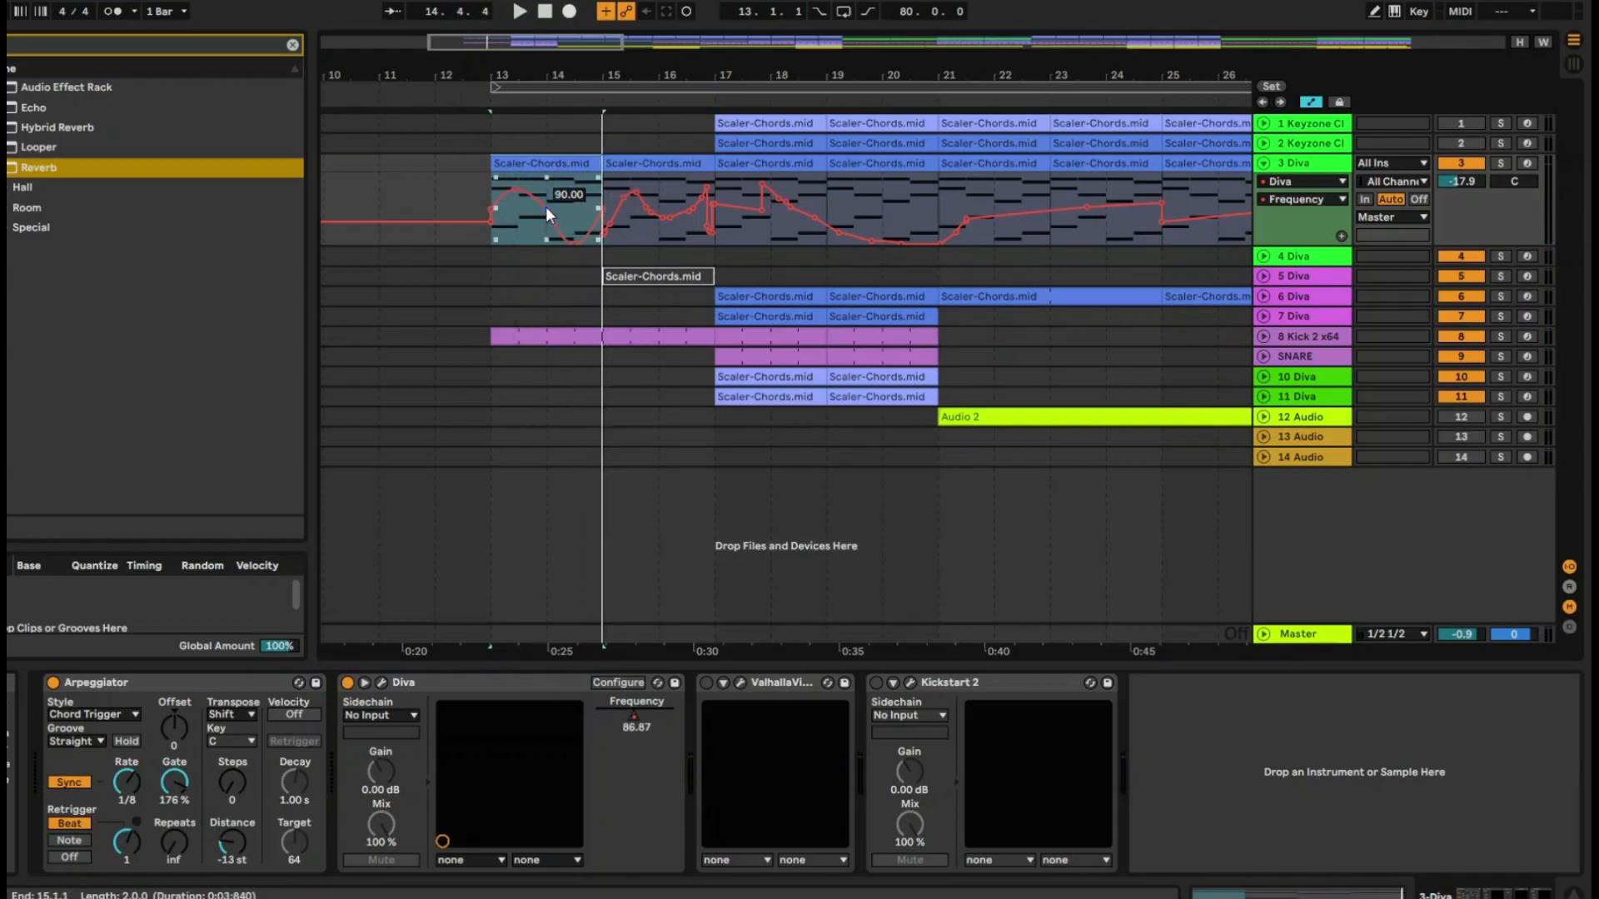
drag(573, 243, 576, 221)
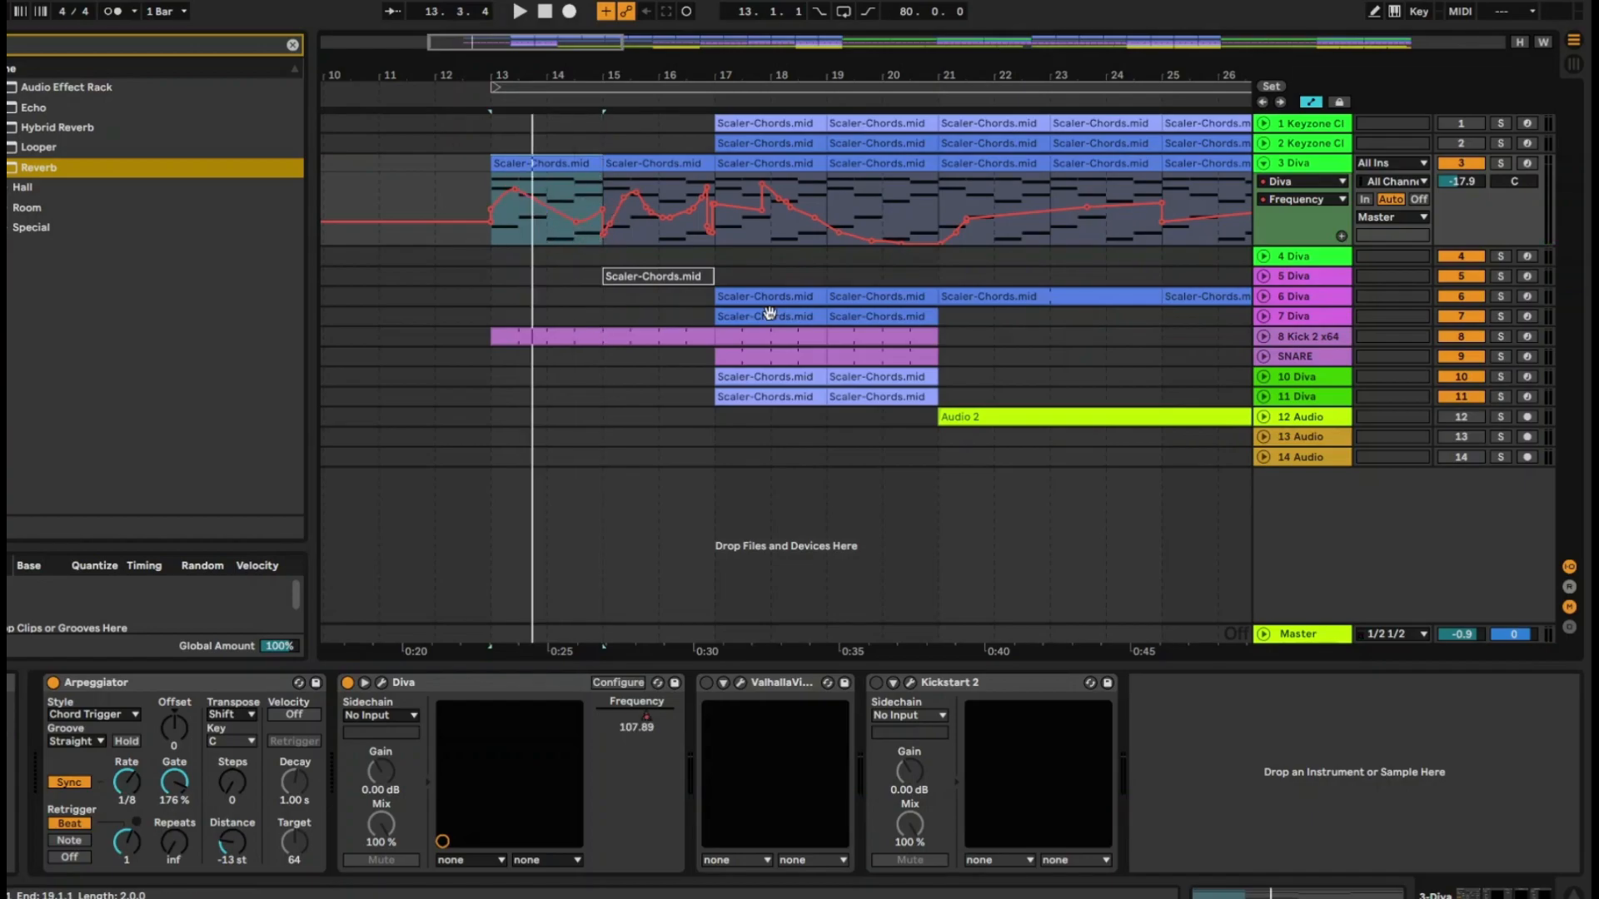
click(546, 207)
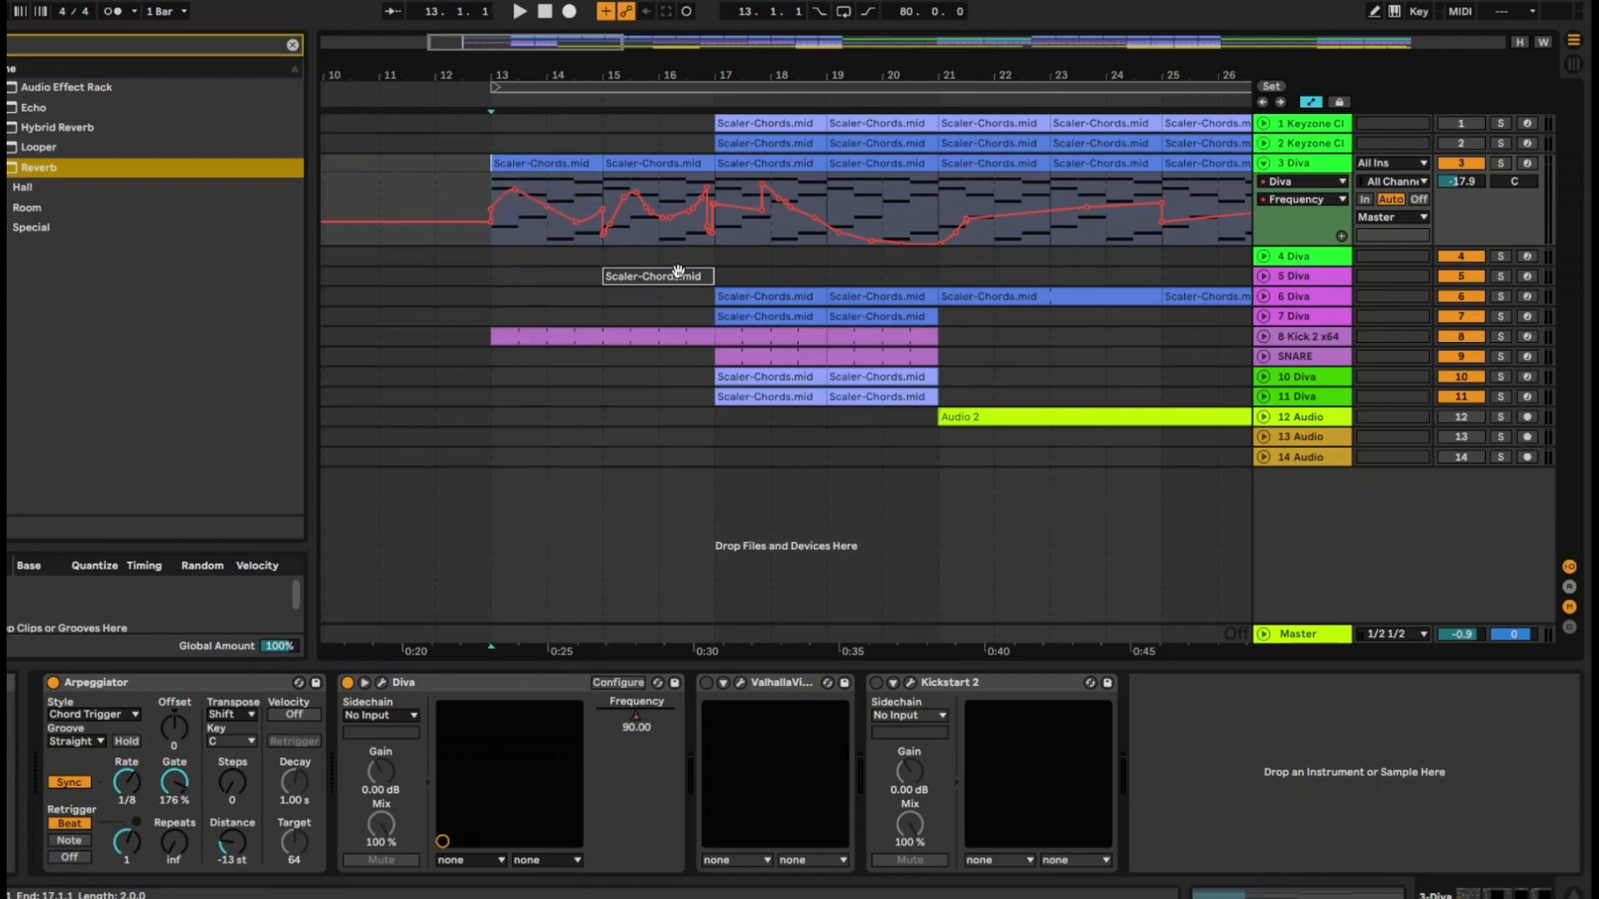
drag(545, 207, 542, 242)
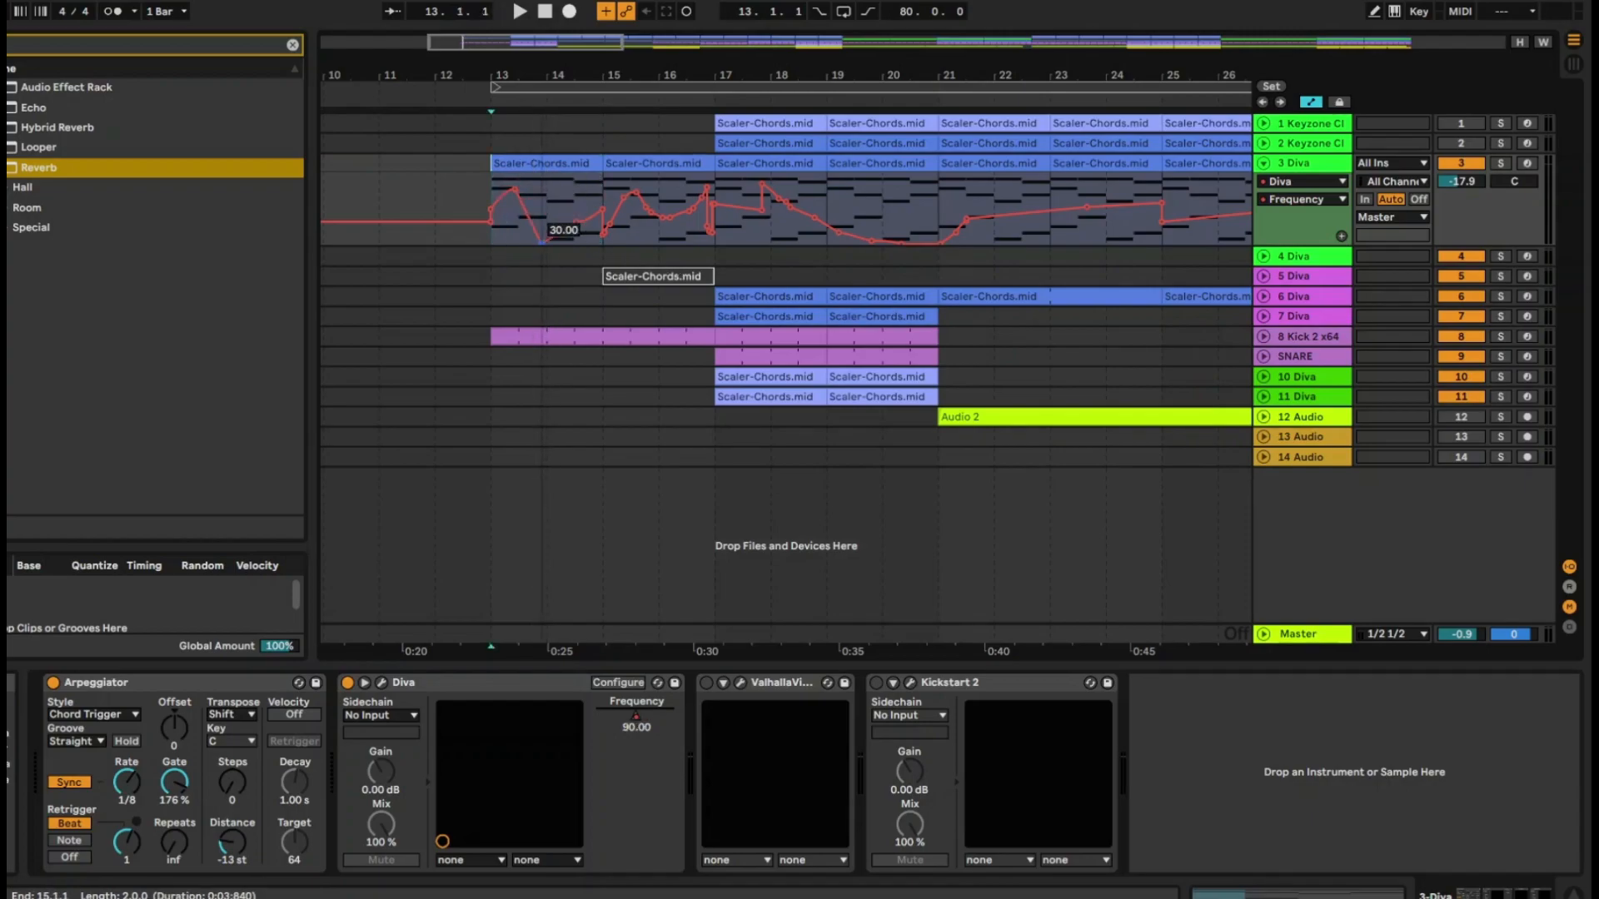
key(space)
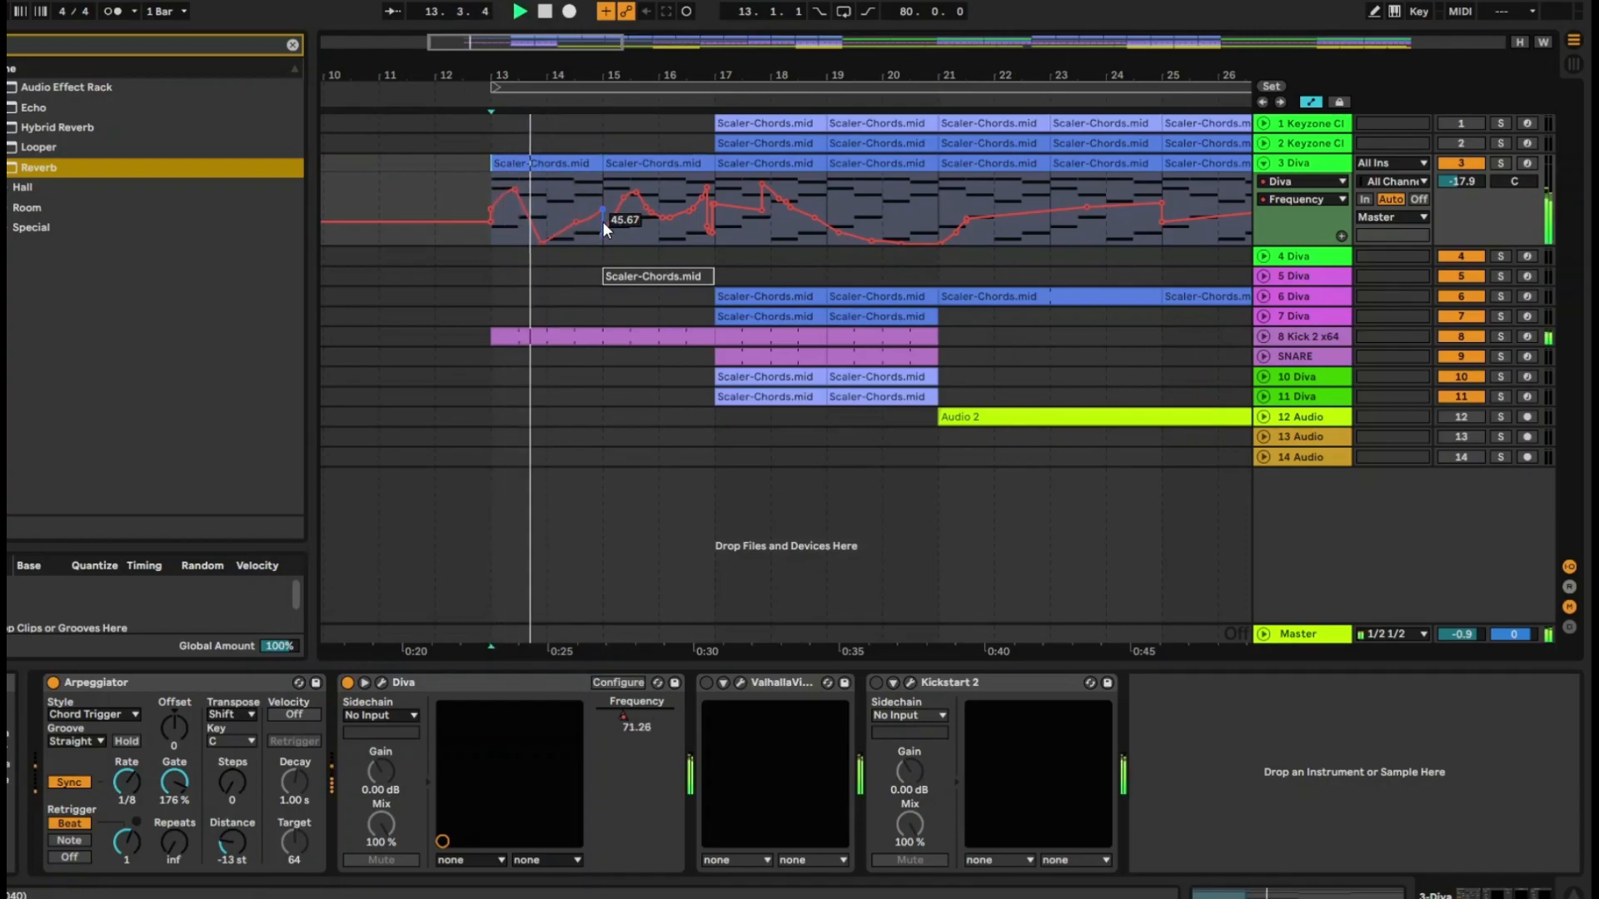
key(space)
Insert a rising ramp shape into track 3's Frequency automation from bar 13 to bar 21 and play it back
drag(493, 199, 942, 206)
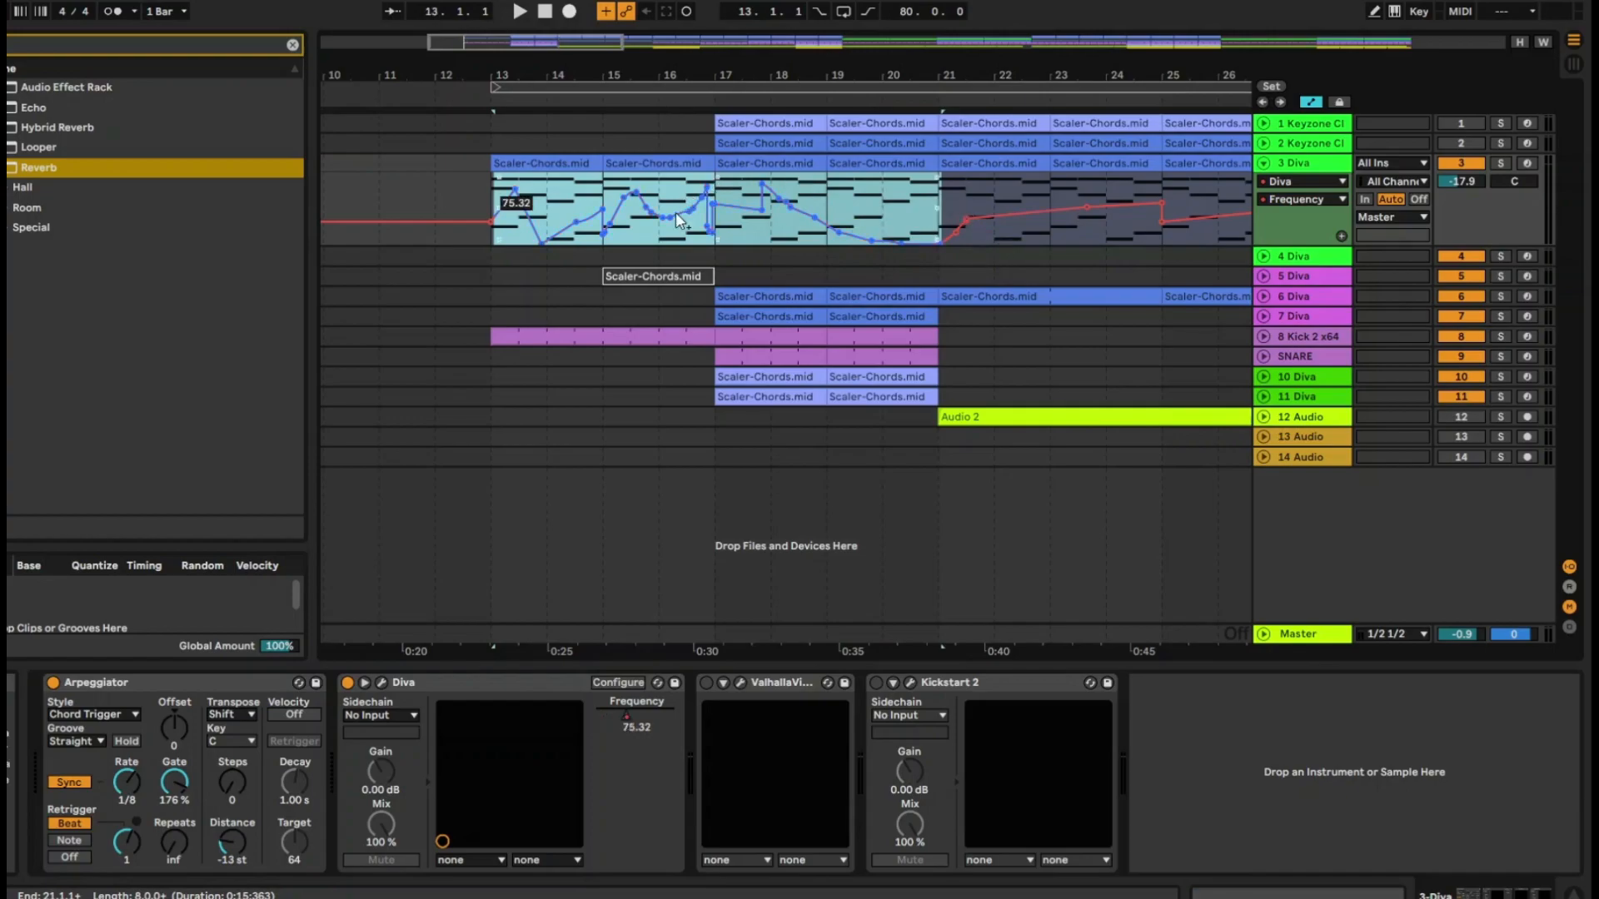
right_click(760, 234)
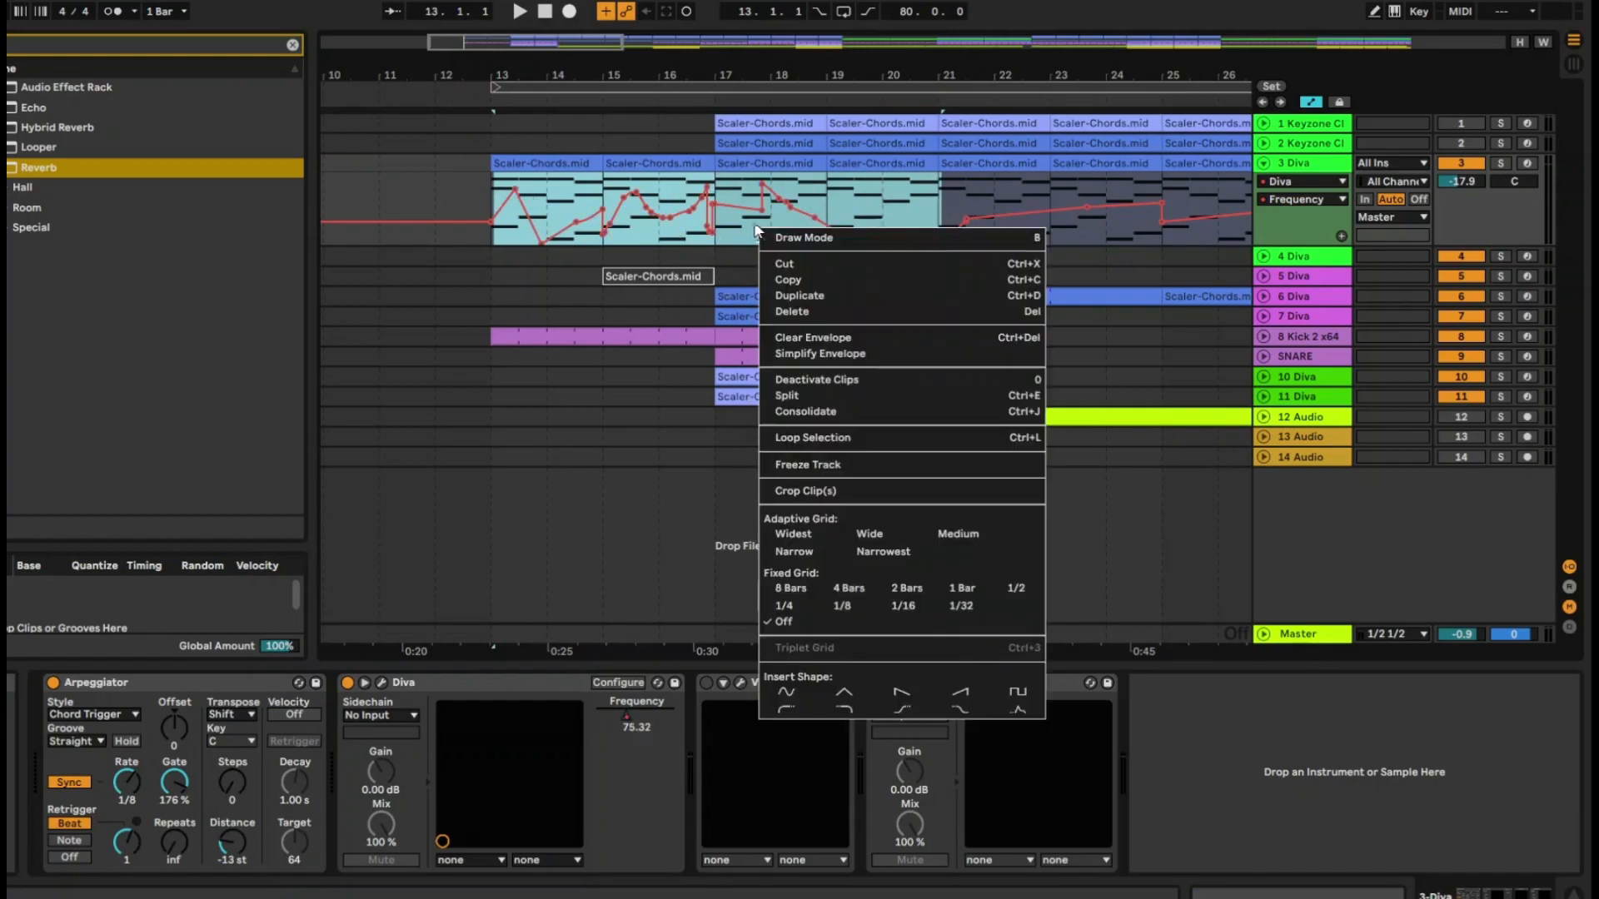
click(906, 691)
key(space)
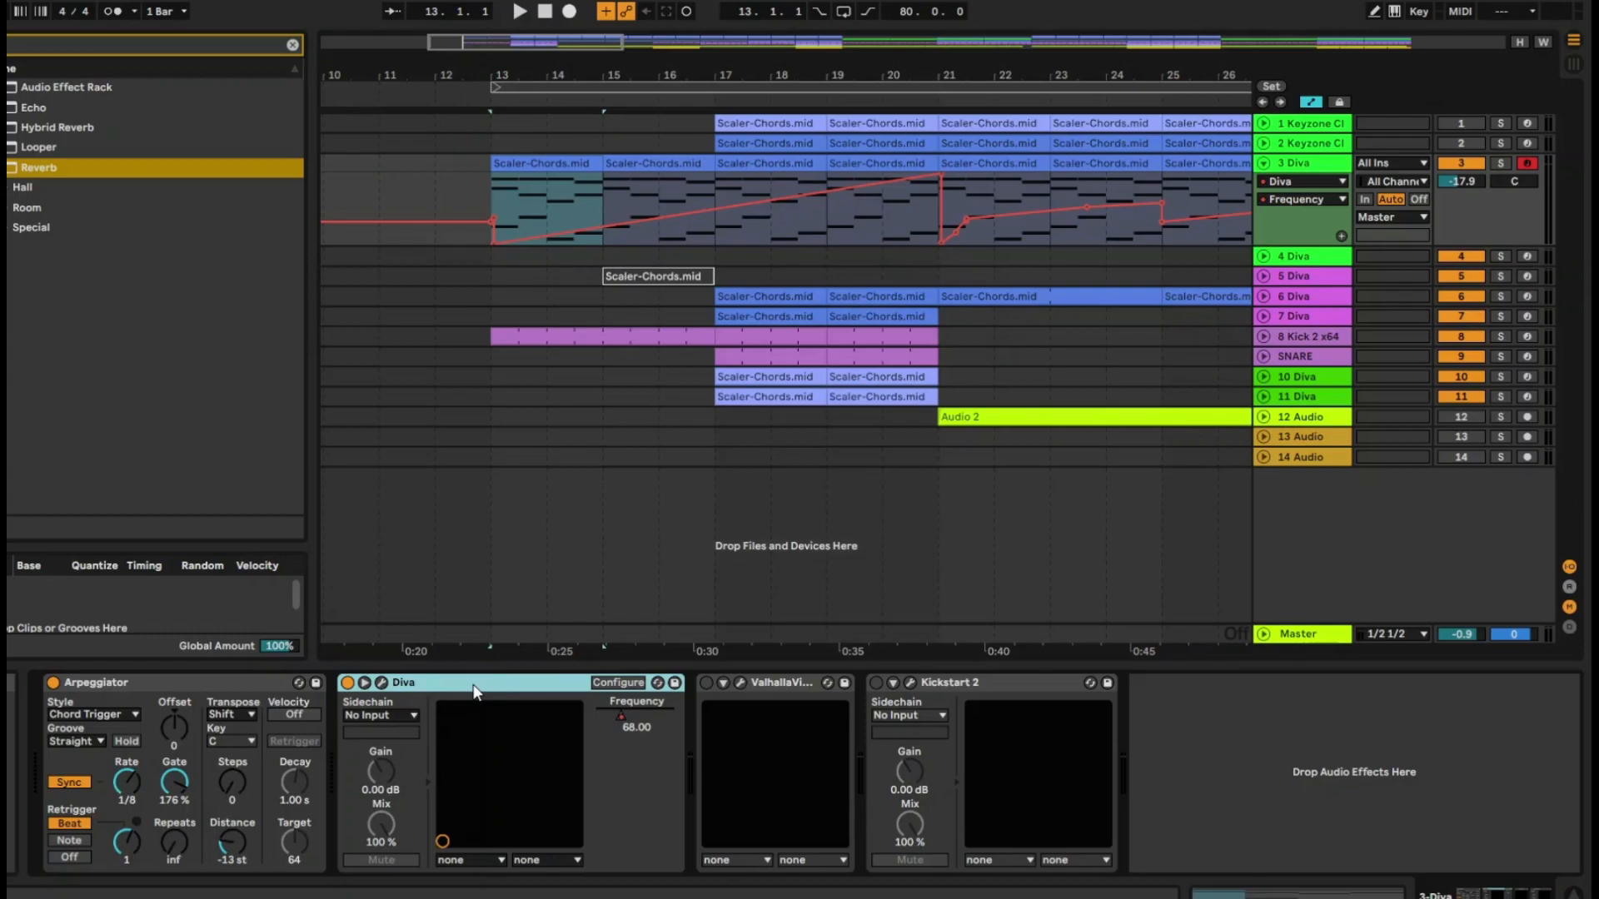
Group the Diva device into an Instrument Rack and show the rack's Macro Variations
key(ctrl+g)
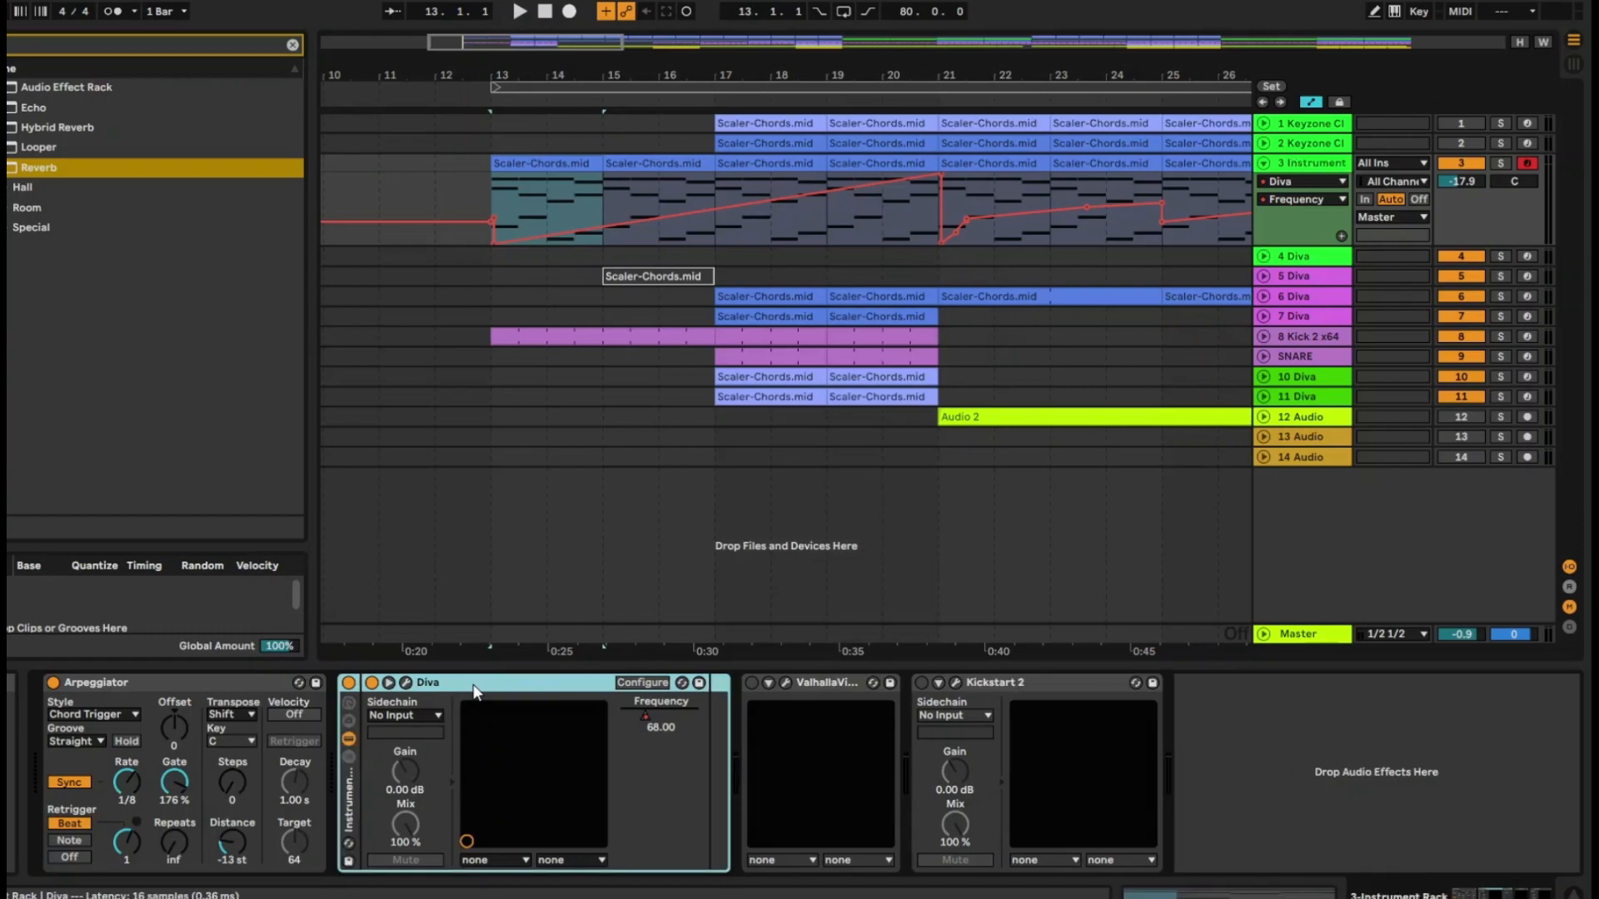
double_click(351, 782)
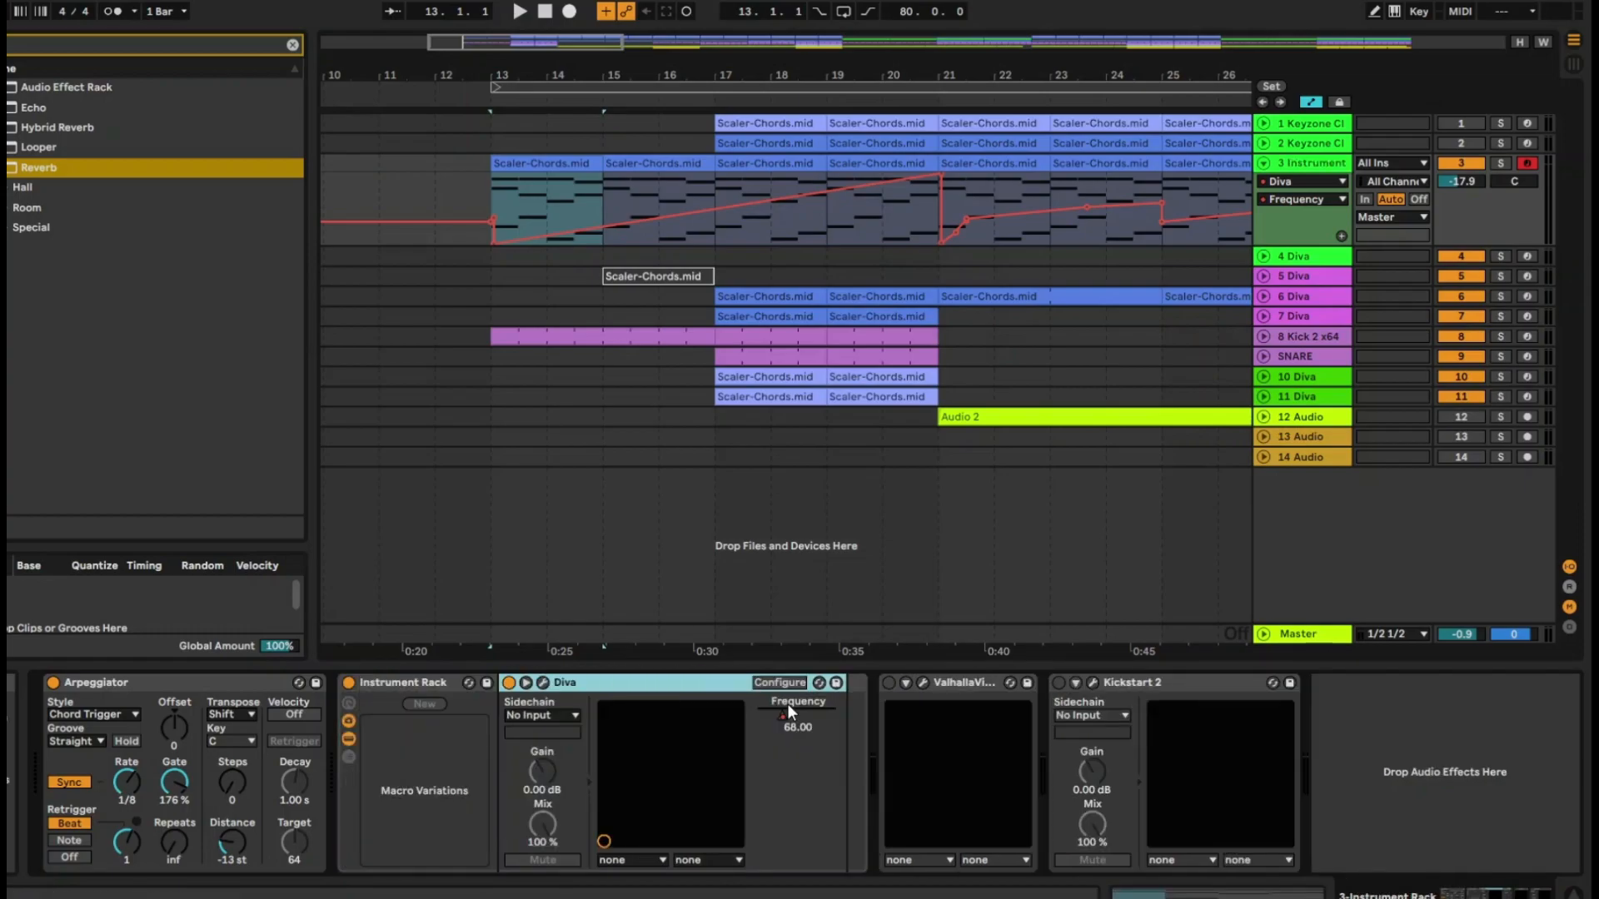
Map Diva's Frequency parameter to Macro 1 of the Instrument Rack and turn that macro down to 55
drag(786, 706, 824, 713)
right_click(825, 712)
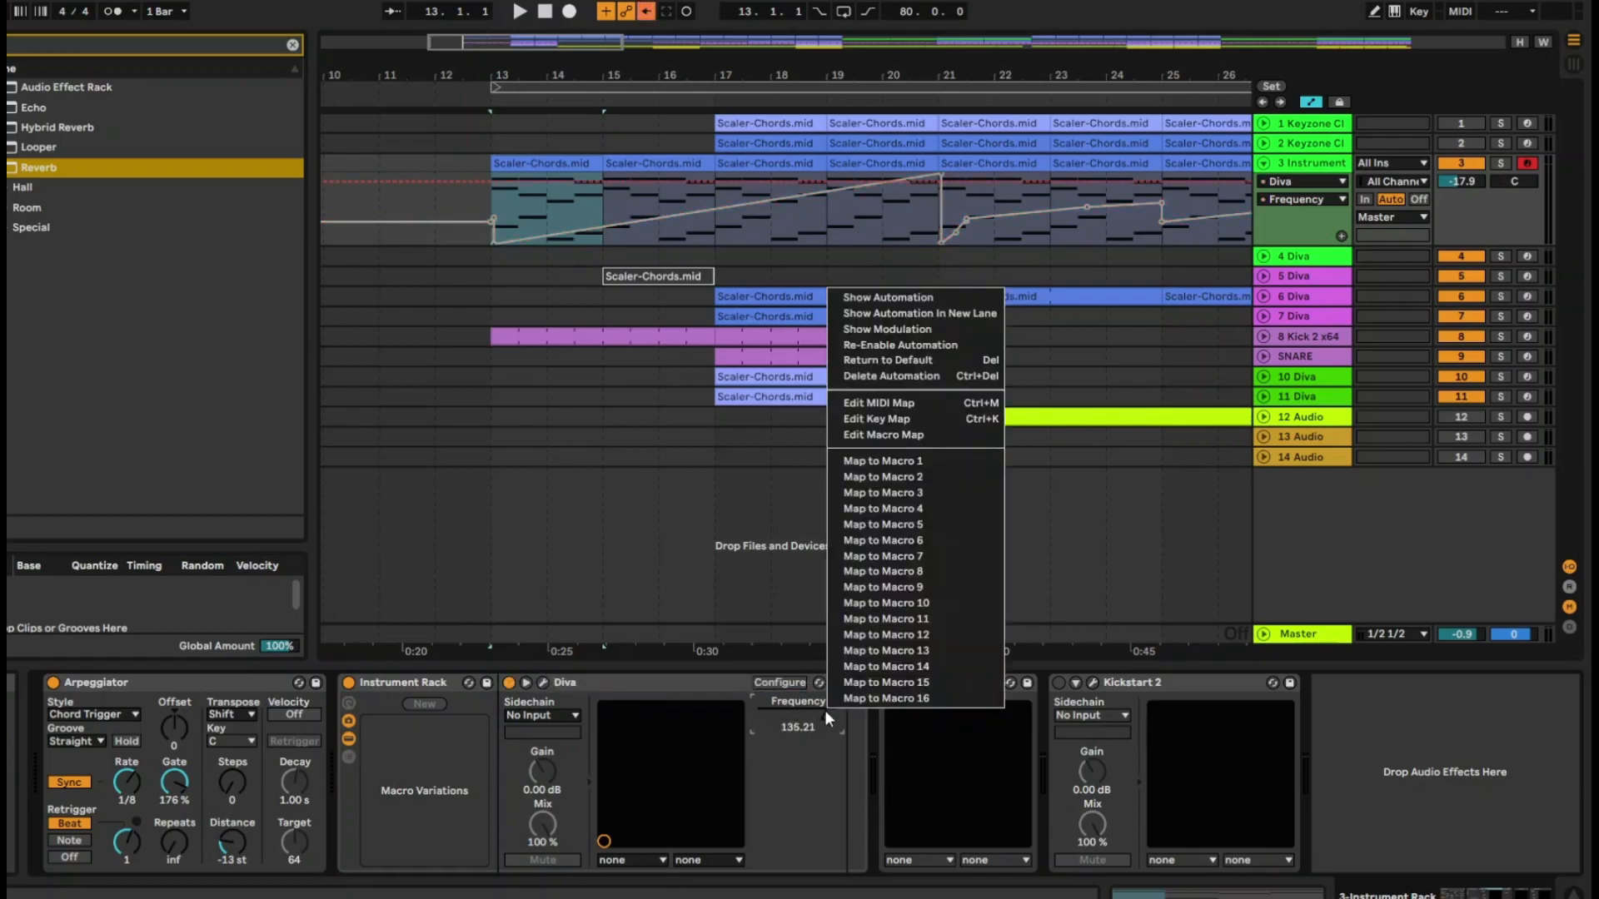
click(907, 461)
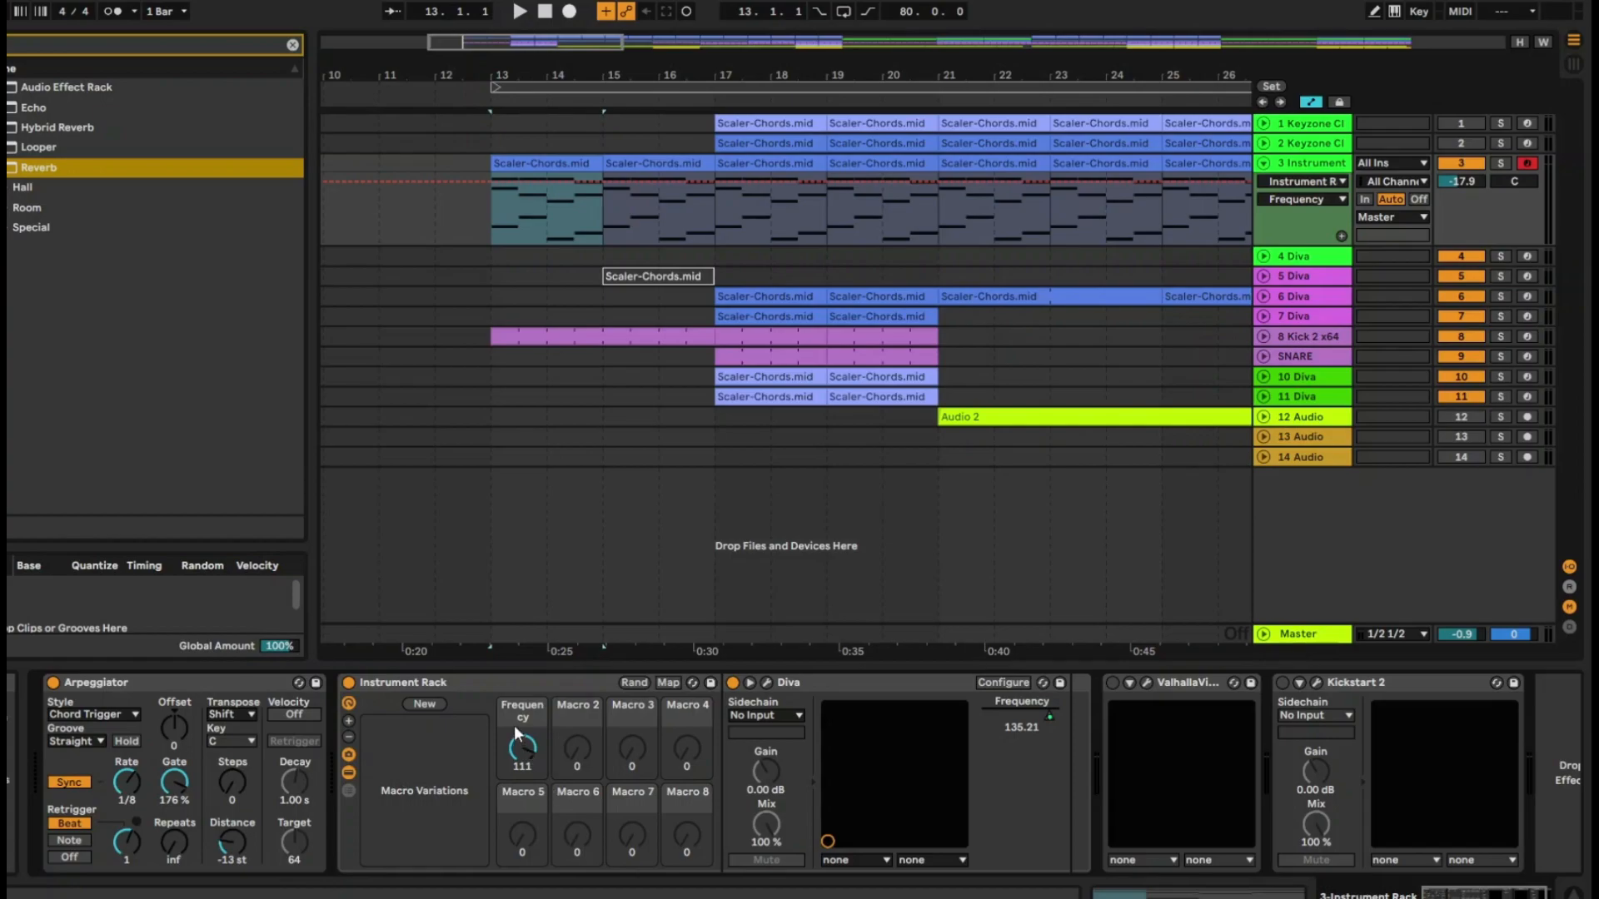
drag(523, 748, 523, 791)
Enter MIDI mapping mode and link the rack's Frequency macro to a knob on the MIDI controller
right_click(527, 751)
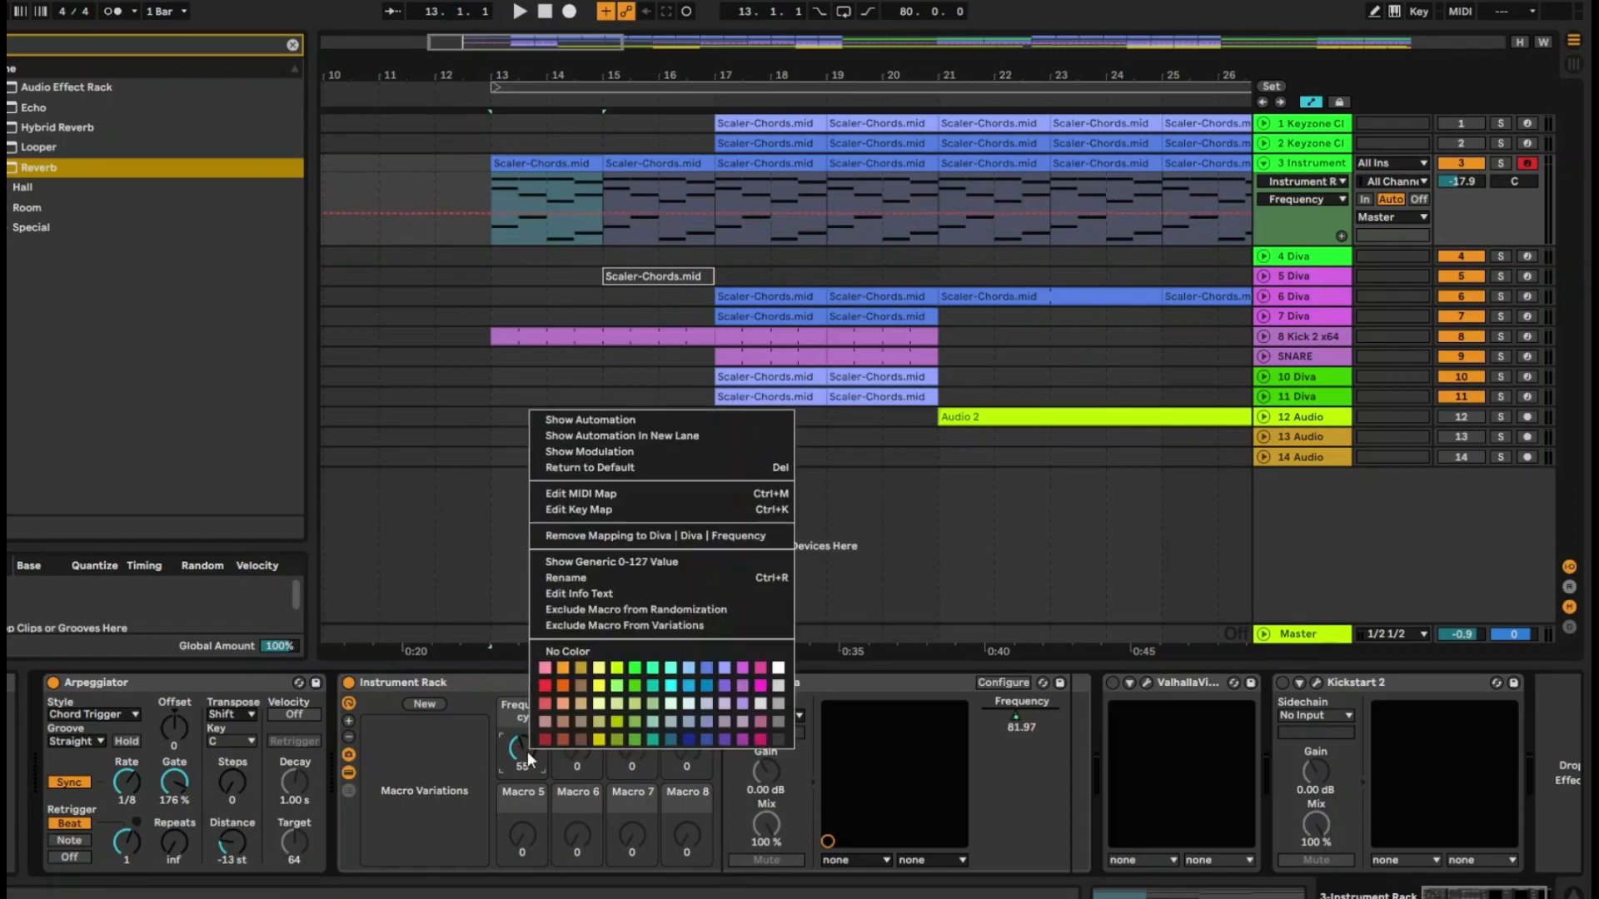
click(1469, 11)
click(1469, 11)
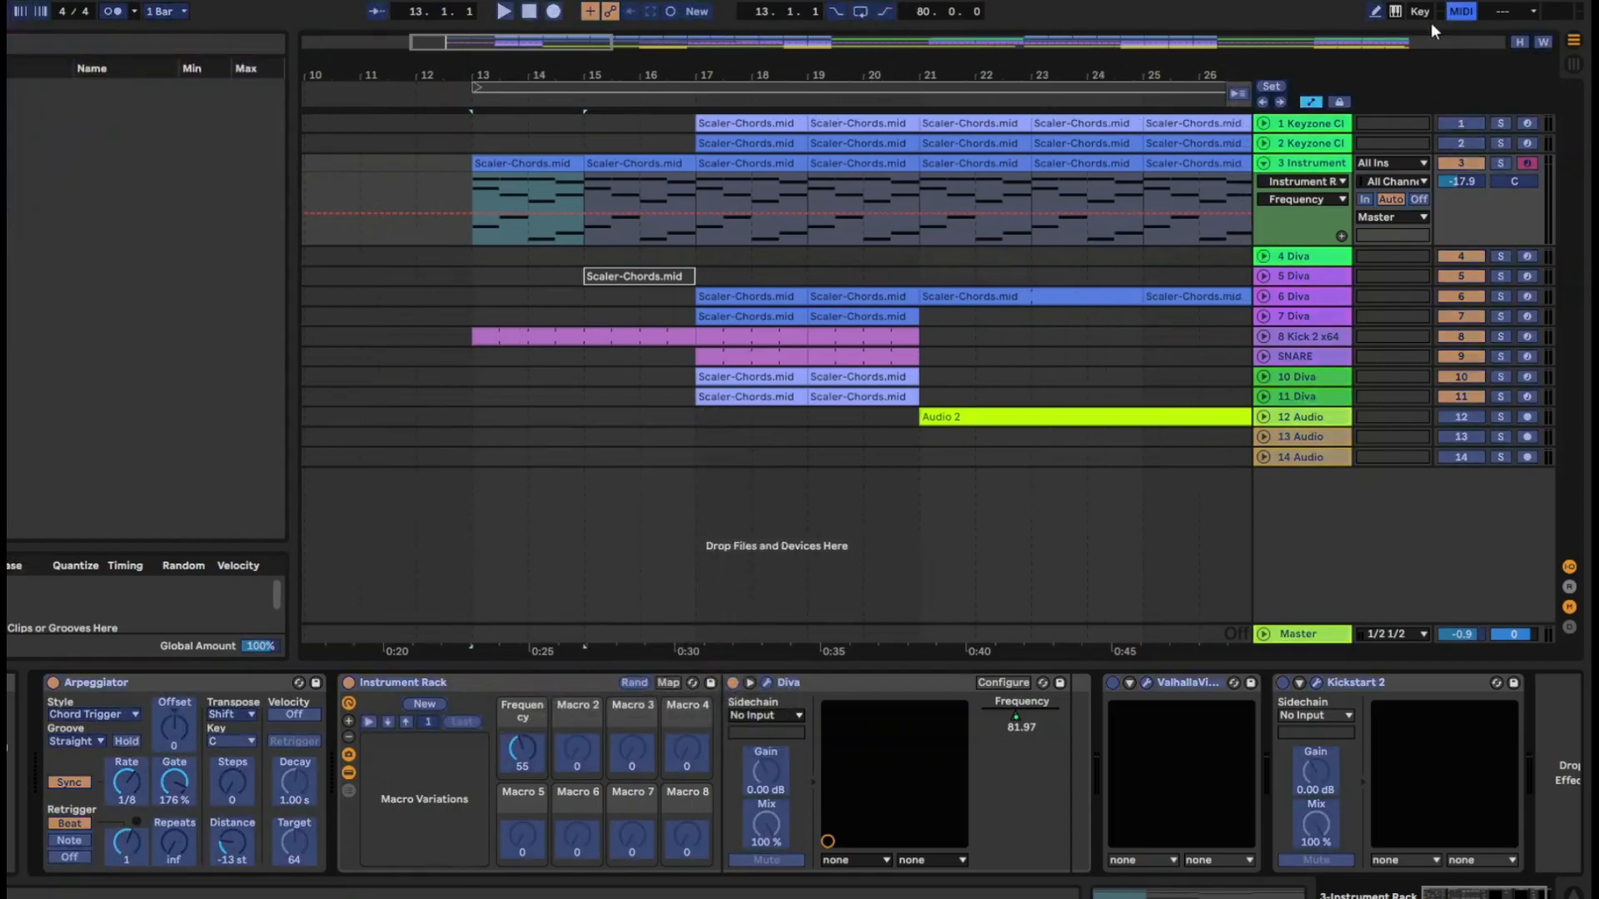
click(525, 754)
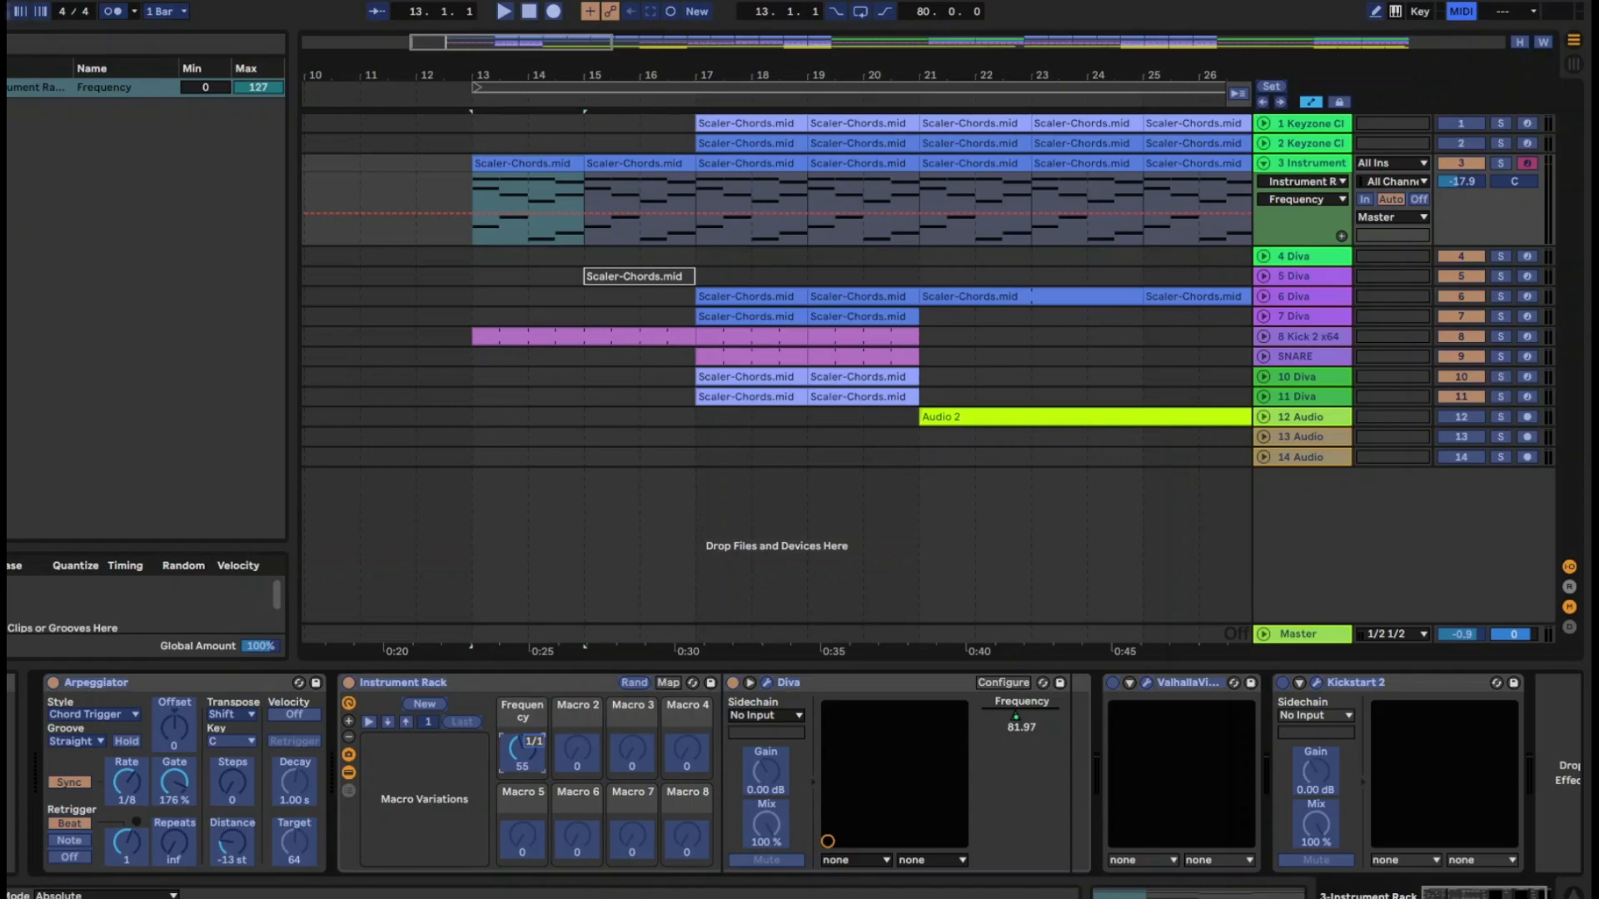
Check the Track, Sync and Remote settings of the MIDI ports in the preferences and leave MIDI mapping mode
click(3, 2)
click(25, 574)
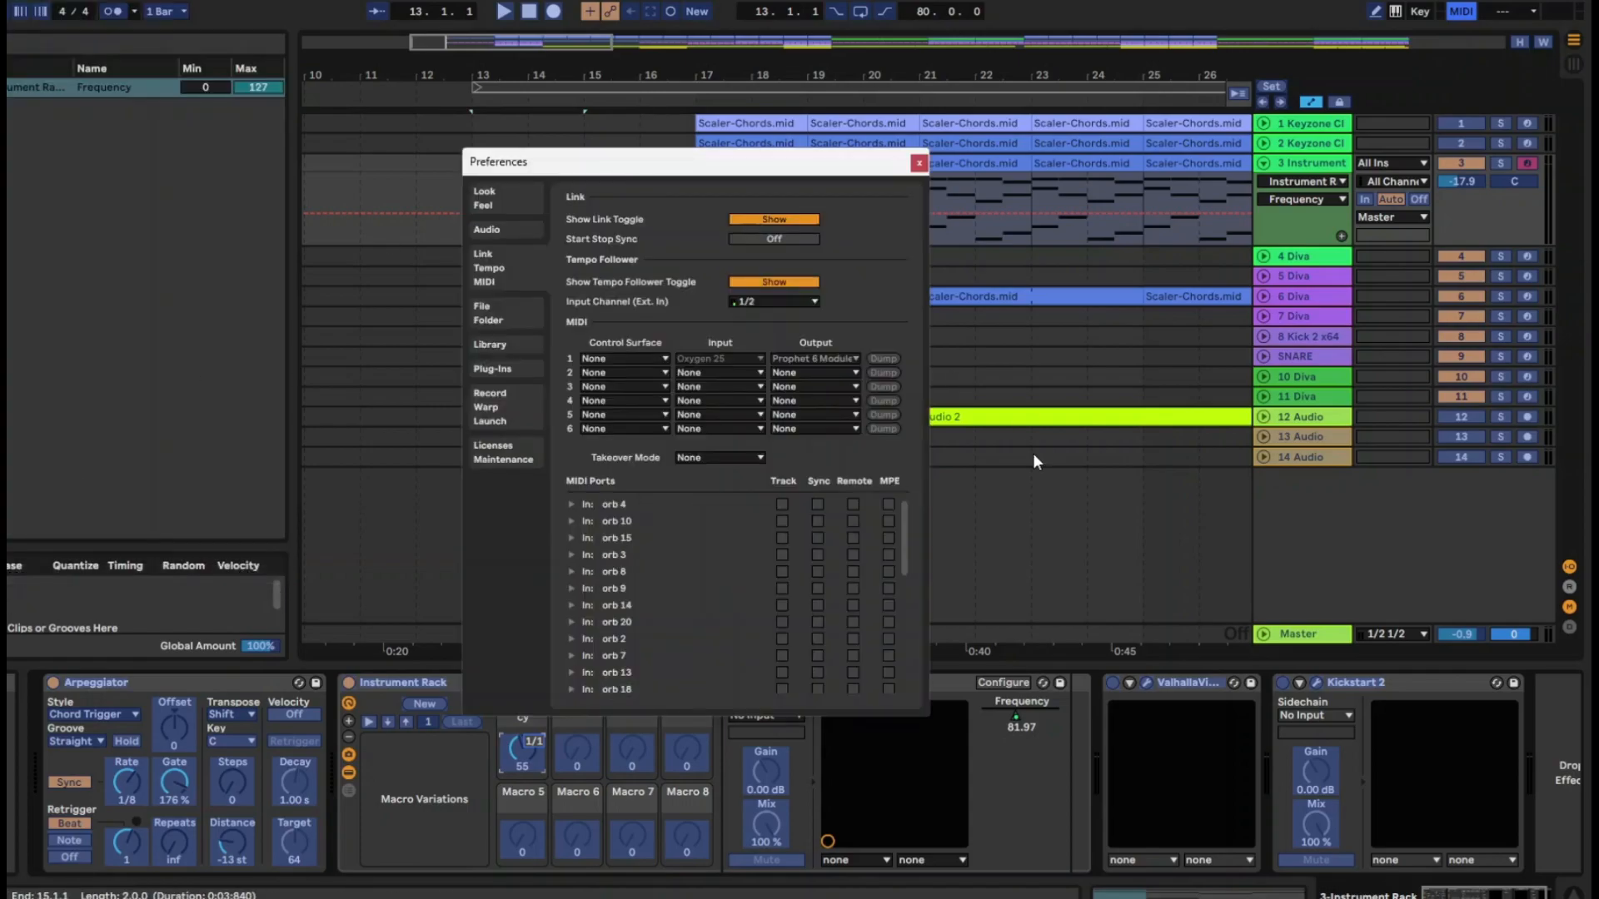
scroll(652, 596, down, 5)
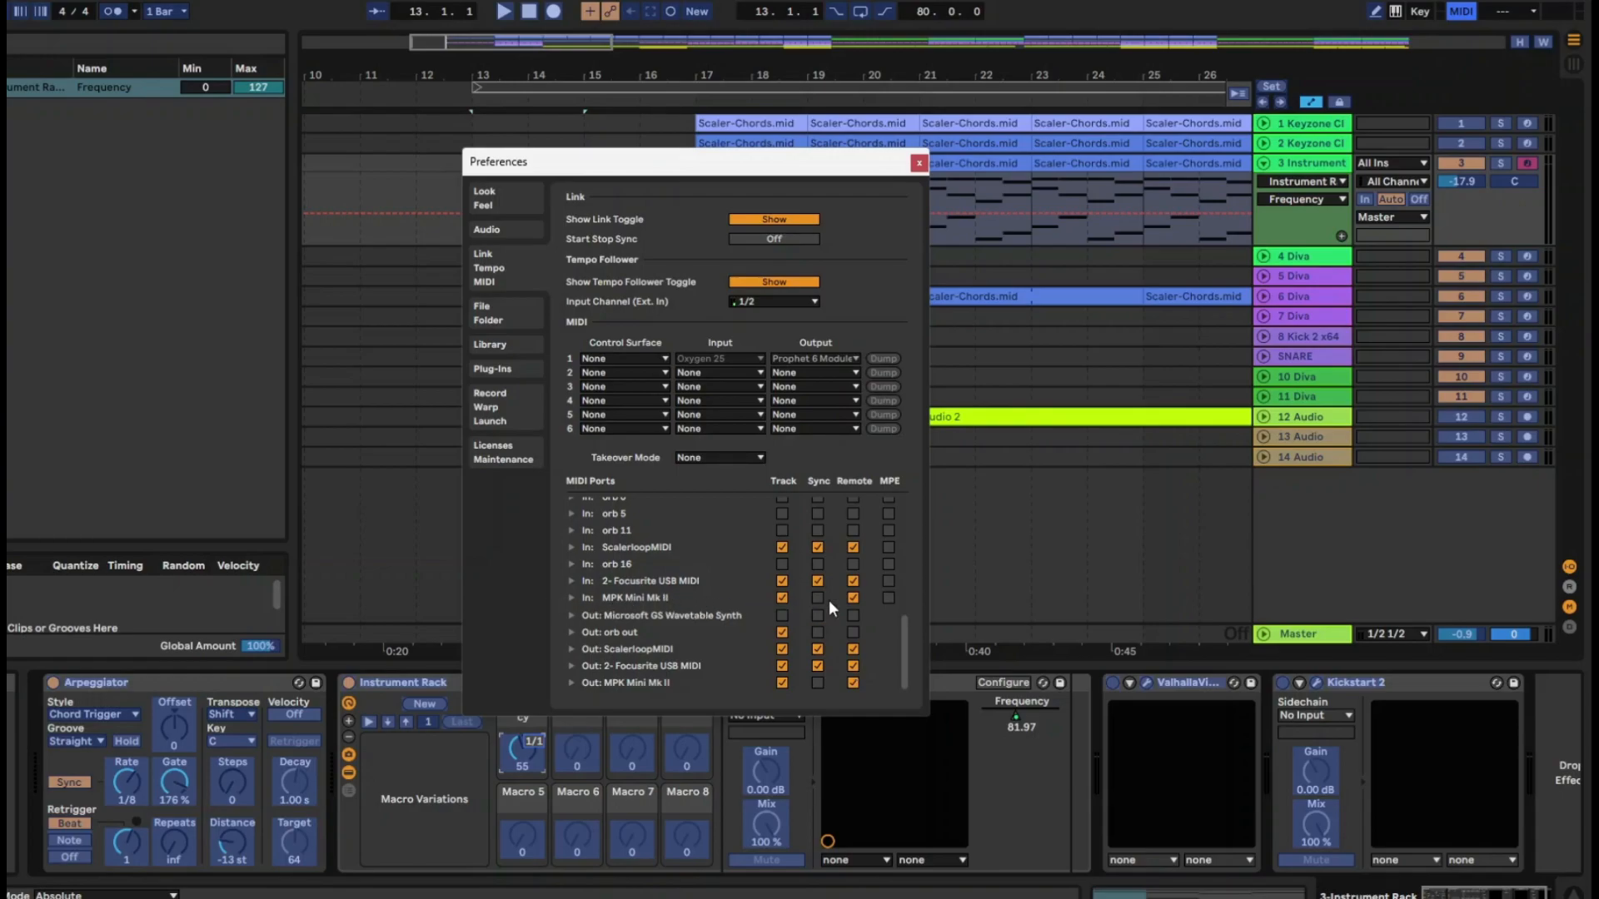
click(919, 162)
click(1461, 11)
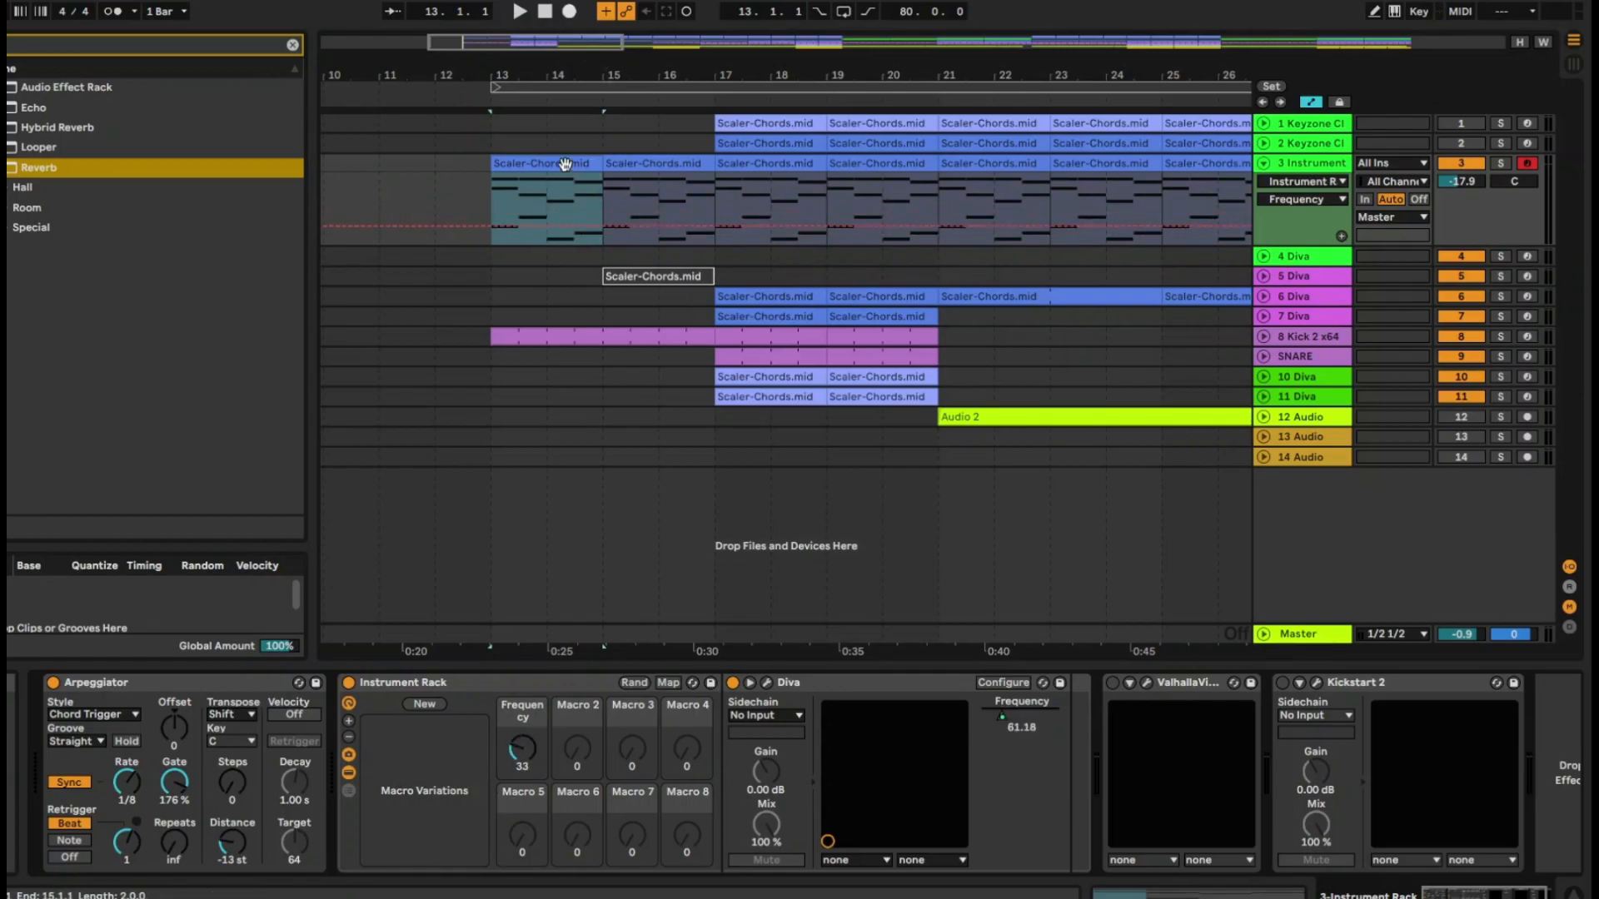
Record movements of the Frequency macro live into track 3's automation from bar 13 to bar 17
click(570, 11)
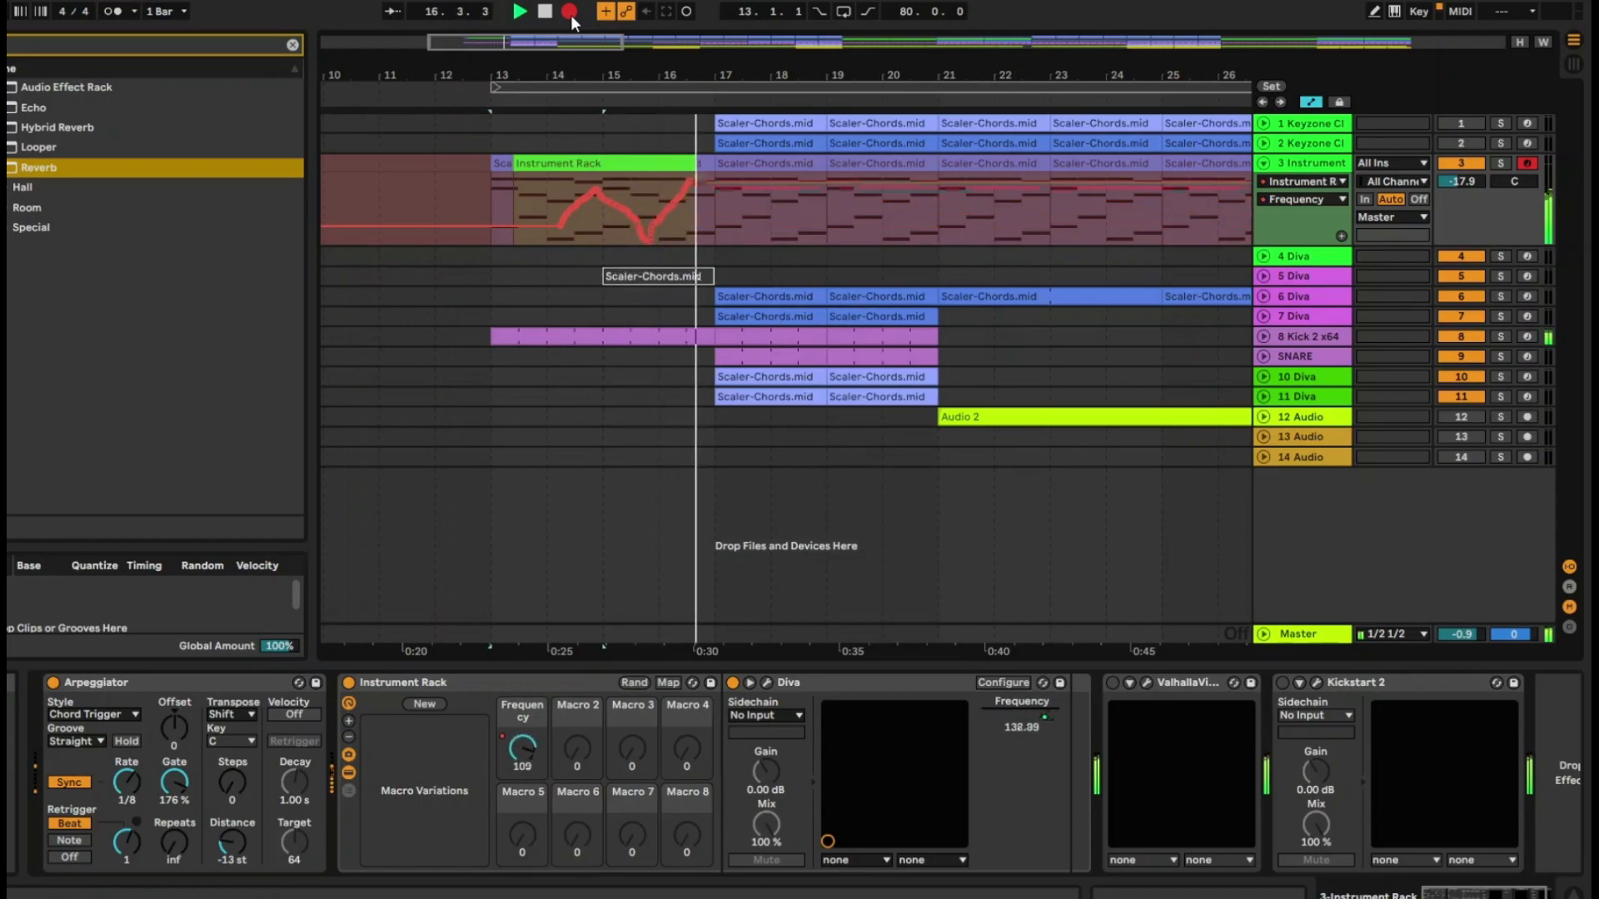
key(space)
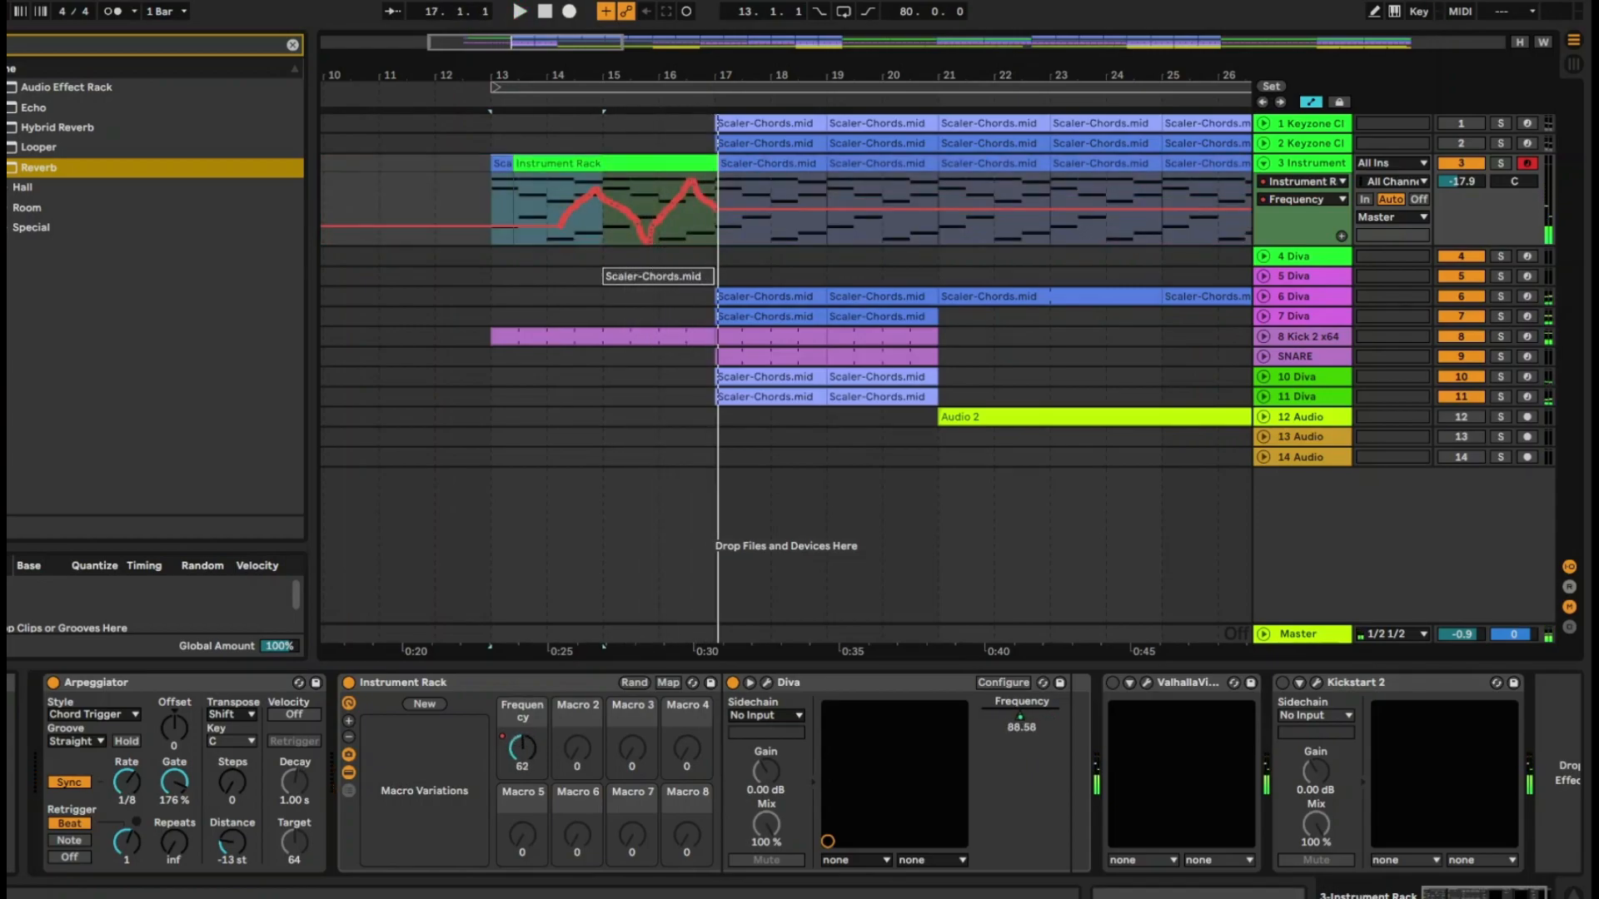
Simplify the recorded Frequency envelope on track 3 between bars 15 and 17
drag(575, 75, 703, 203)
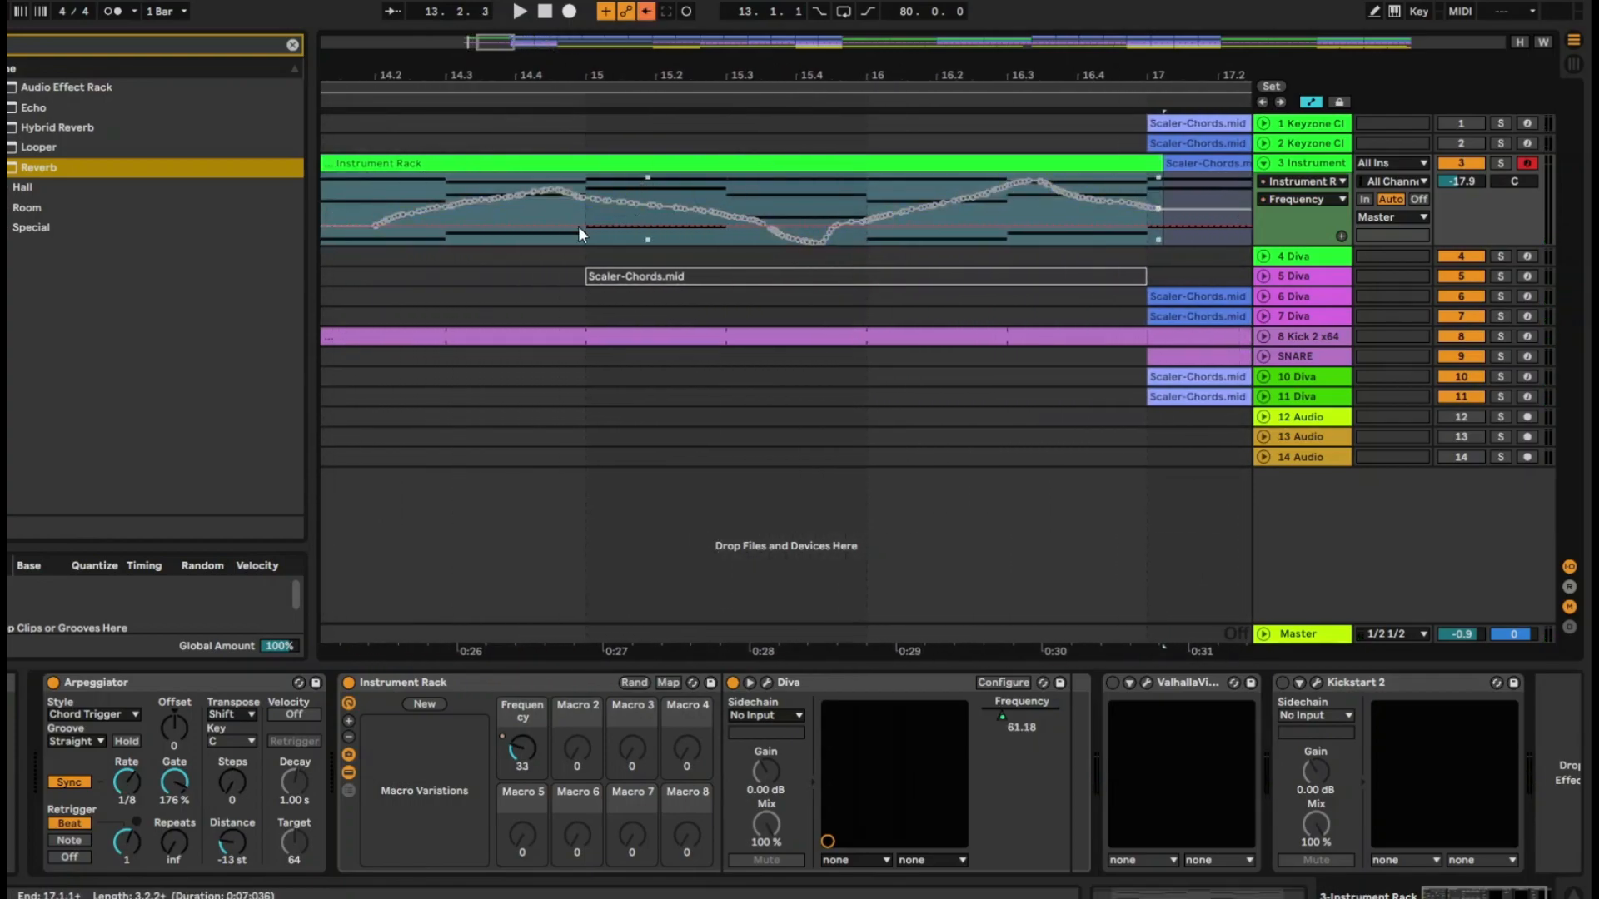
drag(590, 207, 1139, 208)
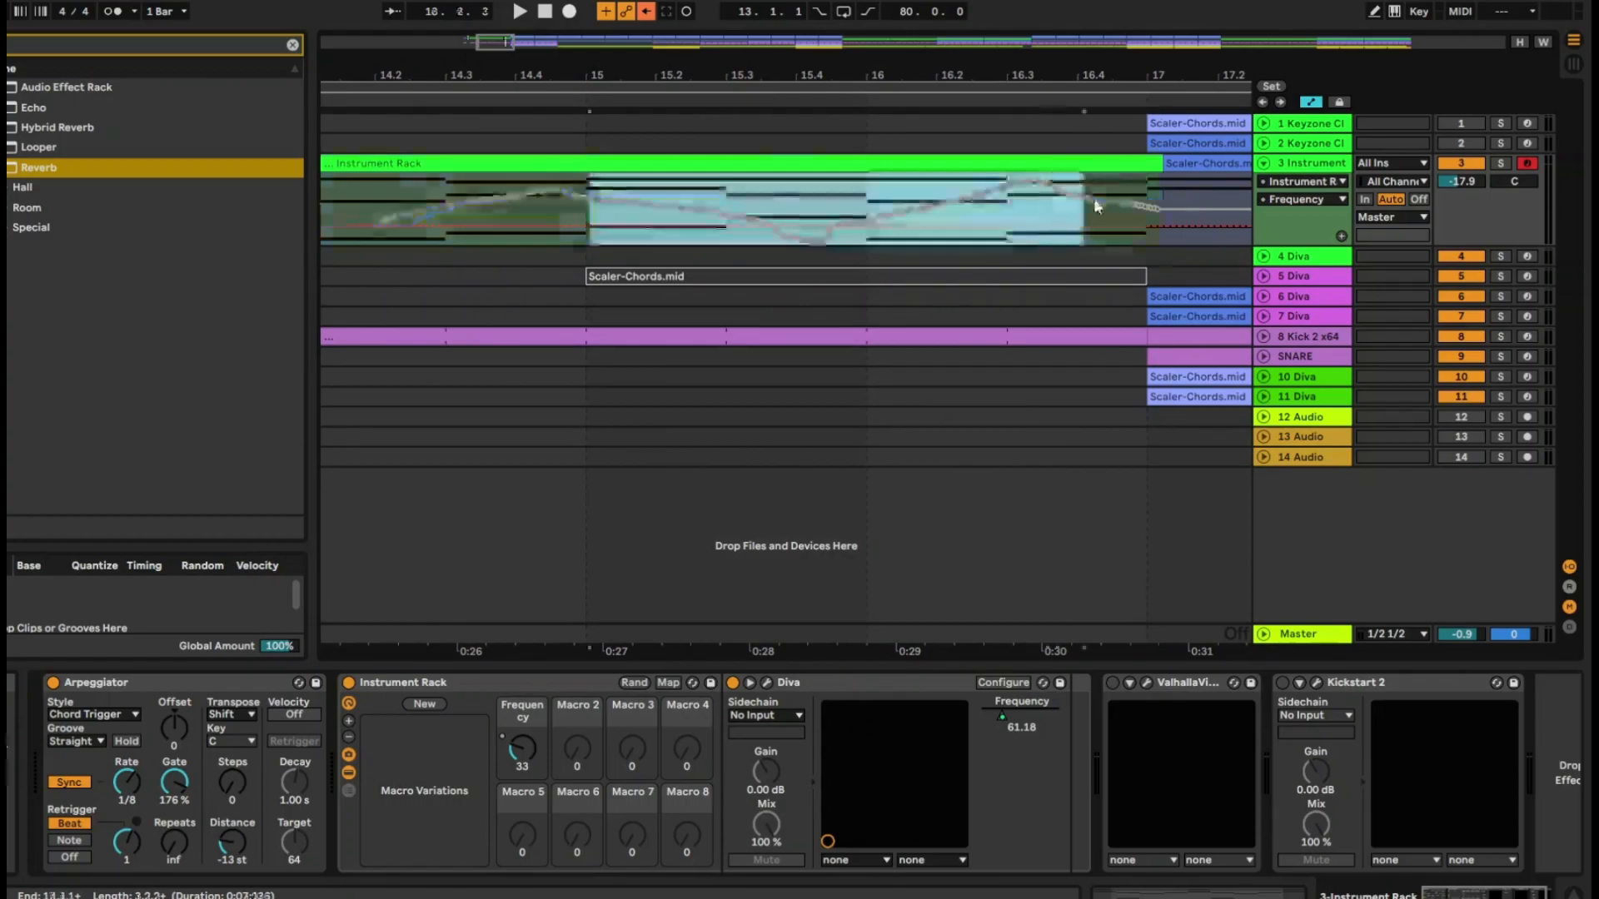
right_click(736, 200)
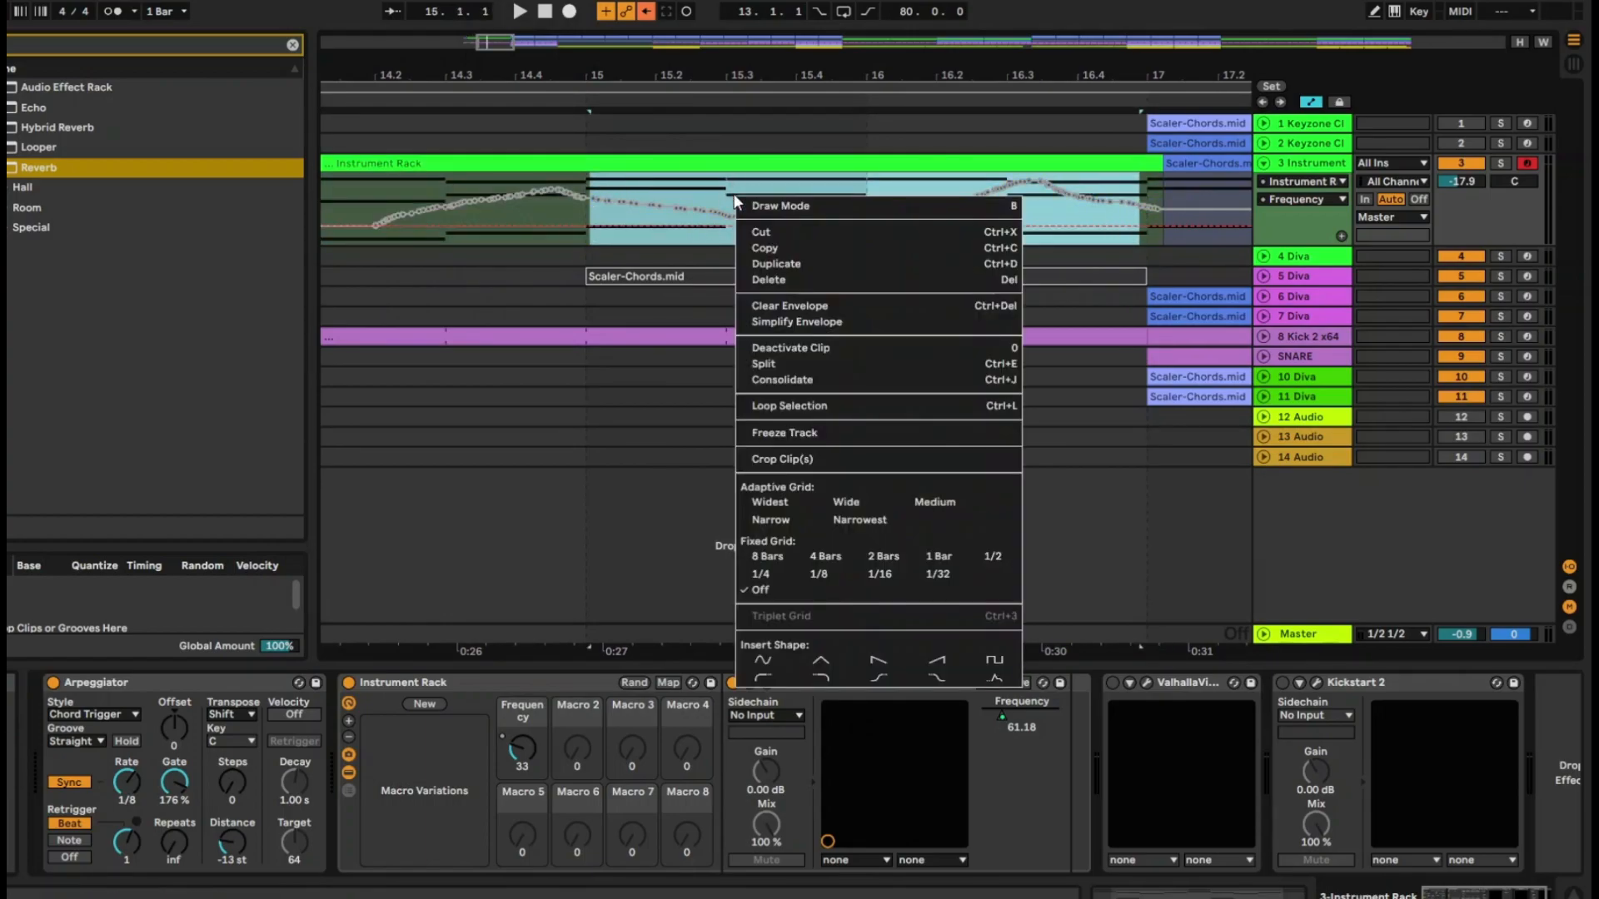
click(777, 323)
click(780, 194)
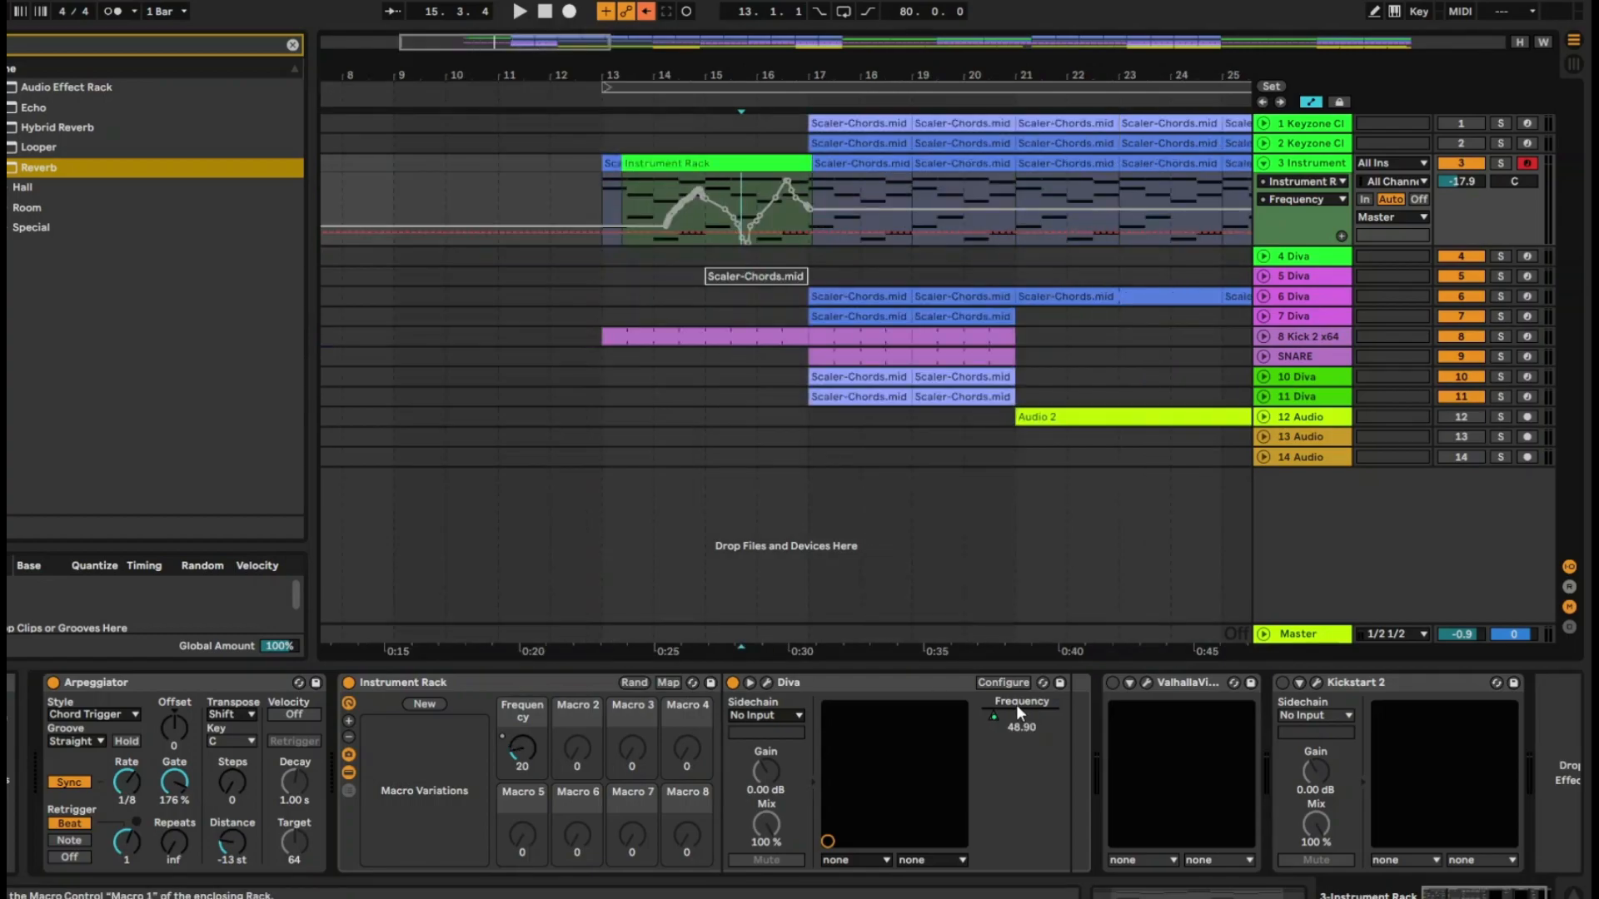
Bring up Diva's Resonance as track 3's automation parameter by touching the filter's resonance slider in the plug-in window
click(949, 686)
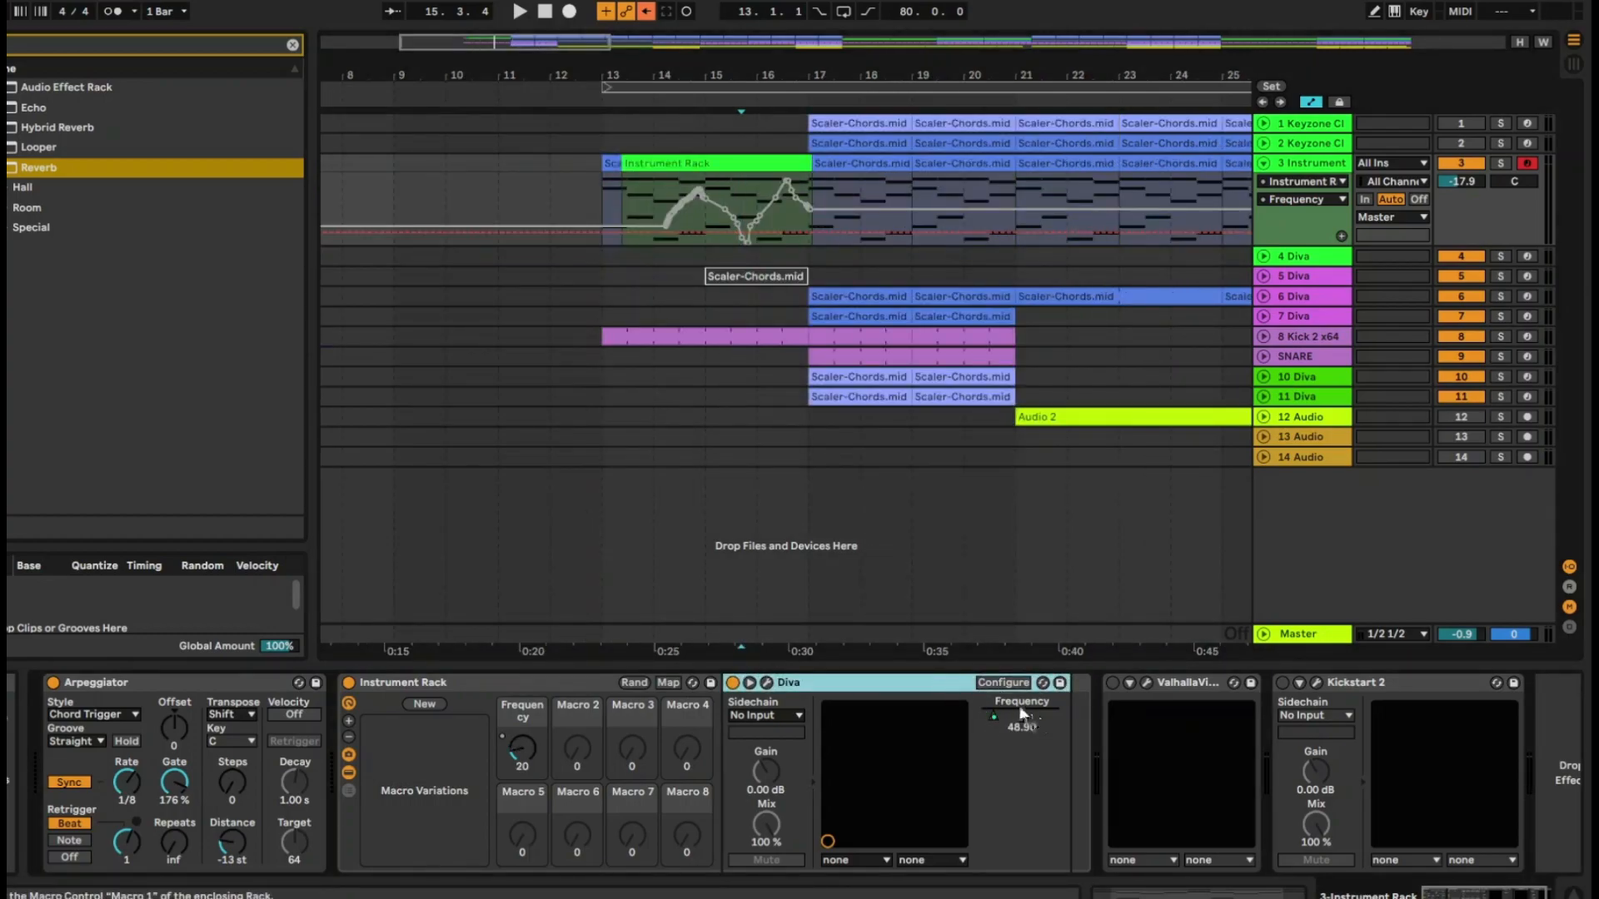
click(767, 682)
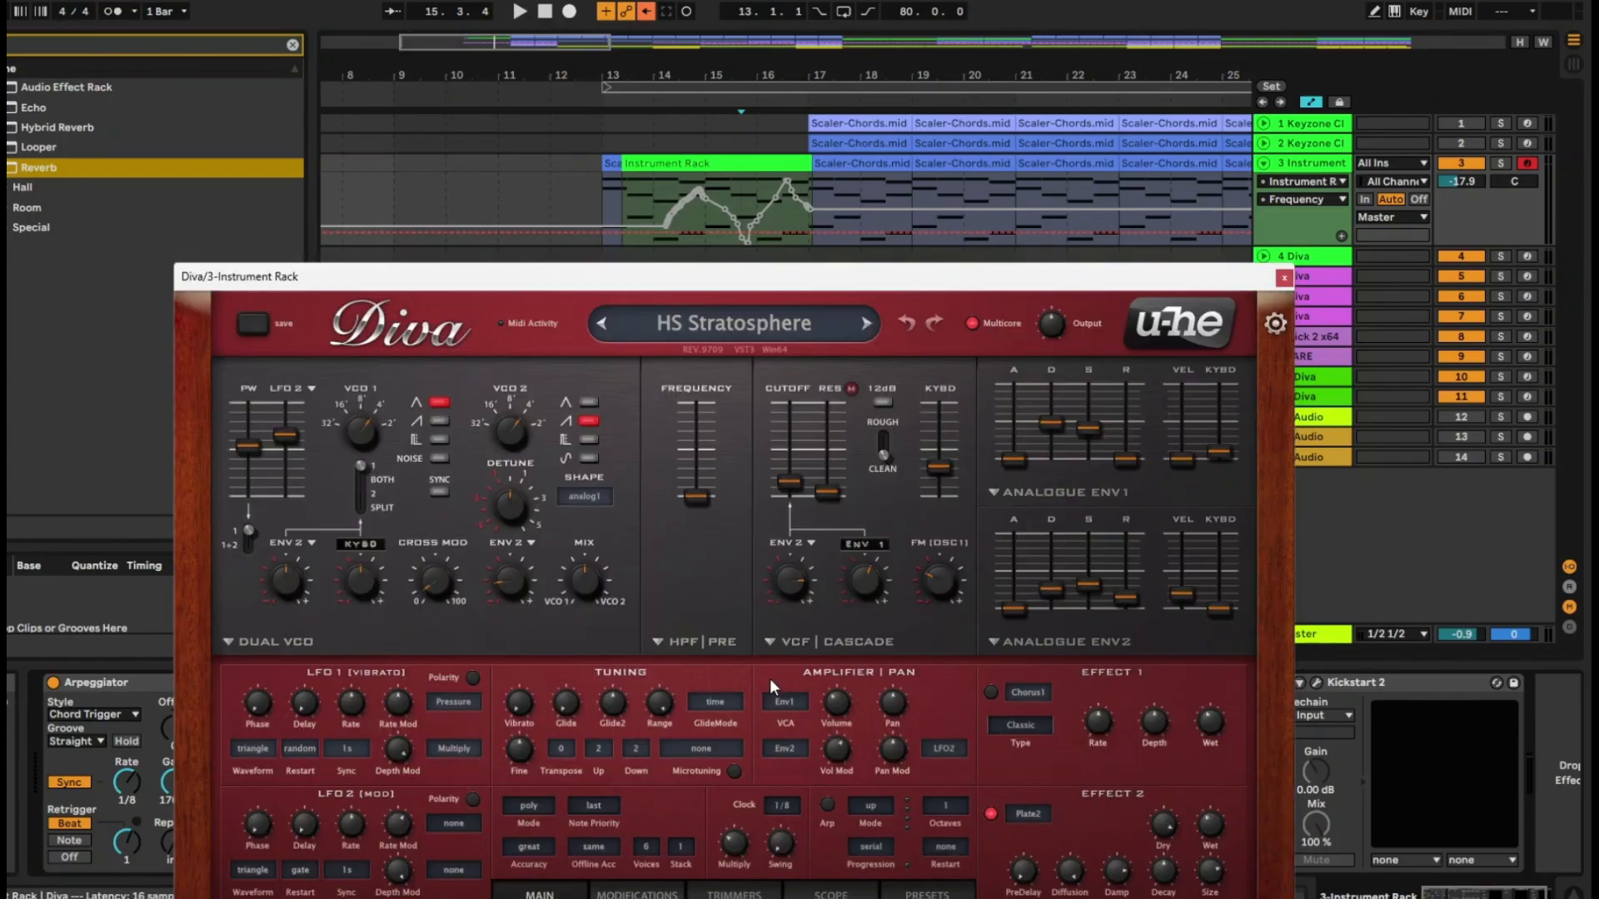
click(826, 488)
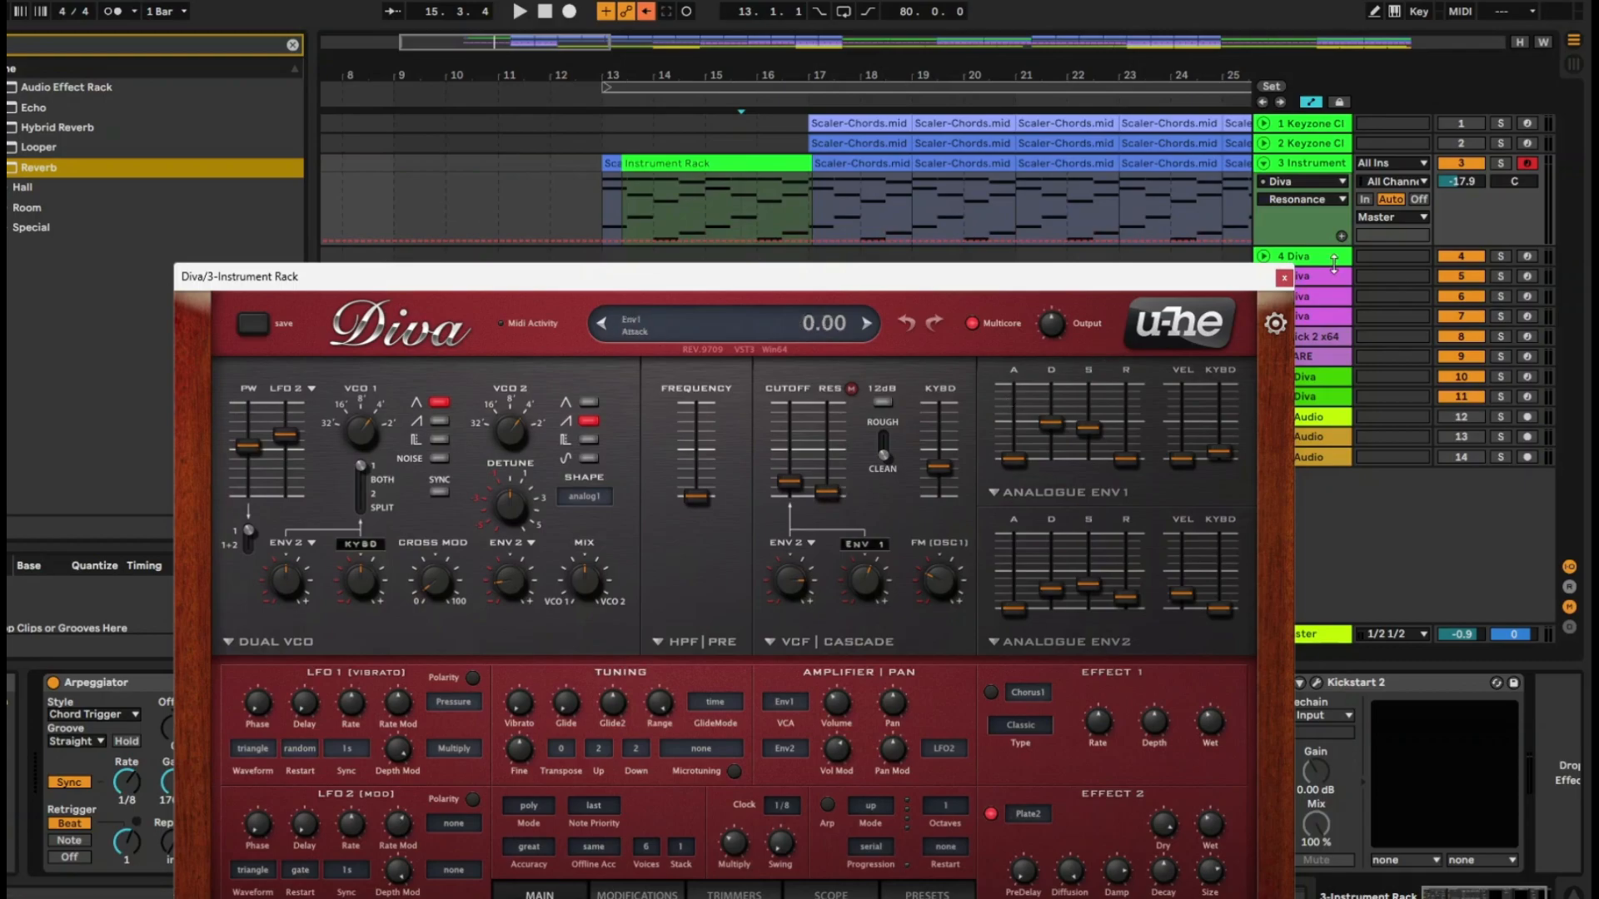
click(1284, 275)
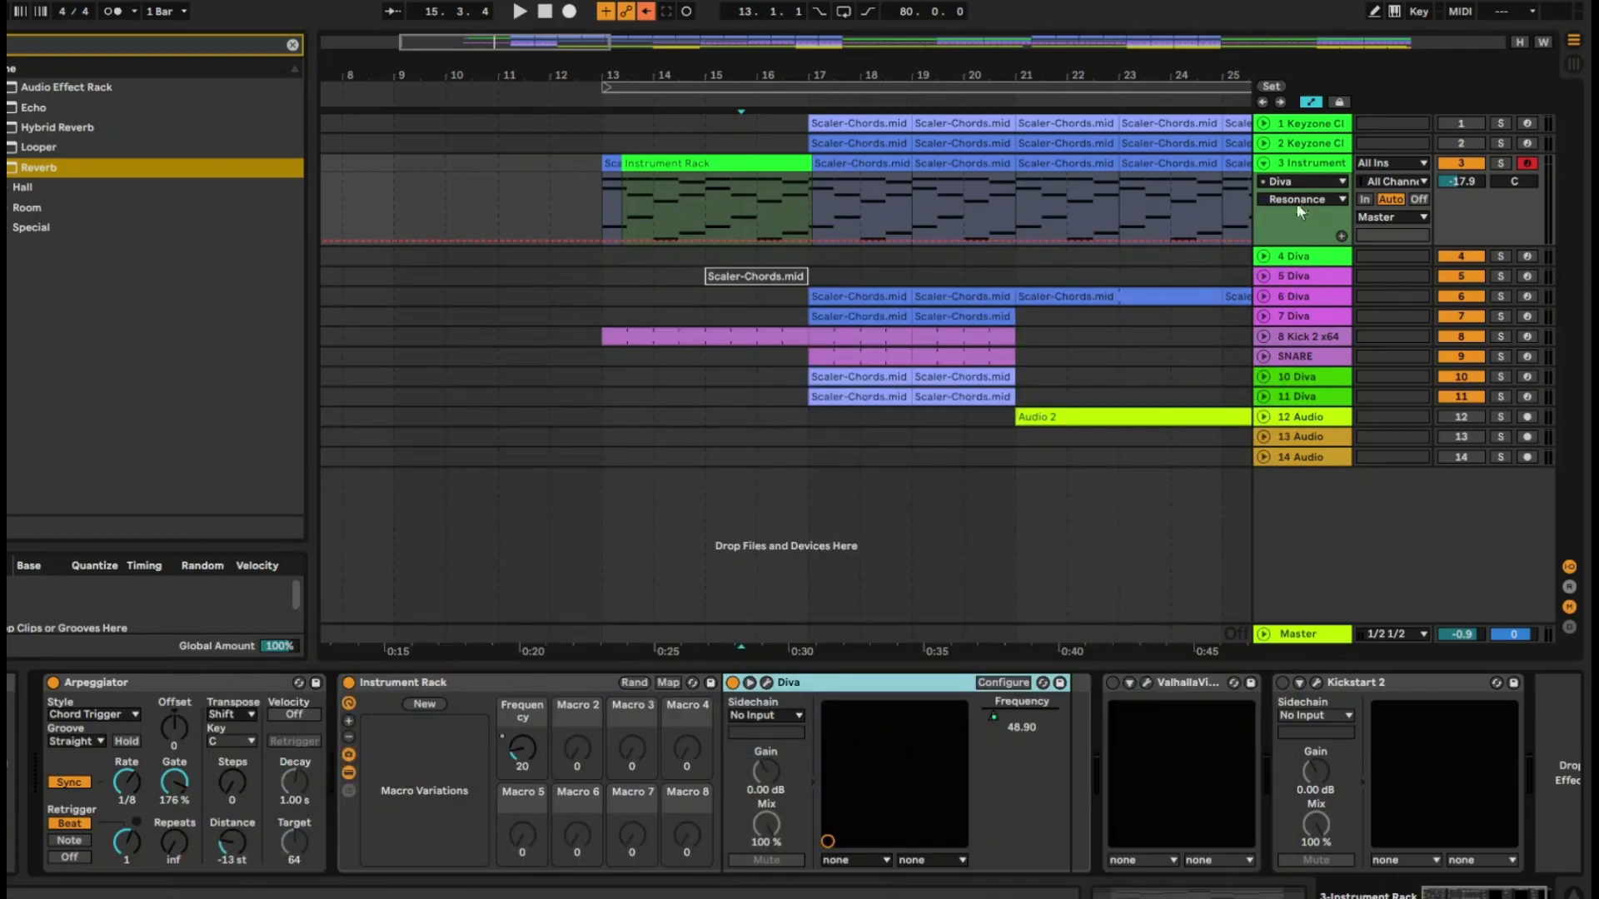
Create a rise to 47.82 in track 3's Resonance automation around bar 19 and view Resonance's macro mapping options
click(906, 240)
click(943, 254)
drag(950, 241, 950, 204)
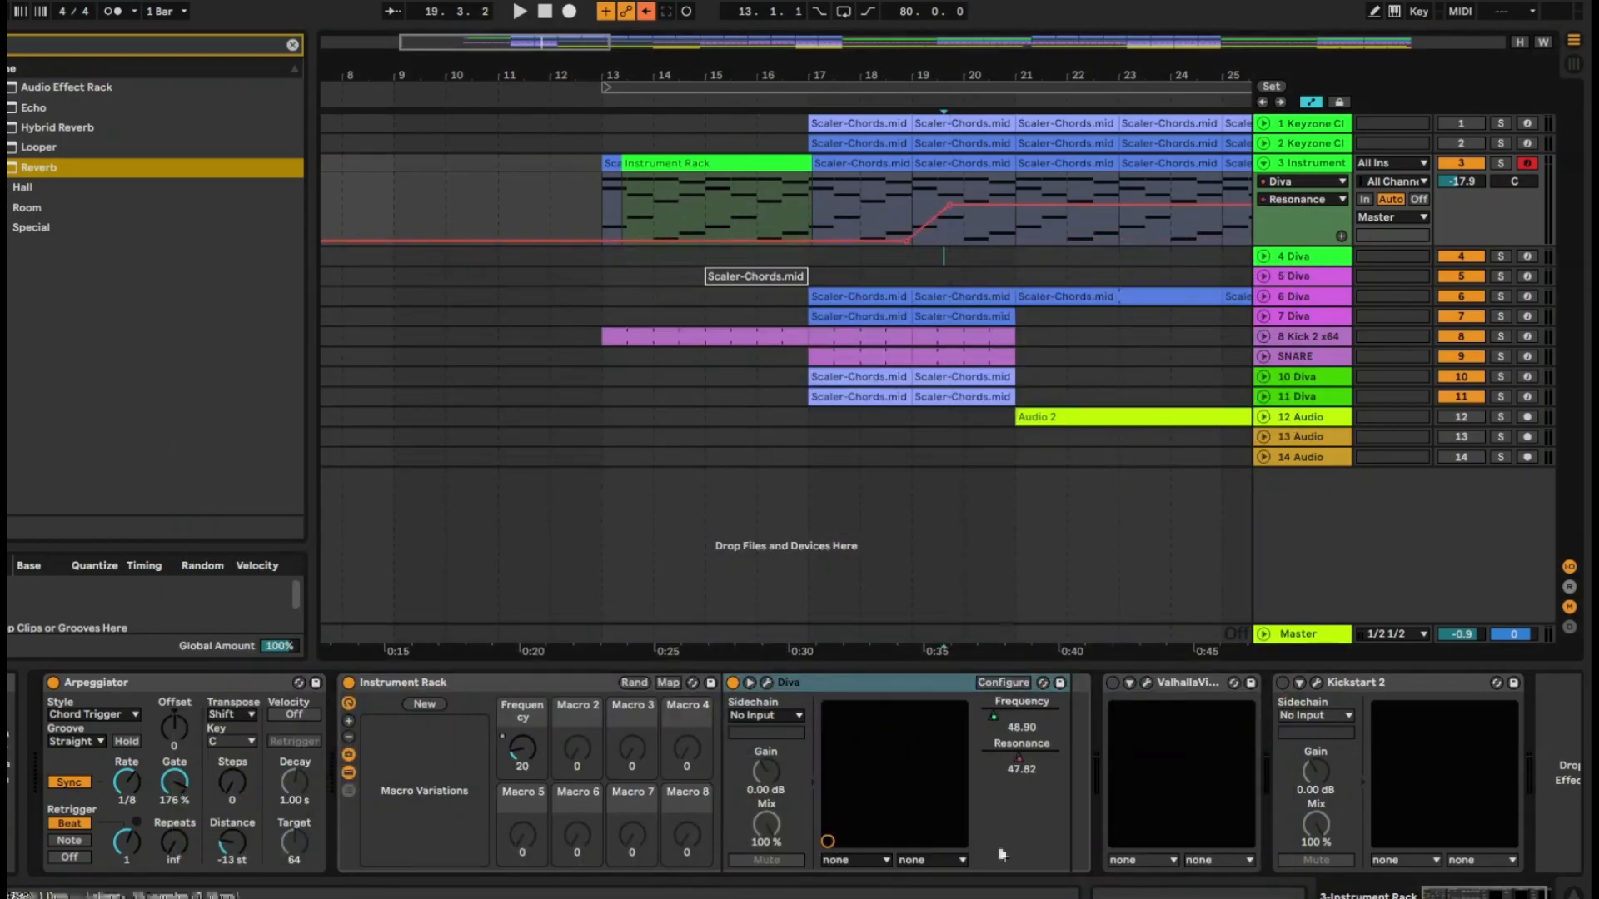
right_click(1013, 748)
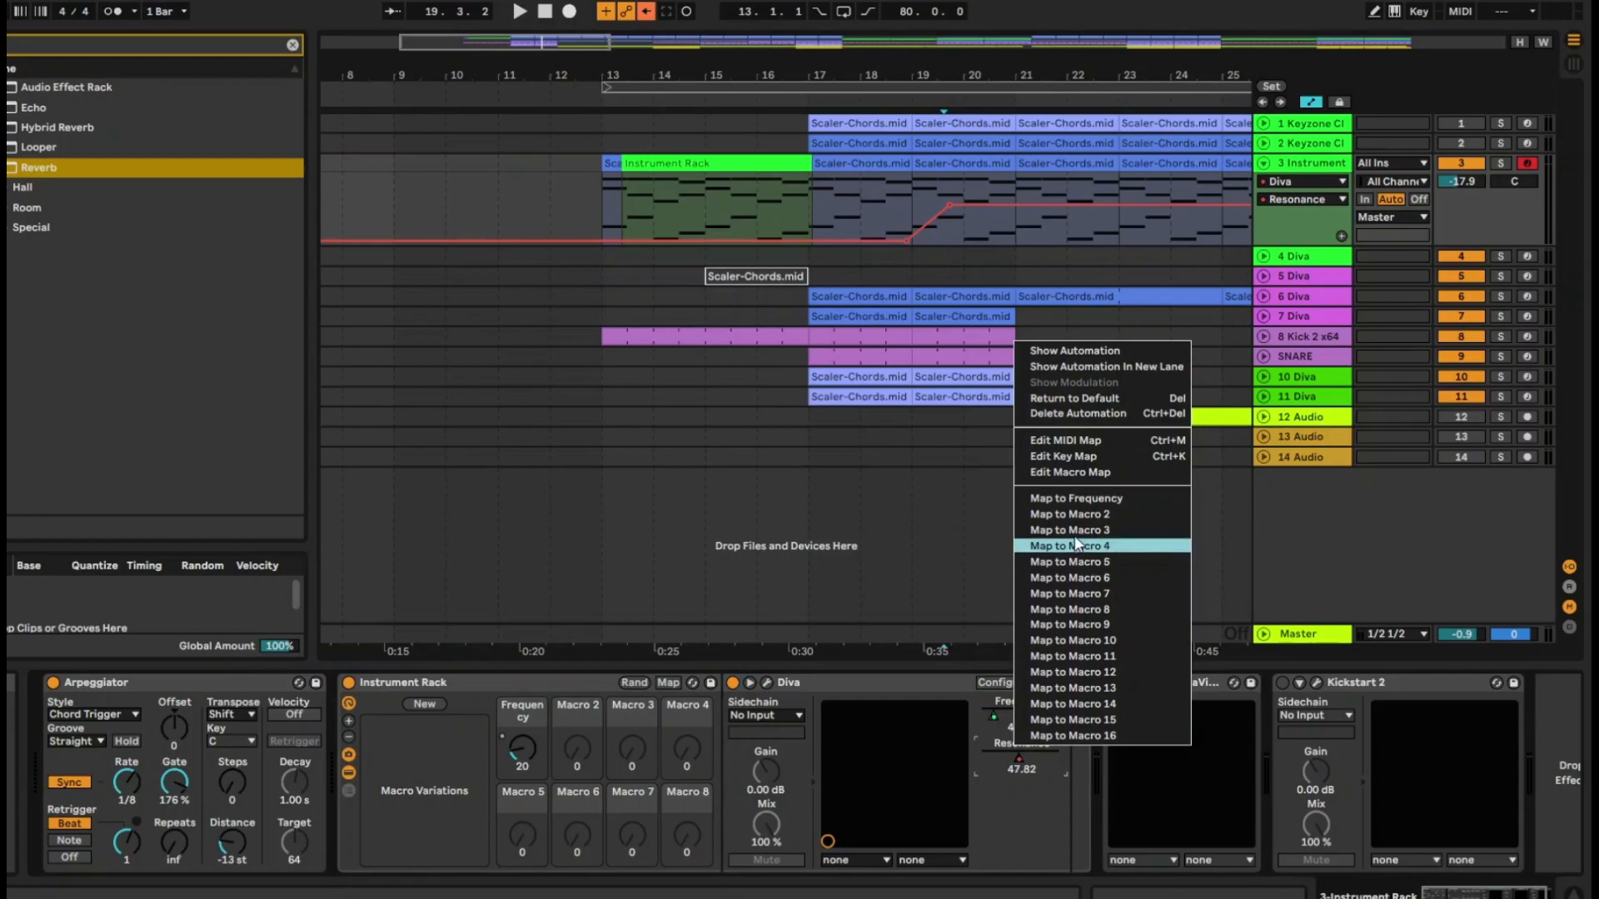
click(1043, 814)
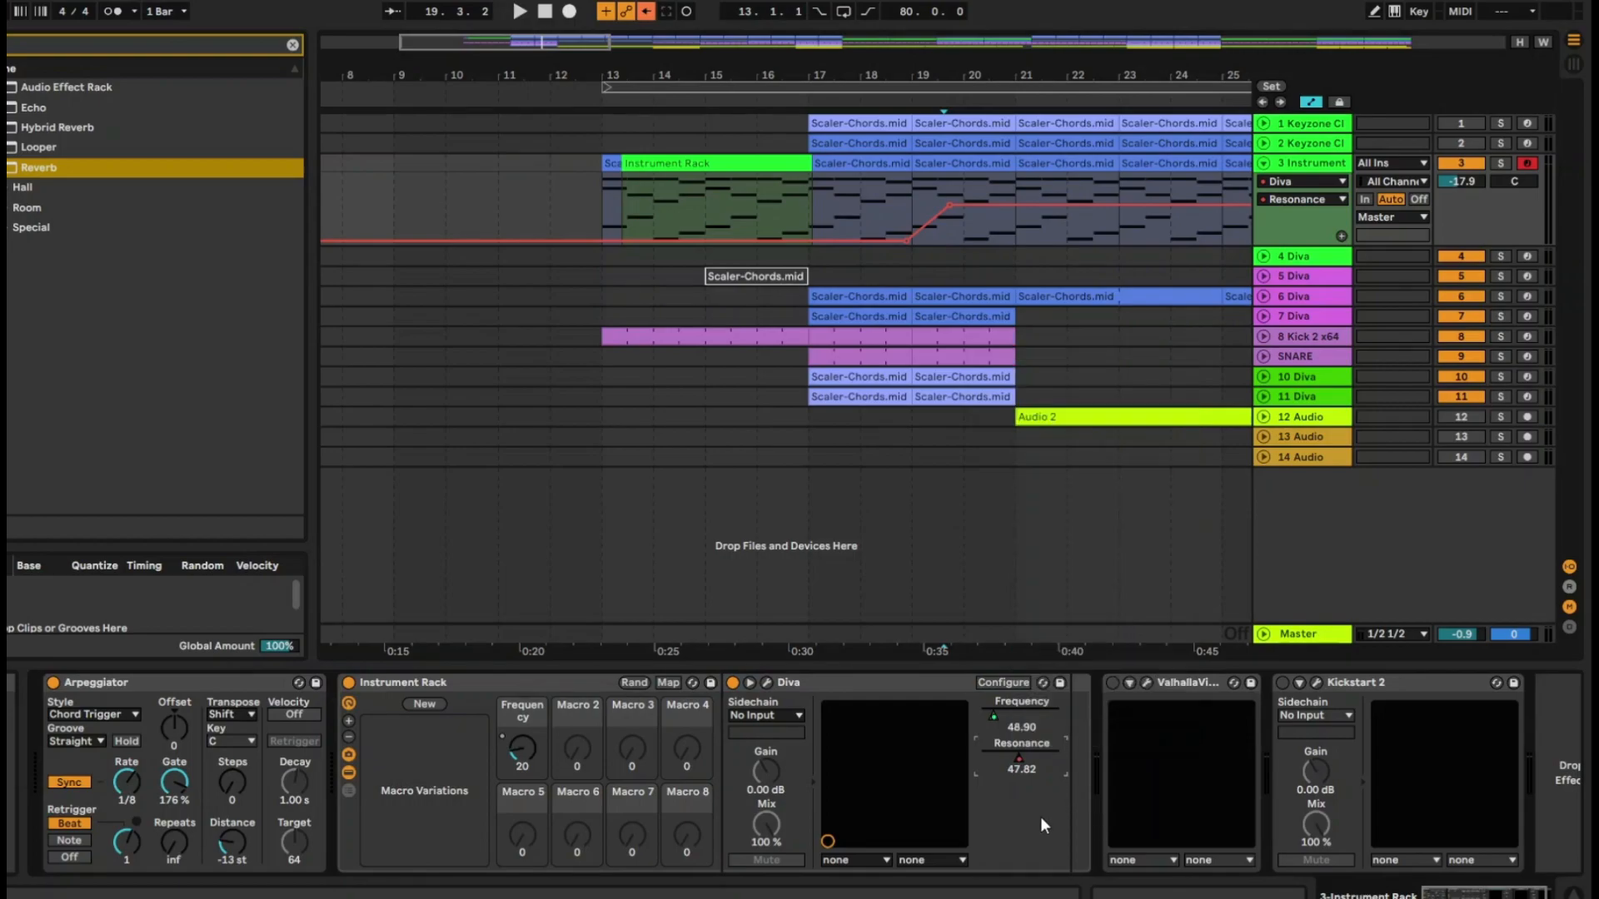
Start configuring Diva's exposed parameters and add the Env 1 Release, raised to 25.00
click(1002, 682)
drag(934, 266, 969, 124)
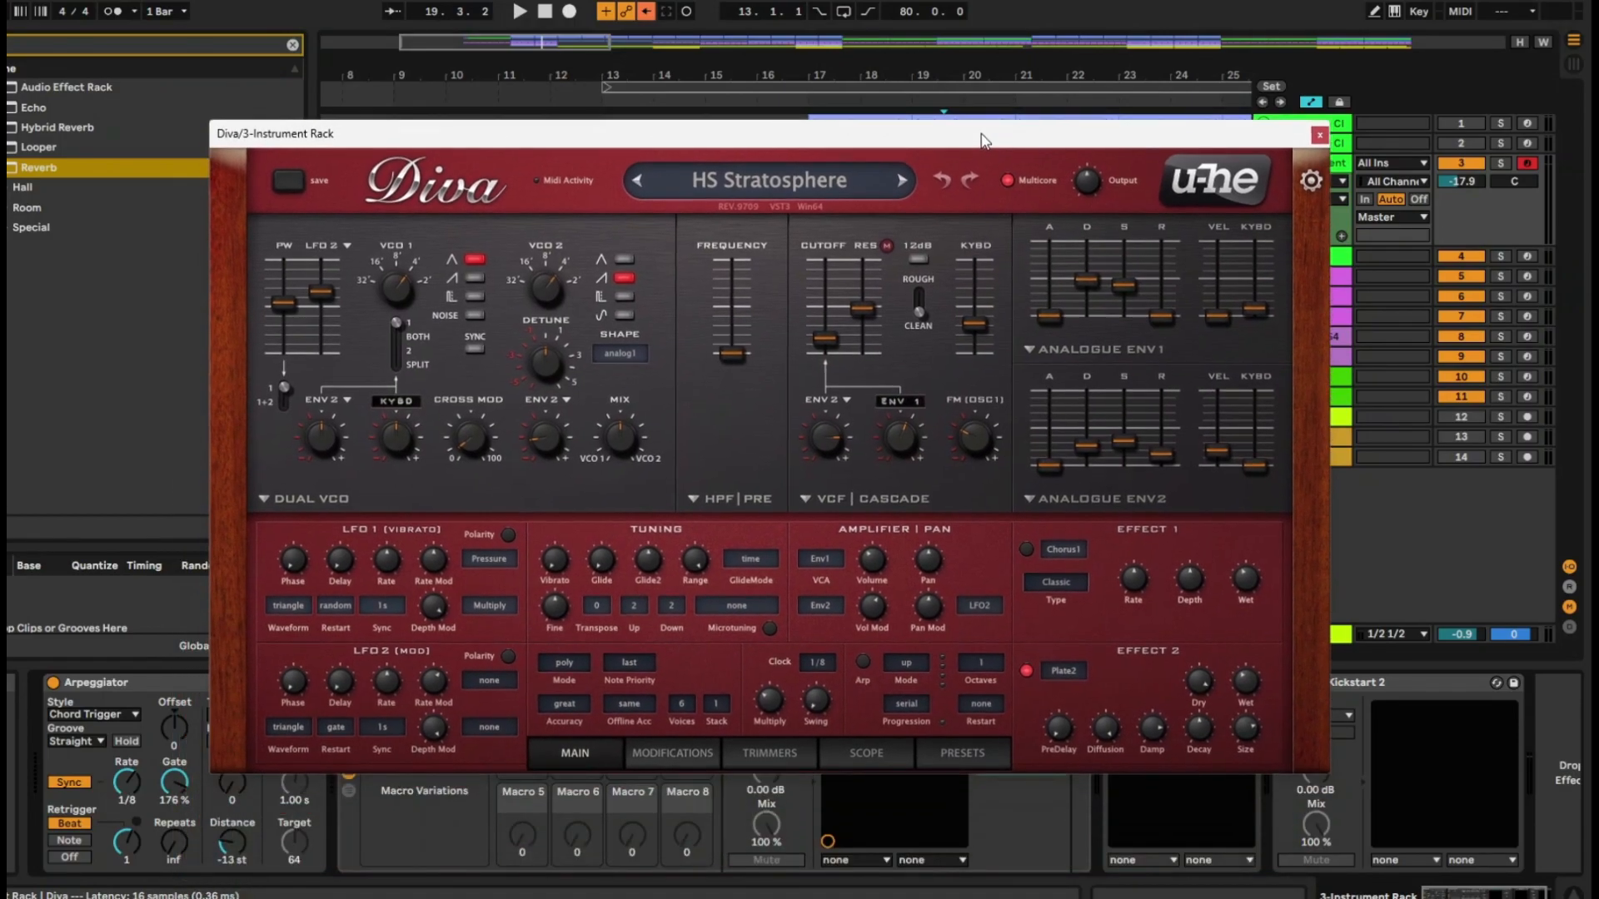
click(1167, 320)
drag(1041, 137, 1036, 90)
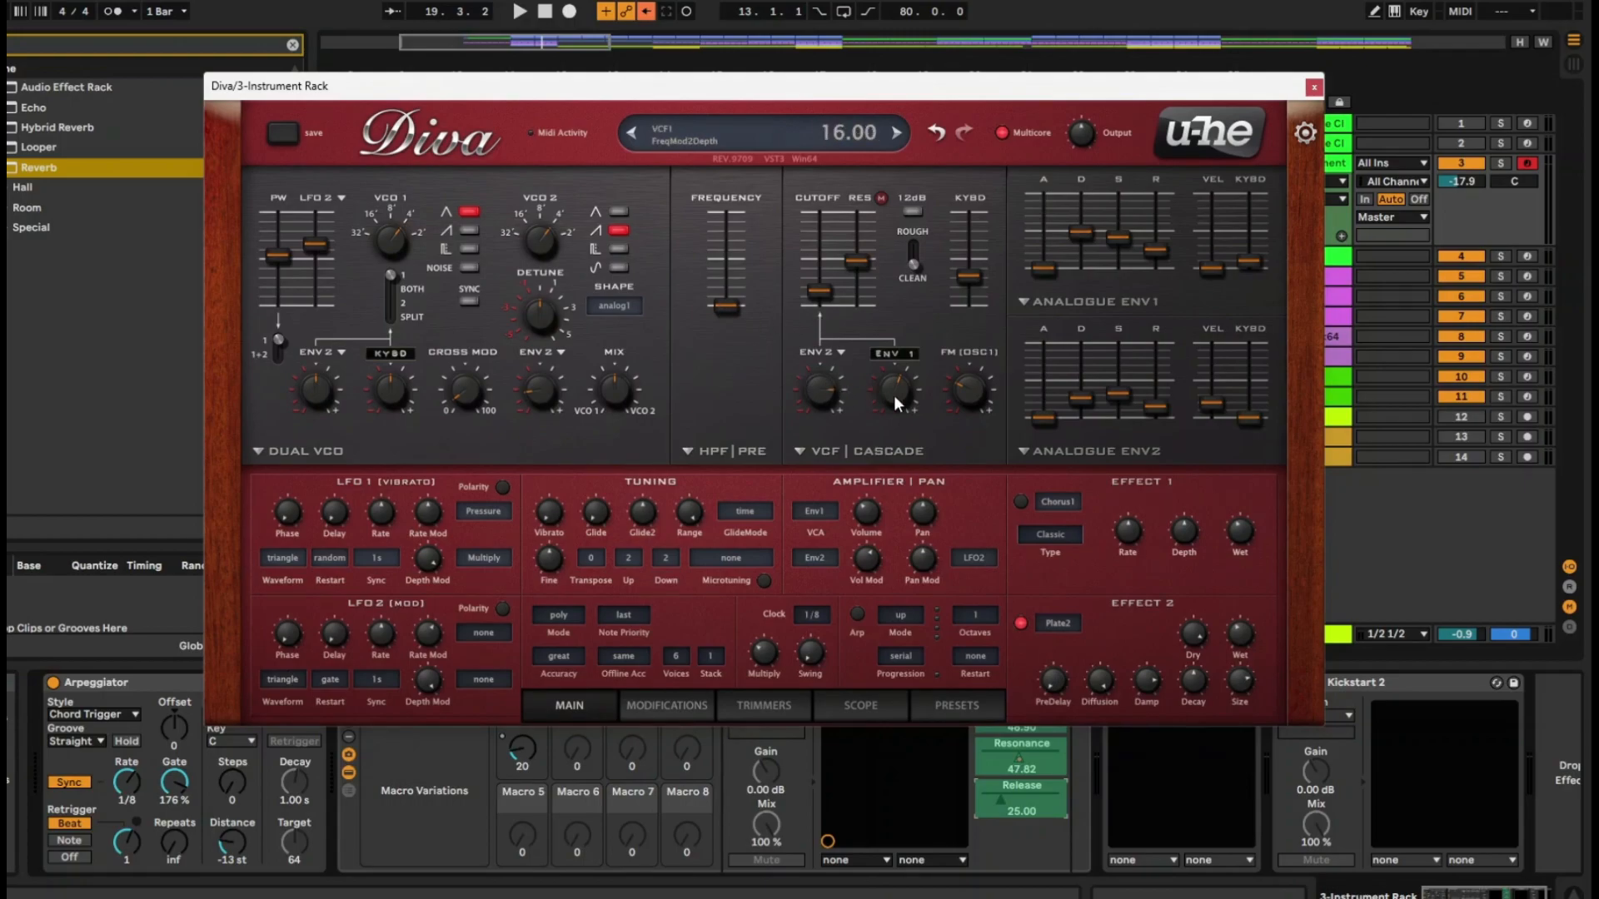
Expose Diva's FreqMod2Depth at -30.00, Effect 1 switched on and the Effect 2 Dry level at 77.50
drag(891, 393, 884, 418)
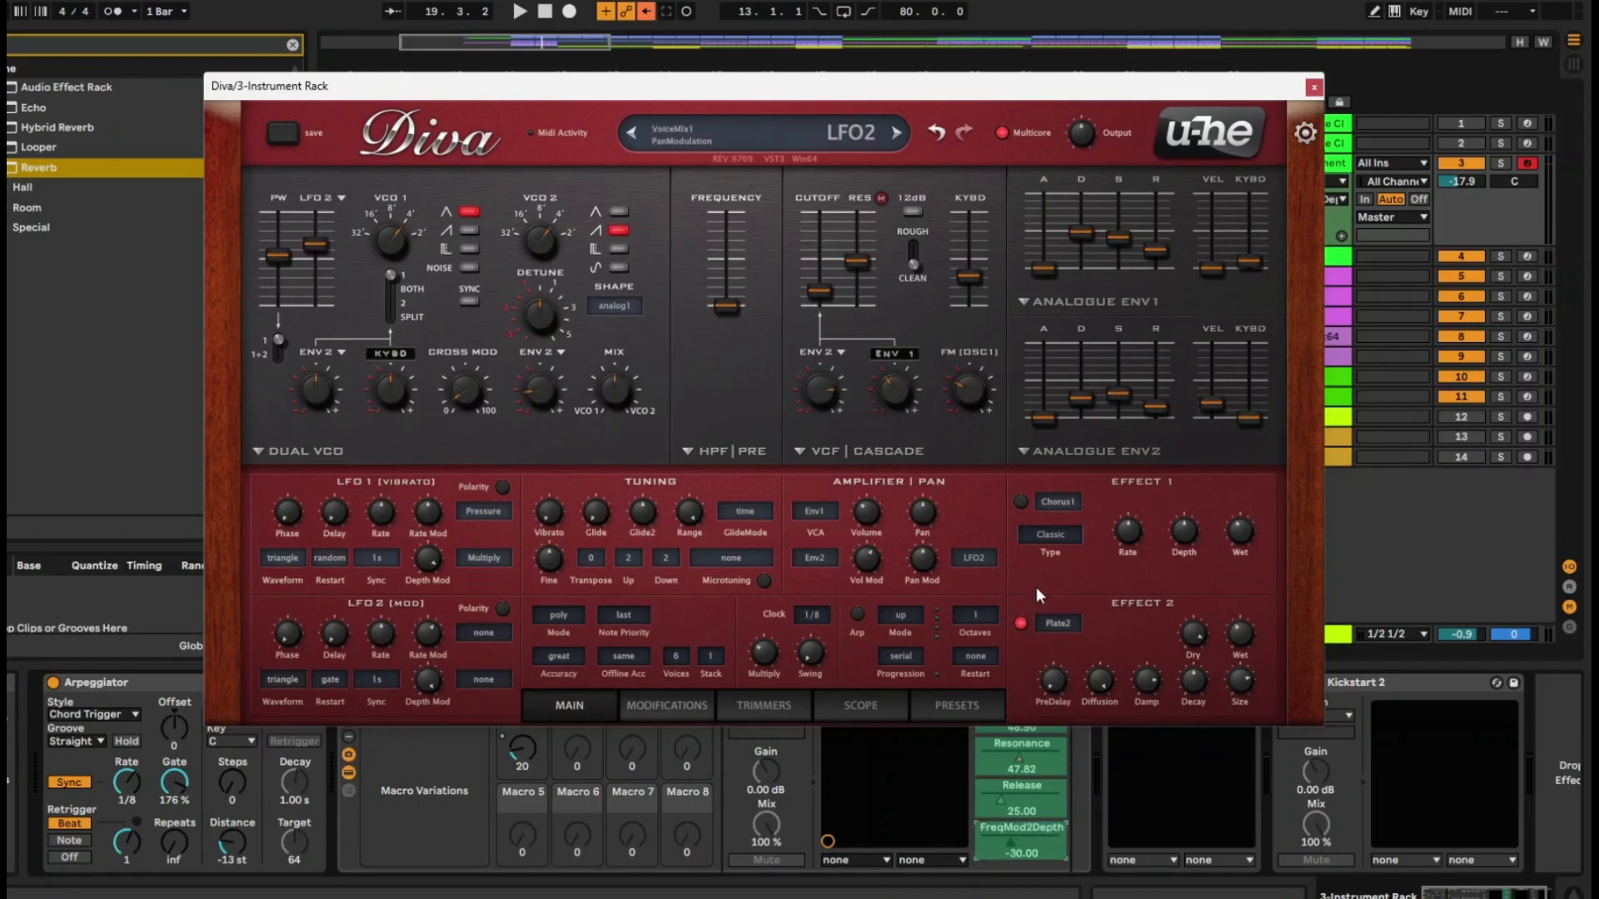
click(1021, 500)
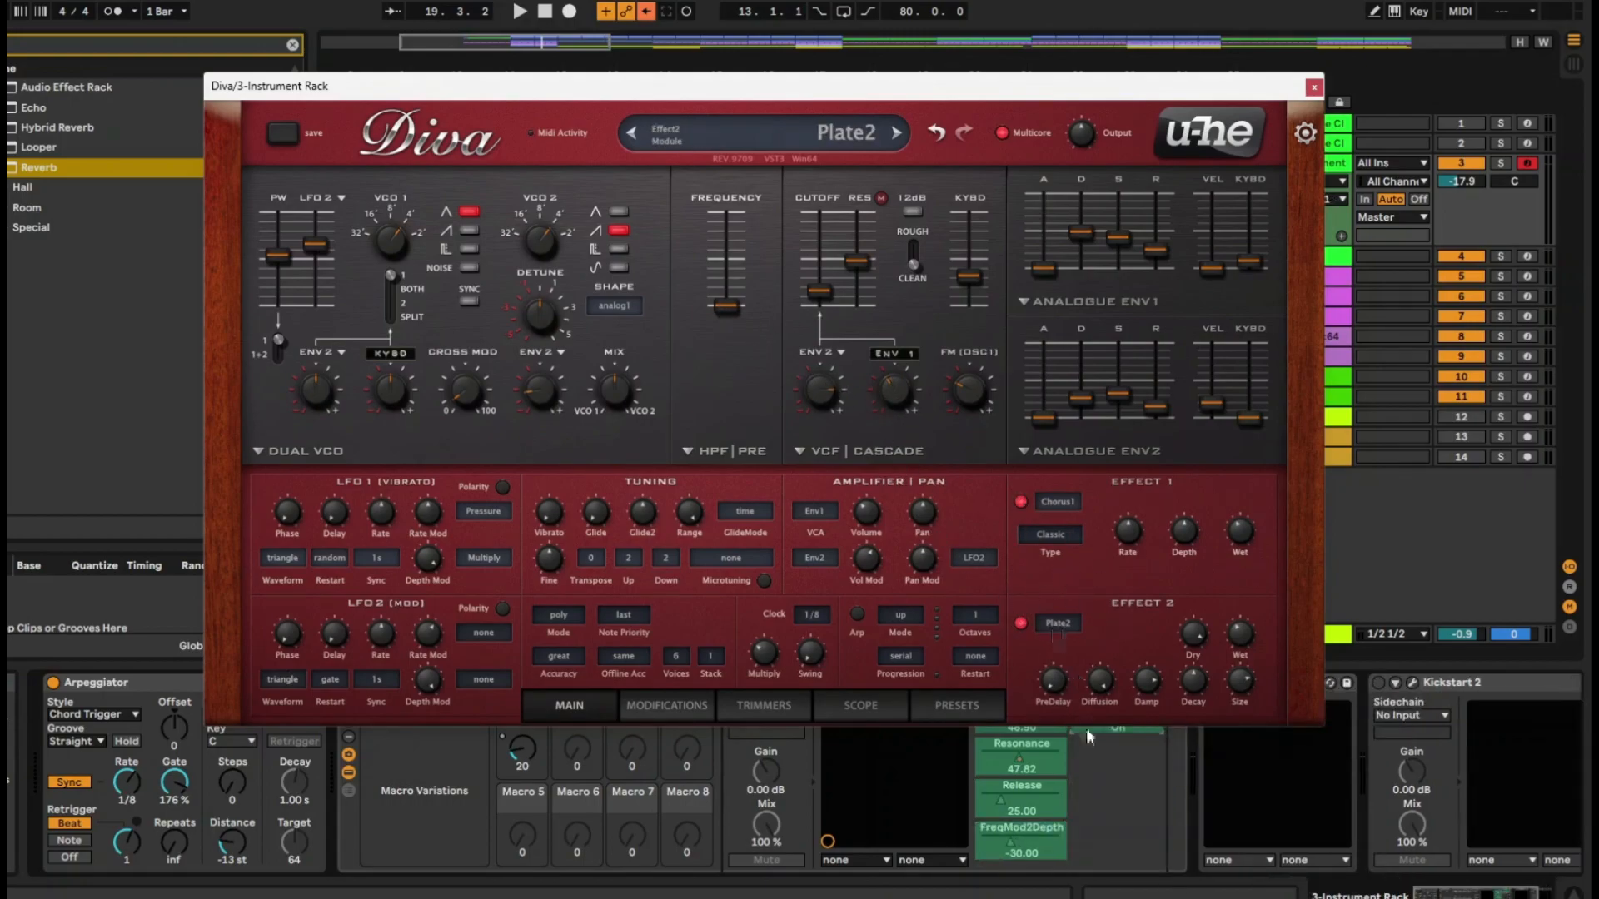
drag(1193, 630, 1194, 654)
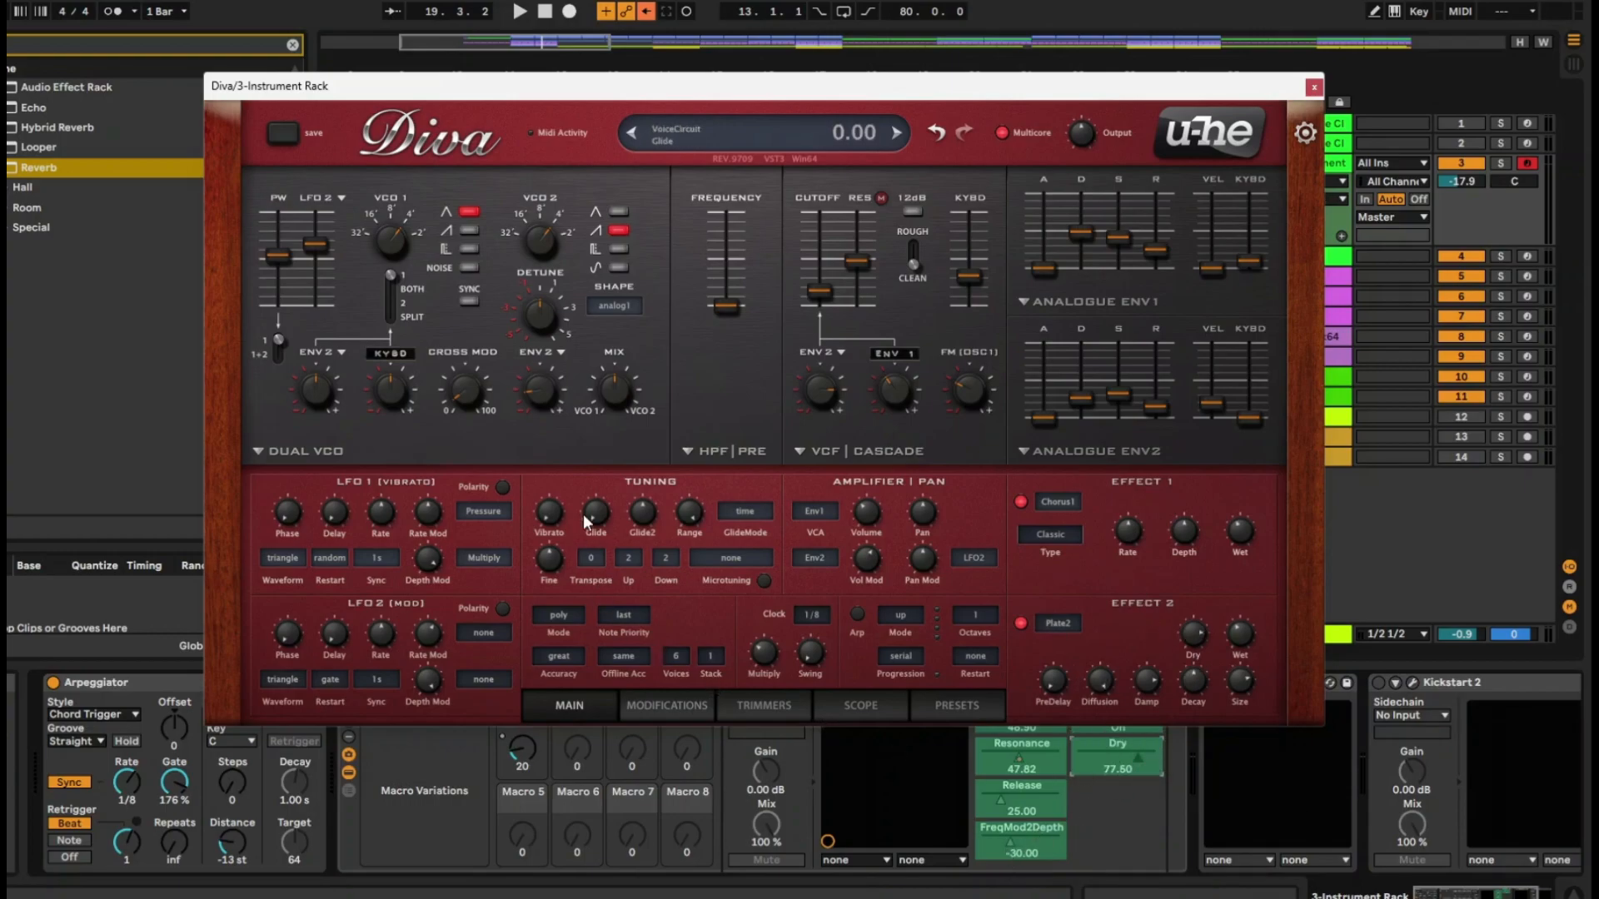
click(1313, 87)
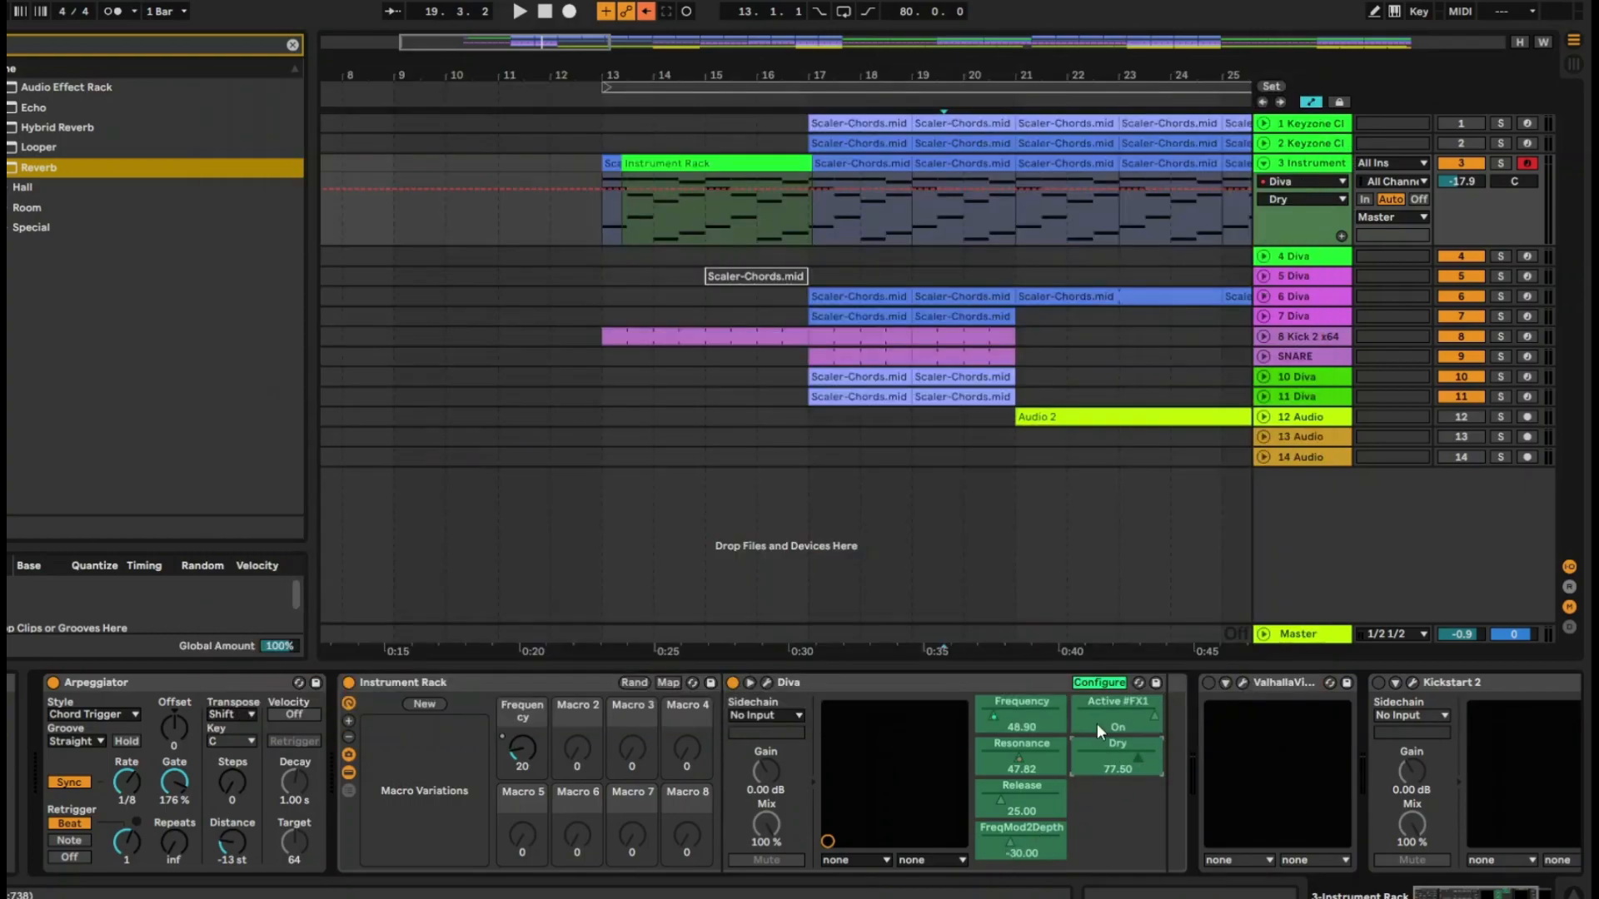
Map Resonance, Release, FreqMod2Depth, Active #FX1 and Dry to Macros 2 to 6 of the Instrument Rack
right_click(1020, 756)
click(1078, 522)
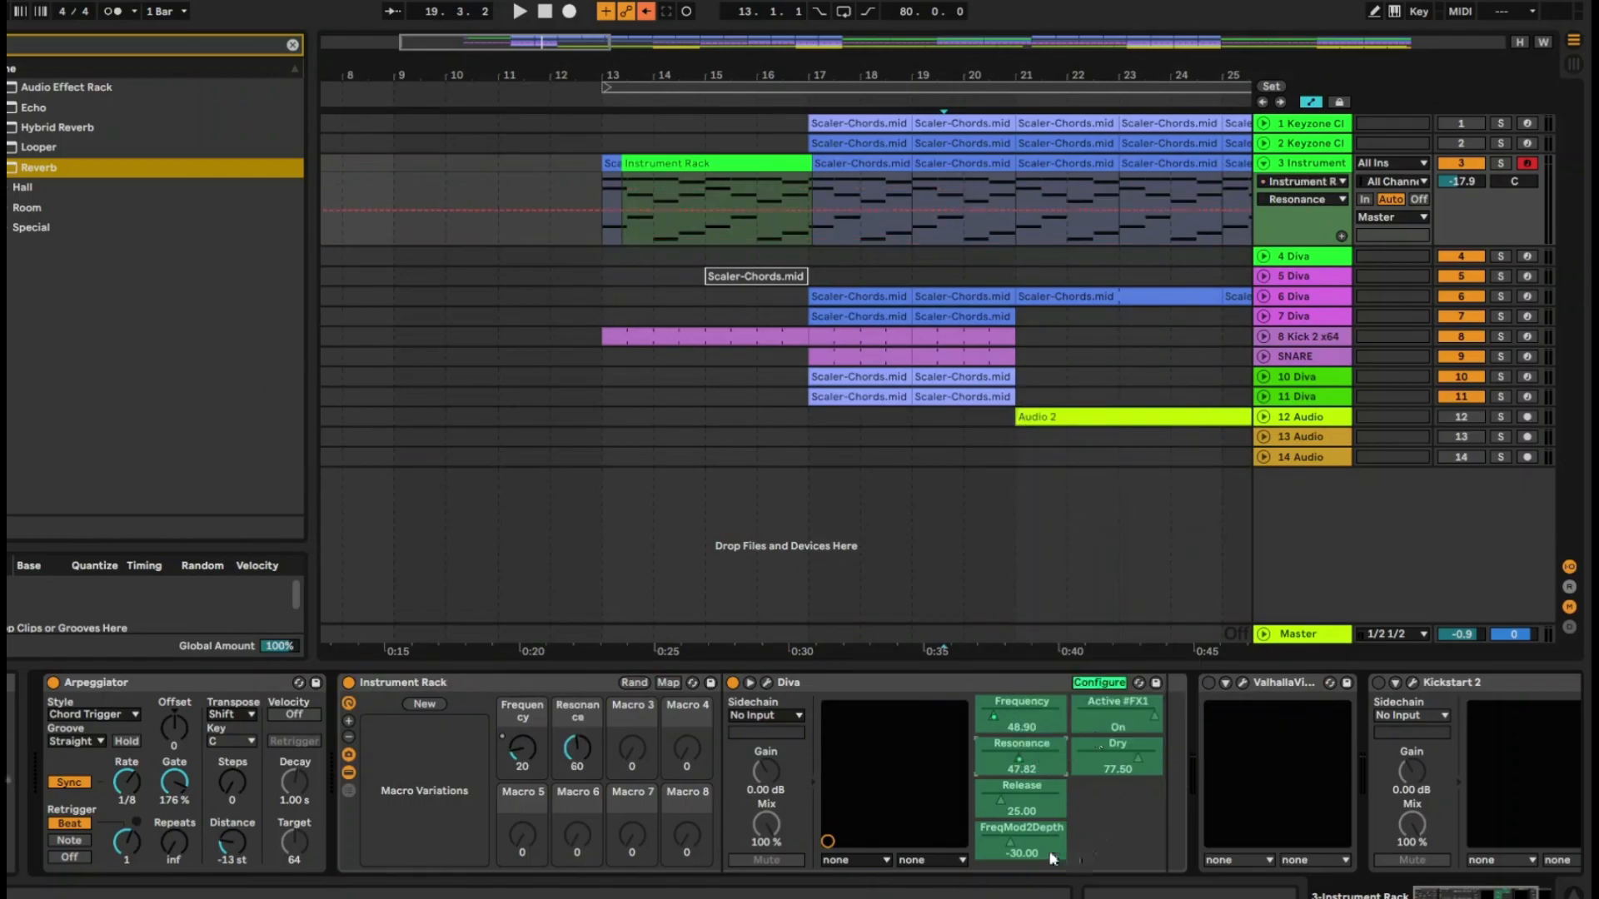
right_click(1007, 803)
click(1101, 586)
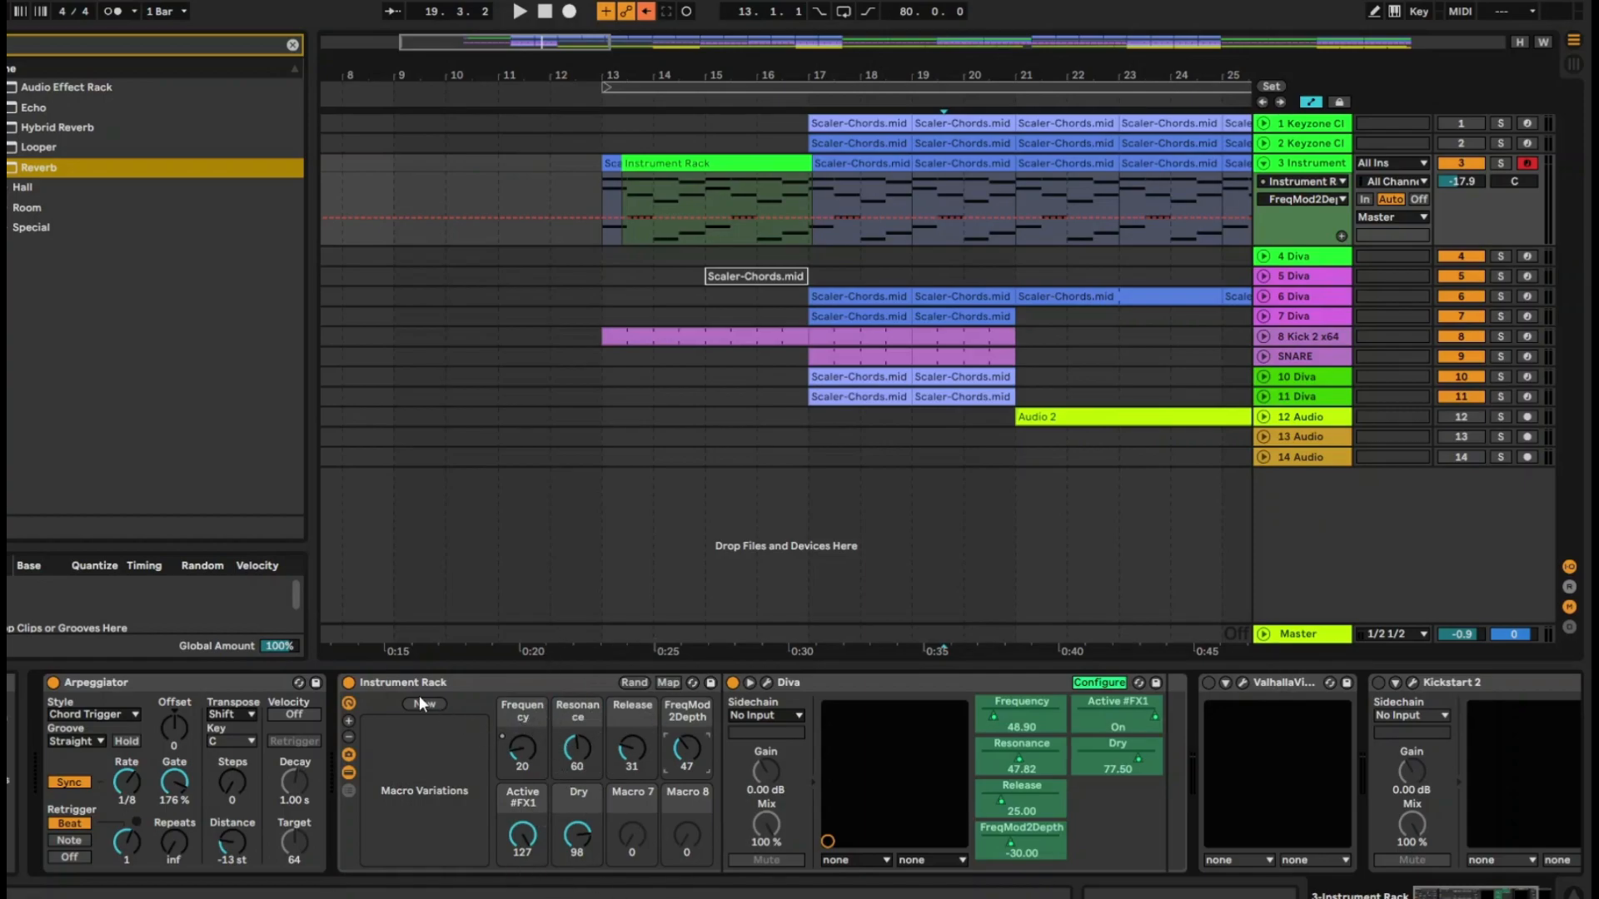
Save the Instrument Rack as a preset named "diva automation"
click(652, 825)
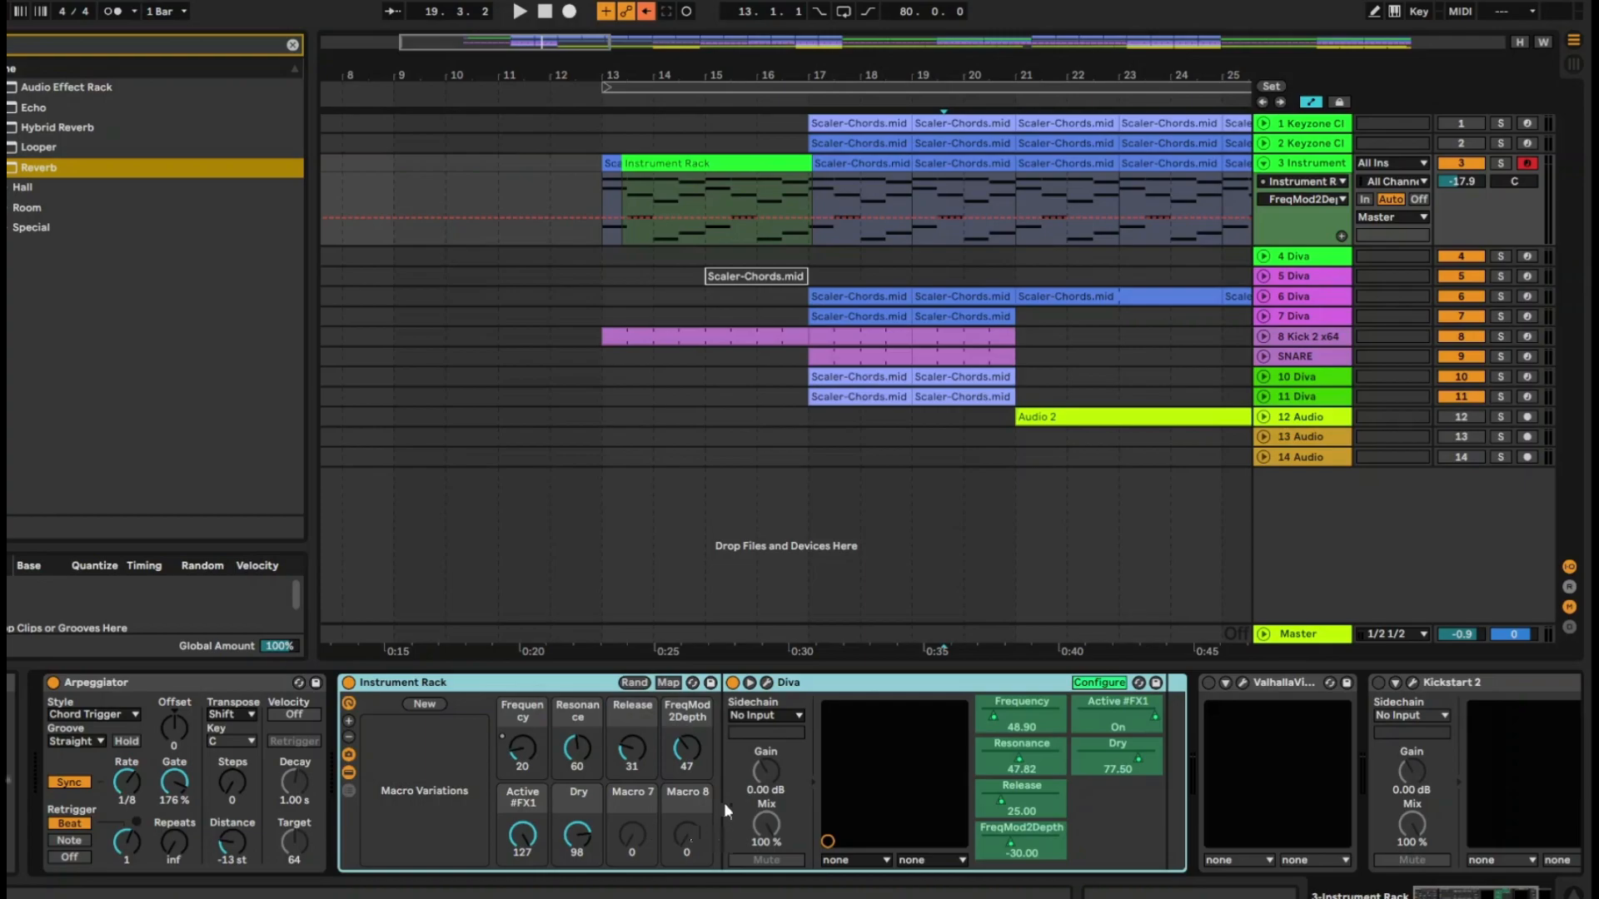
click(712, 683)
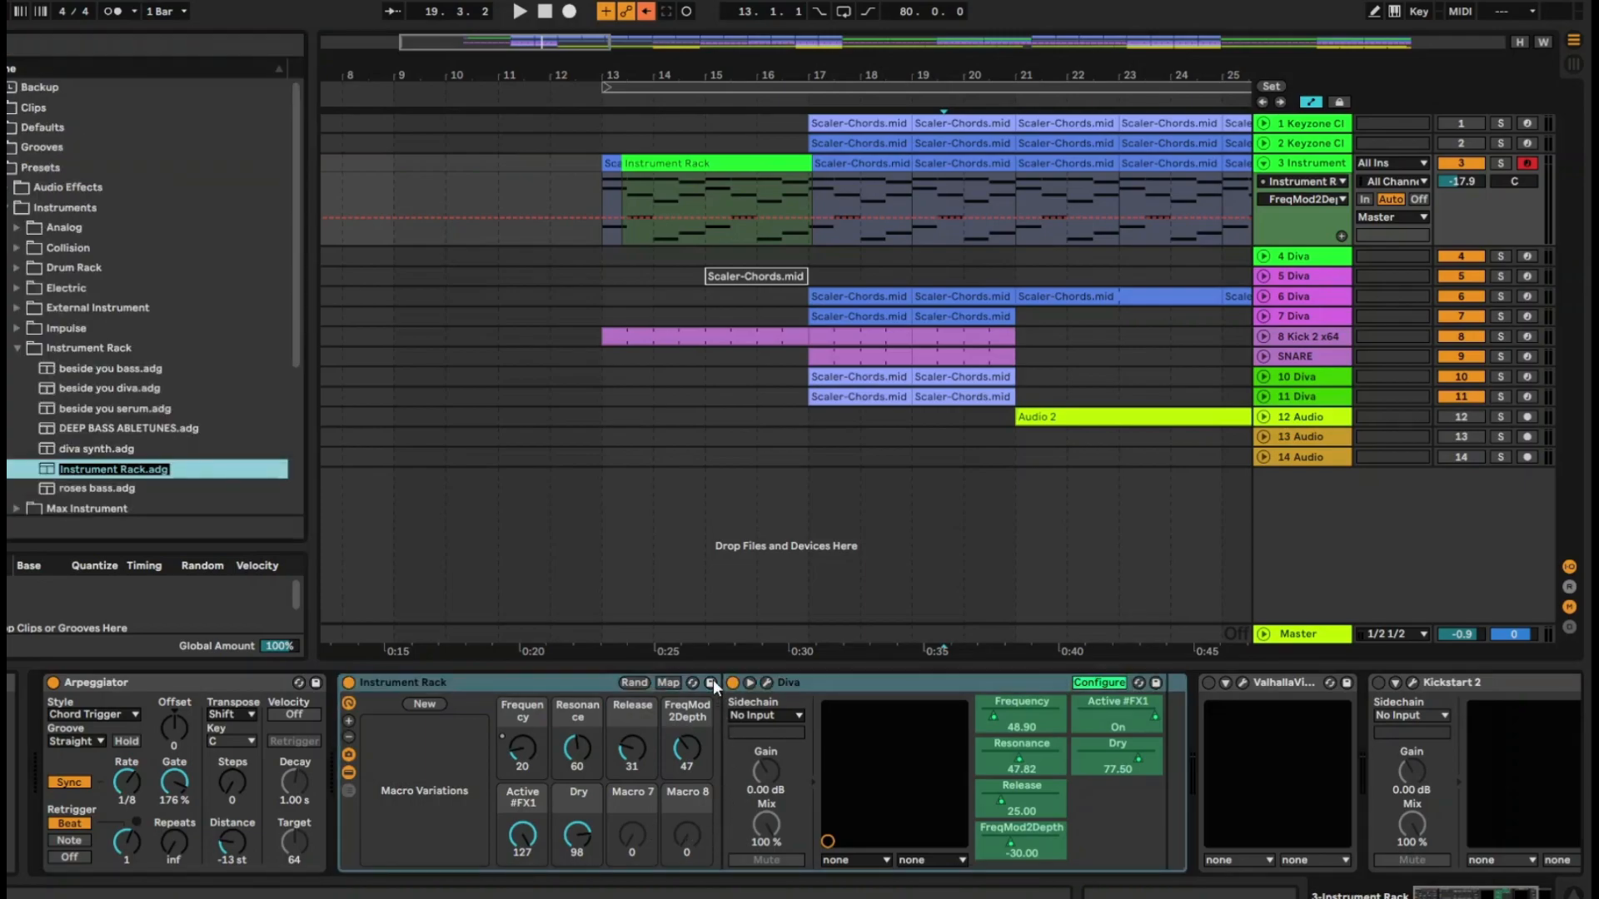
text(diva au)
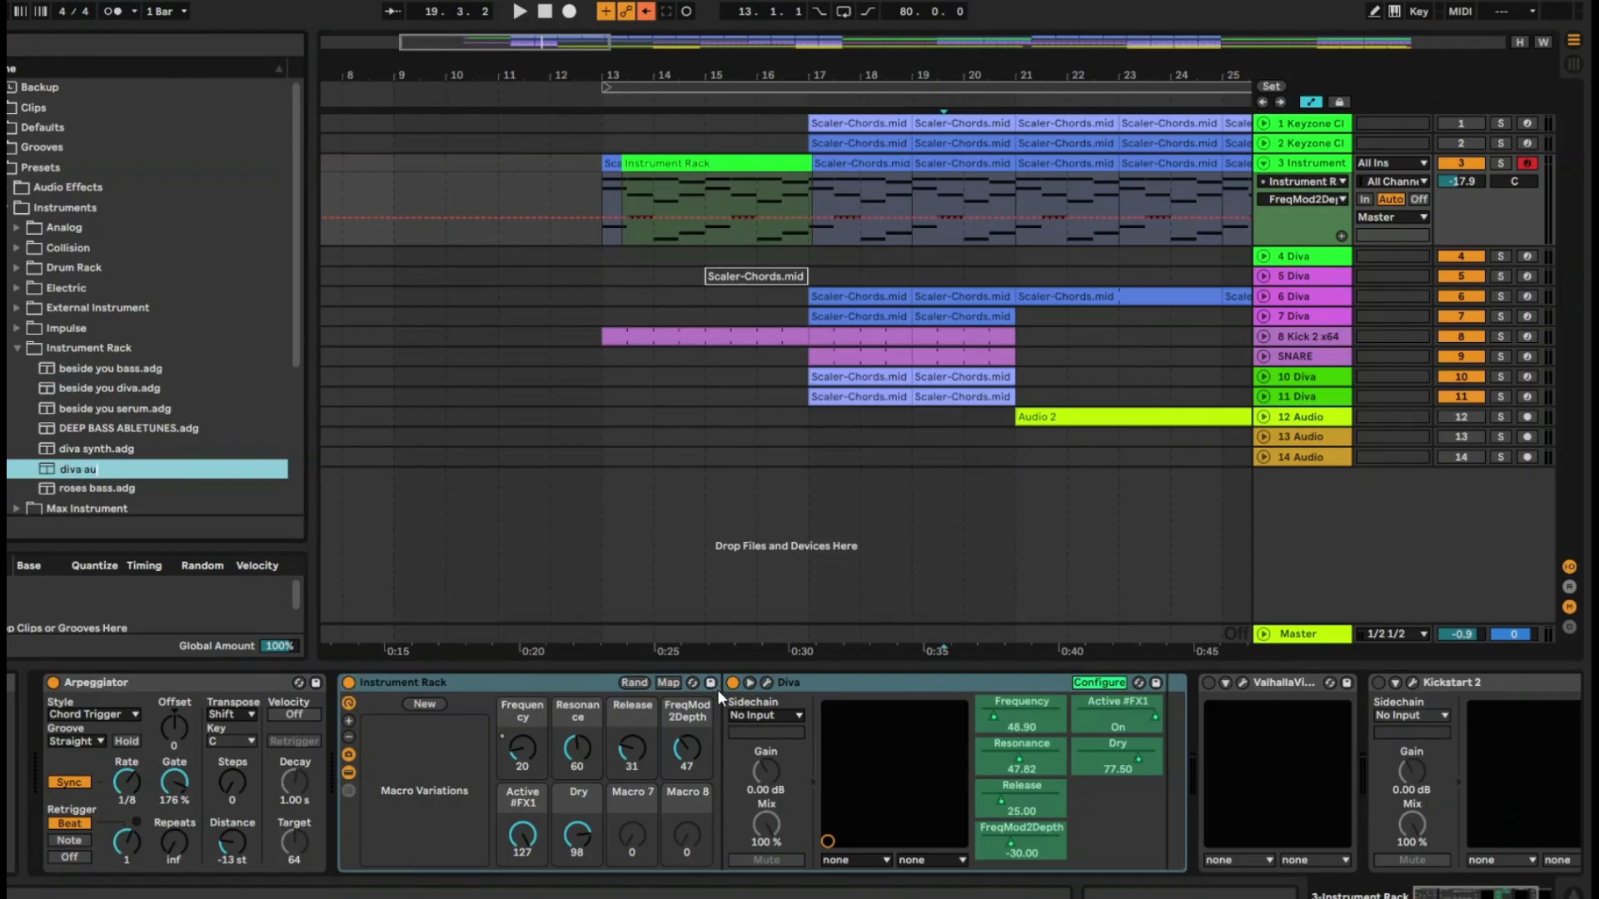
text(tomation)
key(Return)
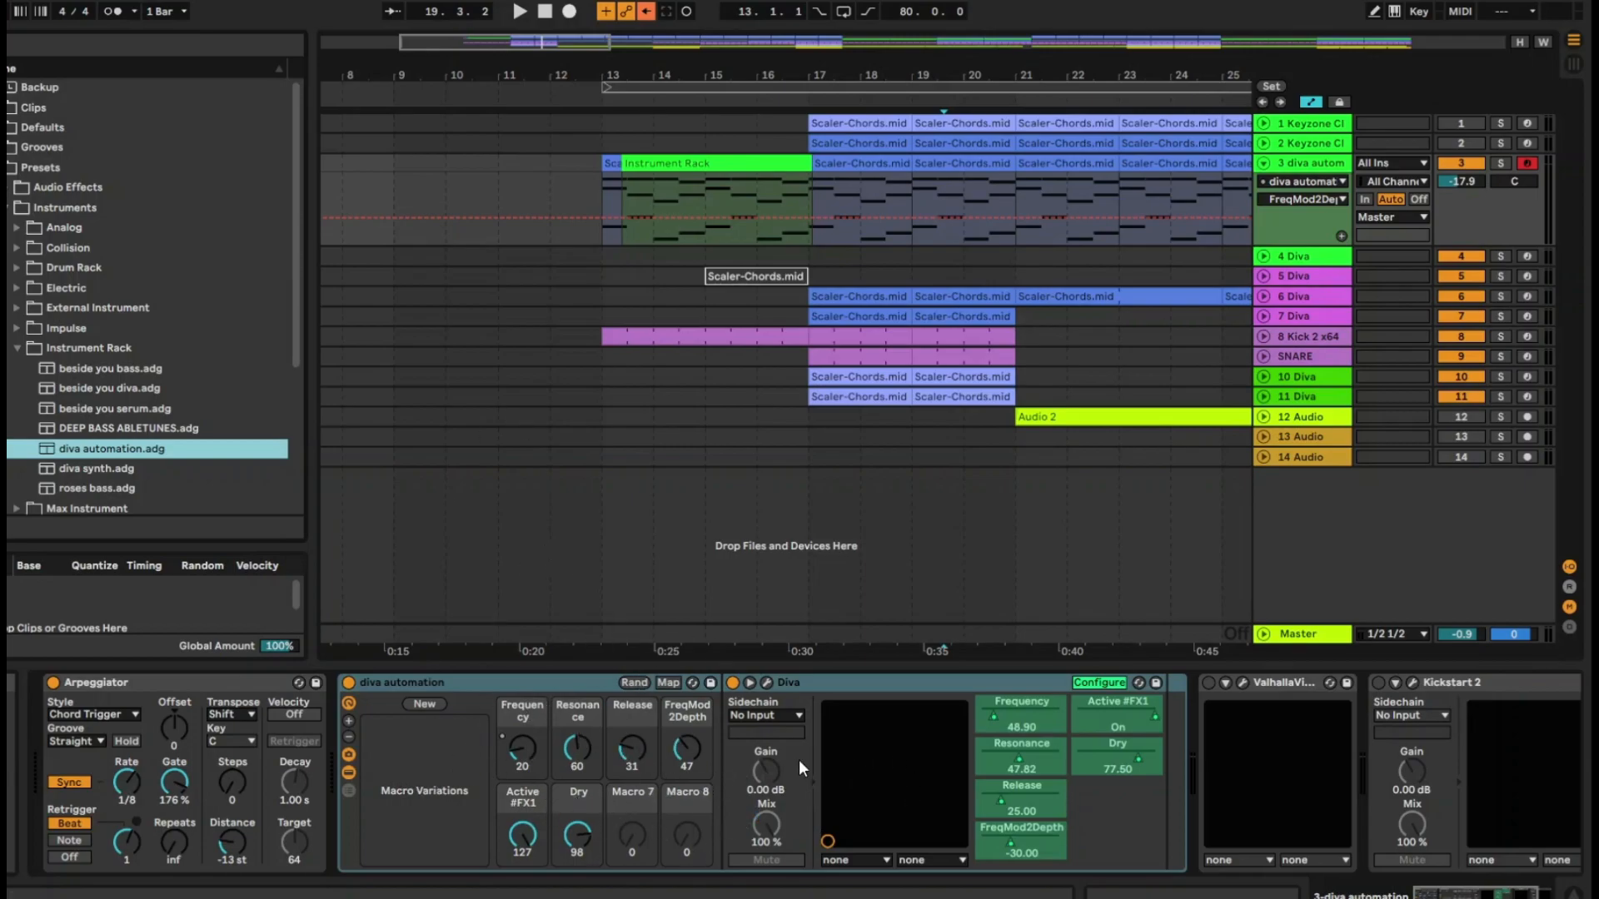
Show the rack's Frequency automation and duplicate the curve segment starting at 14.3.2 repeatedly up to the middle of bar 16
click(551, 678)
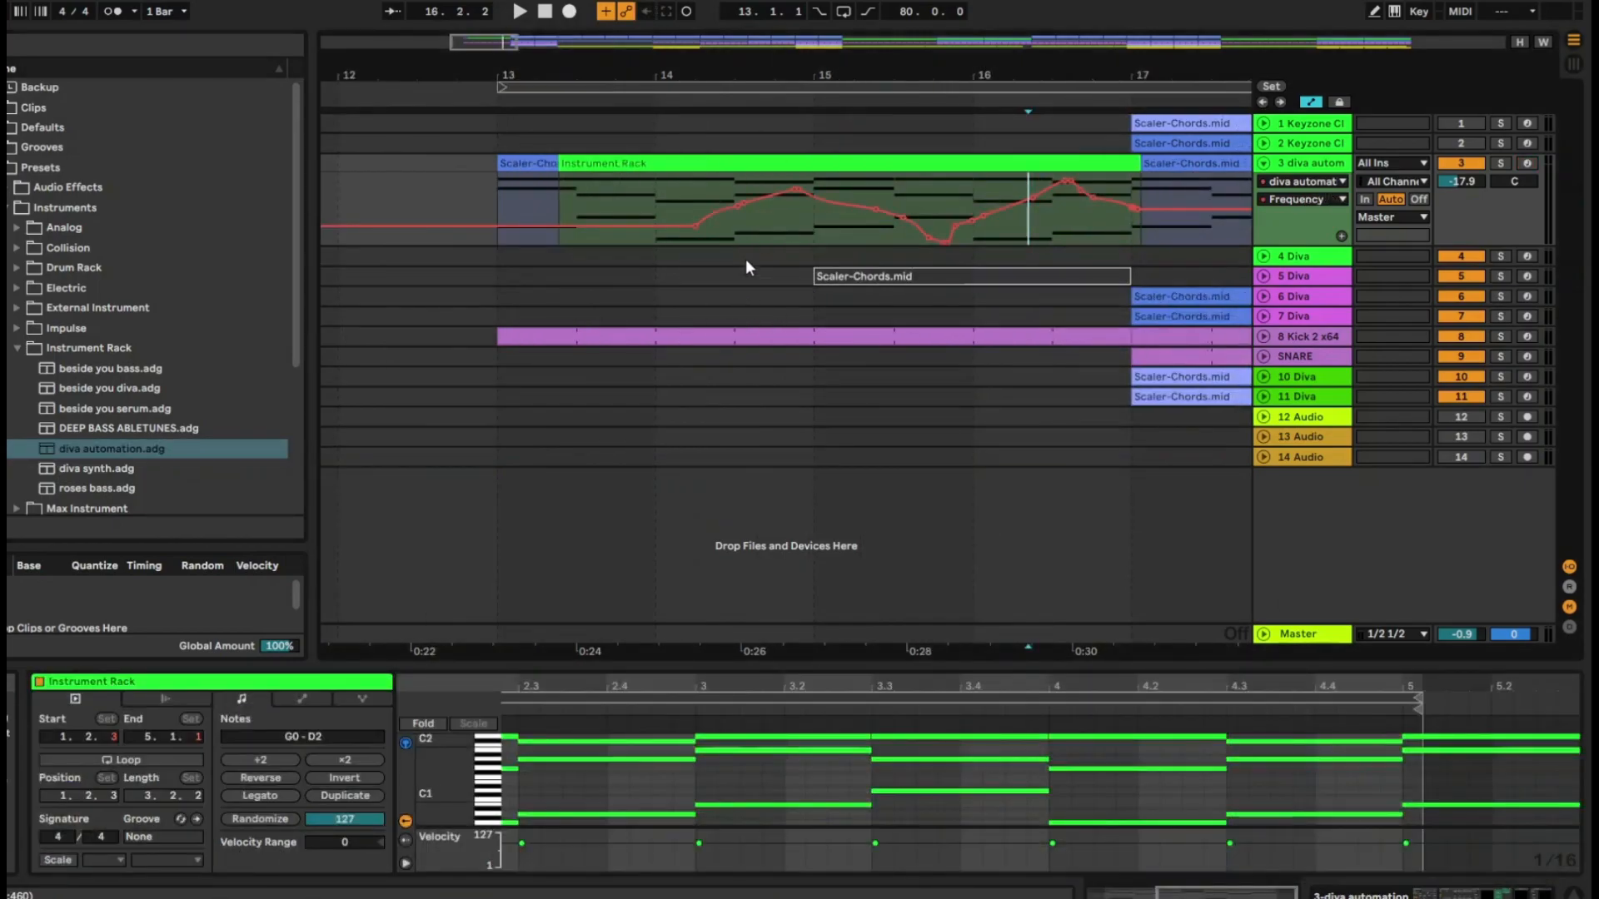
drag(806, 223, 747, 232)
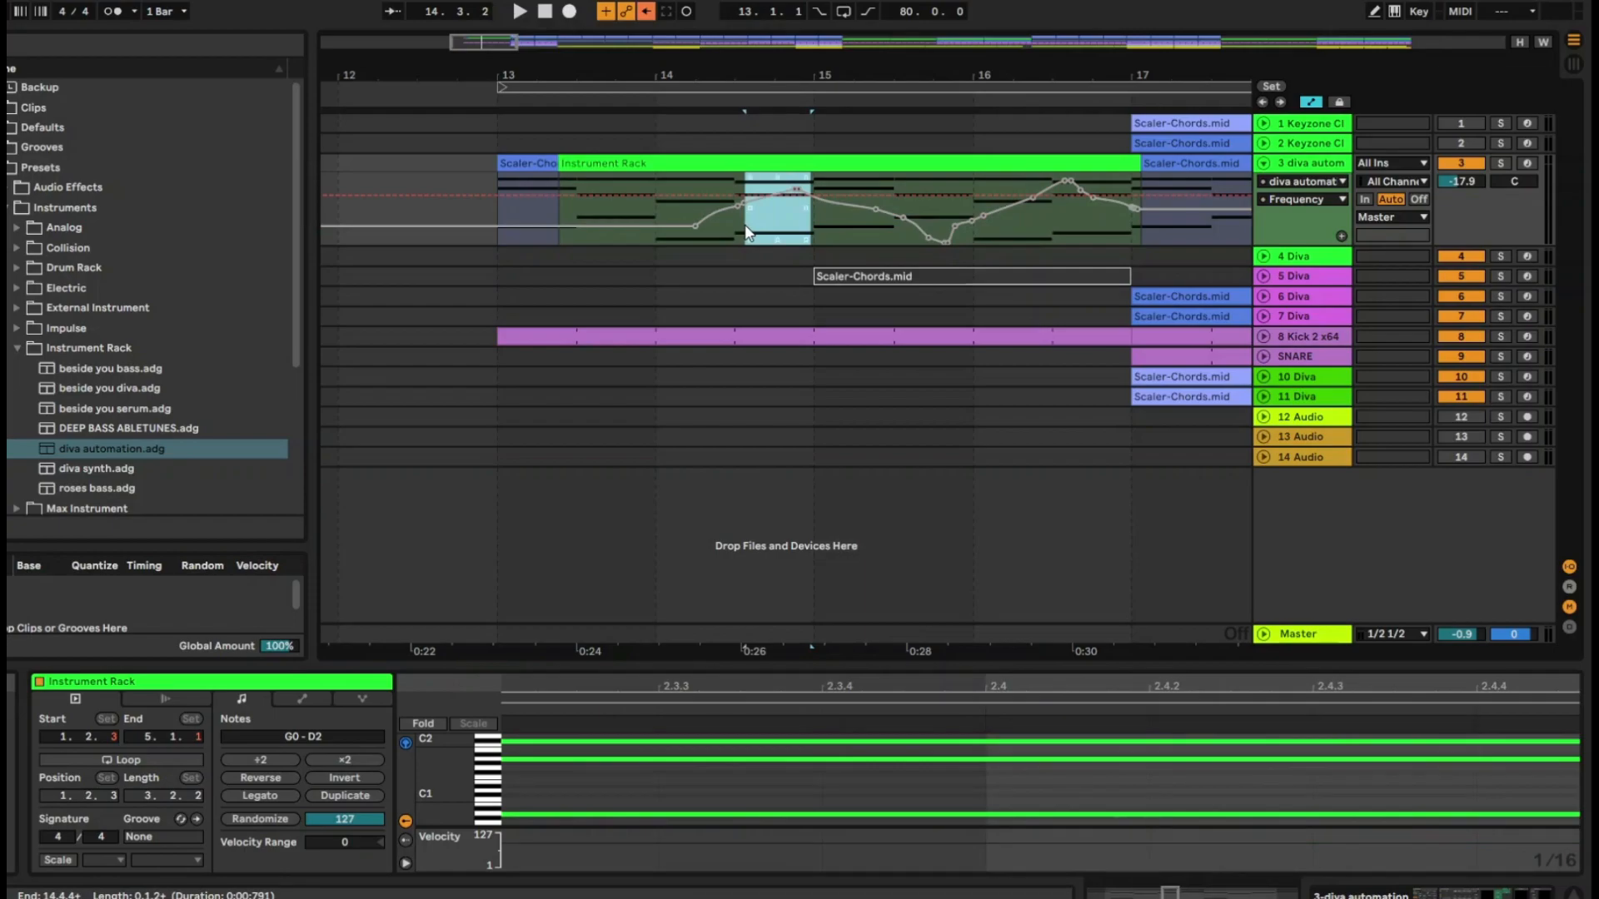
drag(747, 232, 1059, 252)
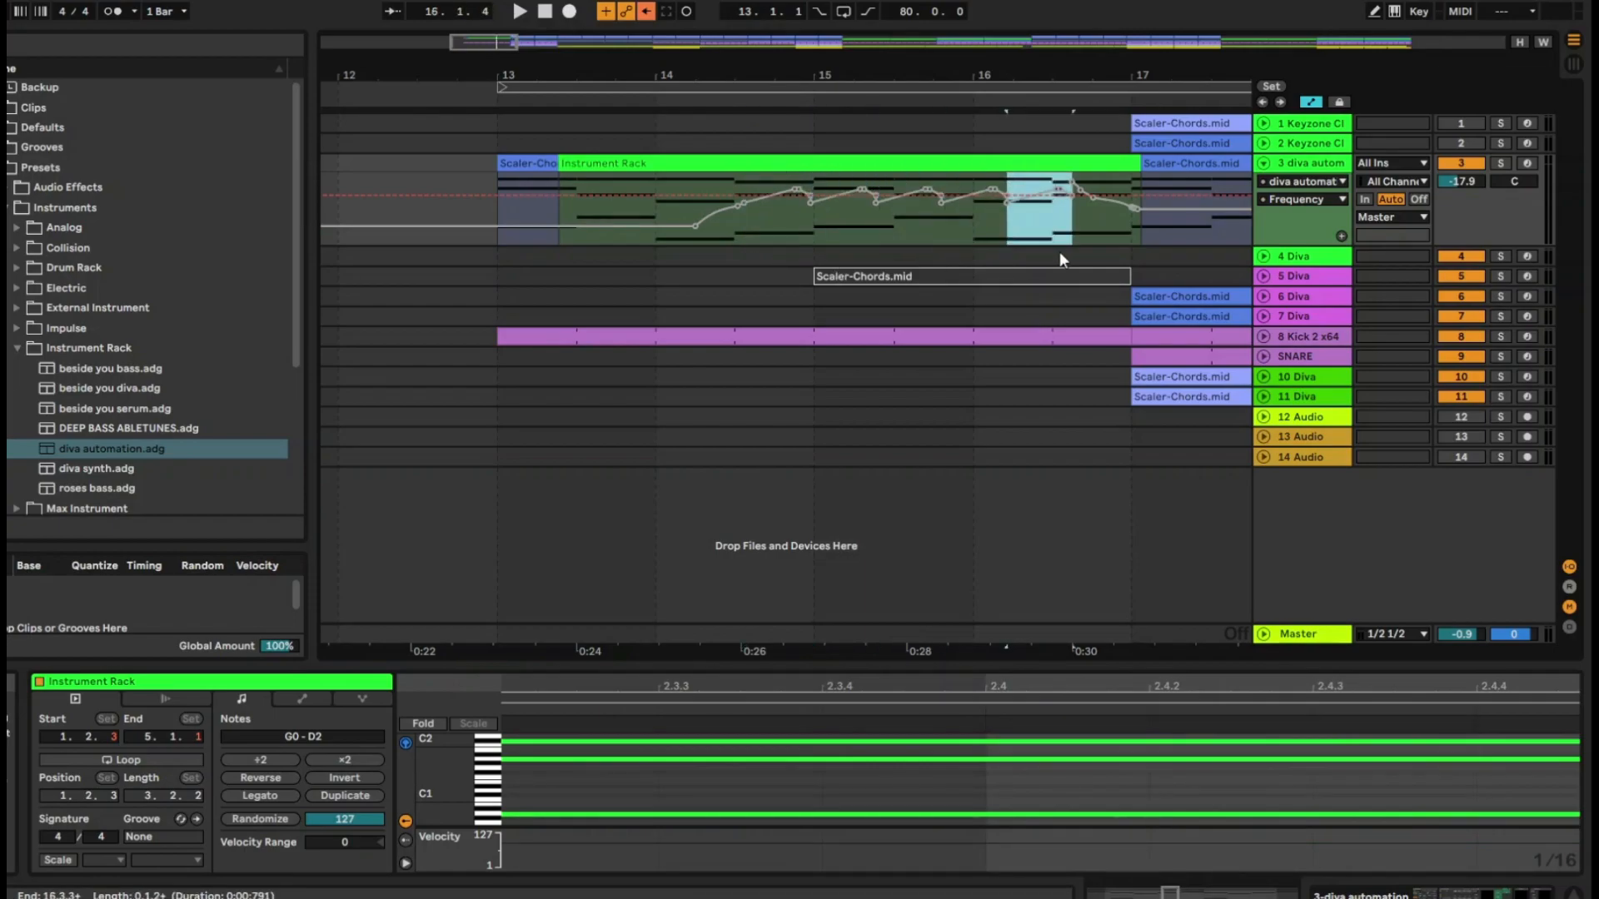
Duplicate the complete Frequency automation passage twice, continuing the pattern from bar 17 to about bar 24
drag(631, 200, 1158, 207)
key(ctrl+d)
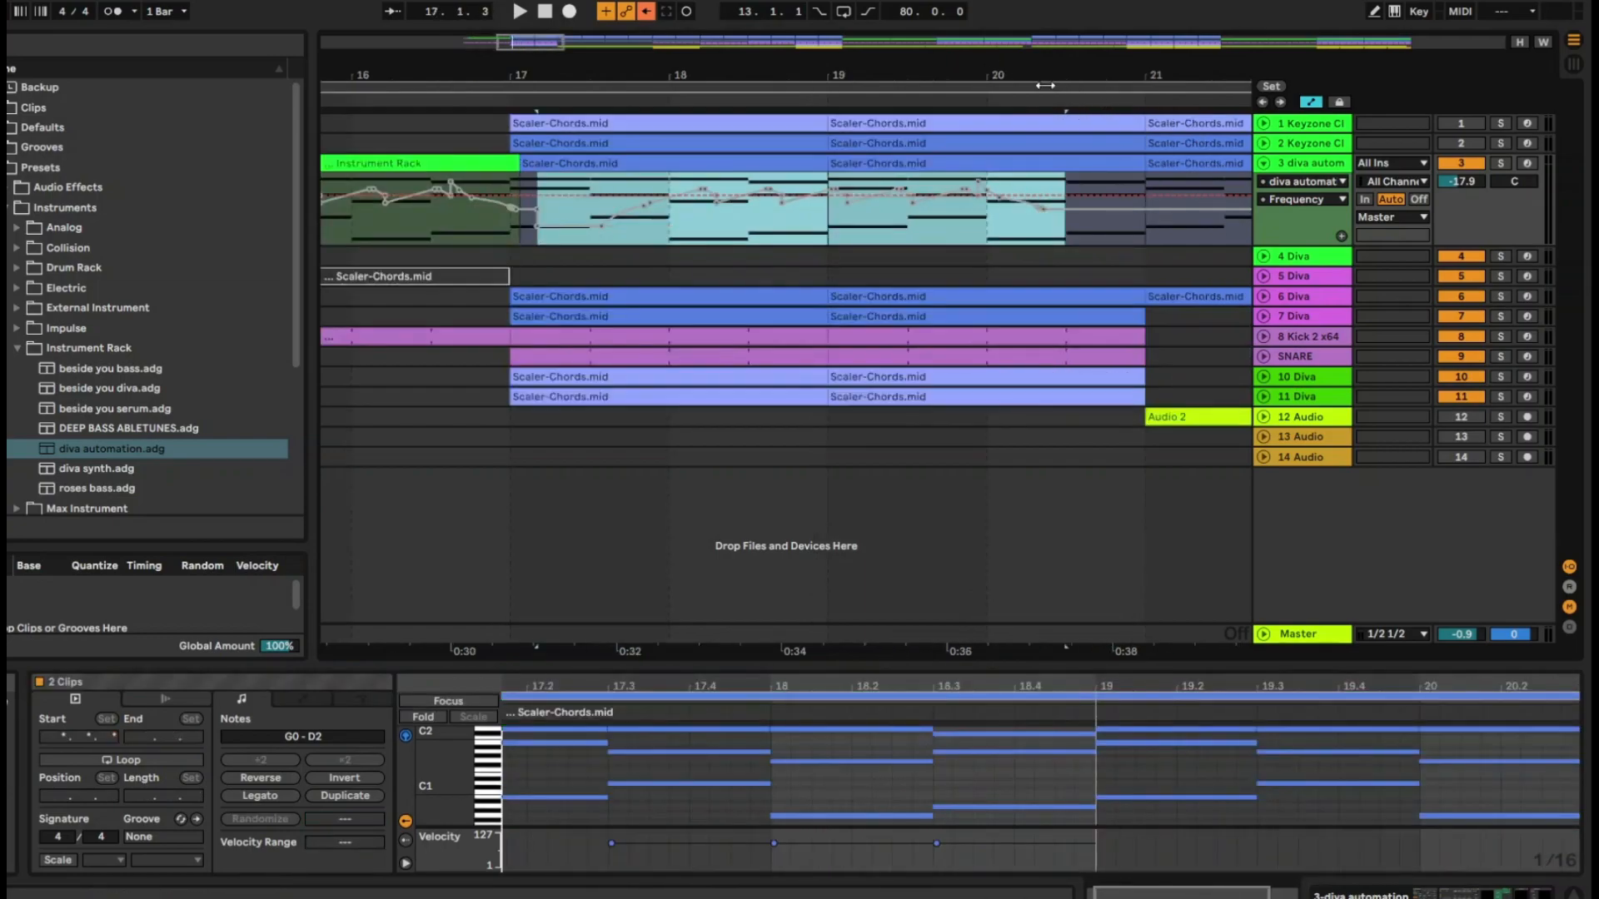
drag(995, 76, 759, 21)
key(ctrl+d)
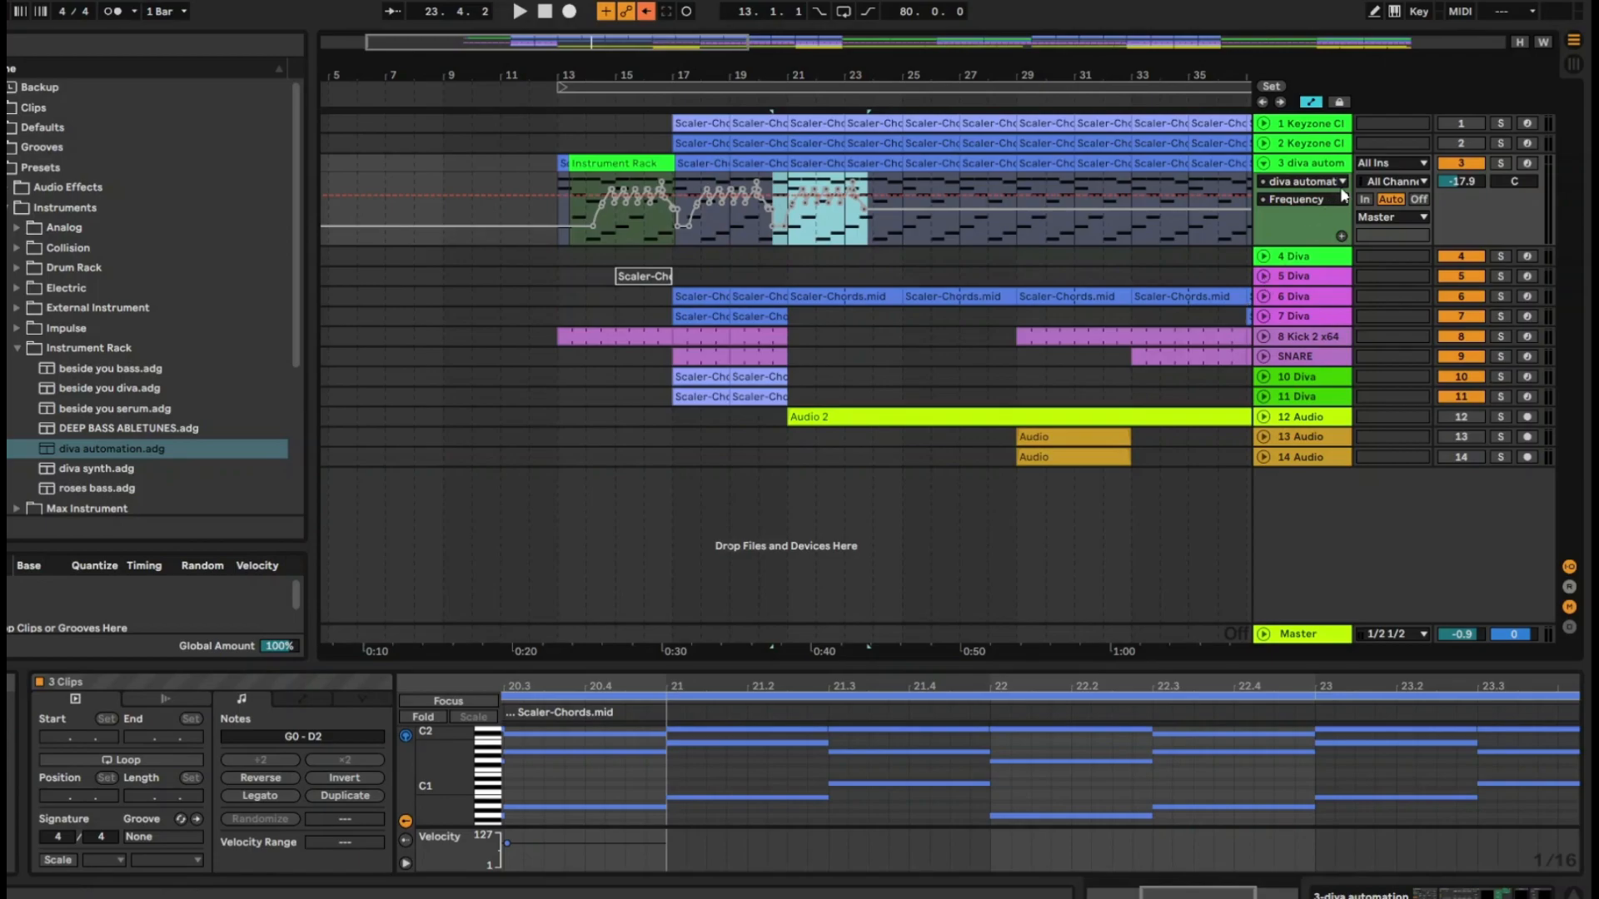
Lower a Frequency breakpoint just before bar 15 to about 31, forming a sharp dip after the first peak
right_click(1174, 205)
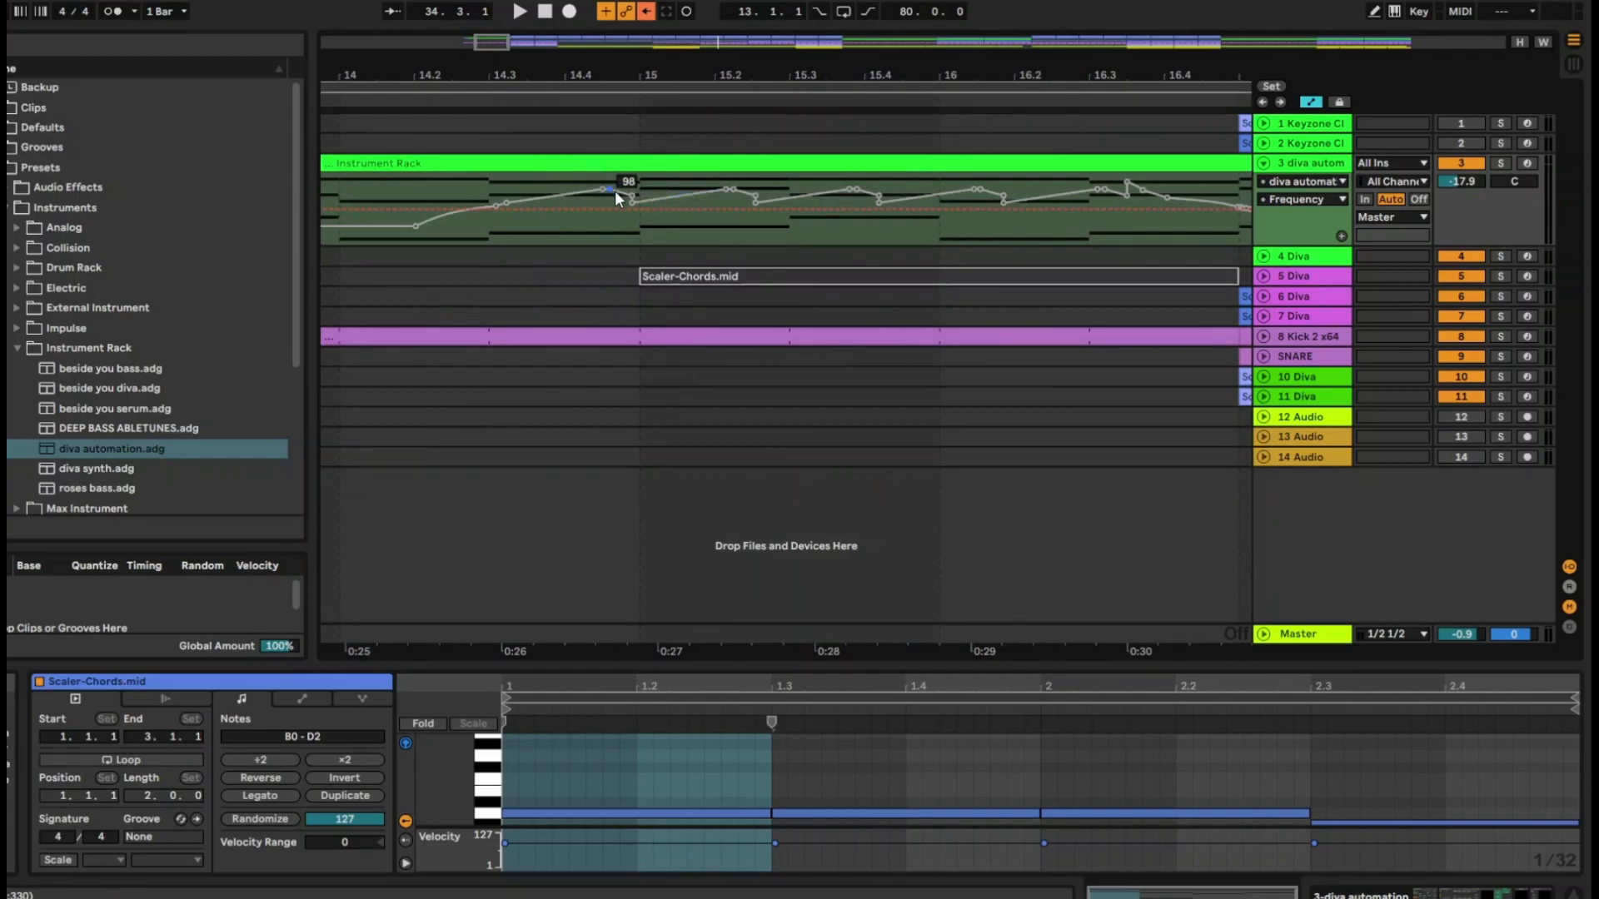
right_click(612, 192)
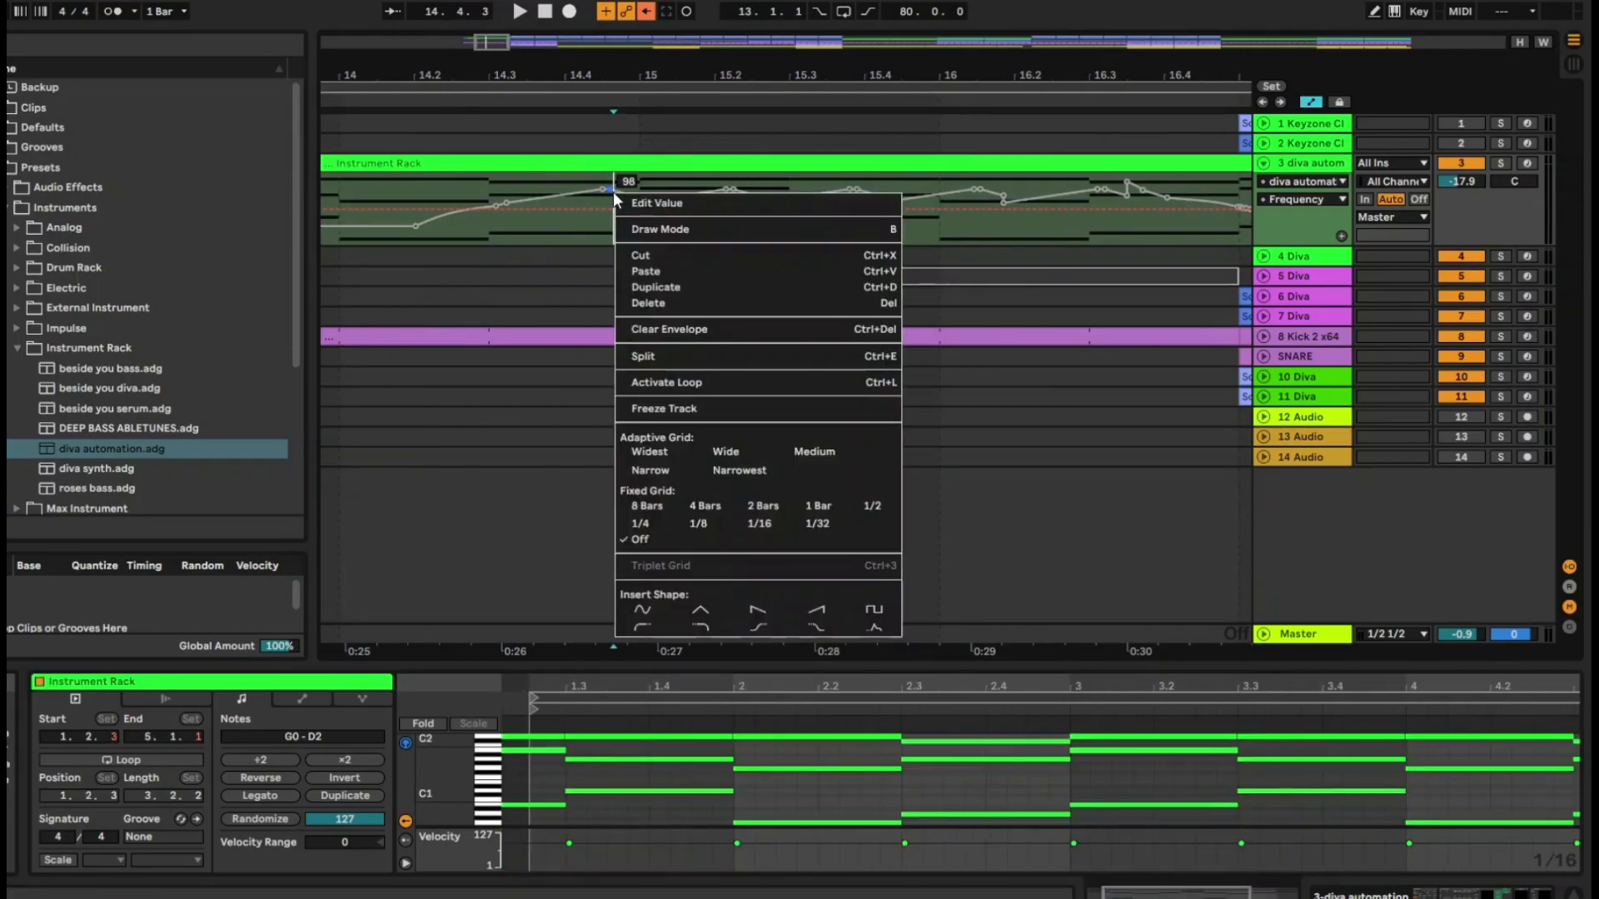
click(656, 203)
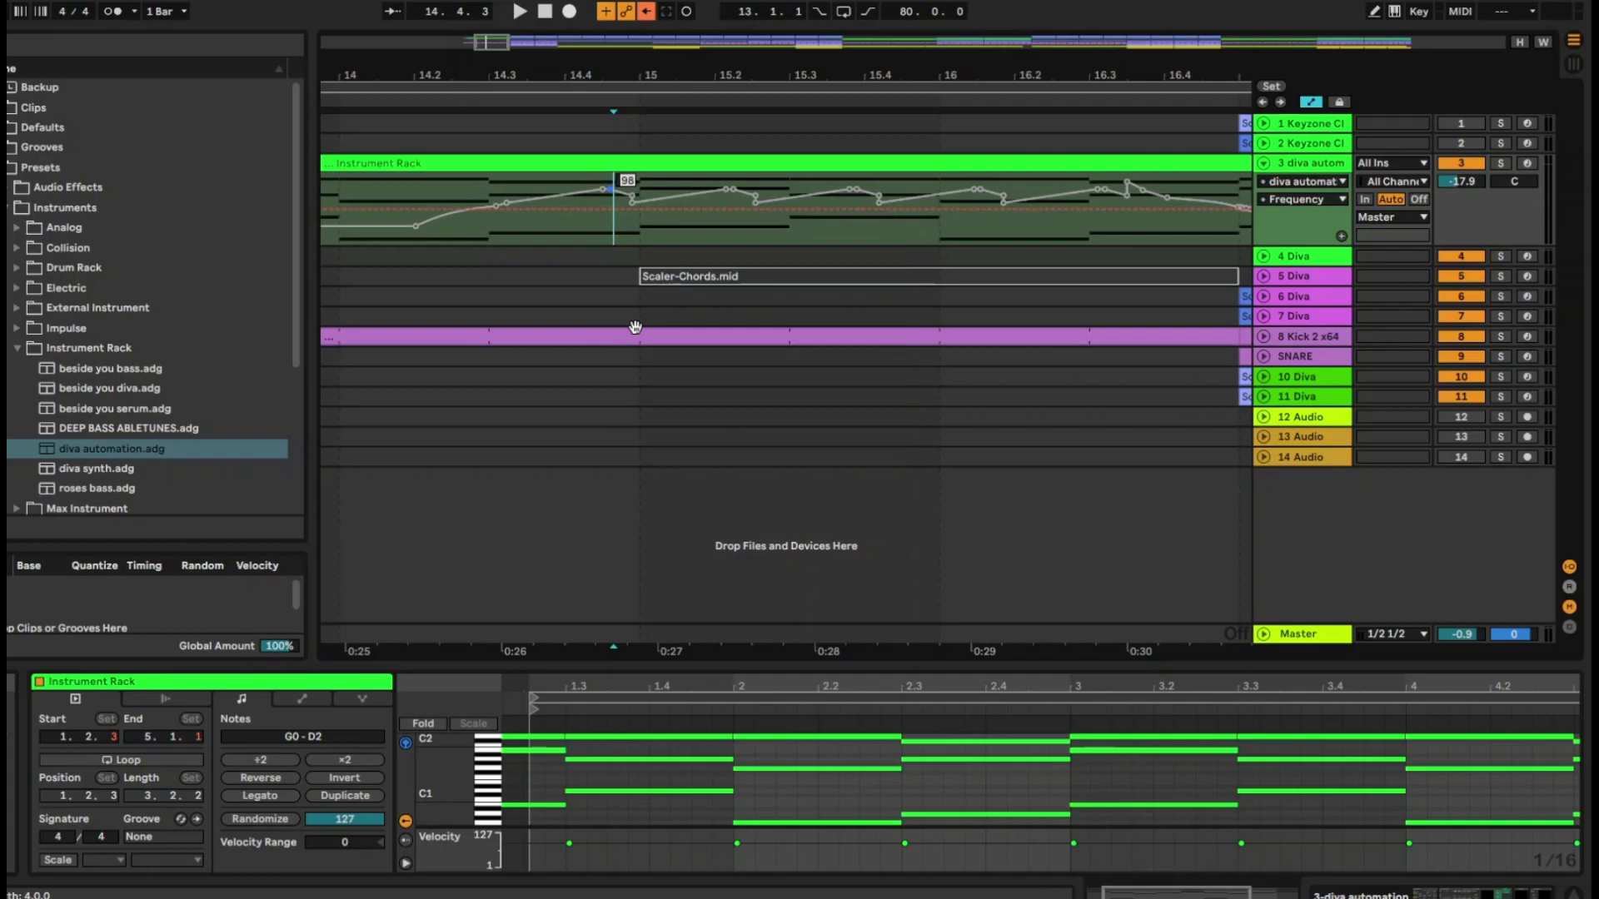
drag(613, 189, 613, 216)
right_click(601, 187)
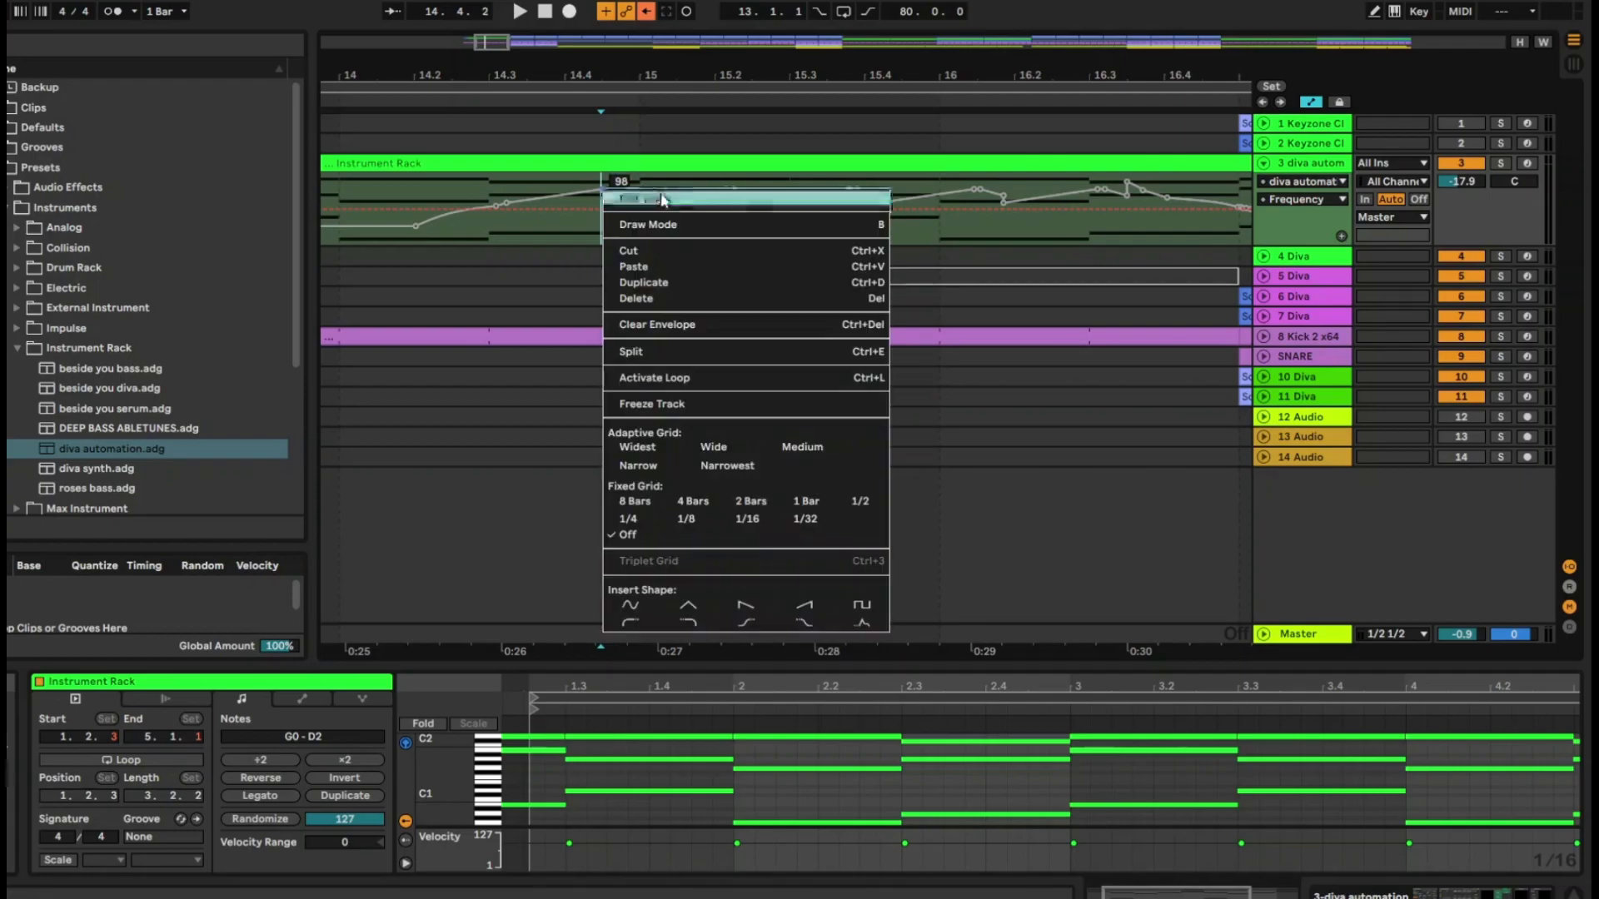
click(658, 191)
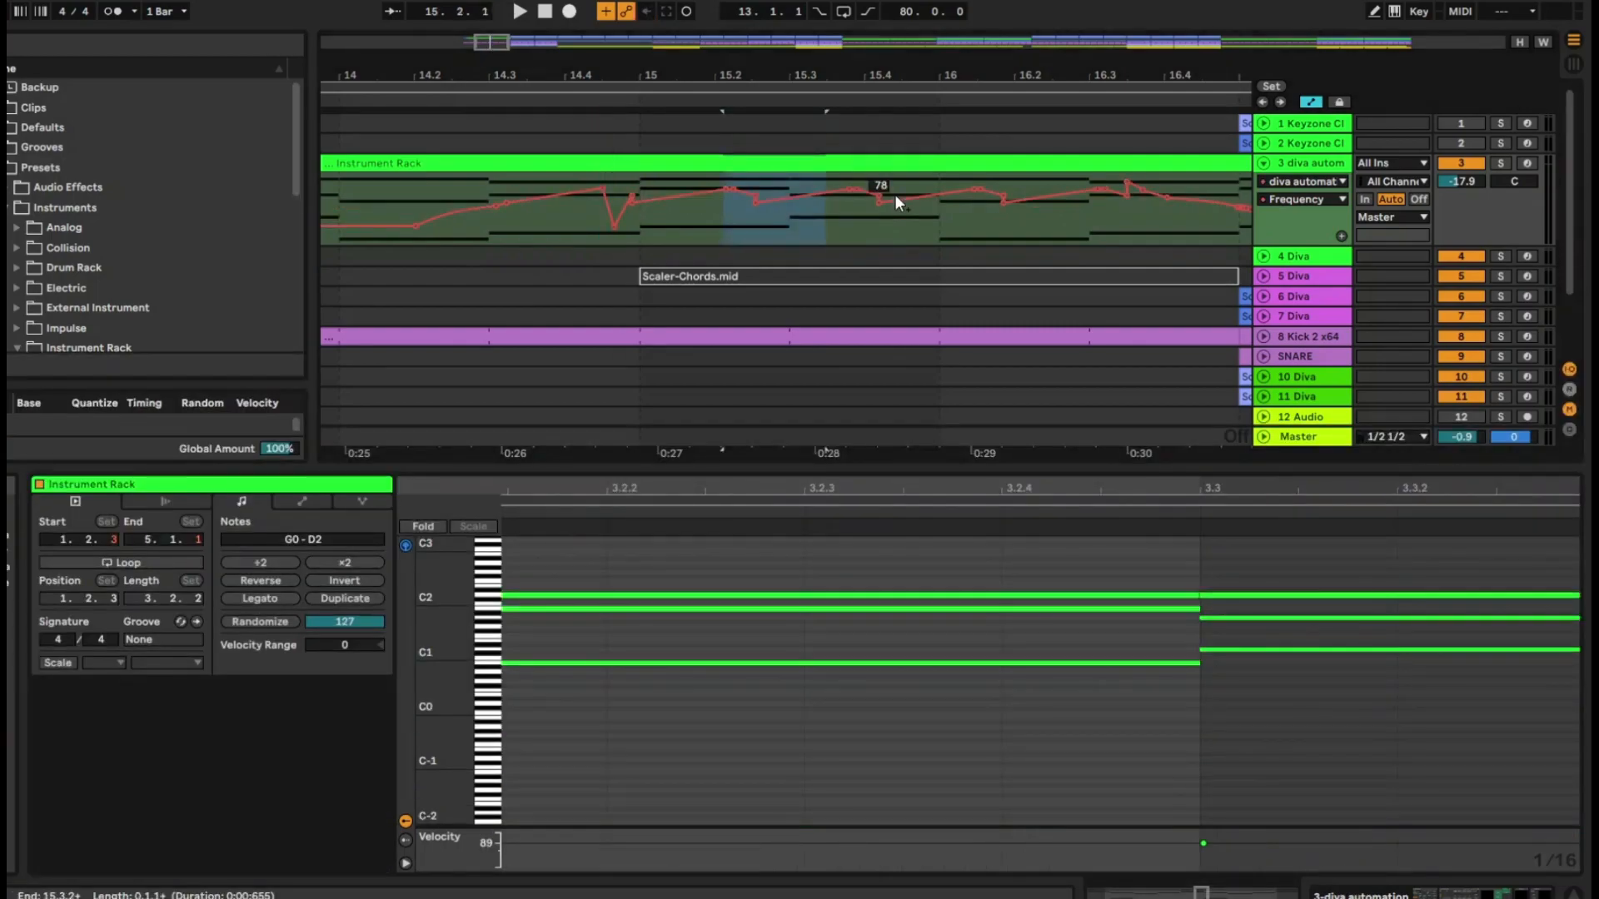
Lock the automation envelopes and delete only the clip section from 15.1.3 to 16.1.1 on the diva automation track
key(a)
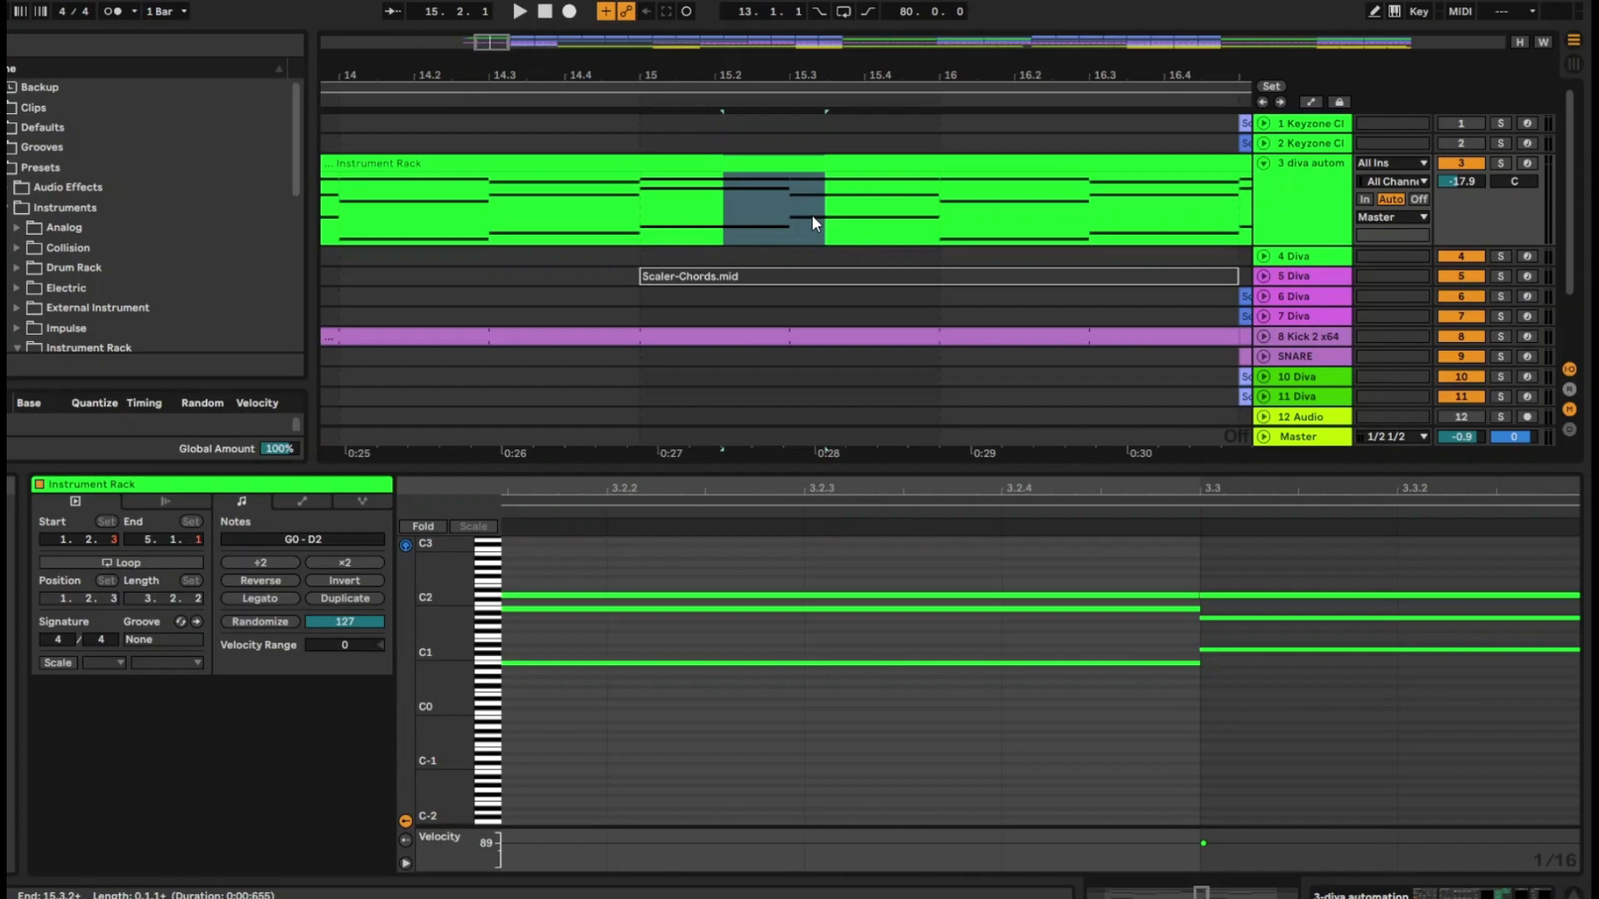
drag(939, 213, 688, 217)
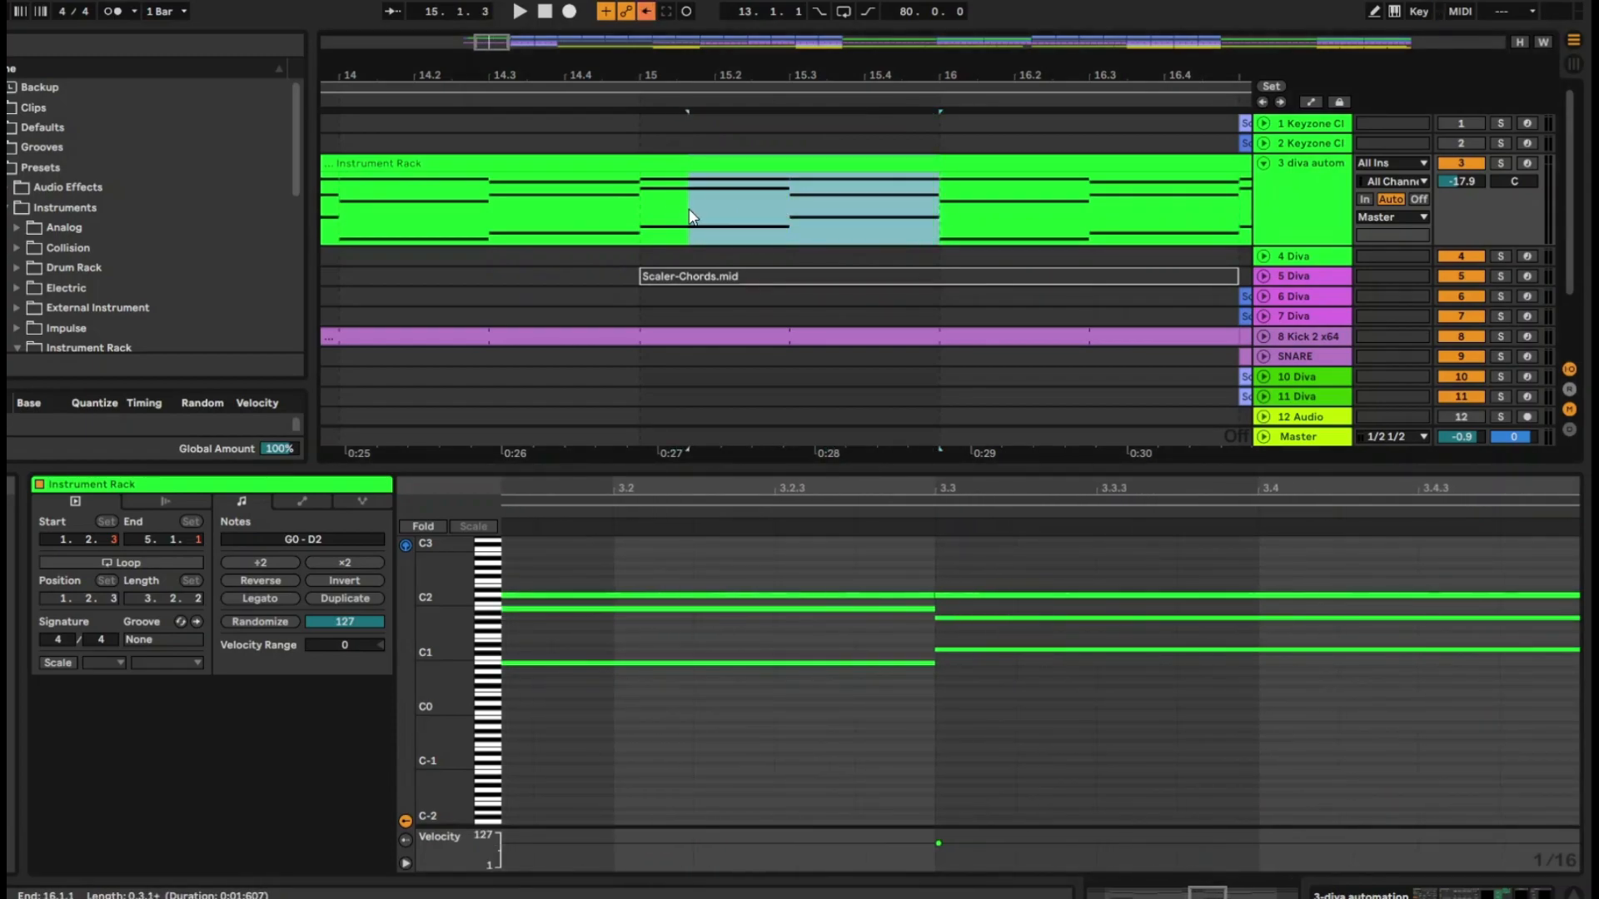
key(a)
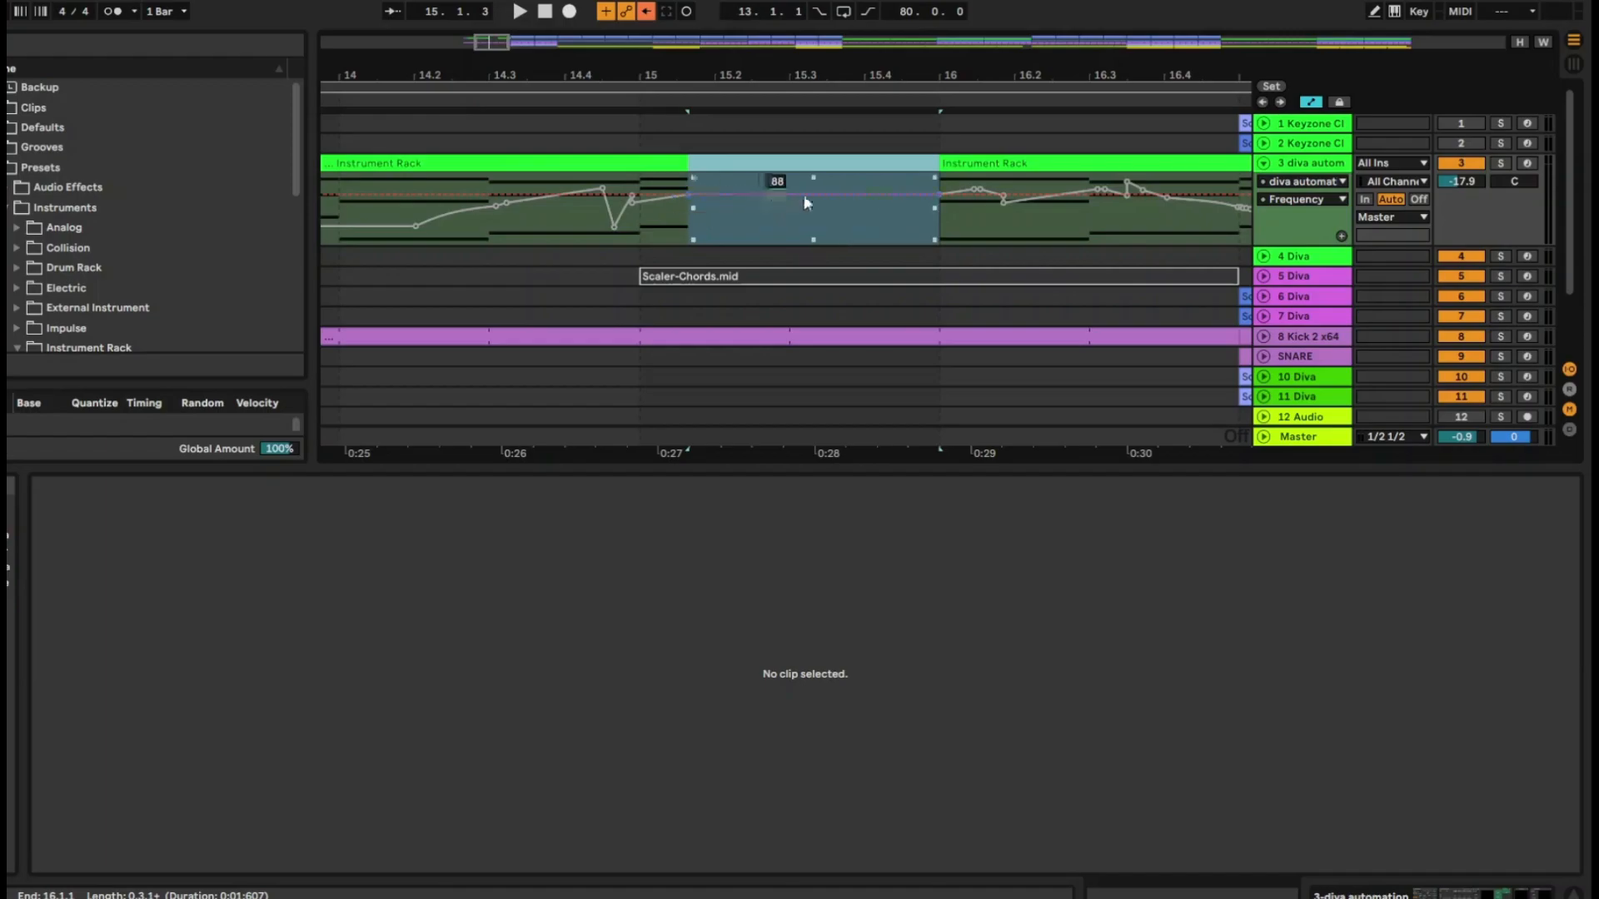
key(a)
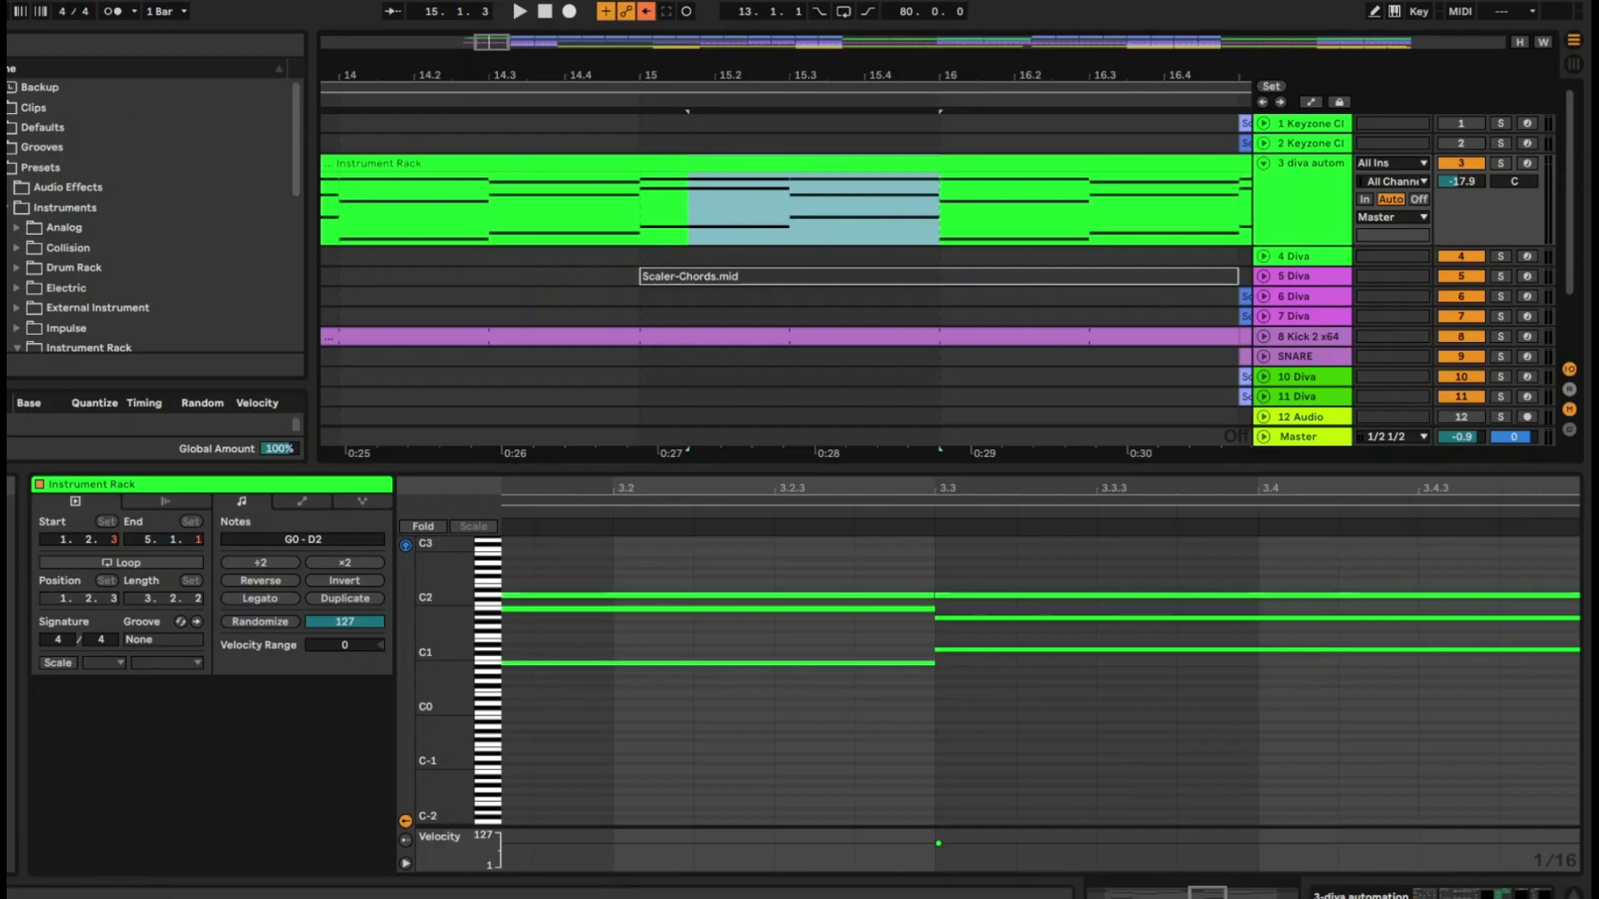
click(7, 2)
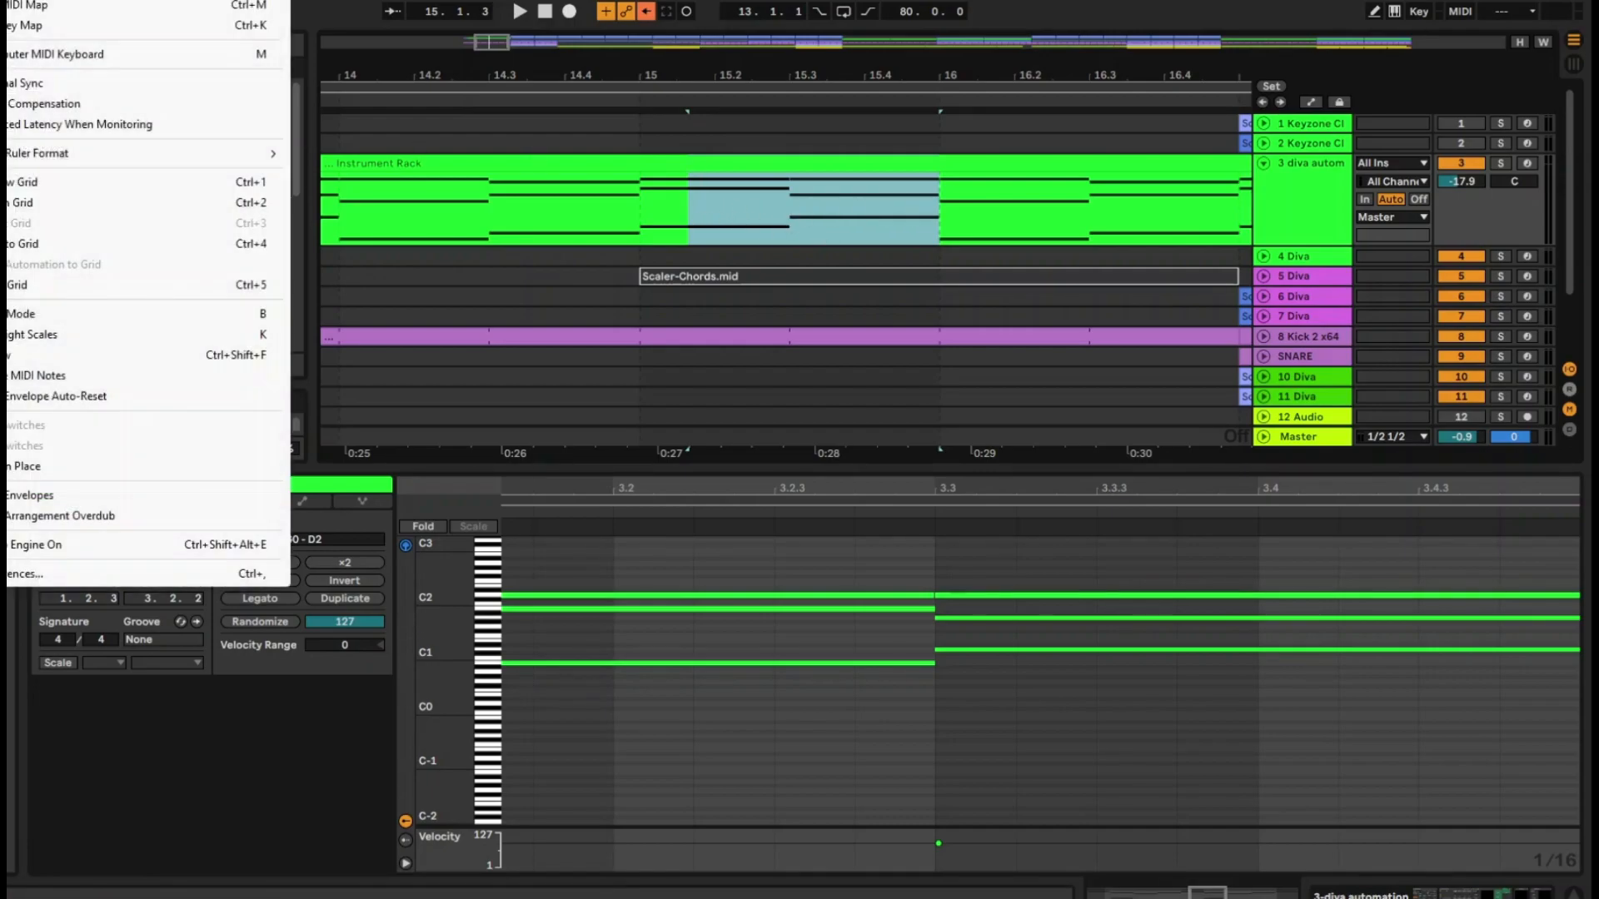
click(34, 495)
key(Delete)
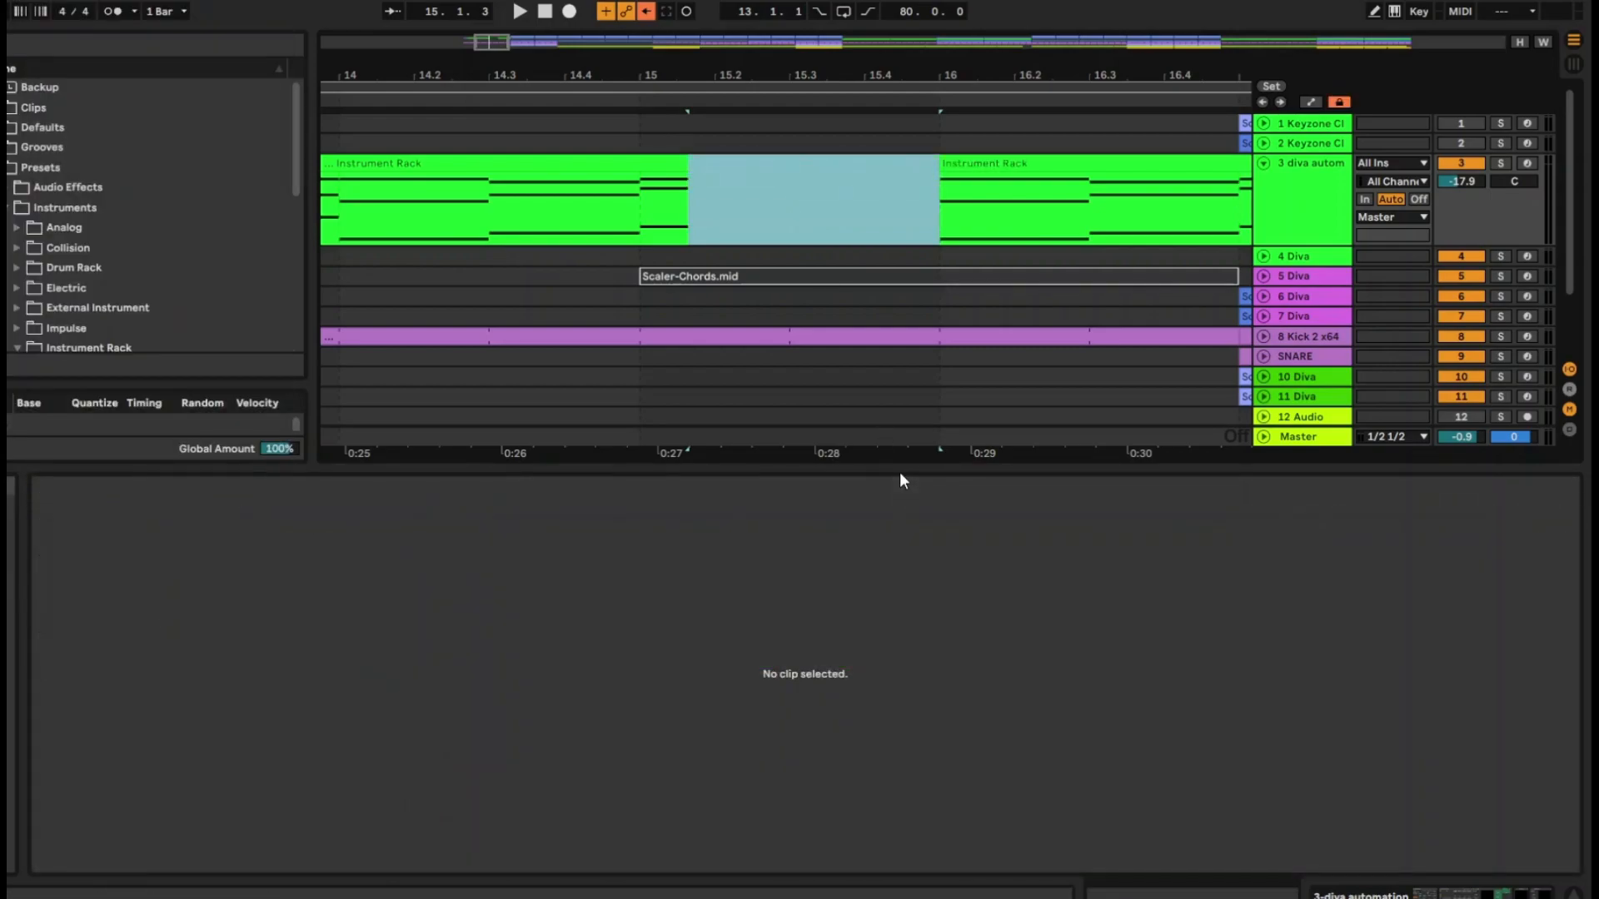
key(a)
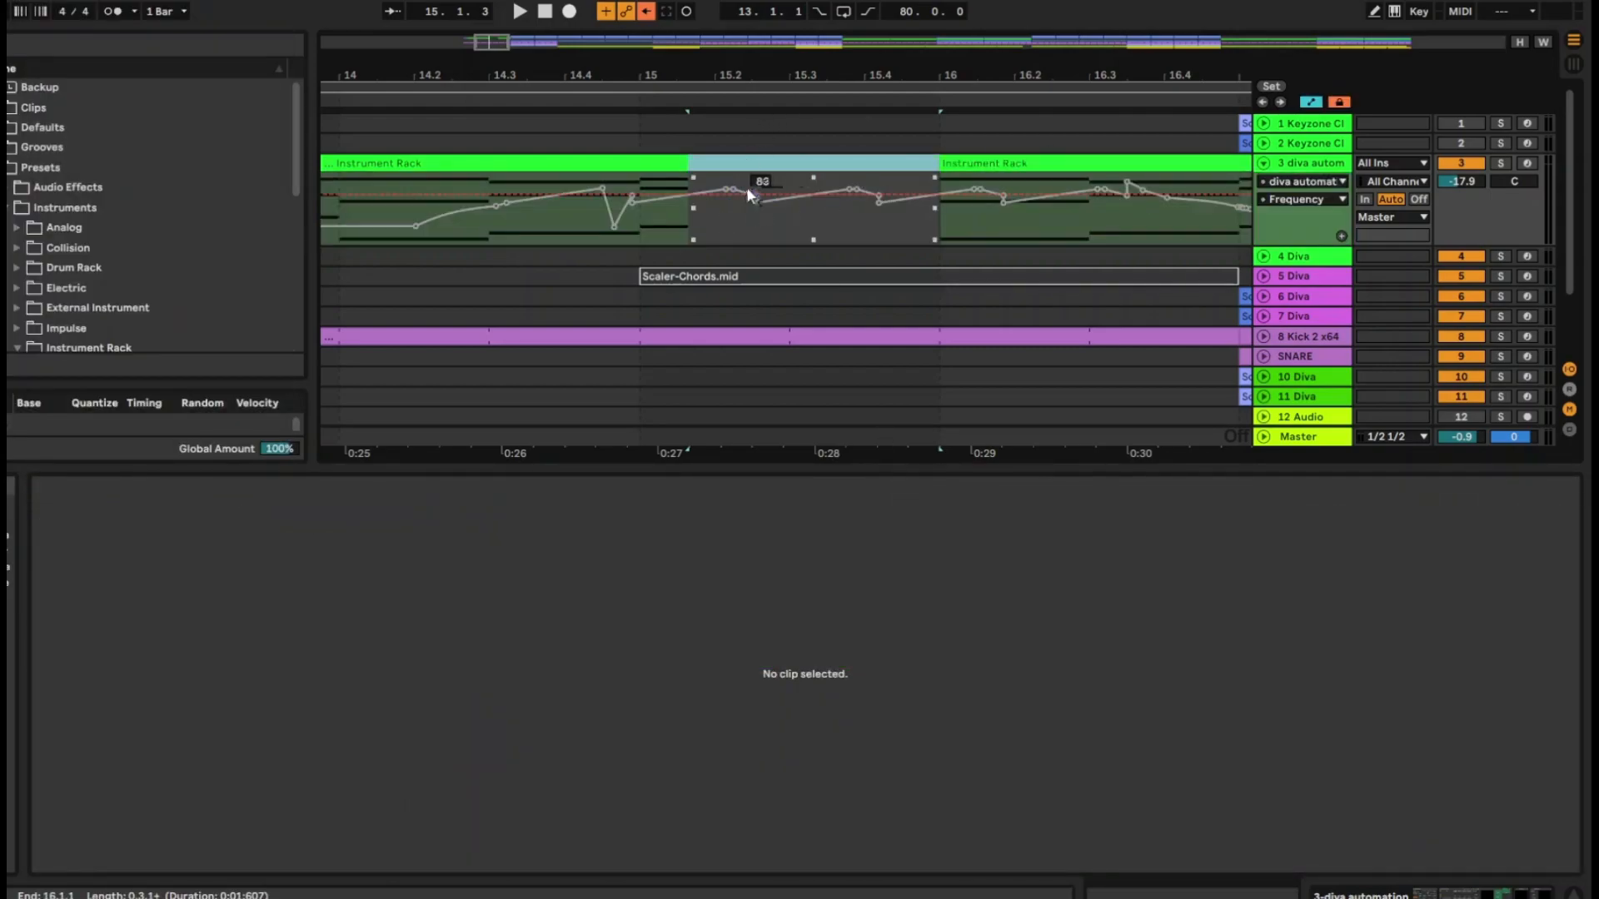
click(806, 227)
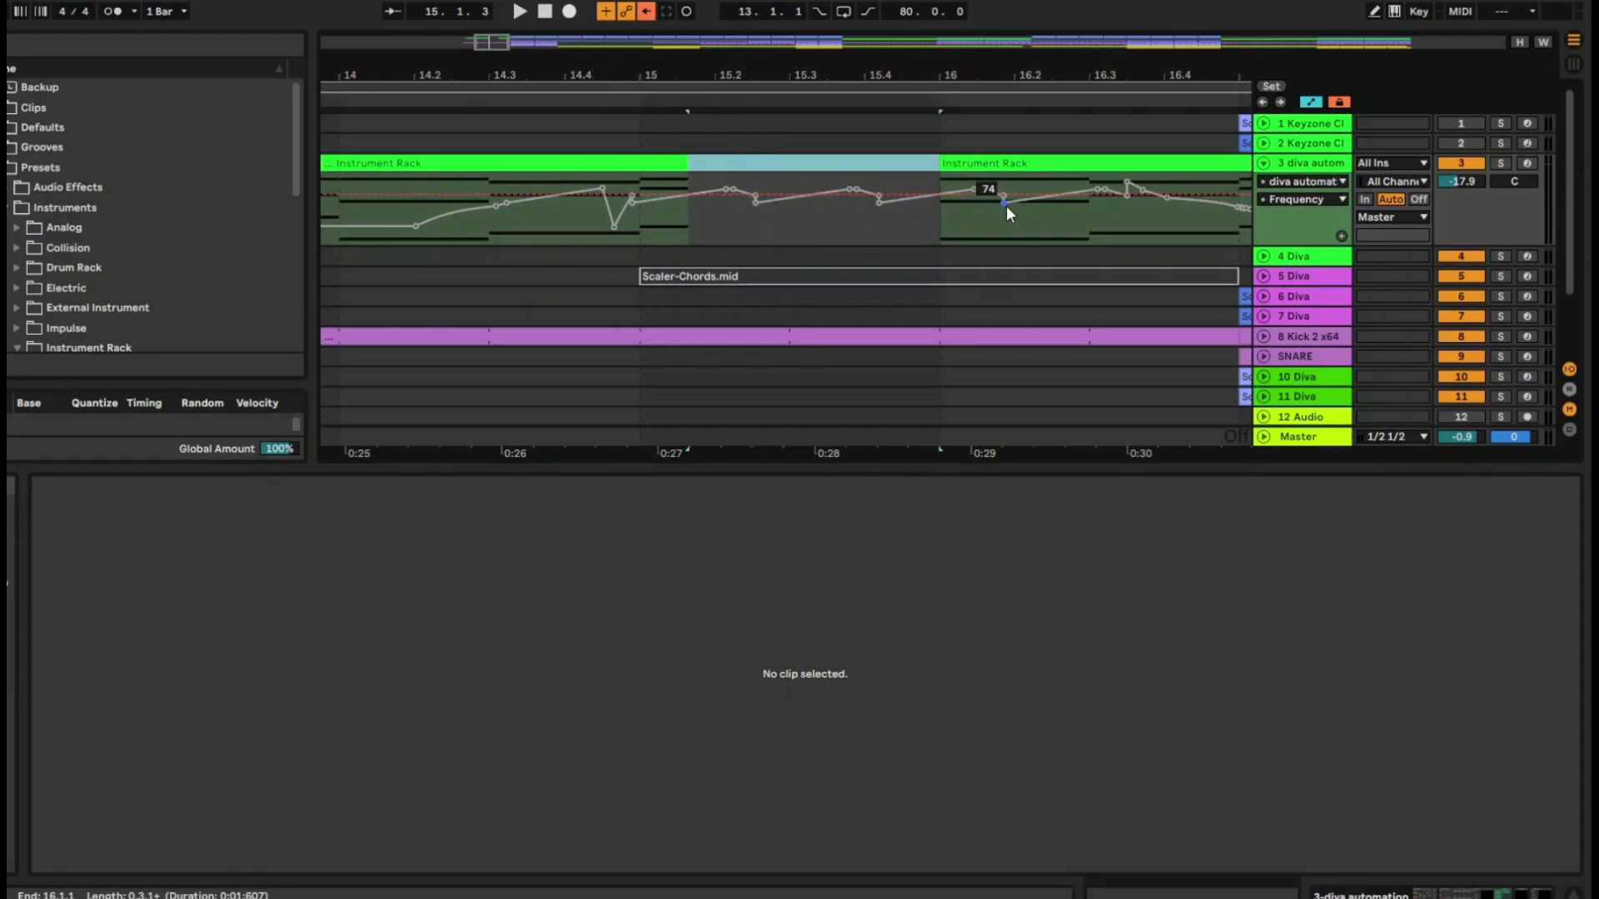
Toggle the envelope lock off and back on, and switch the arrangement out of automation mode
click(1340, 103)
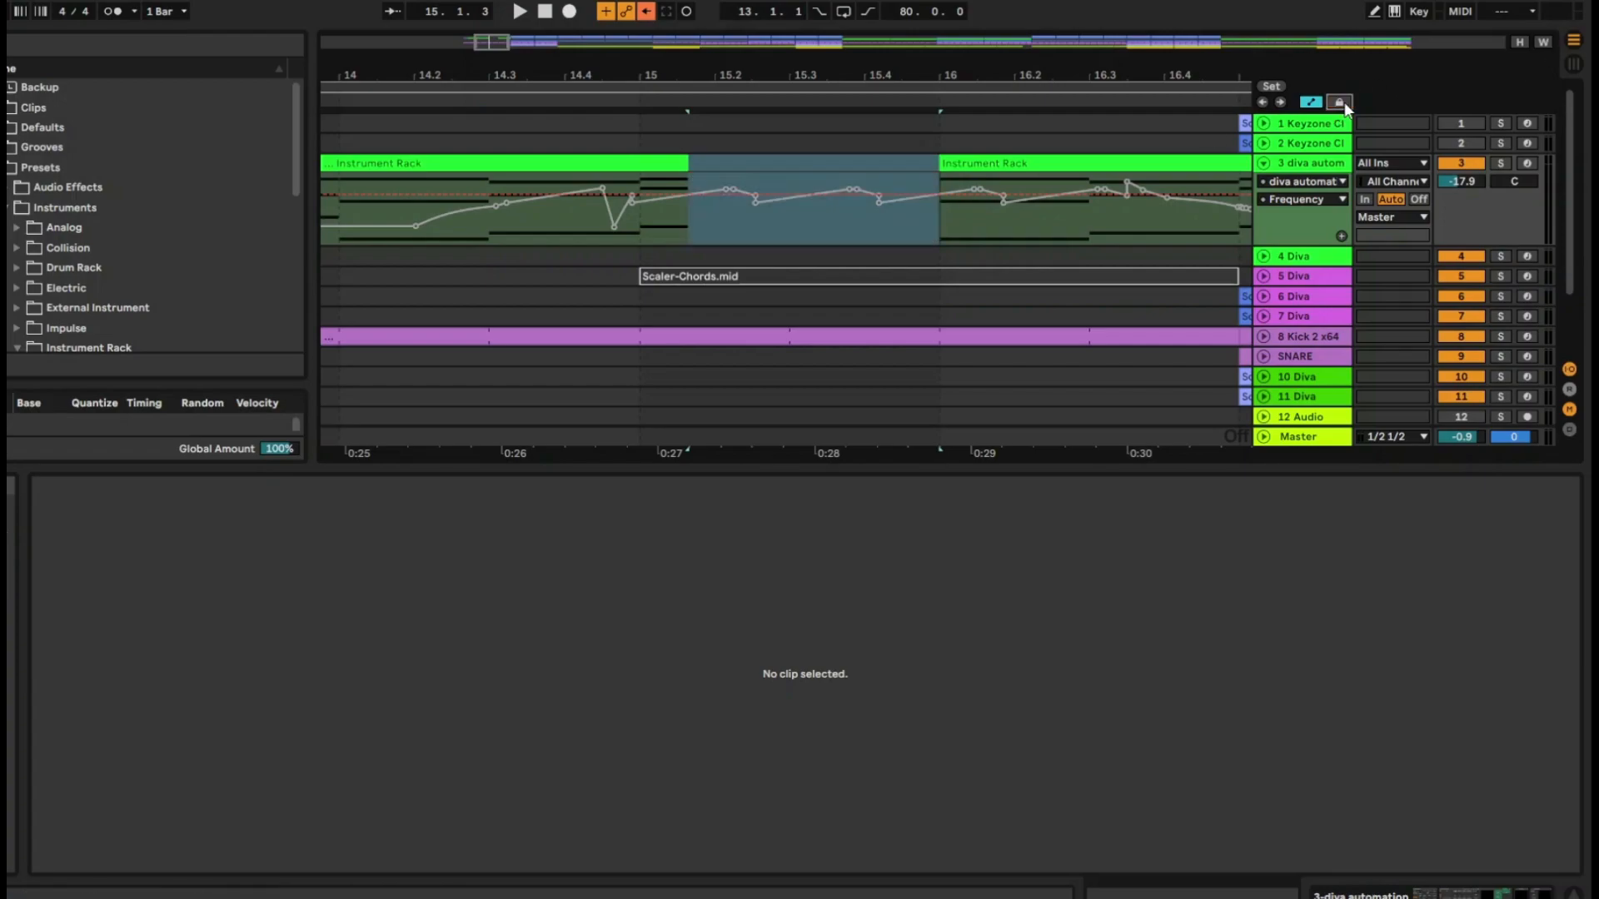
click(1343, 103)
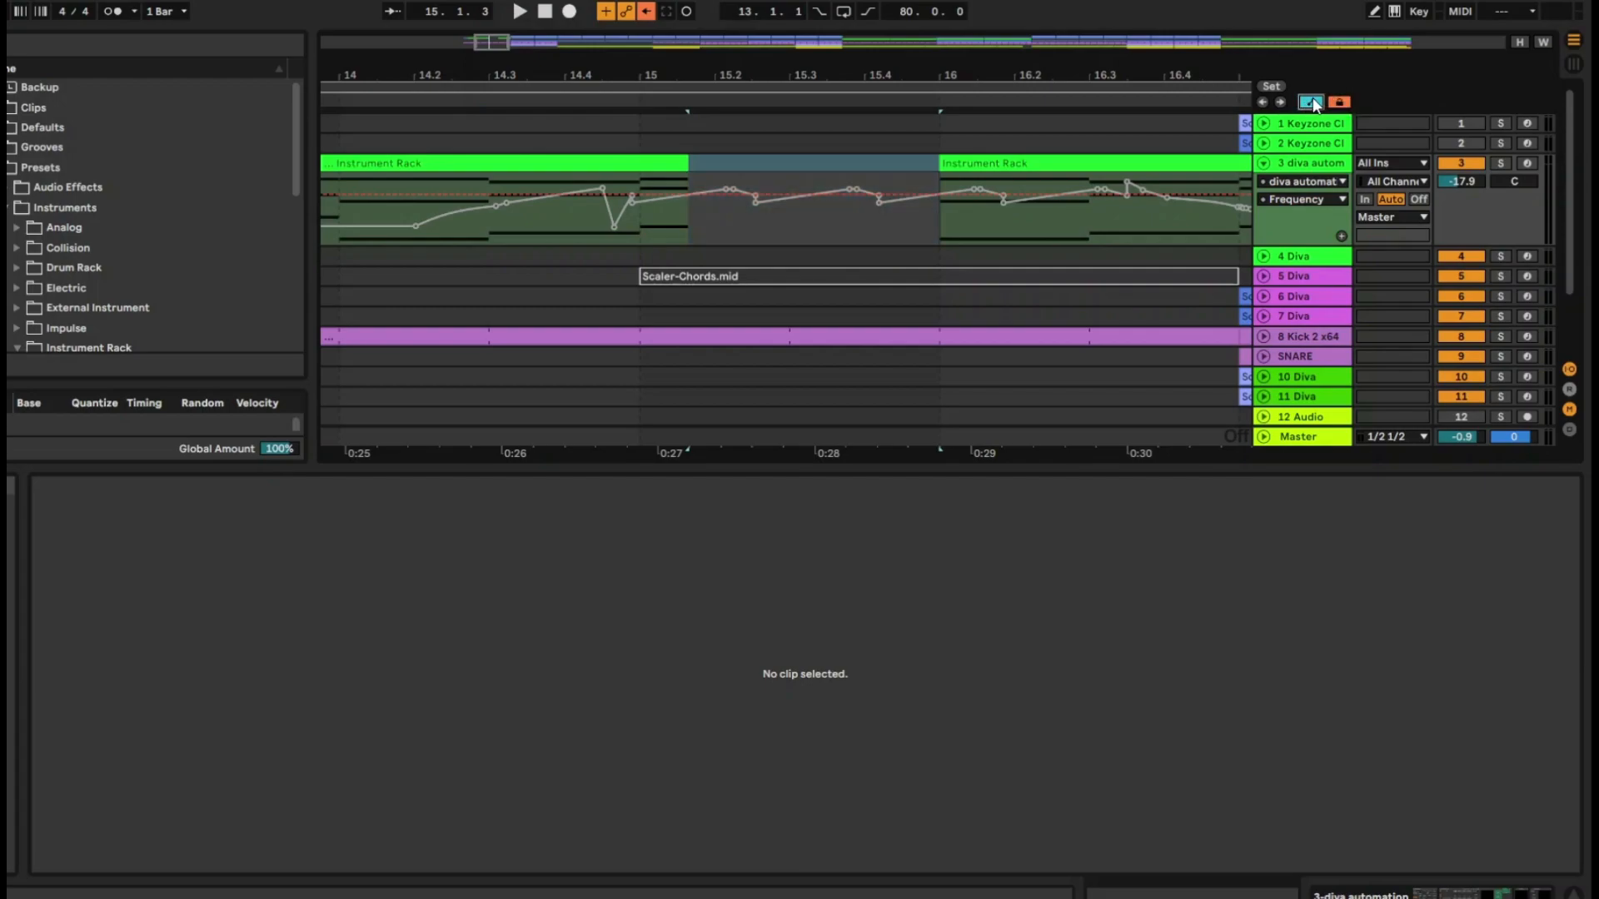
click(1312, 102)
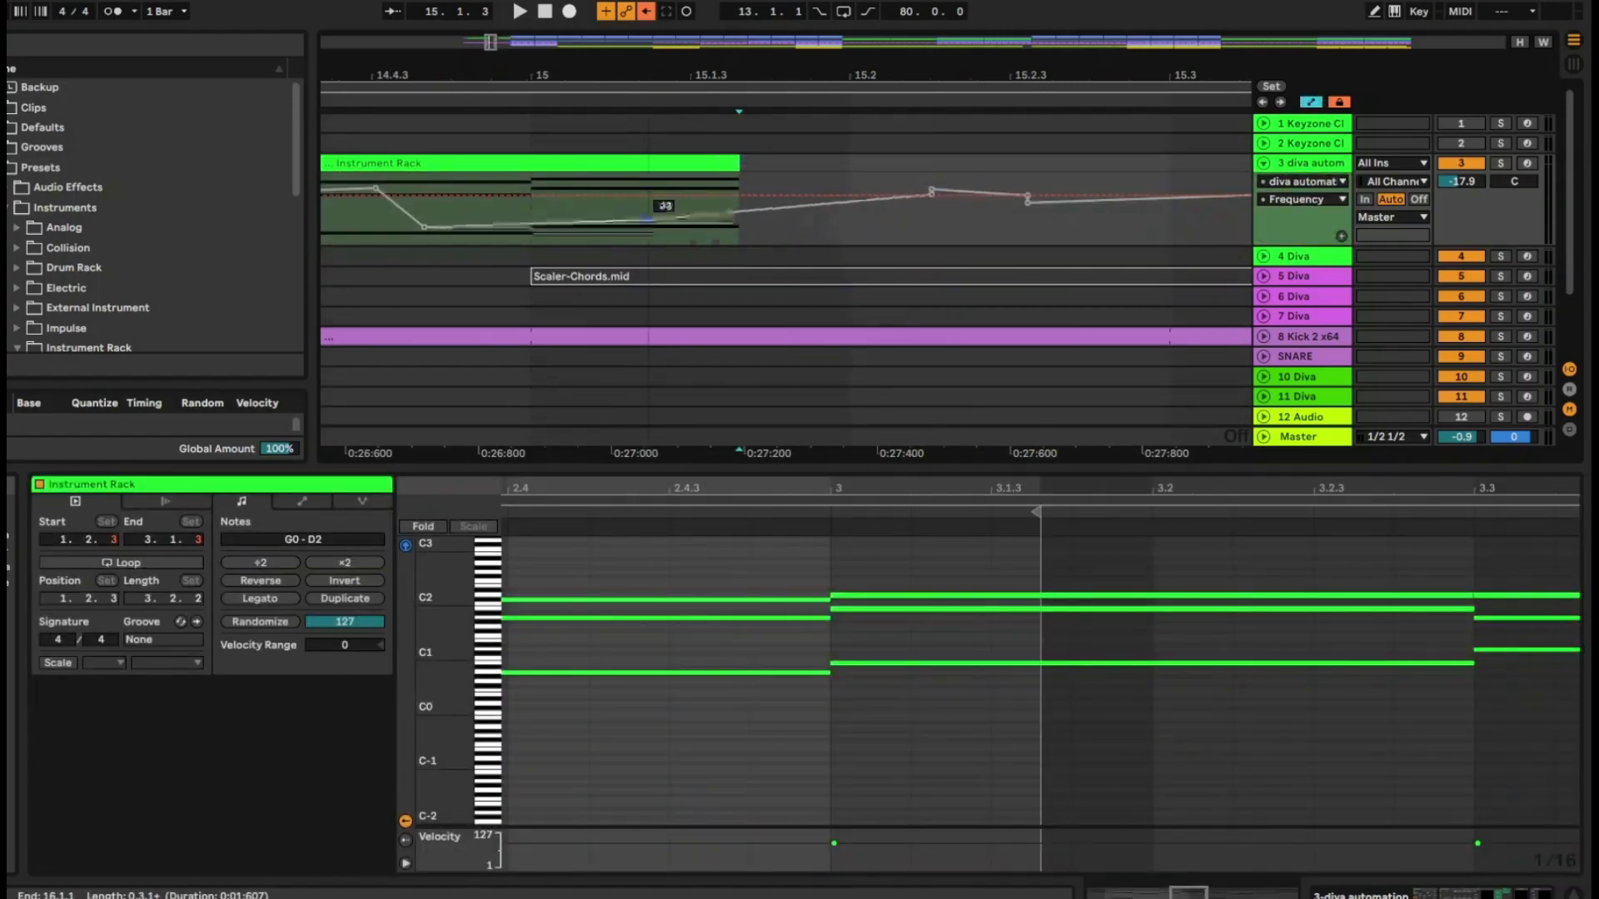
Try reshaping the Frequency segment that rises from the dip before bar 15
mouse_move(645, 207)
mouse_down()
mouse_move(645, 193)
mouse_move(648, 222)
mouse_move(637, 182)
mouse_move(639, 237)
mouse_move(641, 177)
mouse_move(643, 234)
mouse_move(651, 188)
mouse_up()
key(ctrl+z)
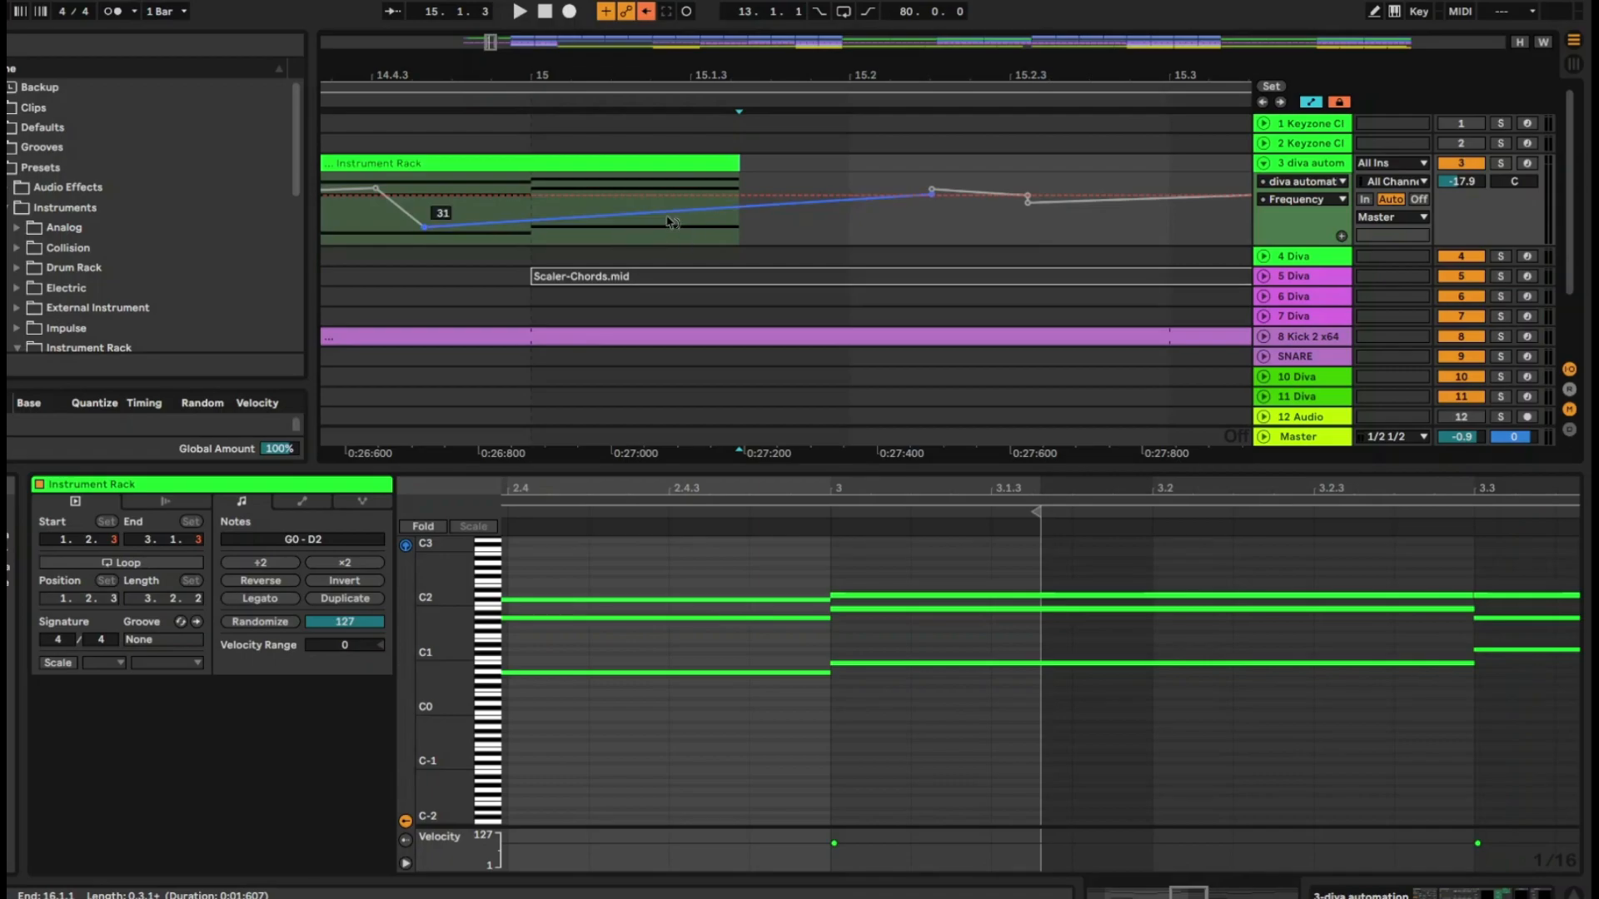
mouse_move(670, 220)
mouse_down()
mouse_move(670, 239)
mouse_move(670, 204)
mouse_up()
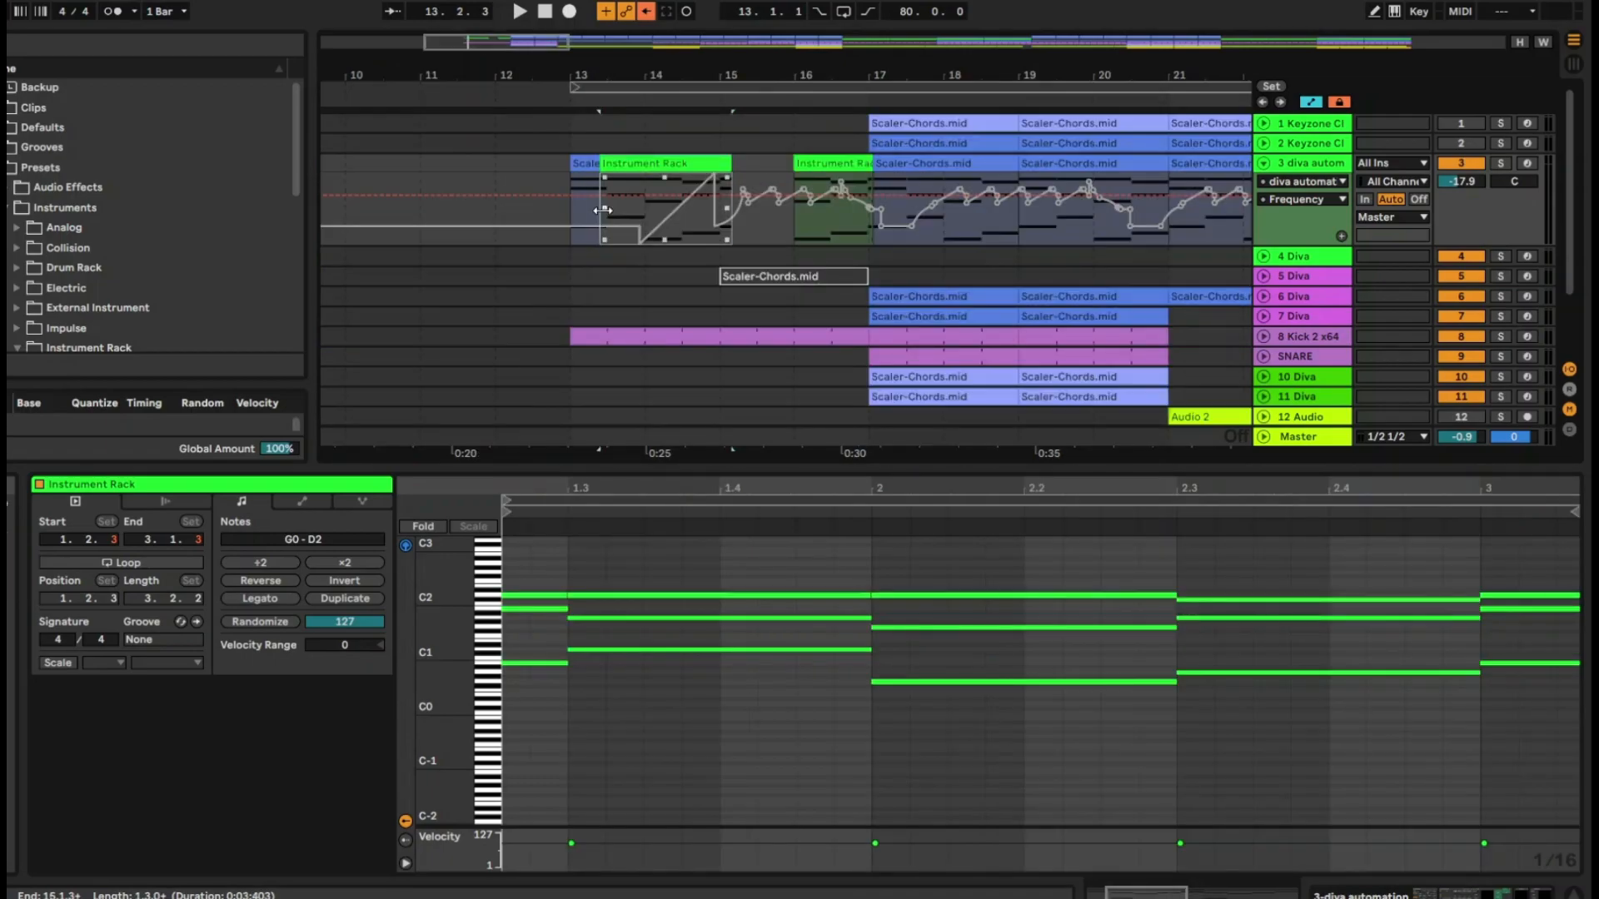
Insert an upward ramp shape into the Frequency automation from 13.3.2 to about 16.4.4 and bend it into an exponential curve
click(615, 213)
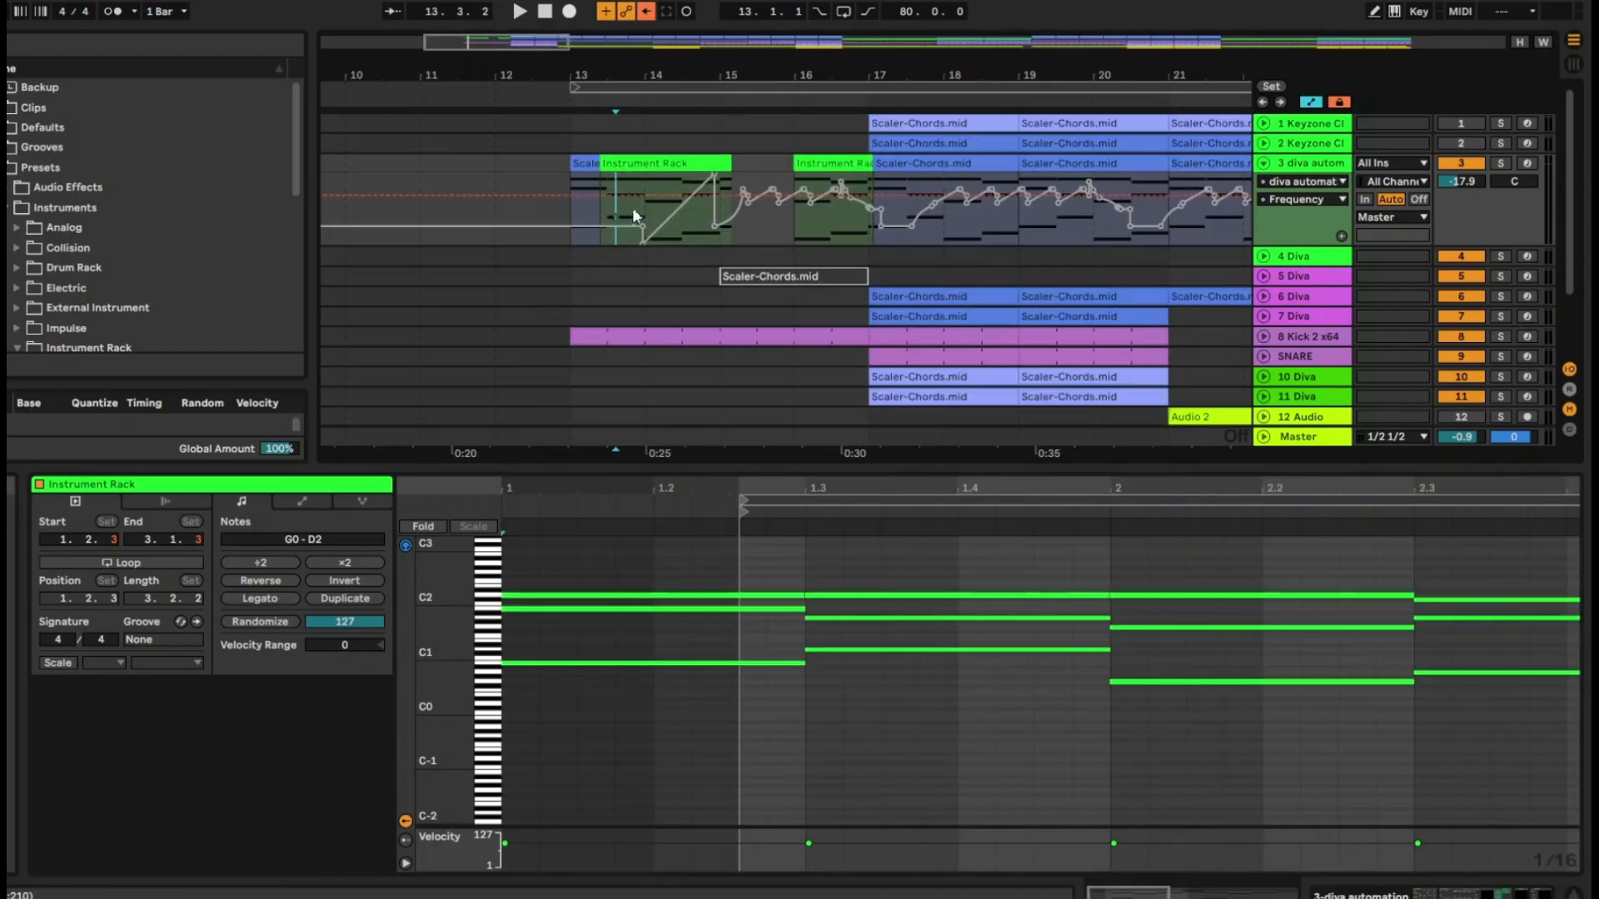
drag(616, 213, 866, 204)
right_click(767, 225)
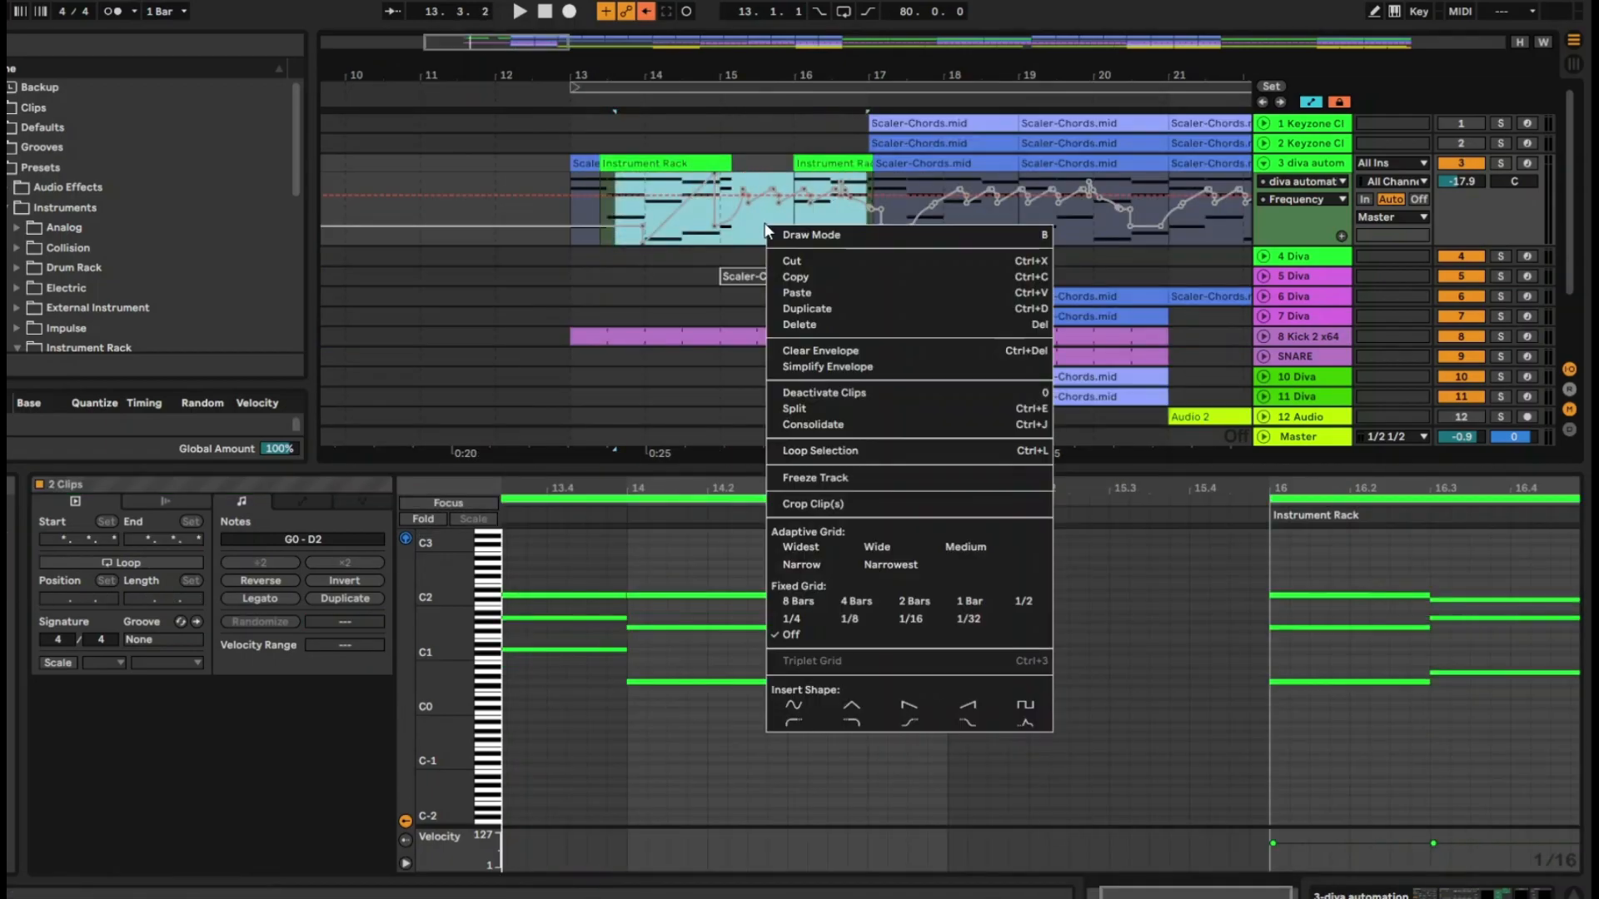
click(966, 706)
drag(780, 67, 849, 133)
drag(892, 200, 893, 245)
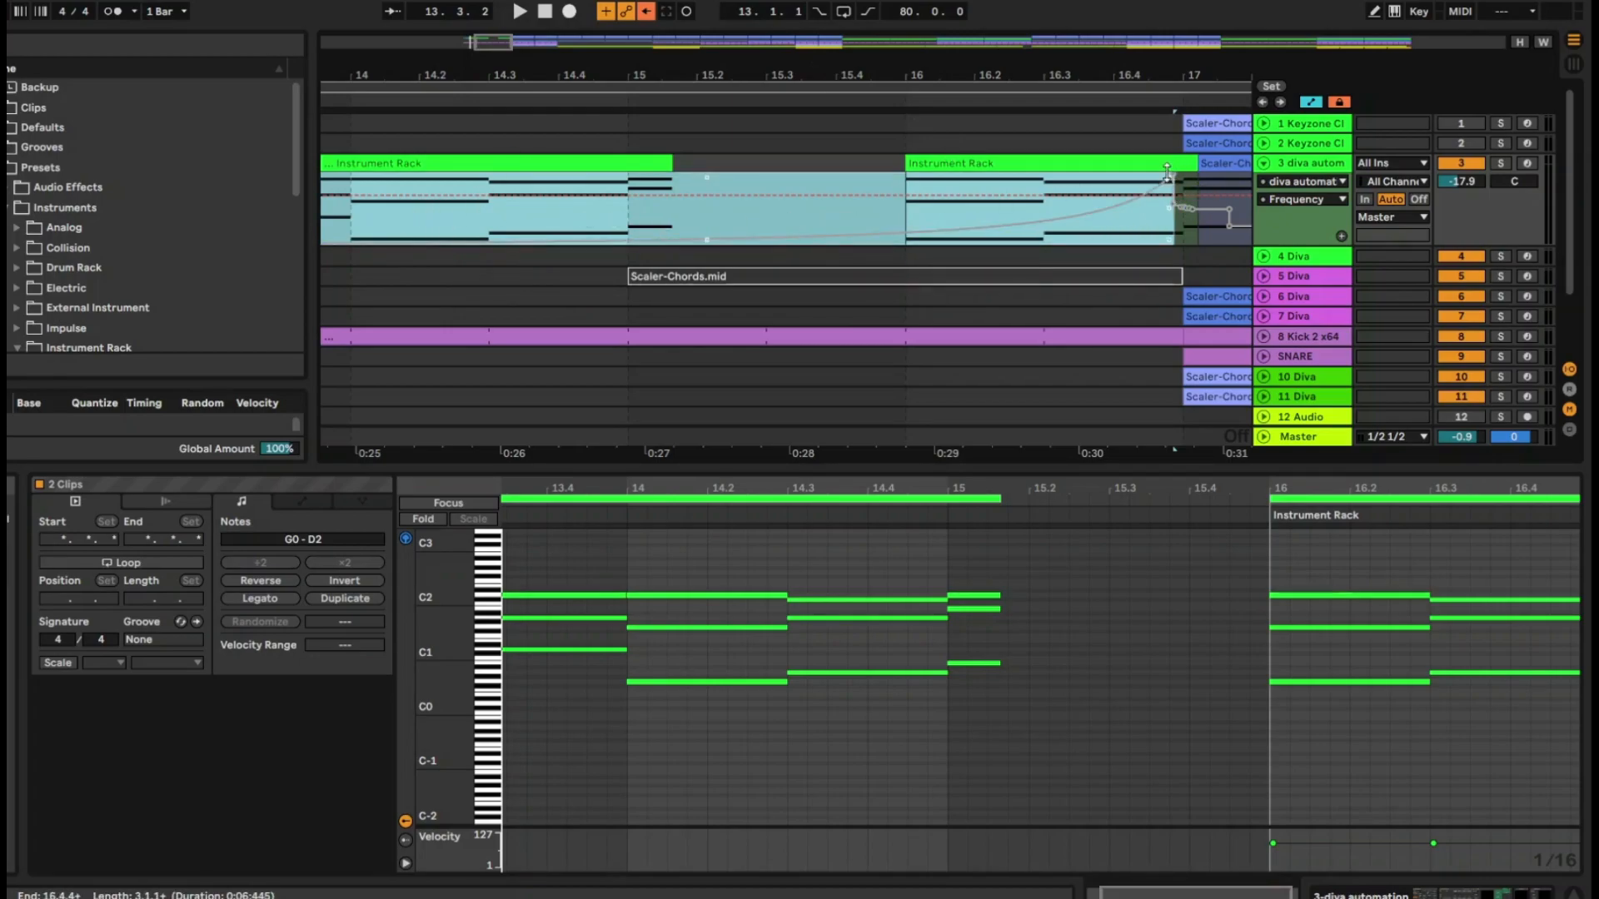
Try editing the range from 15.4.1 to 16.2.1 with the envelopes locked, and undo the change
drag(846, 209, 988, 220)
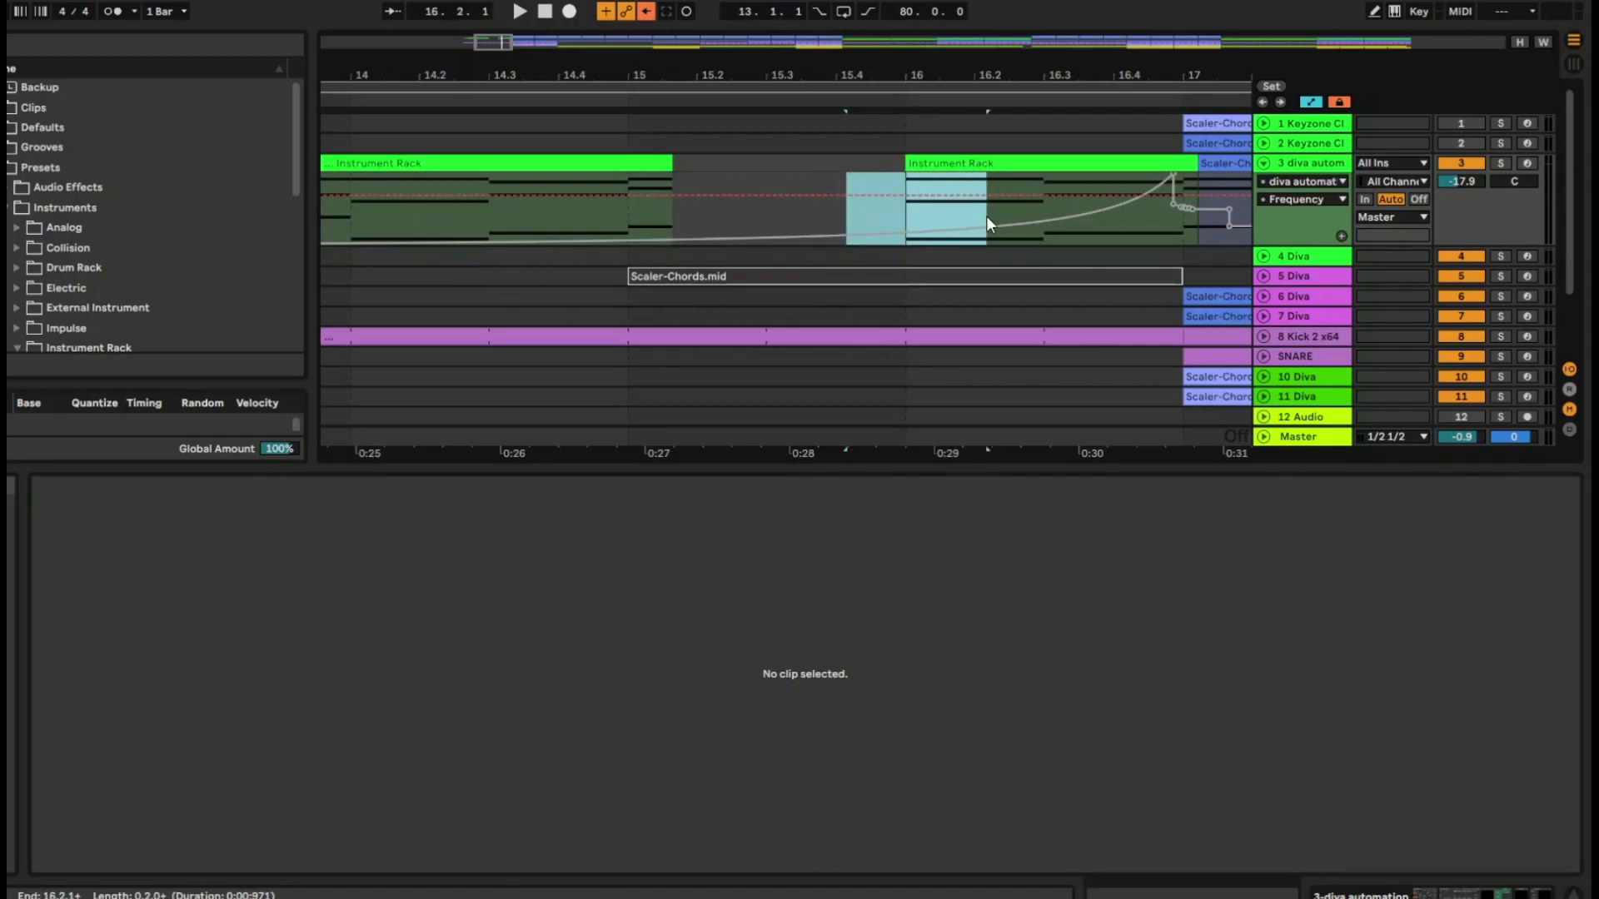
click(986, 216)
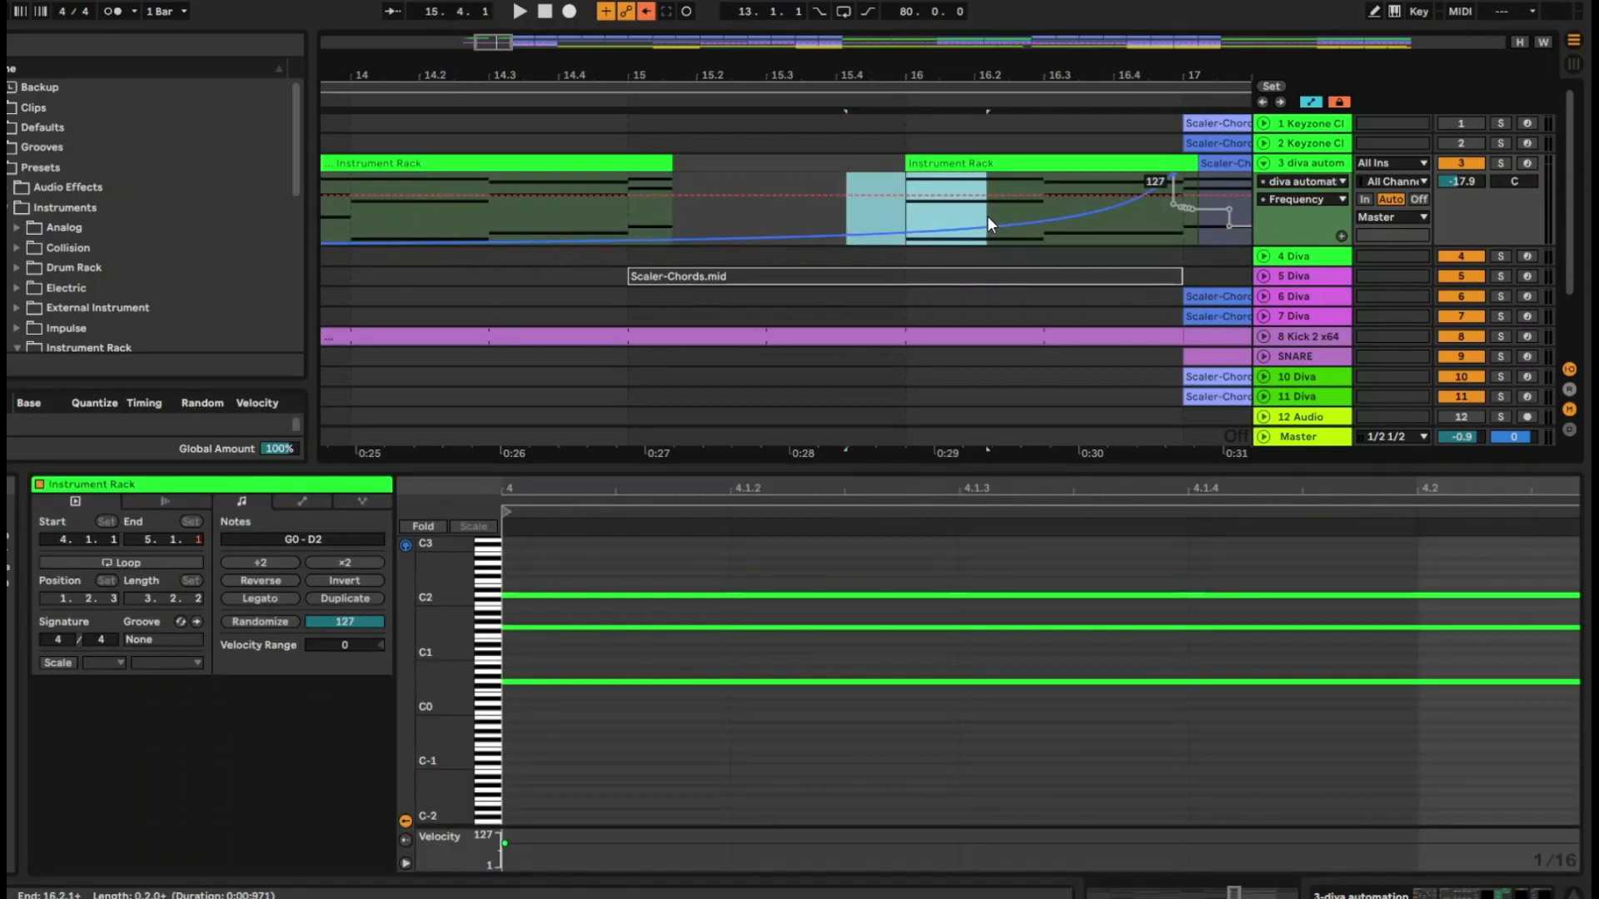
key(ctrl+z)
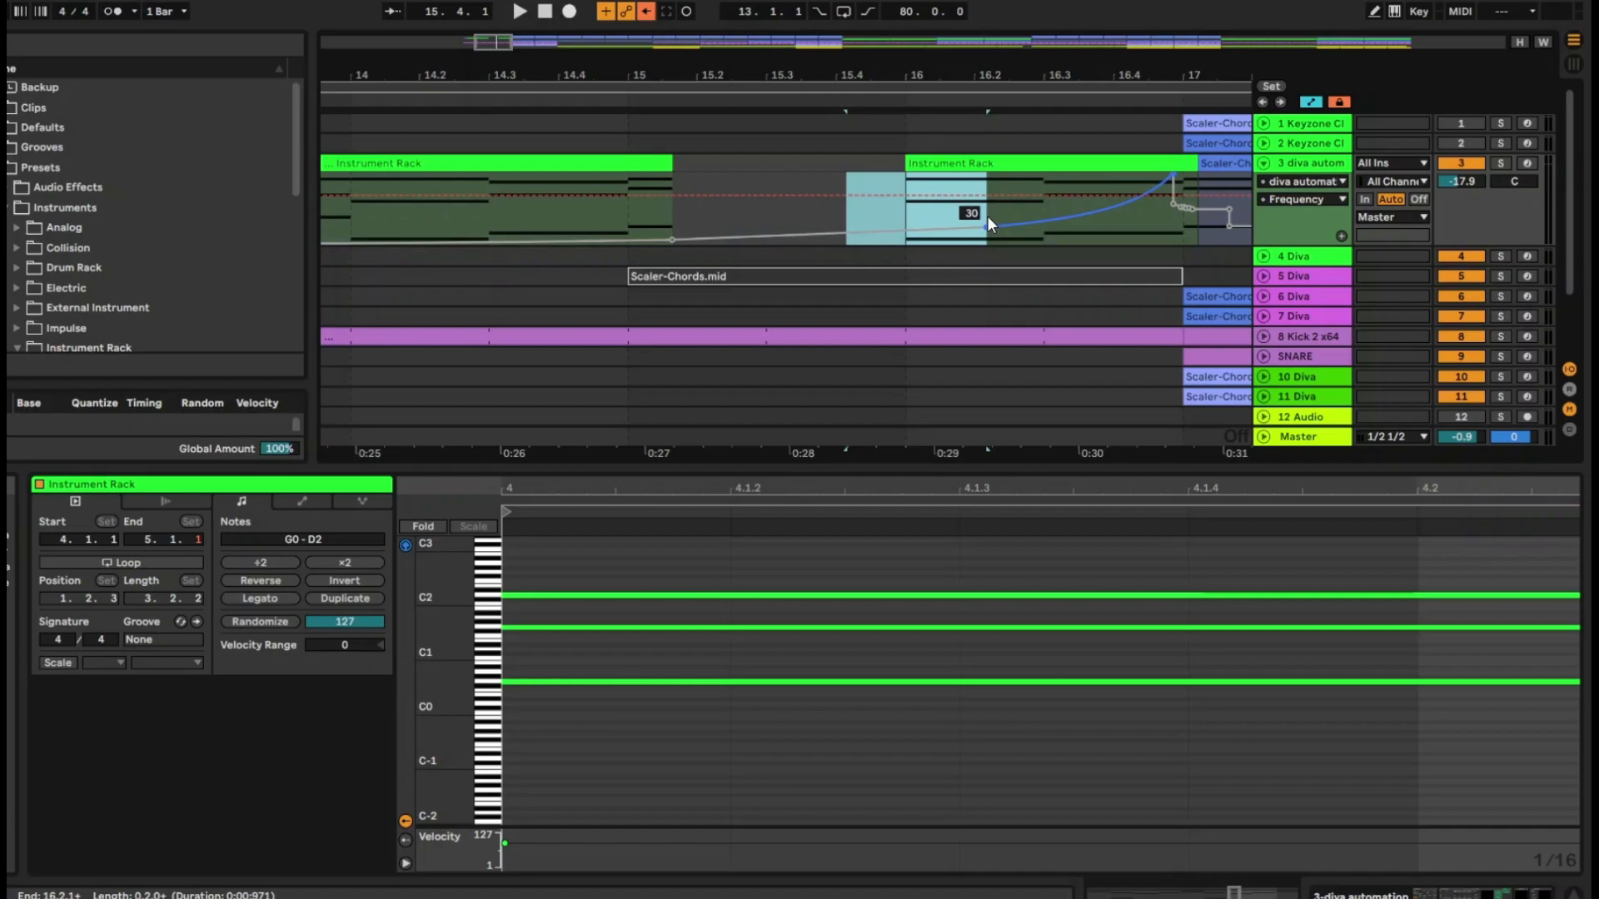
Unlock the envelopes and delete the Frequency automation between 14.4.1 and 17.1.4
click(1339, 101)
drag(847, 213, 986, 200)
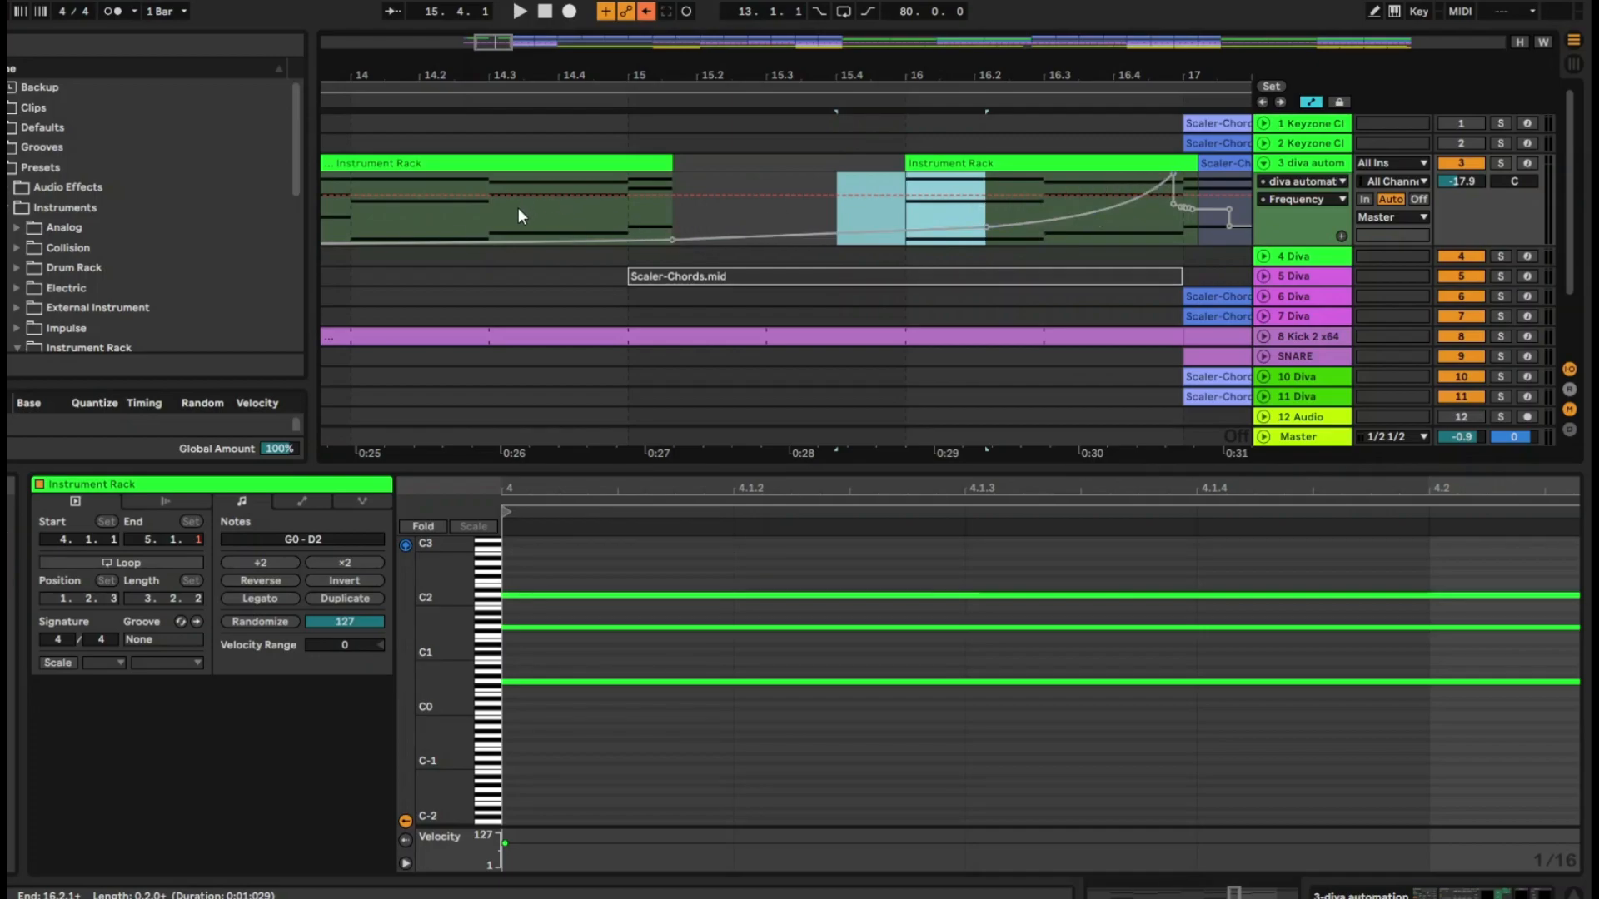
drag(559, 211, 1163, 219)
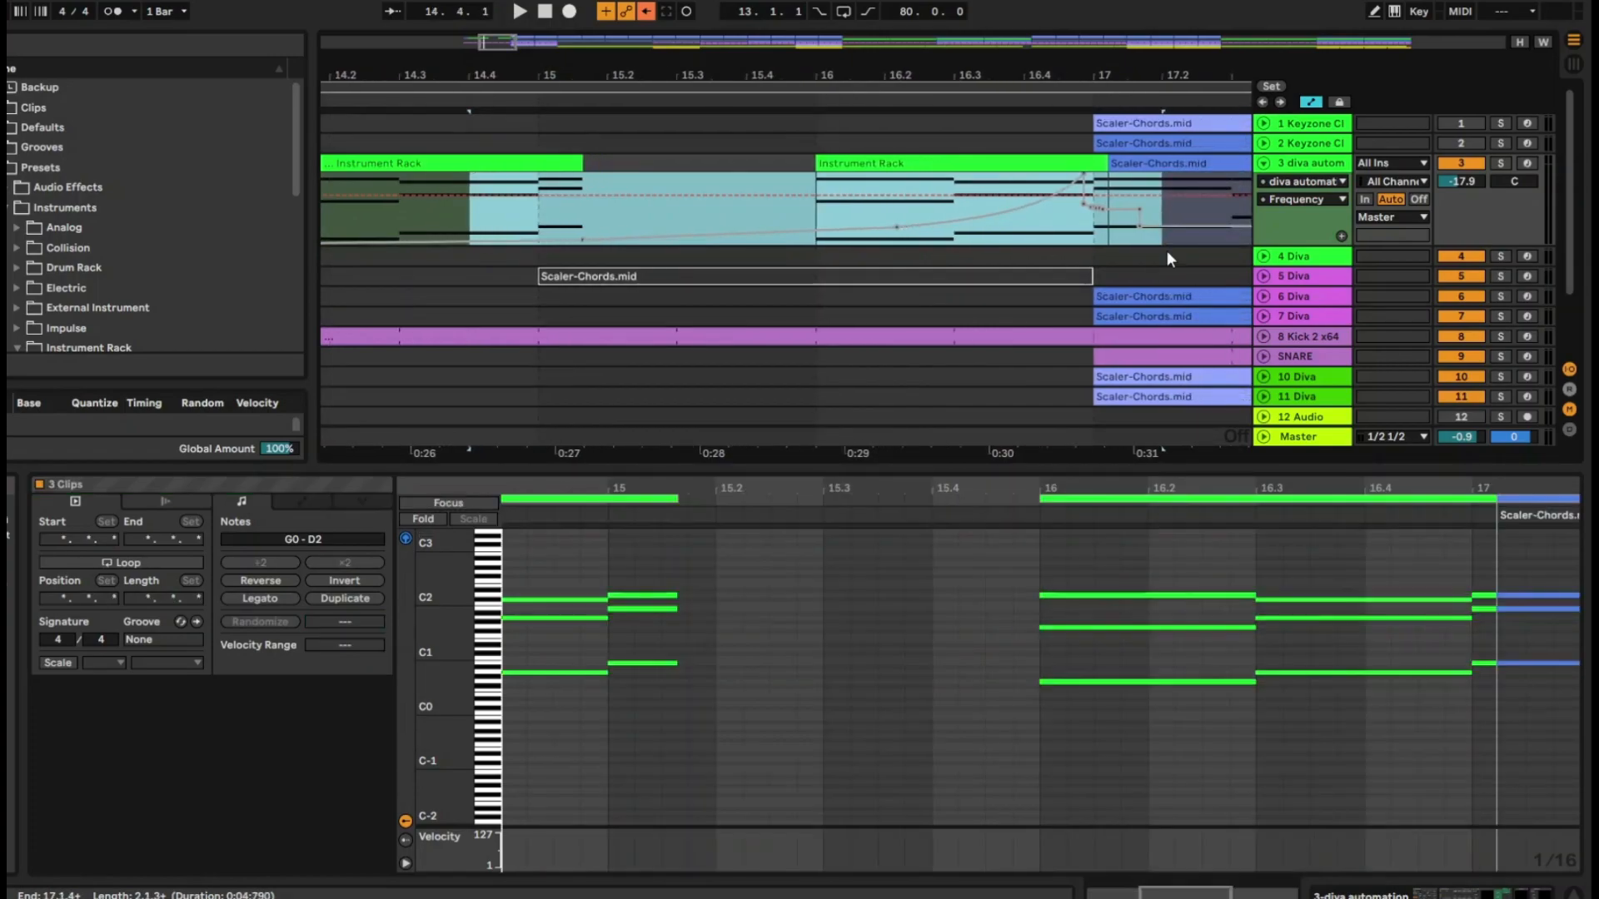
click(984, 208)
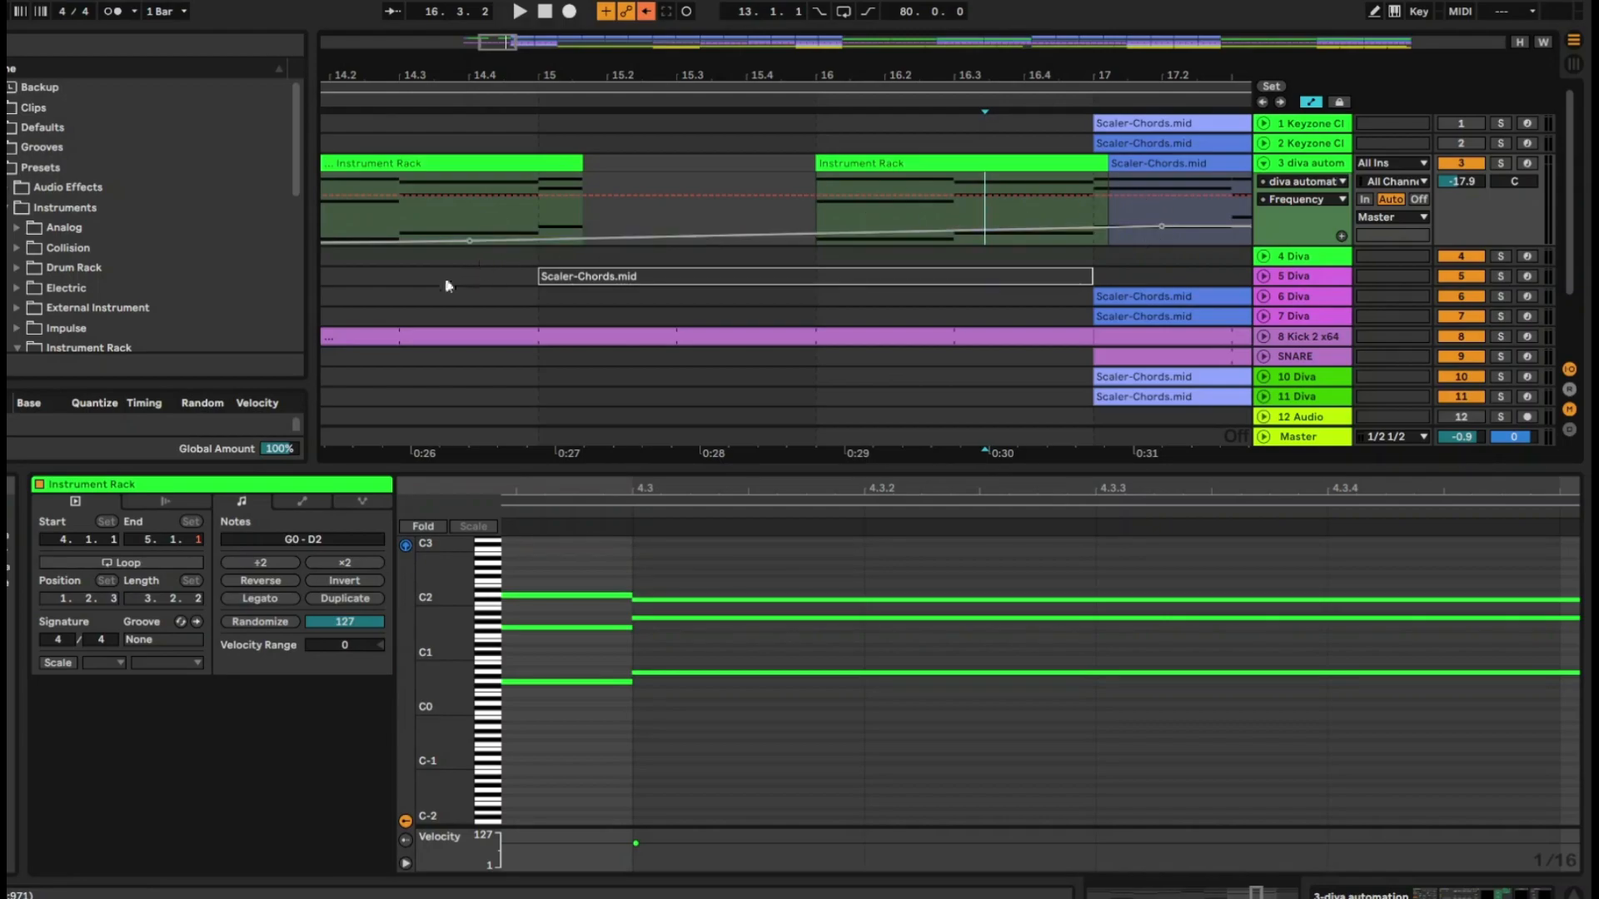
Show Frequency and Resonance in separate automation lanes and shape both curves with breakpoints between bars 14 and 17
click(1297, 224)
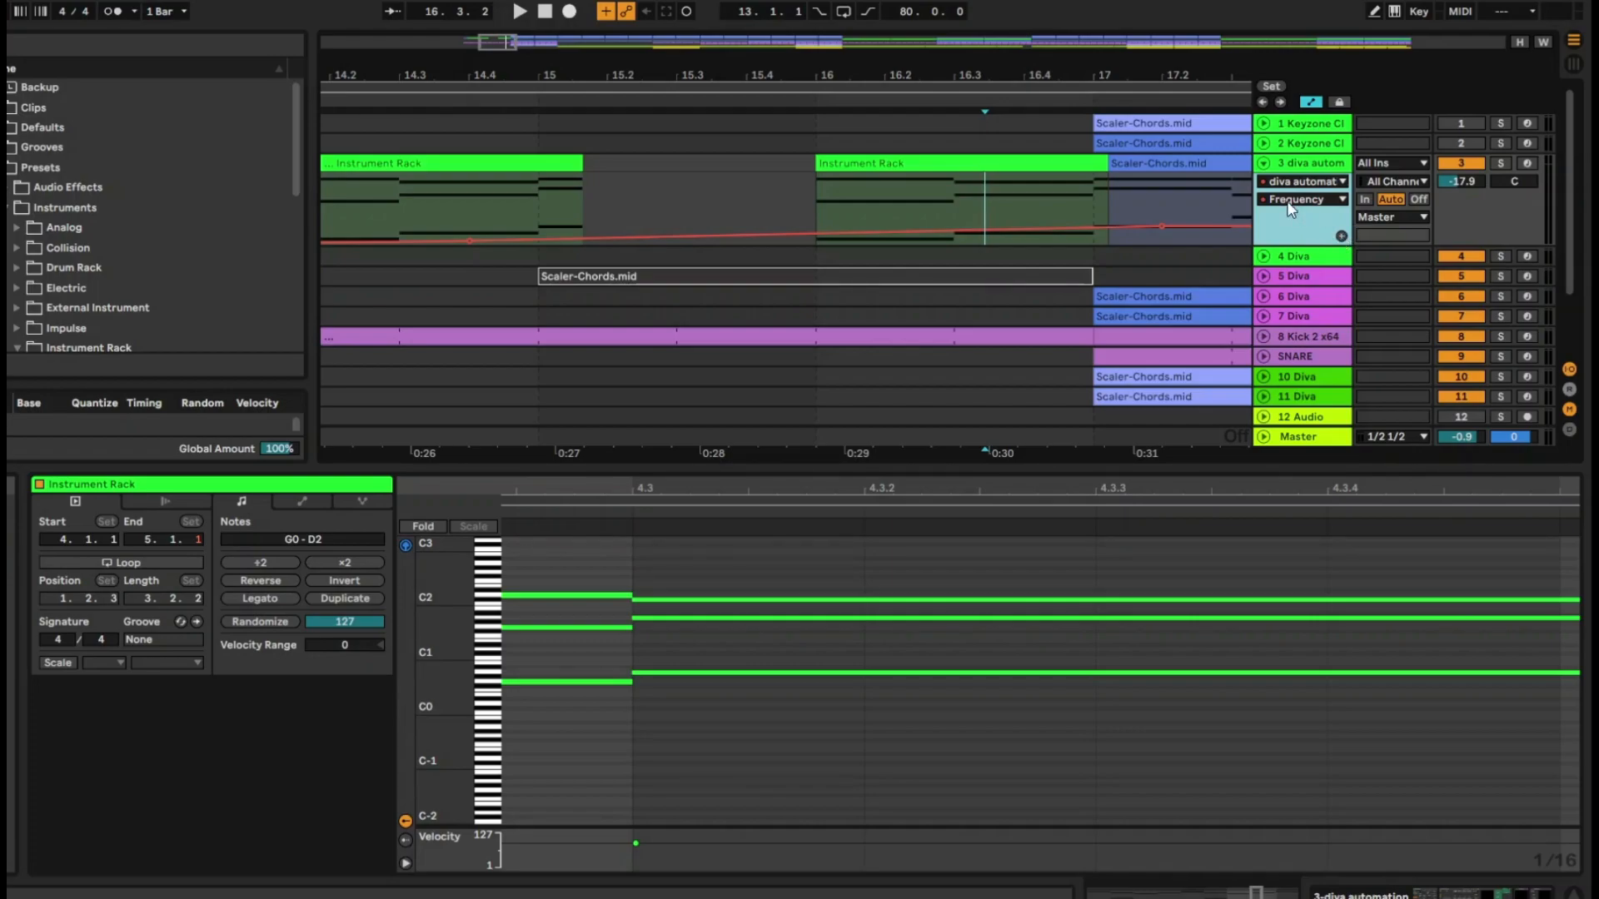
click(1342, 236)
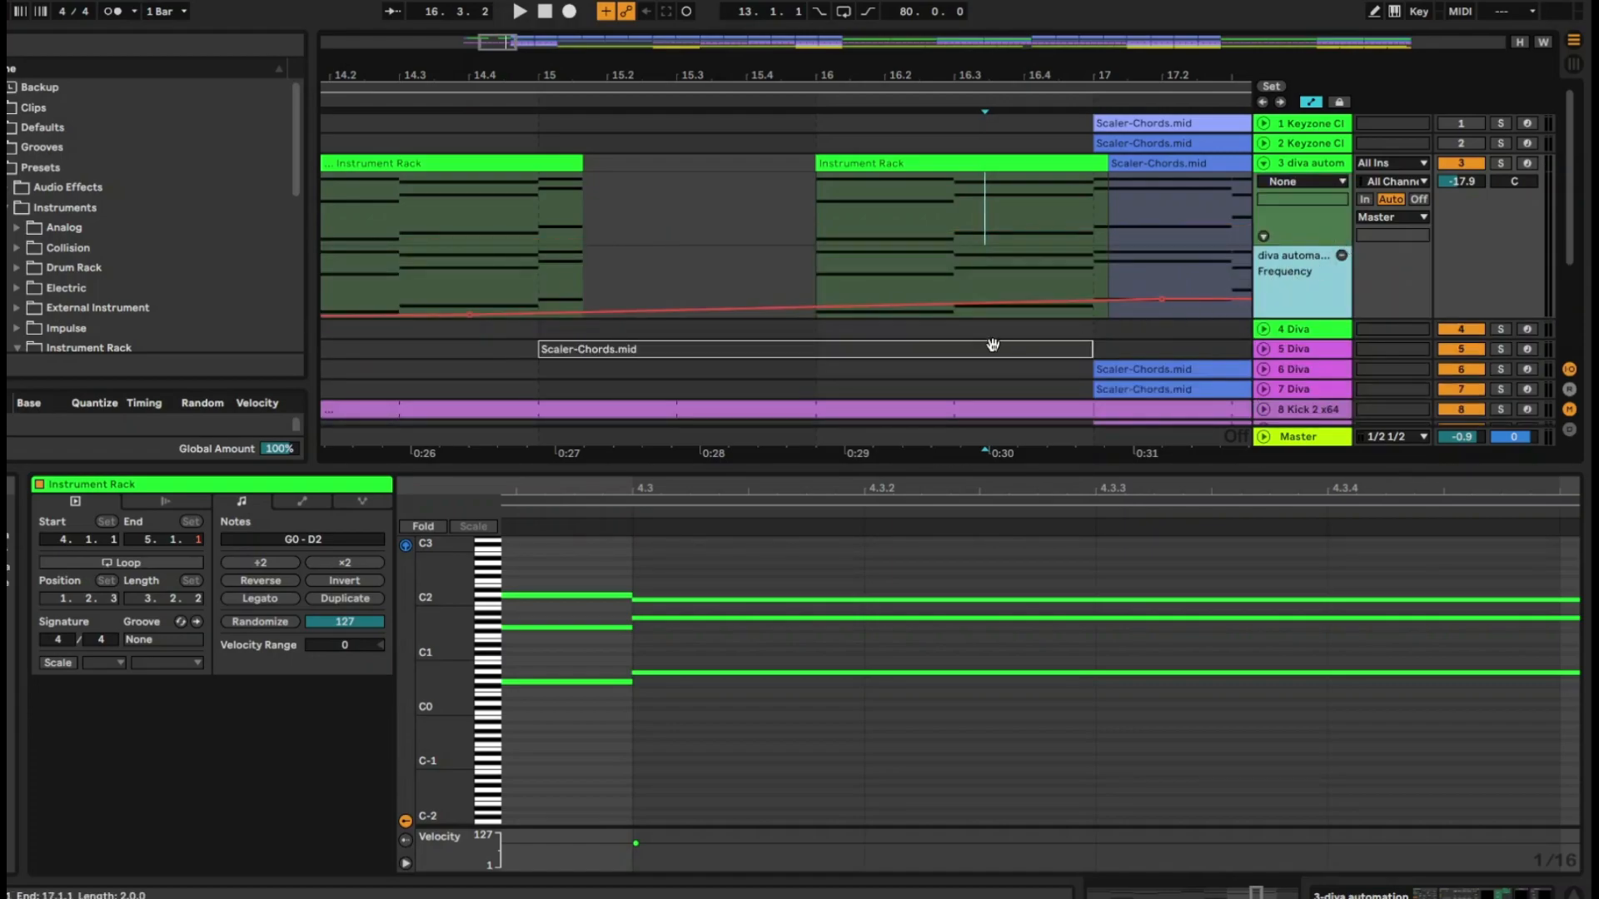
click(677, 276)
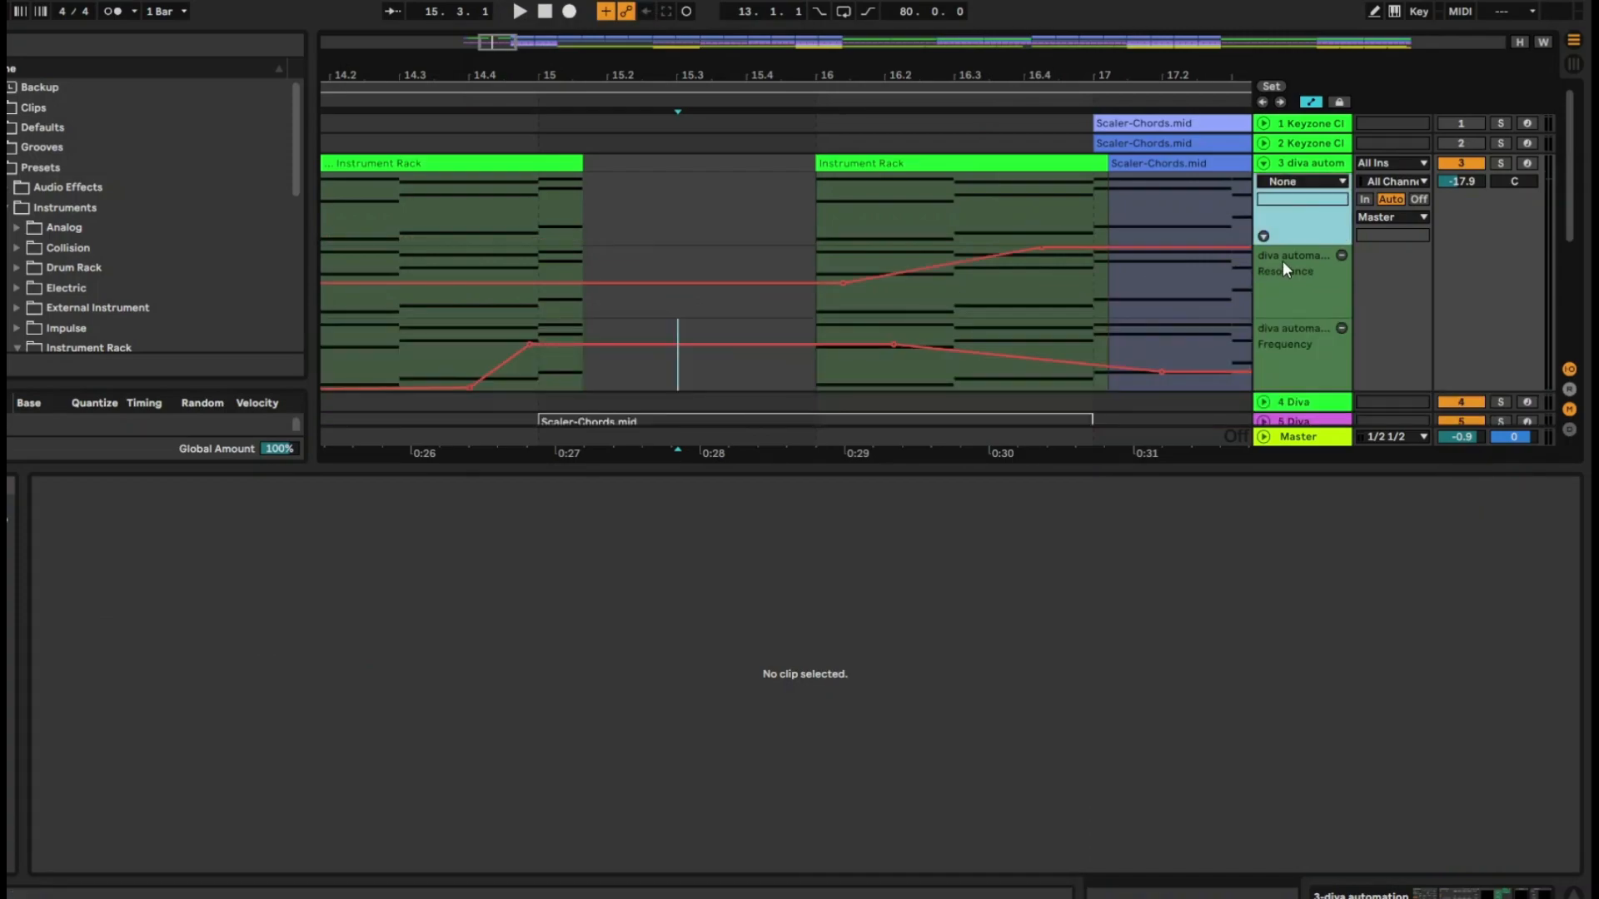
click(1320, 338)
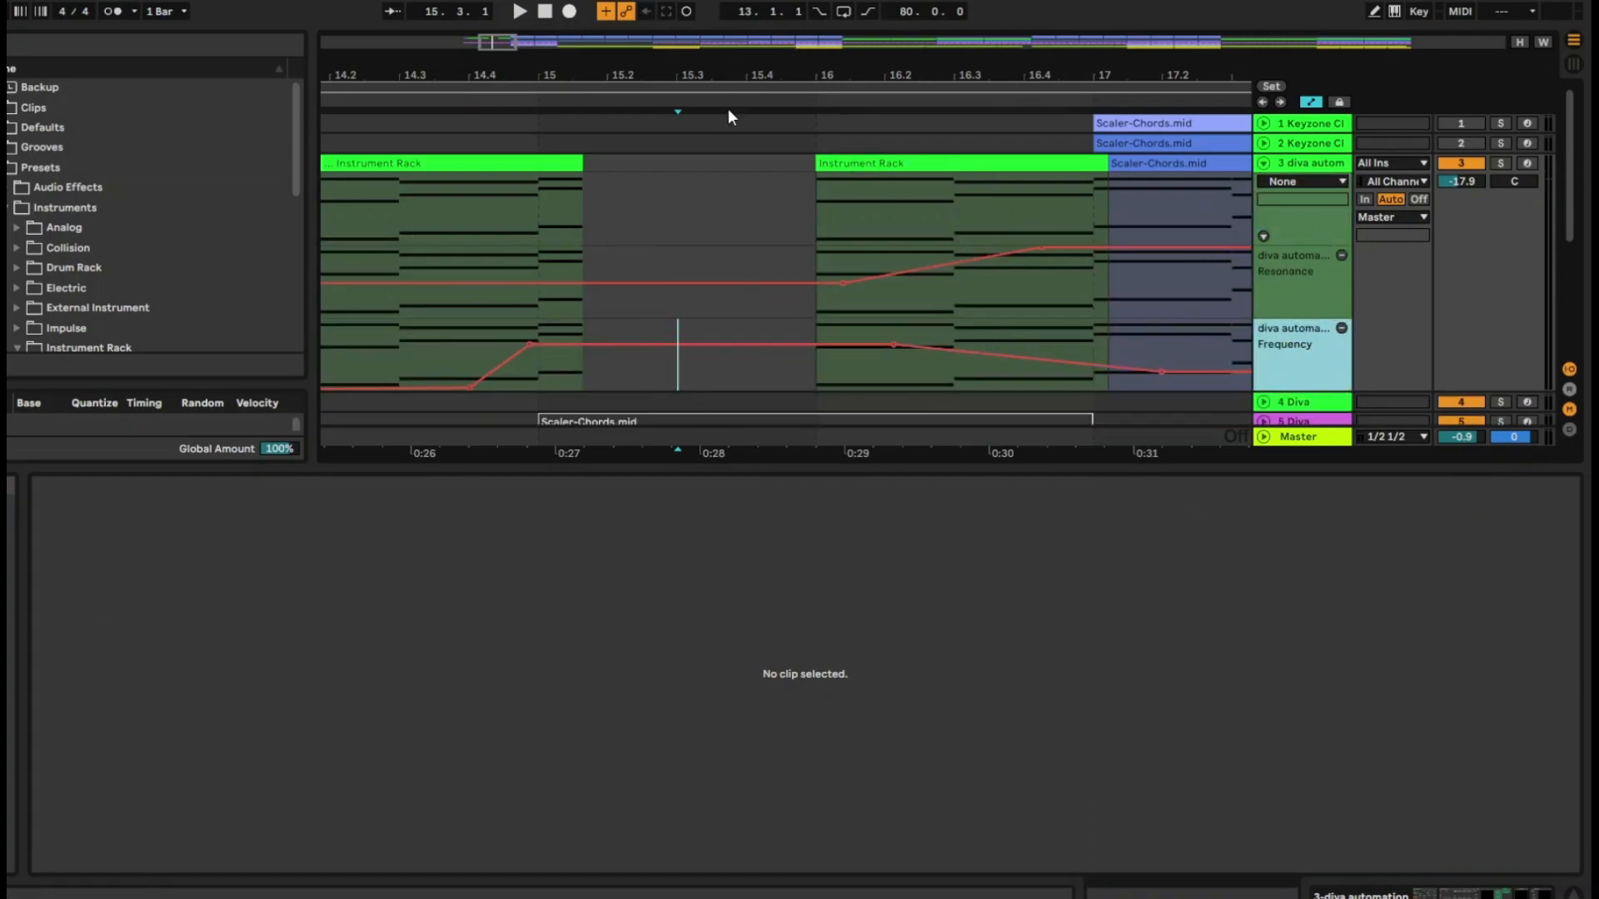
Hide the automation, collapse the diva automation track and open its Scaler-Chords.mid clip at bar 17 in the note editor
drag(782, 71, 783, 50)
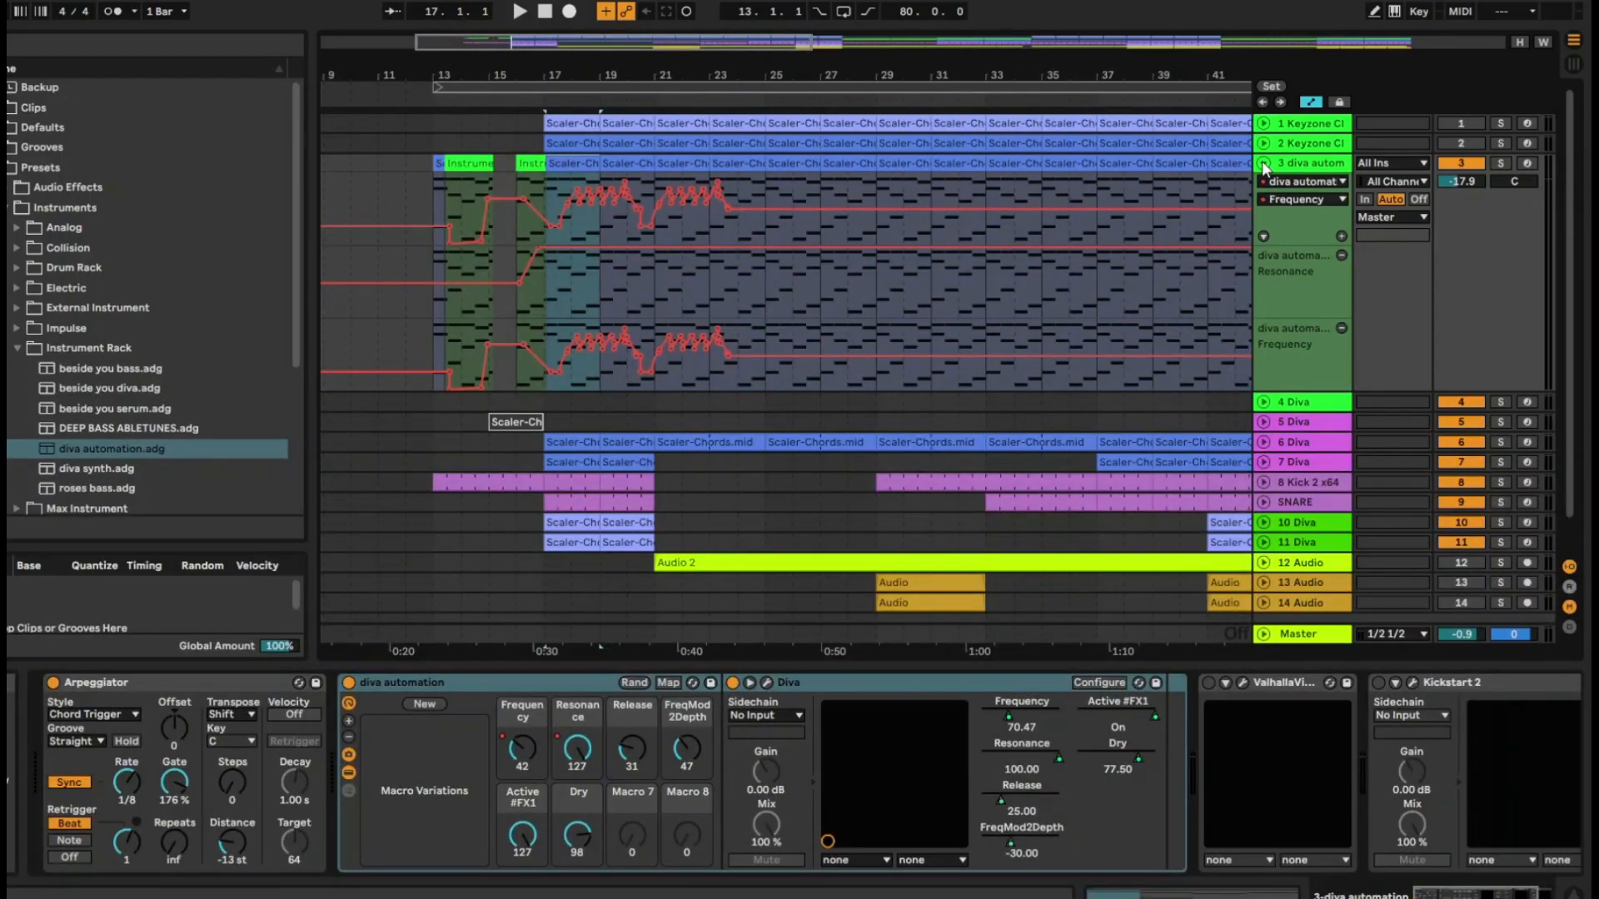
key(a)
click(1264, 164)
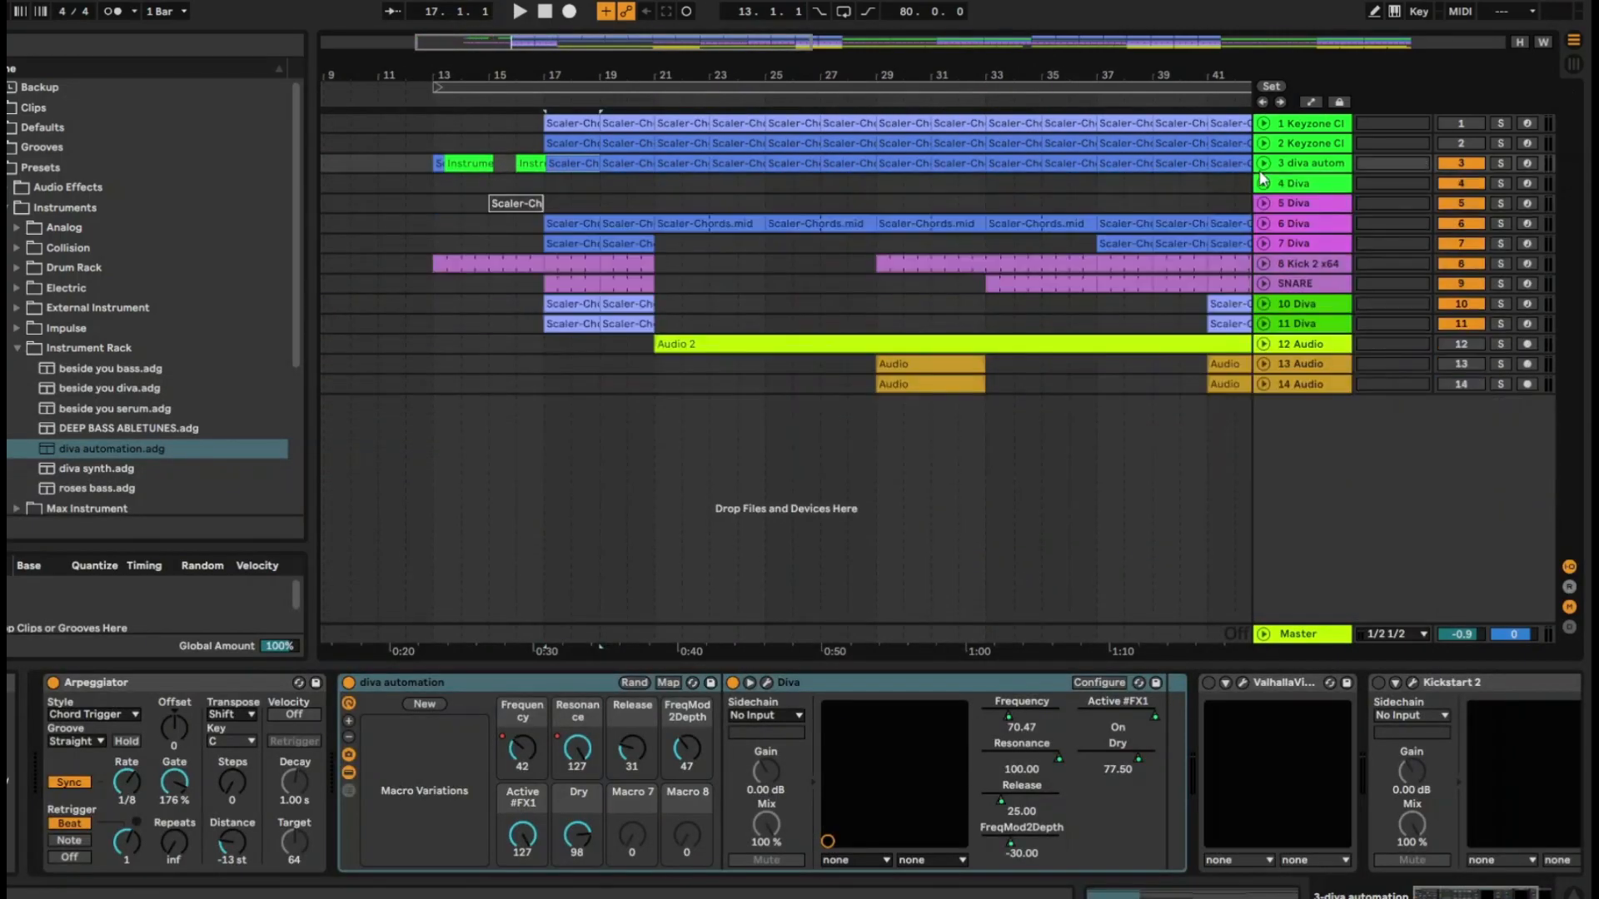
double_click(573, 157)
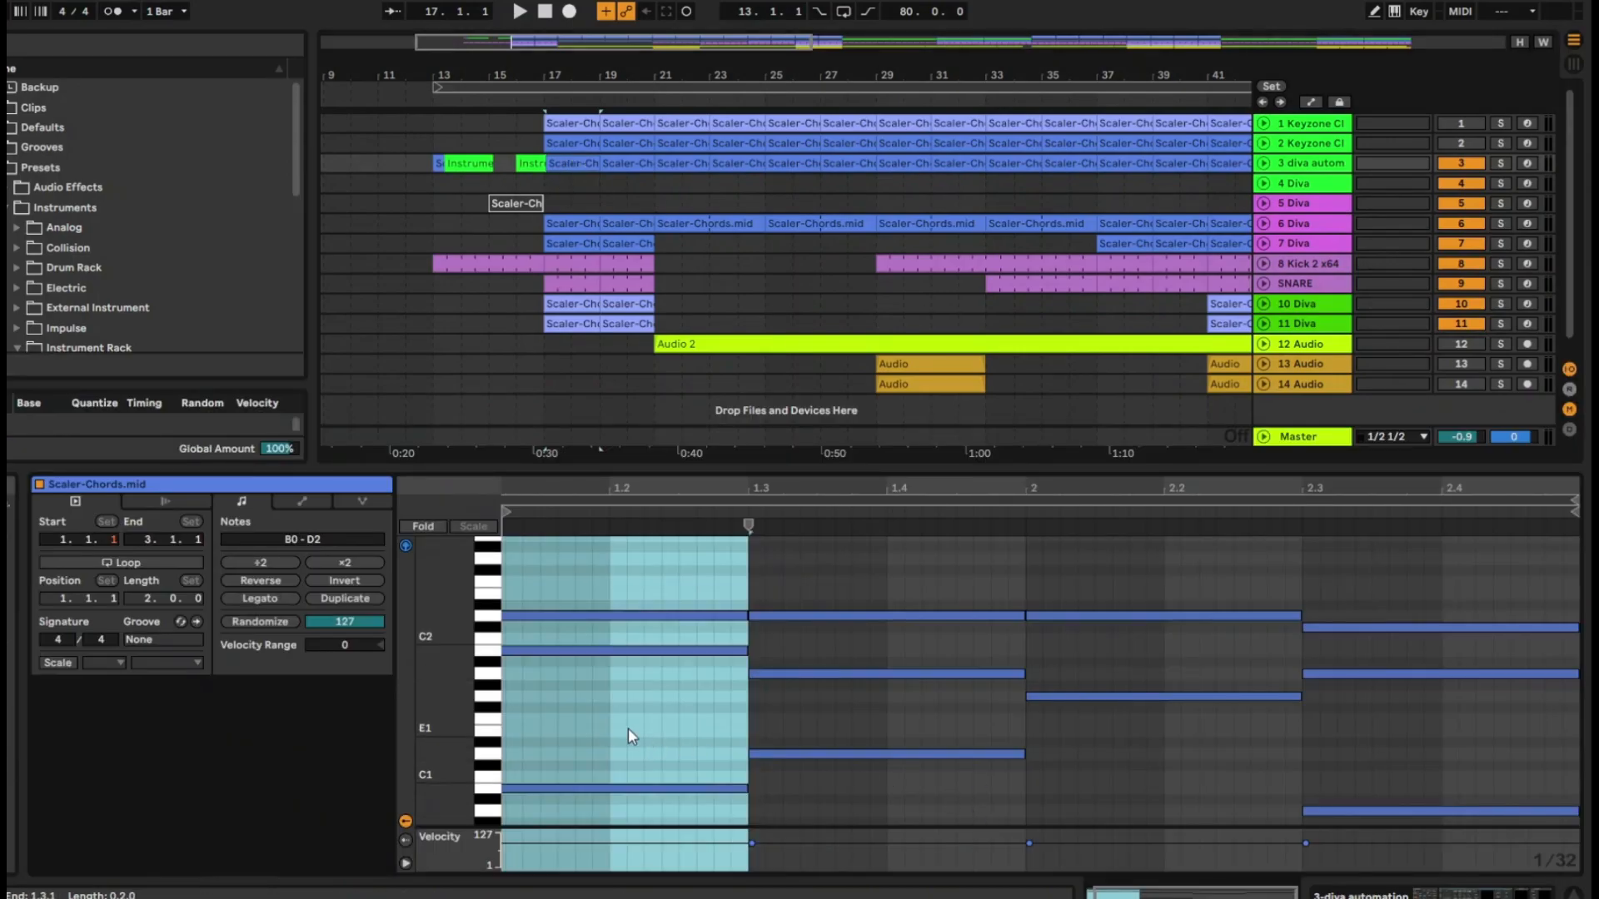
click(628, 728)
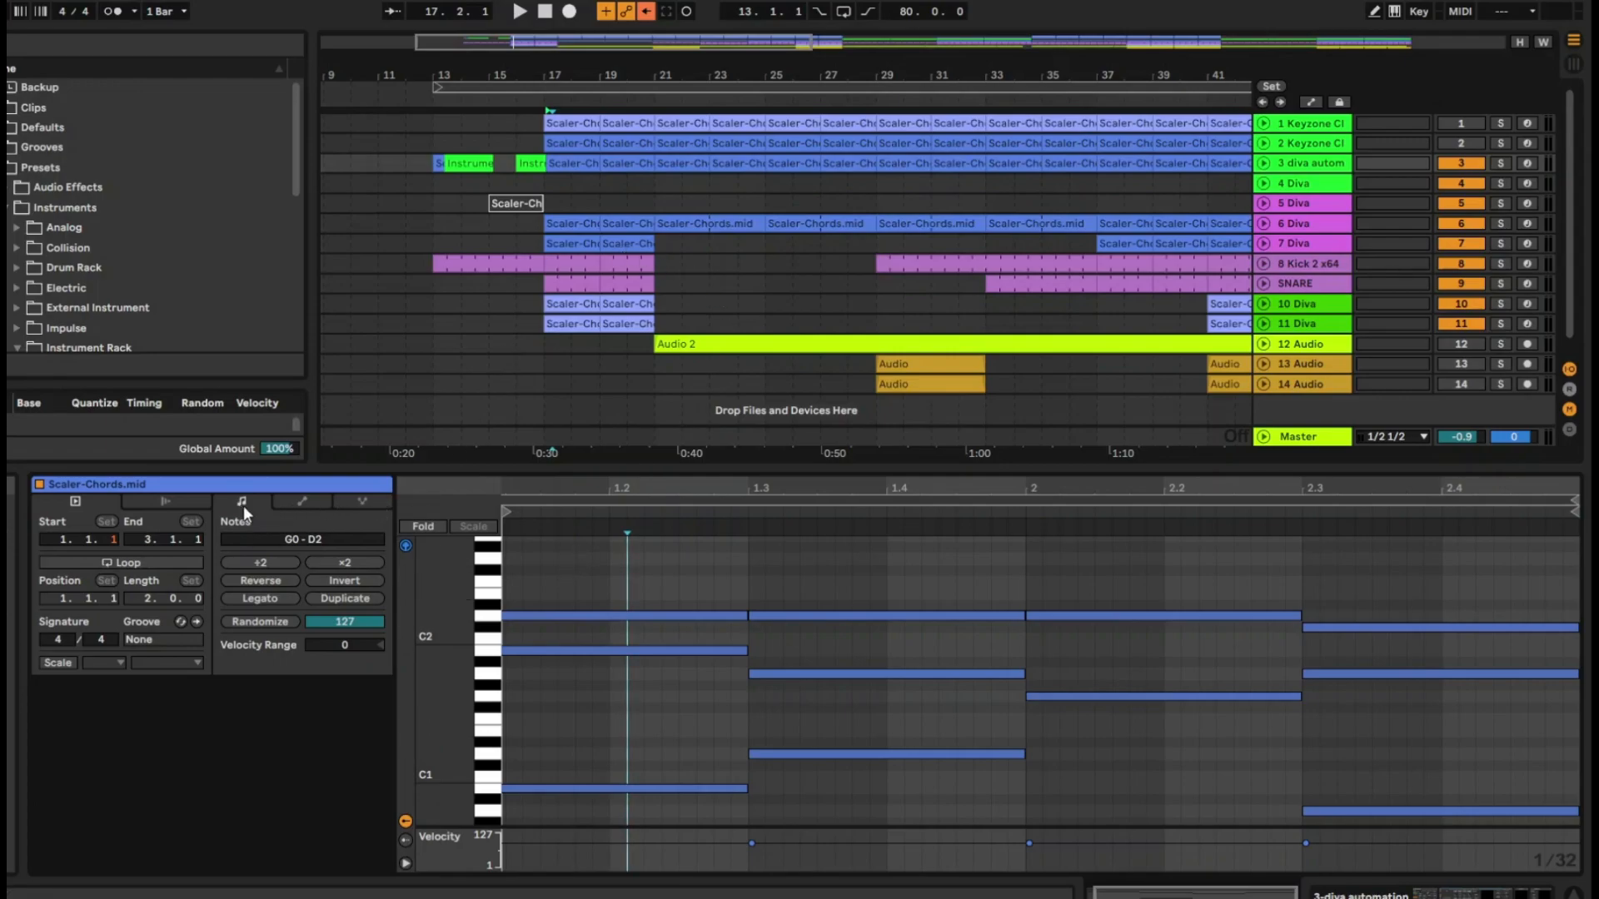
drag(612, 577, 1089, 767)
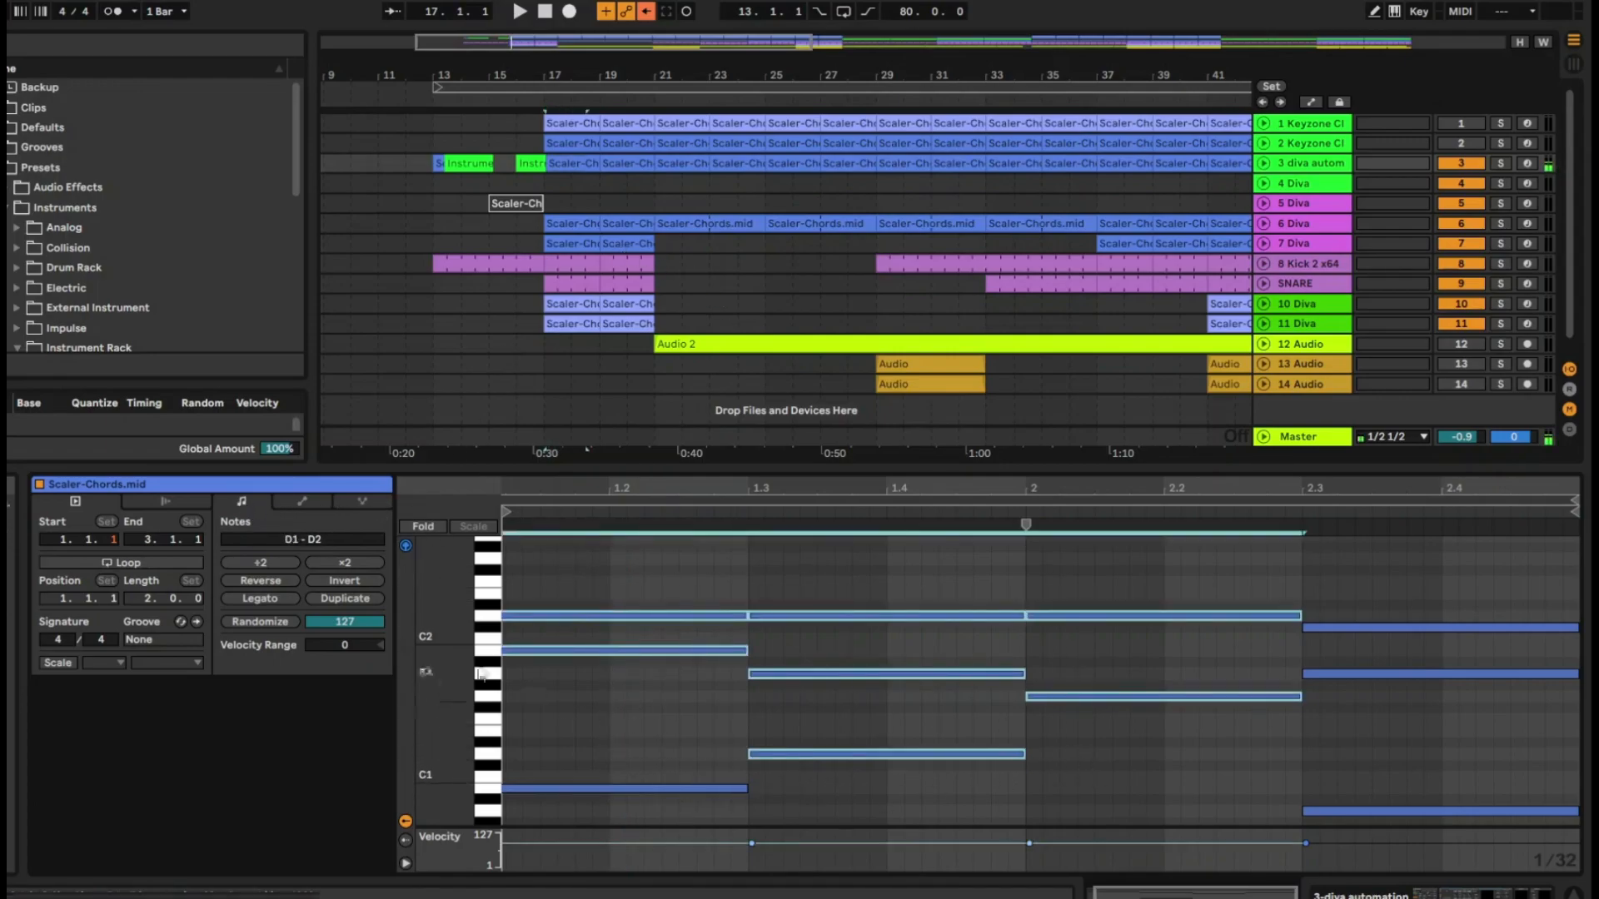
Show the clip's envelopes and choose MIDI Ctrl with Pitch Bend as the parameter
click(310, 500)
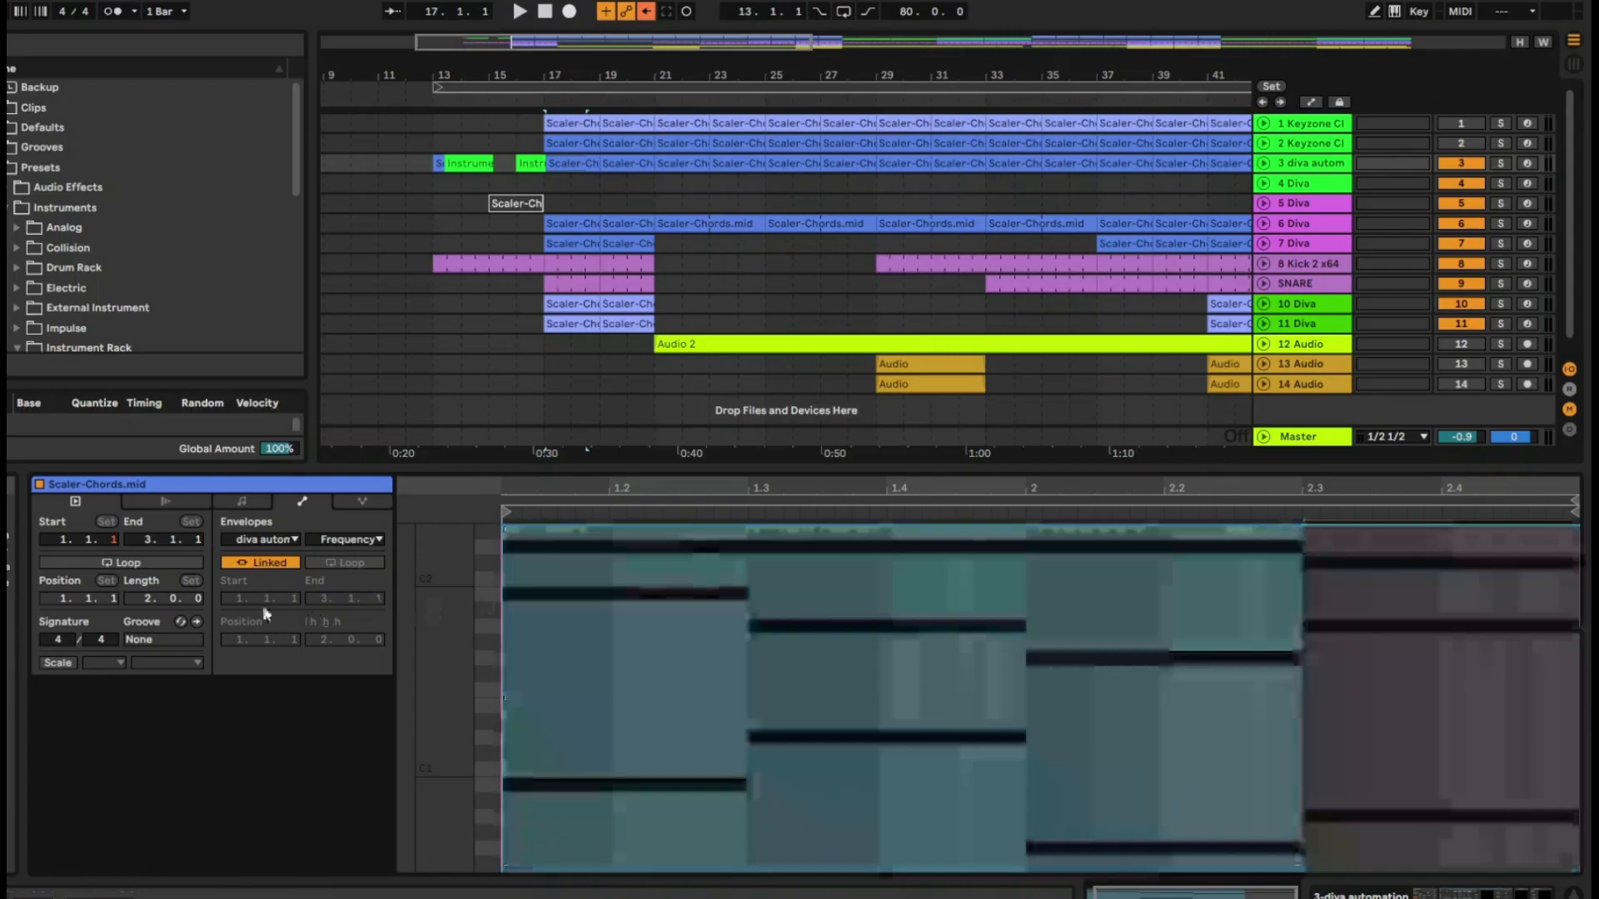
click(265, 539)
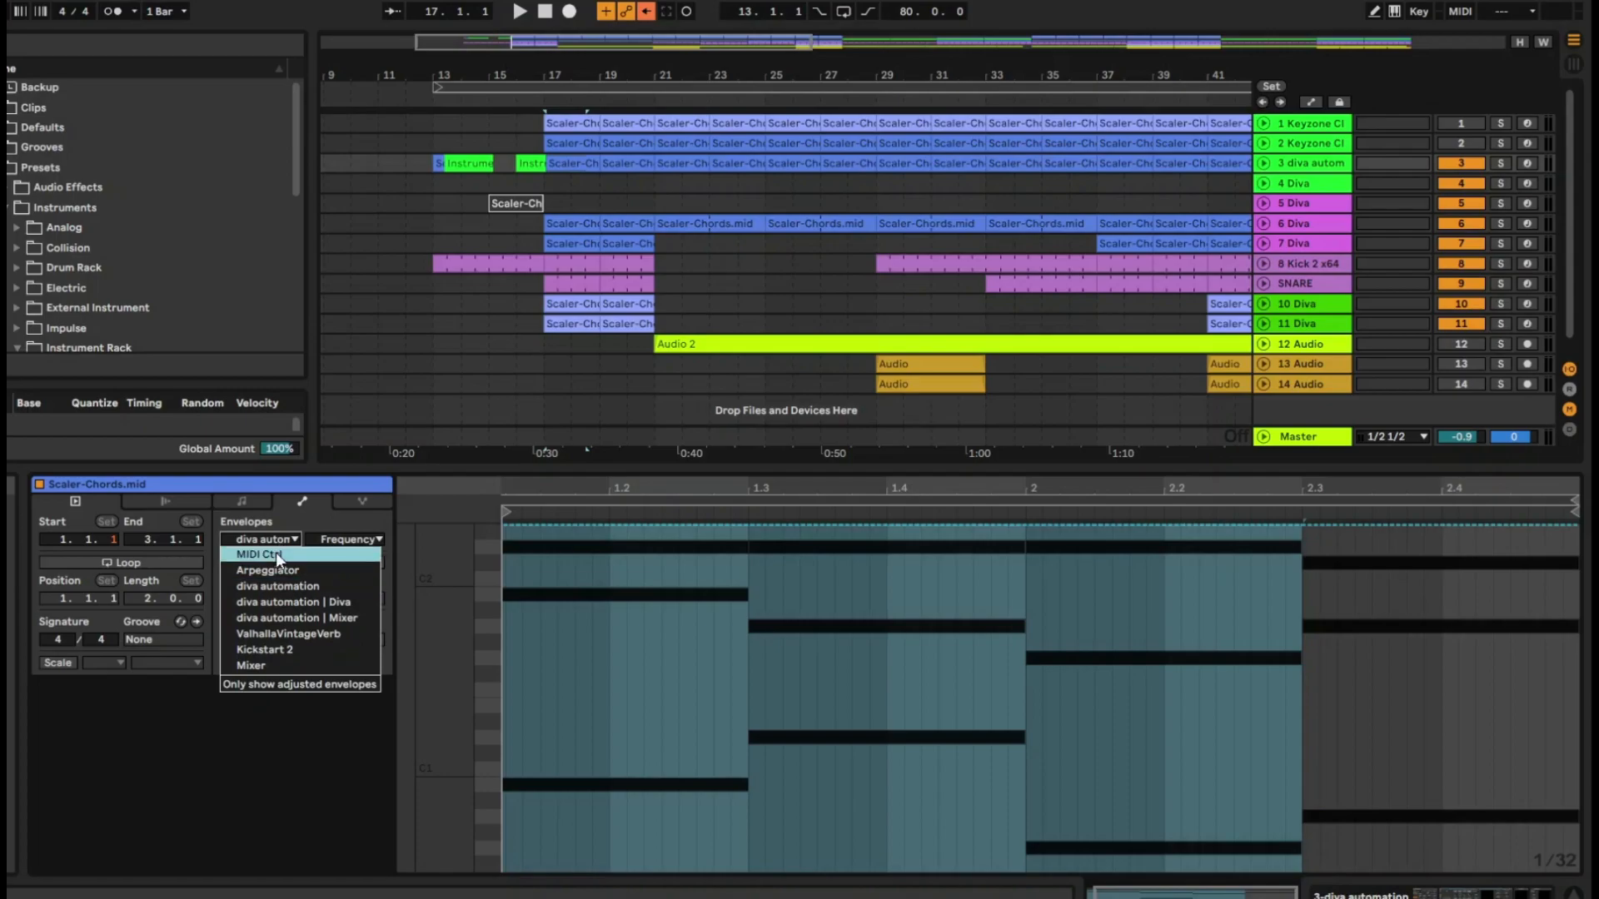
click(277, 552)
click(349, 539)
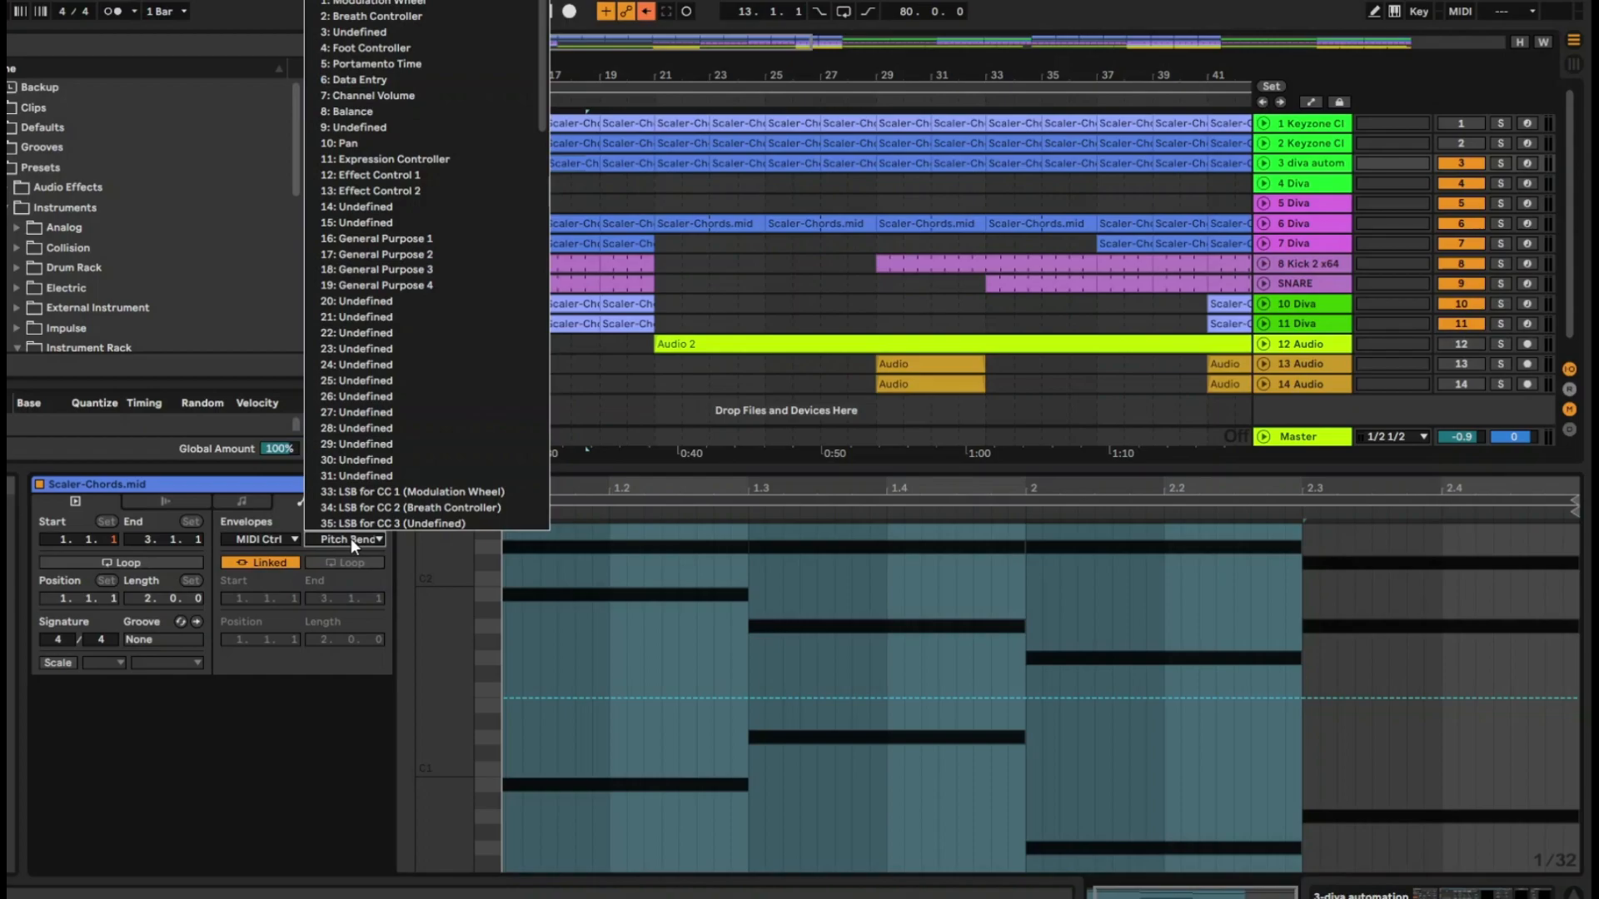
click(352, 538)
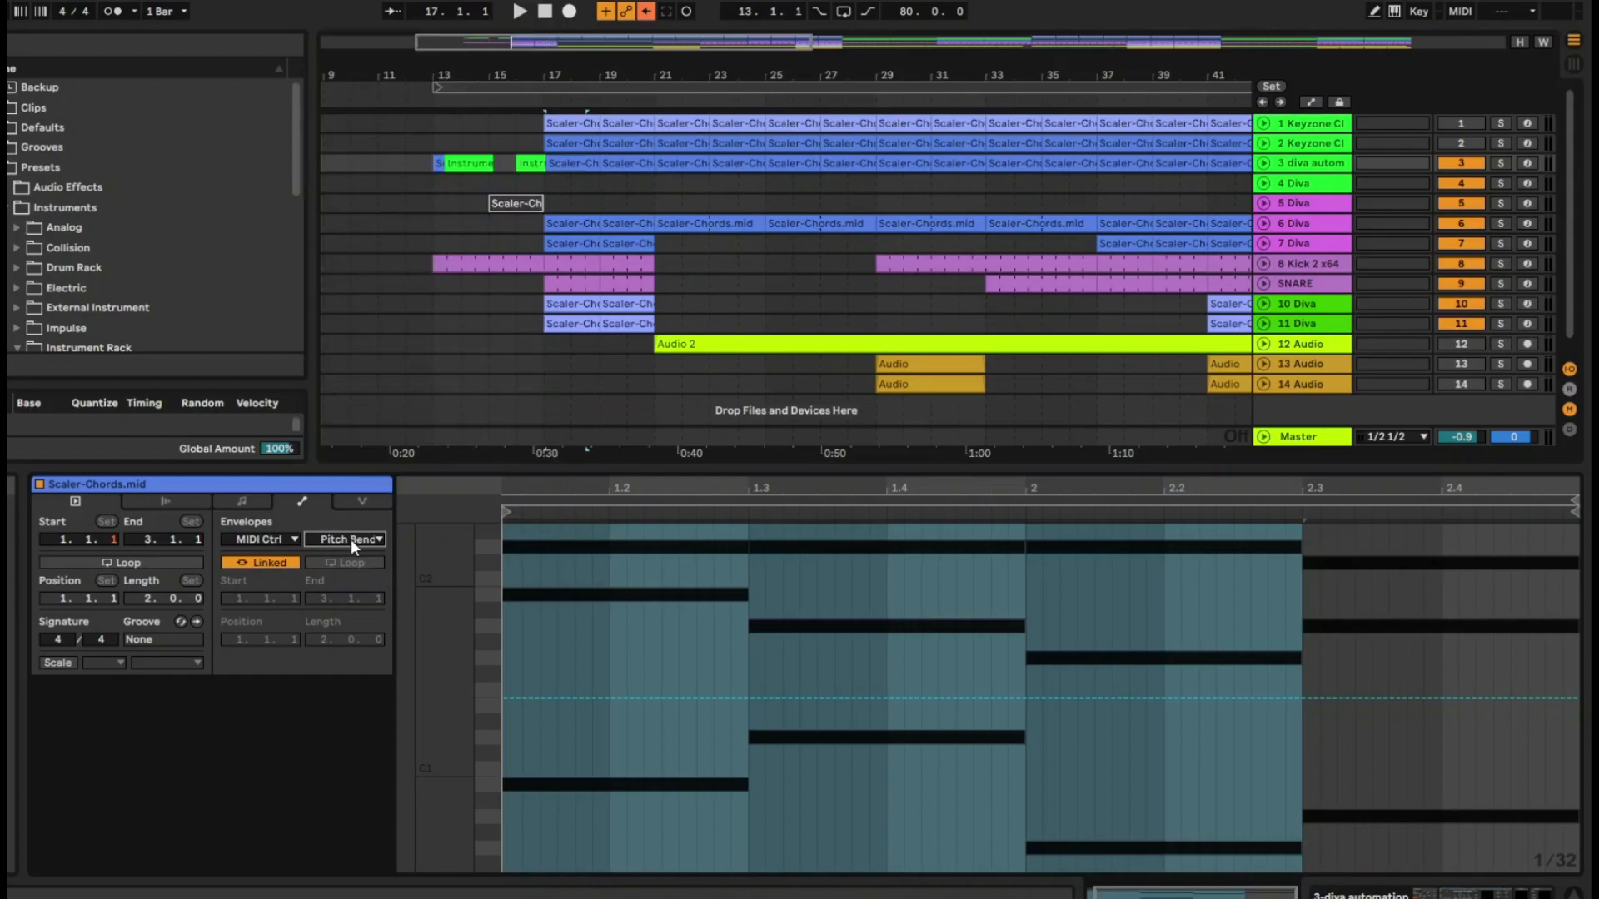
Draw a Pitch Bend ramp from about 1.2.3 up to 6543 at about 2.2.3, and audition it with the track soloed
click(676, 698)
drag(1082, 696, 1236, 565)
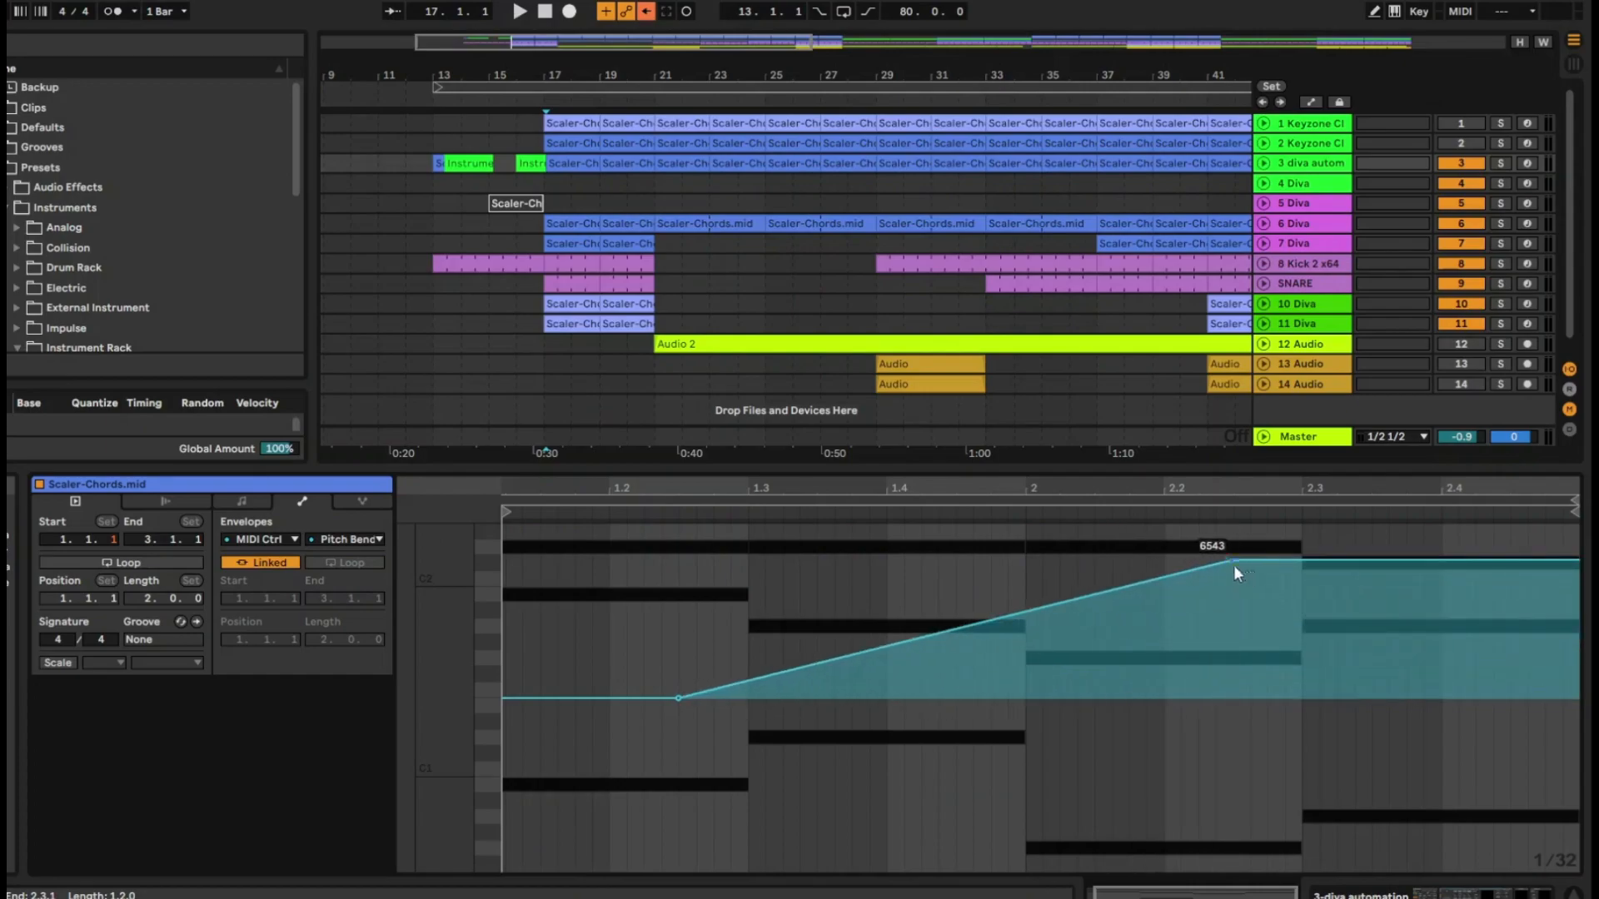
click(1500, 163)
key(space)
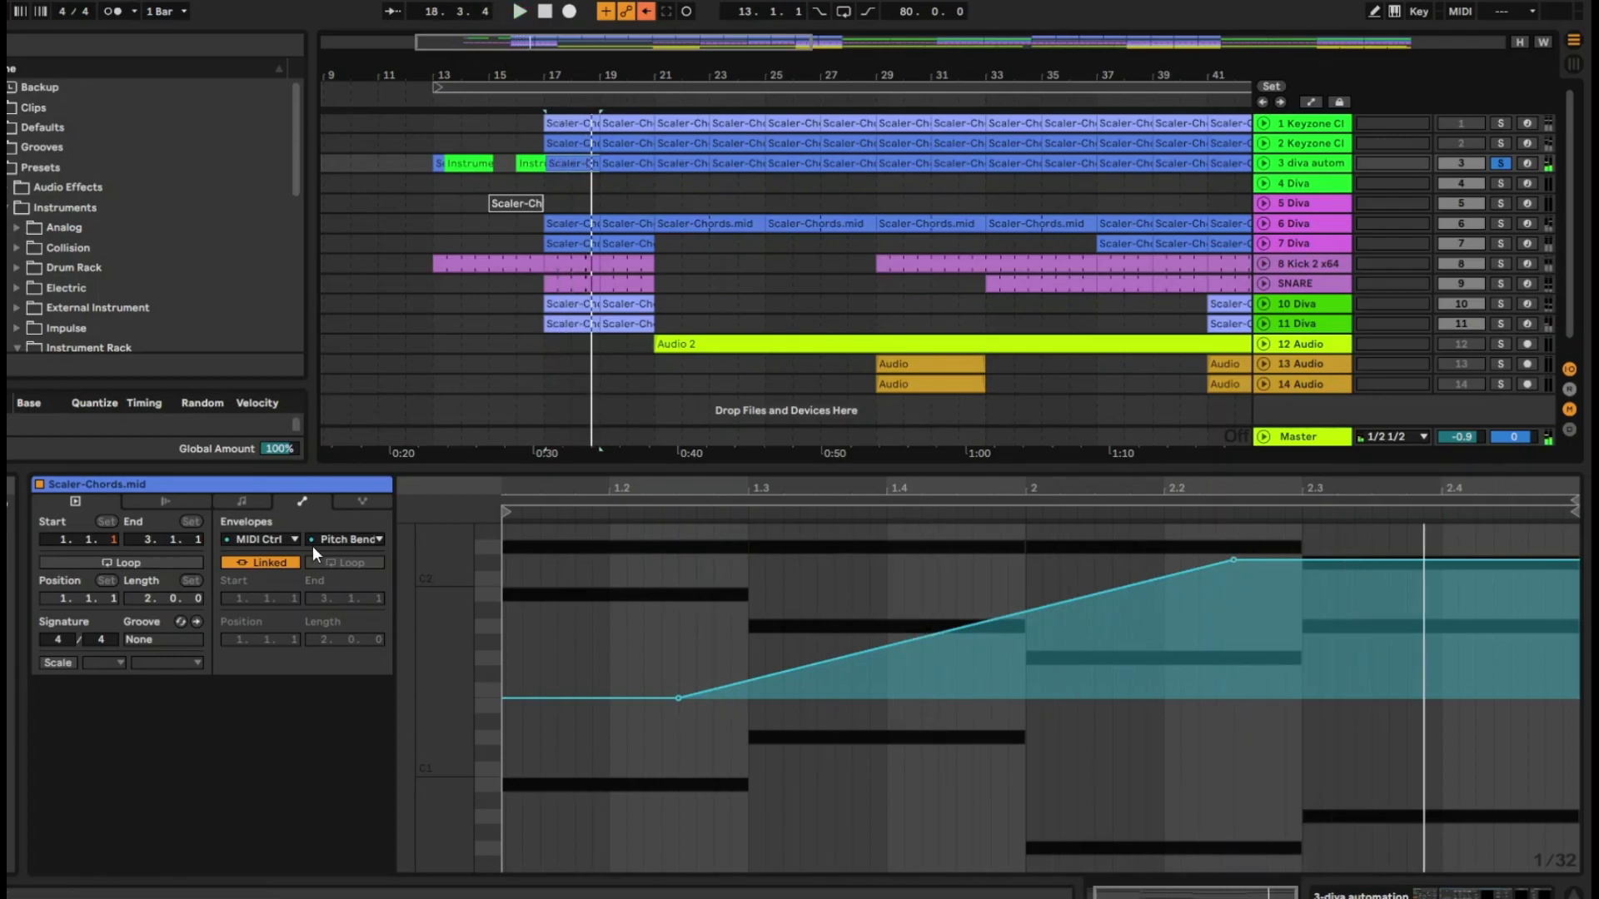
Switch the clip envelope to 5: Portamento Time and draw a ramp from about 1.3.4 up to about 61 at 2.2
click(339, 541)
click(338, 538)
click(337, 538)
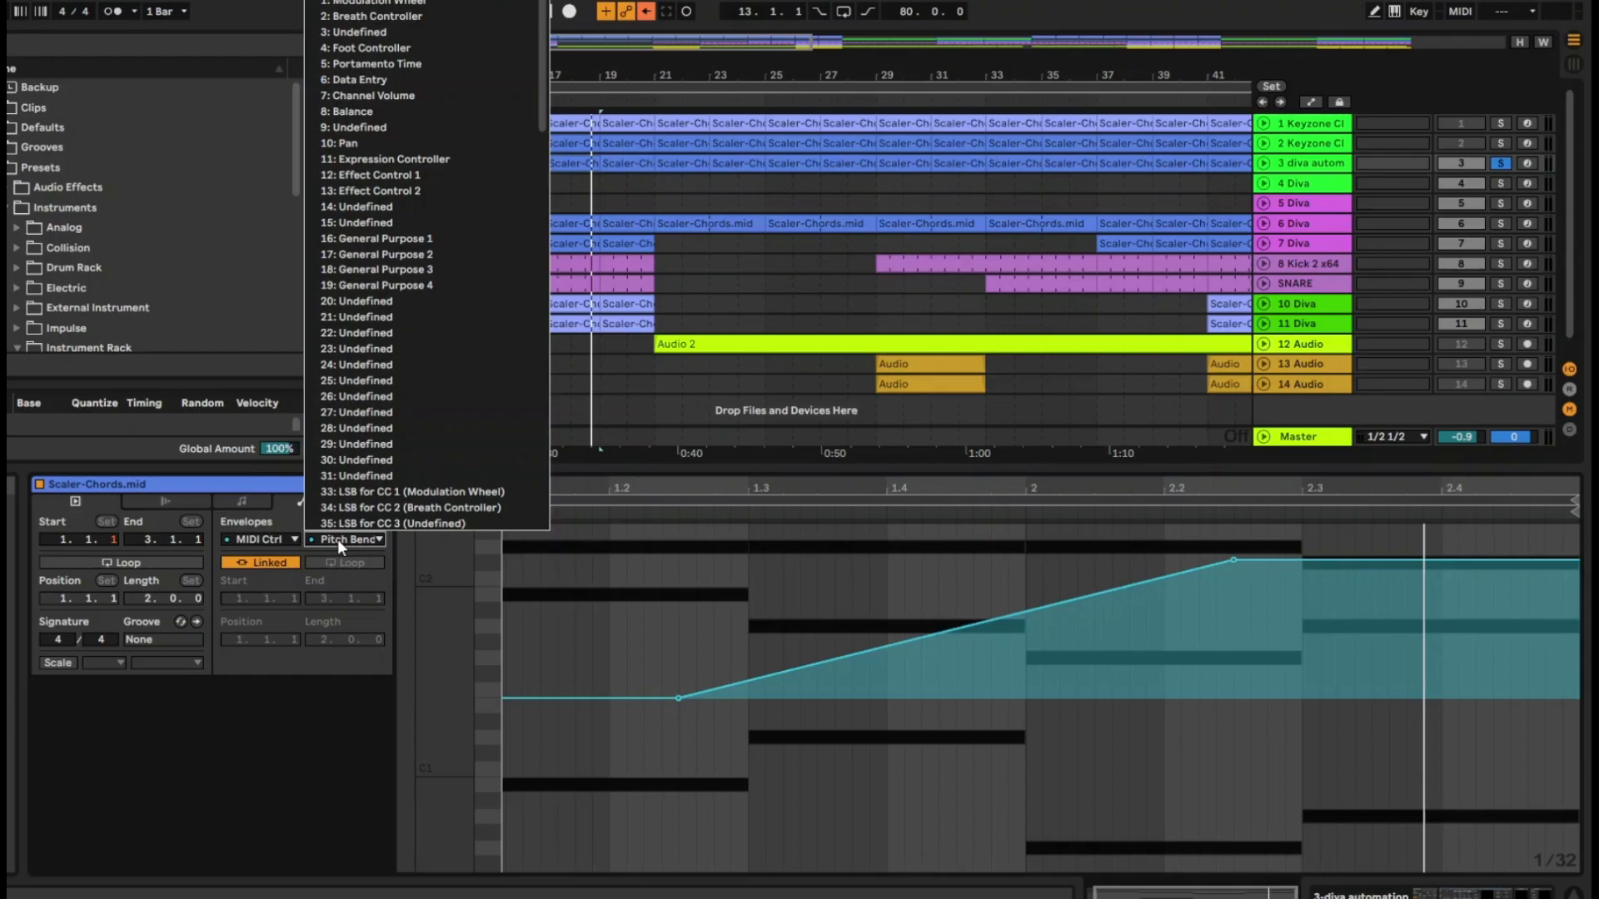
click(377, 65)
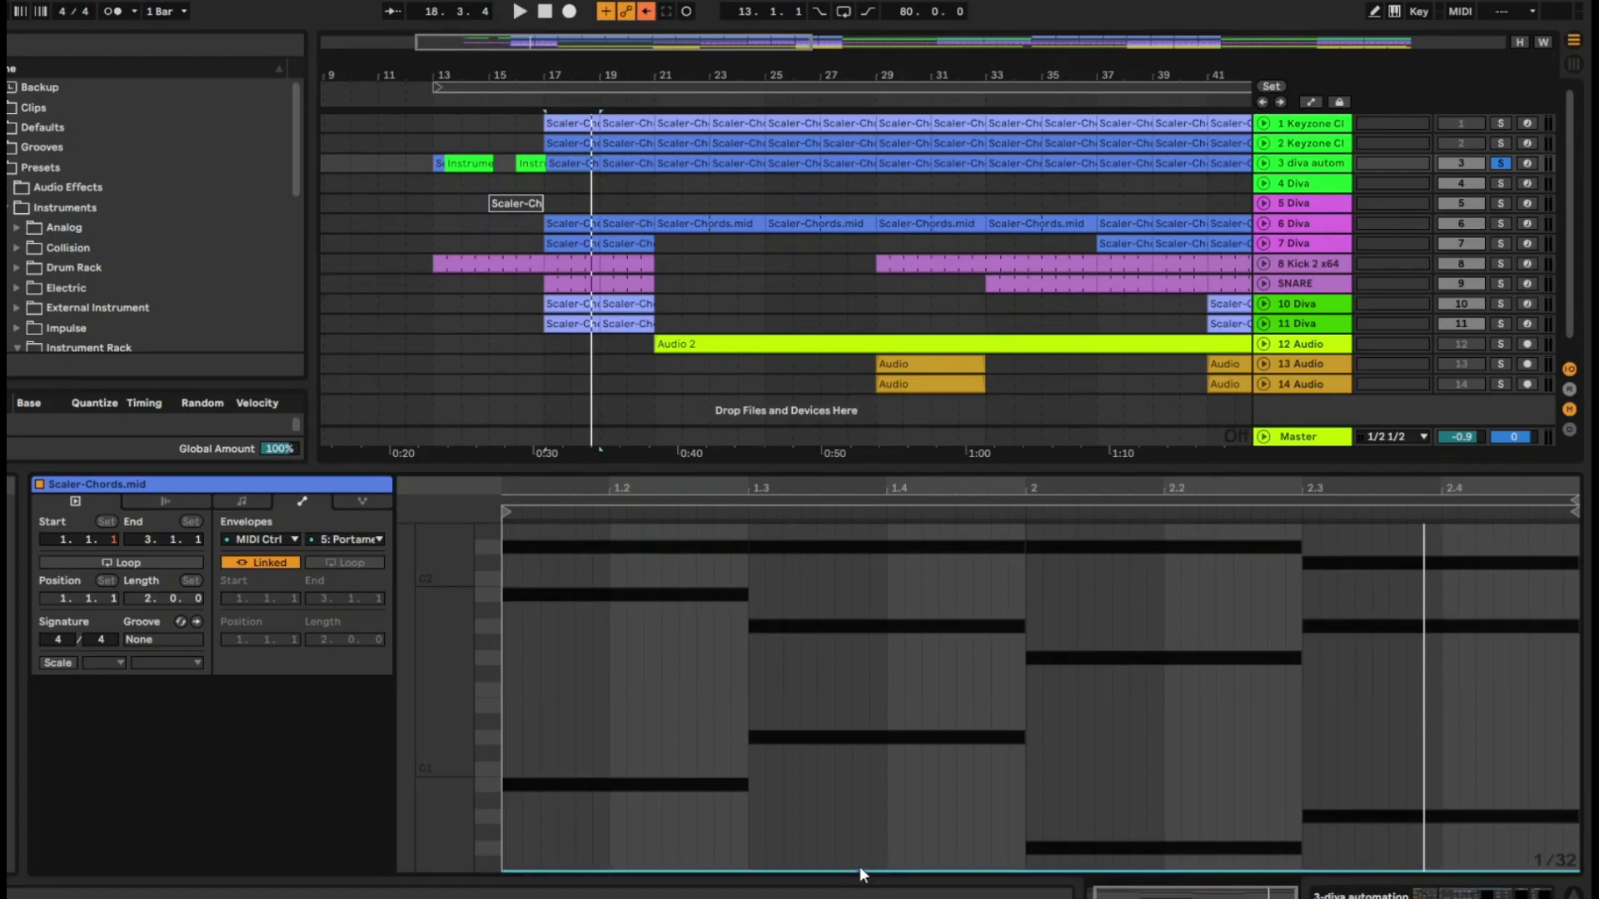
drag(939, 868, 1163, 705)
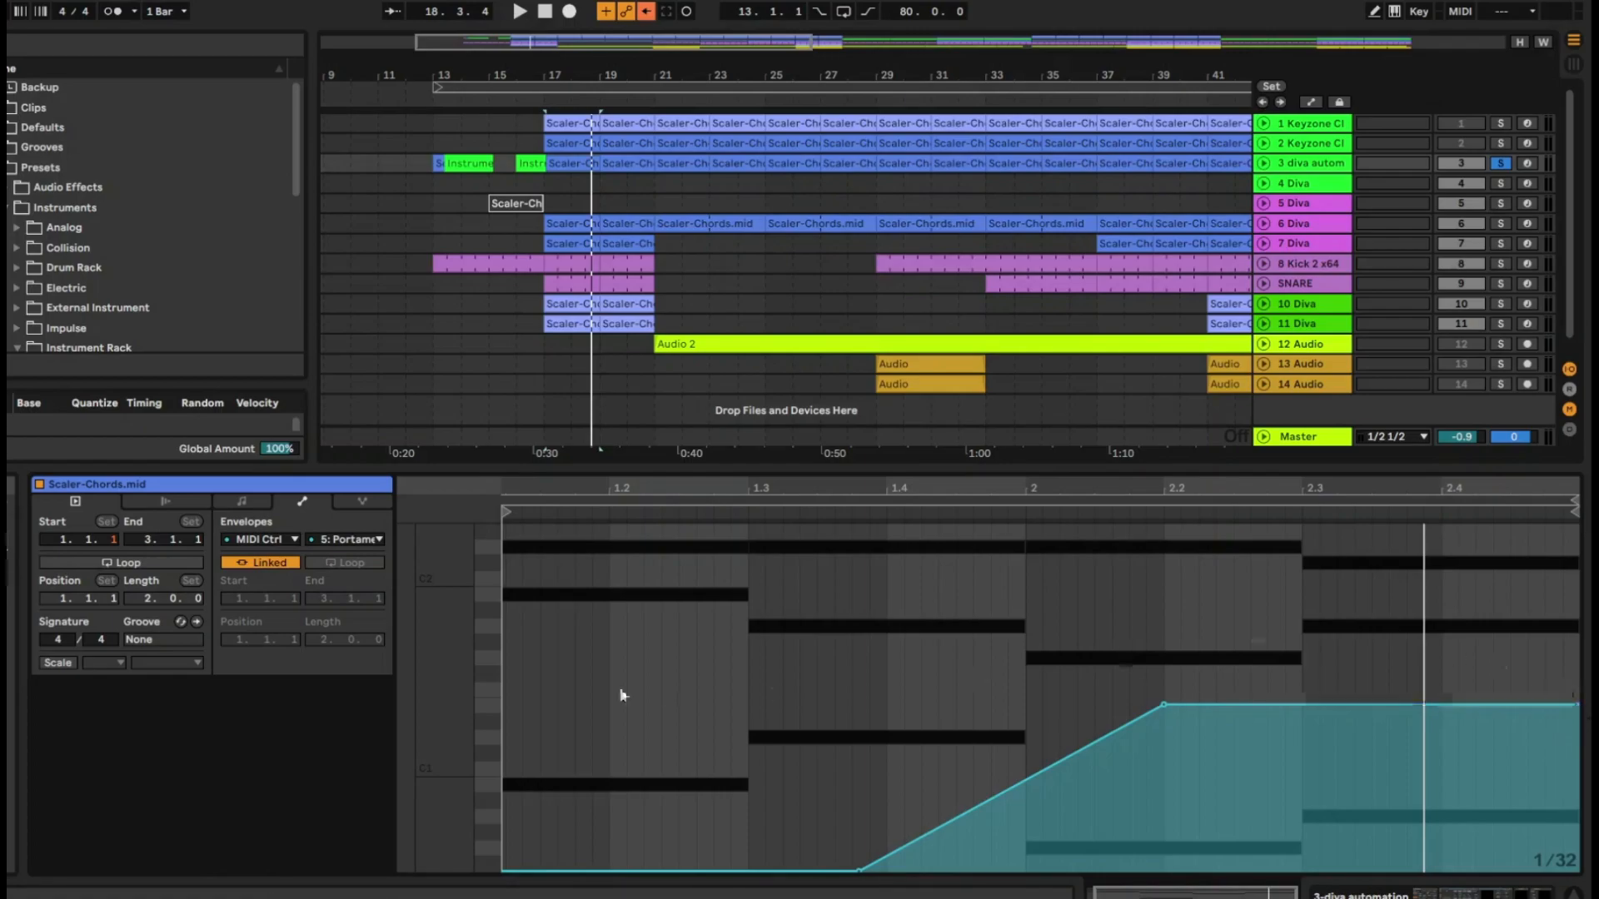
Unlink the Portamento Time envelope from the clip and look through the options for its breakpoint at 2.2
click(258, 562)
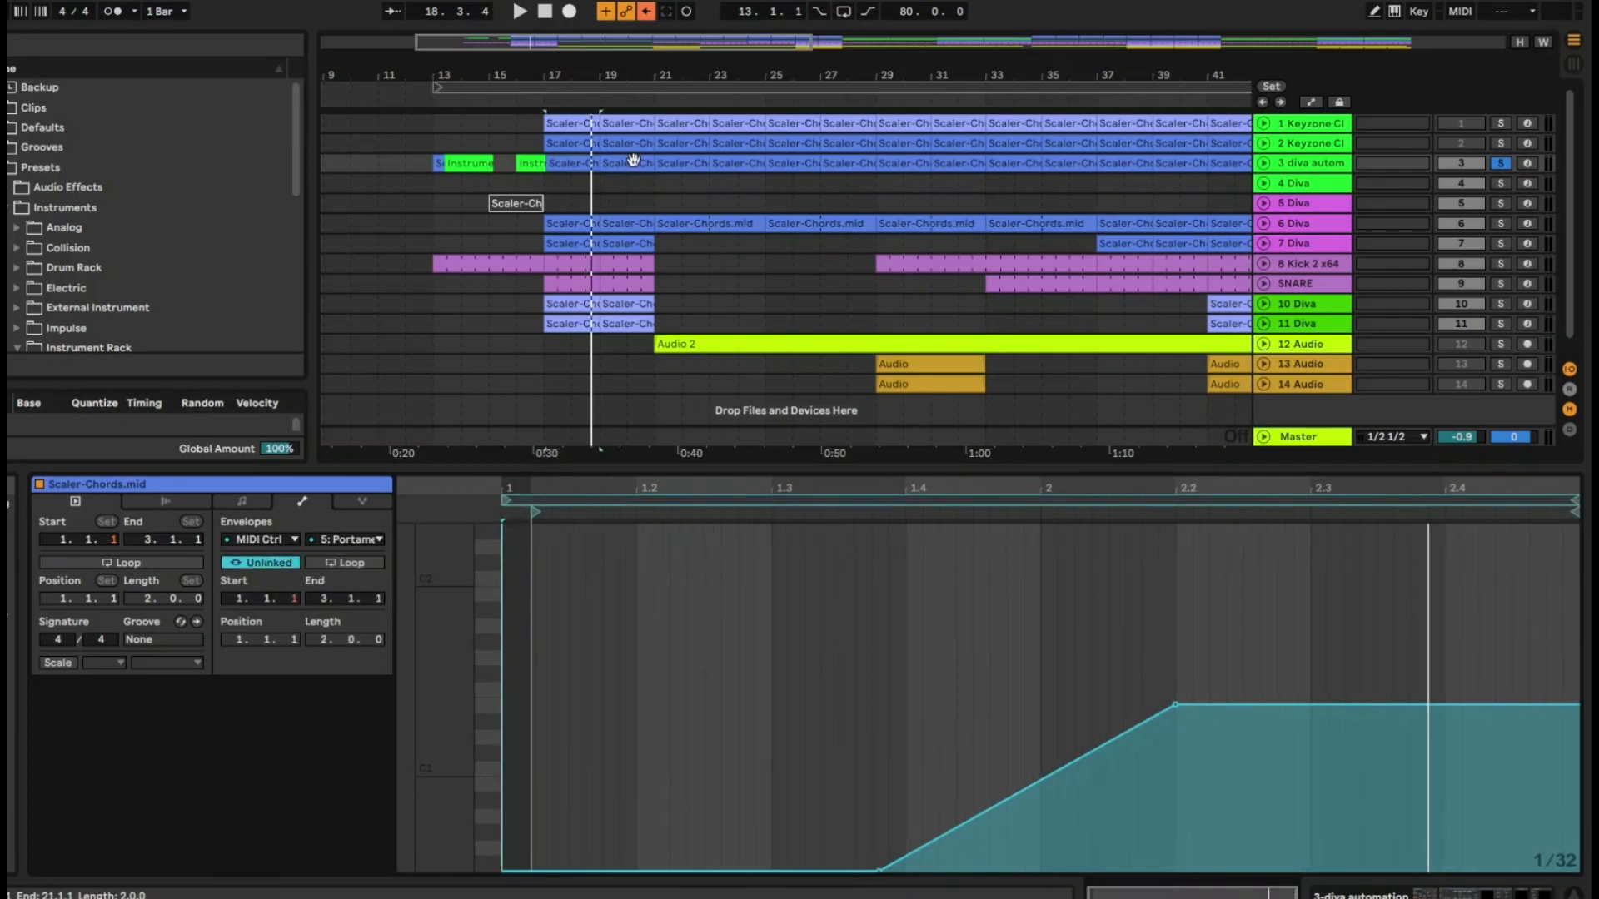
click(256, 562)
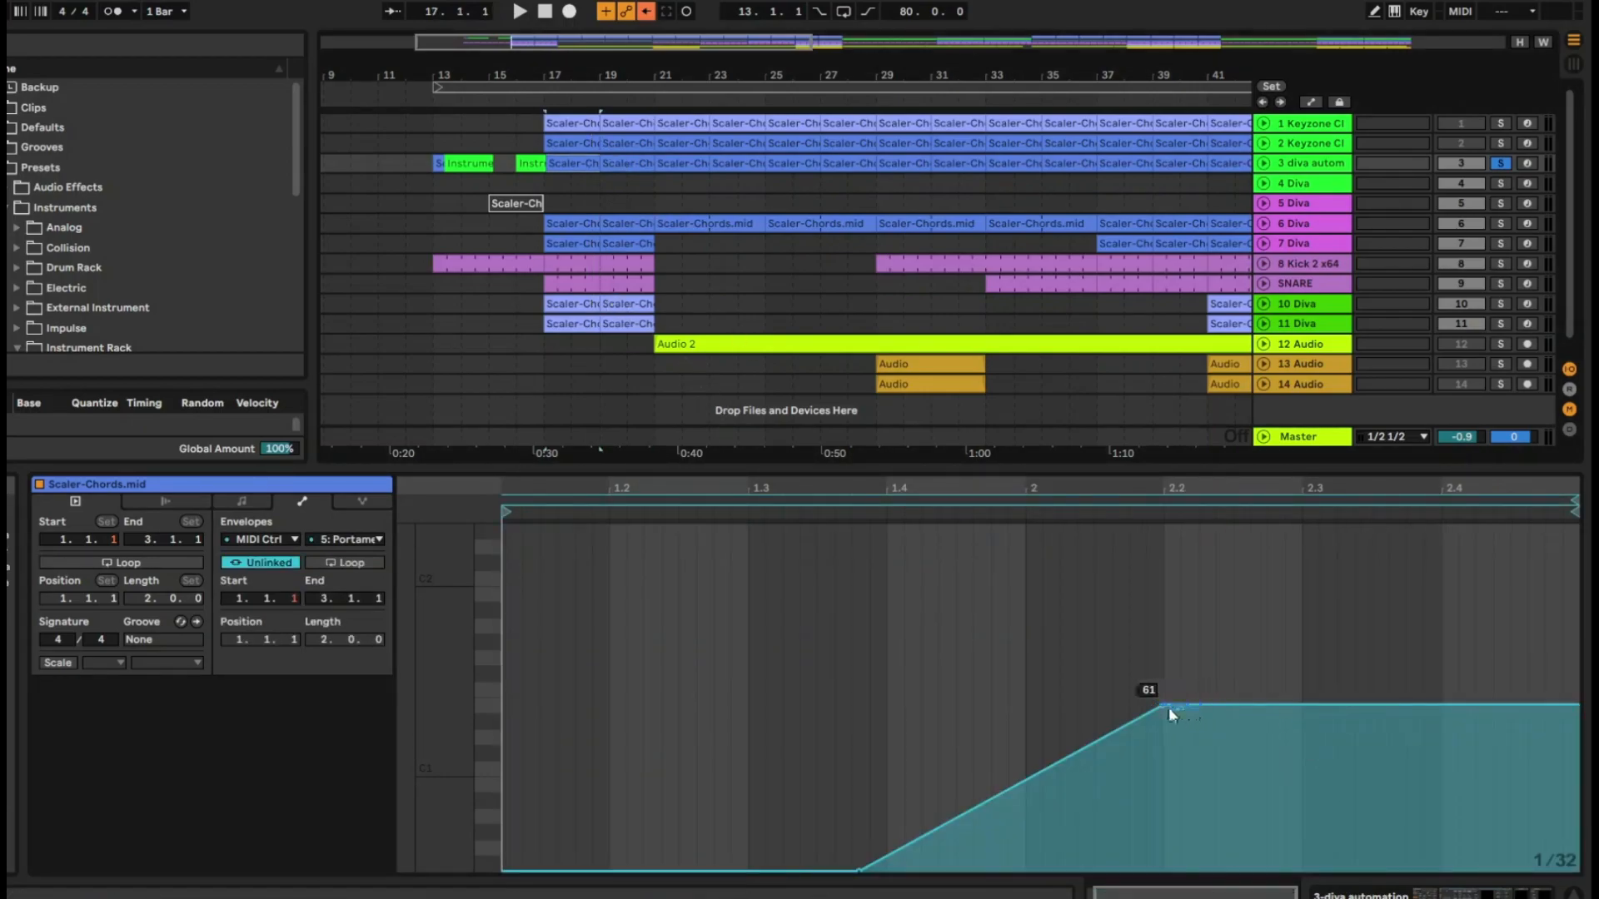
right_click(1164, 707)
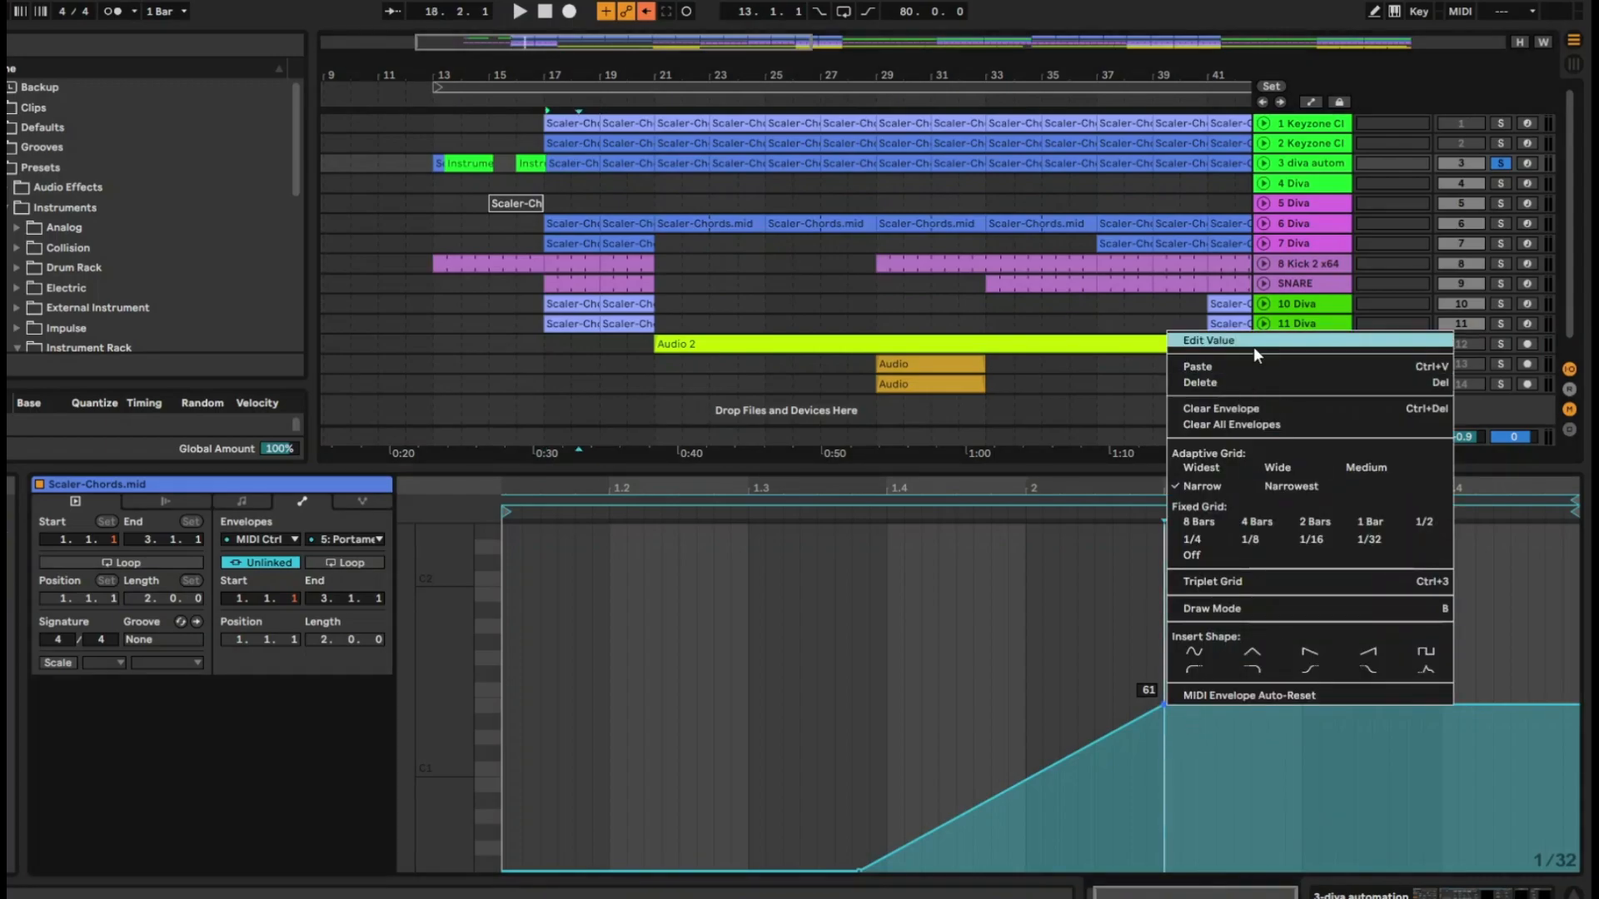
click(710, 671)
Insert an upward ramp shape into the Portamento Time envelope from about 1.3 to 2.3.3 and bend it into an exponential curve
drag(765, 671, 1368, 679)
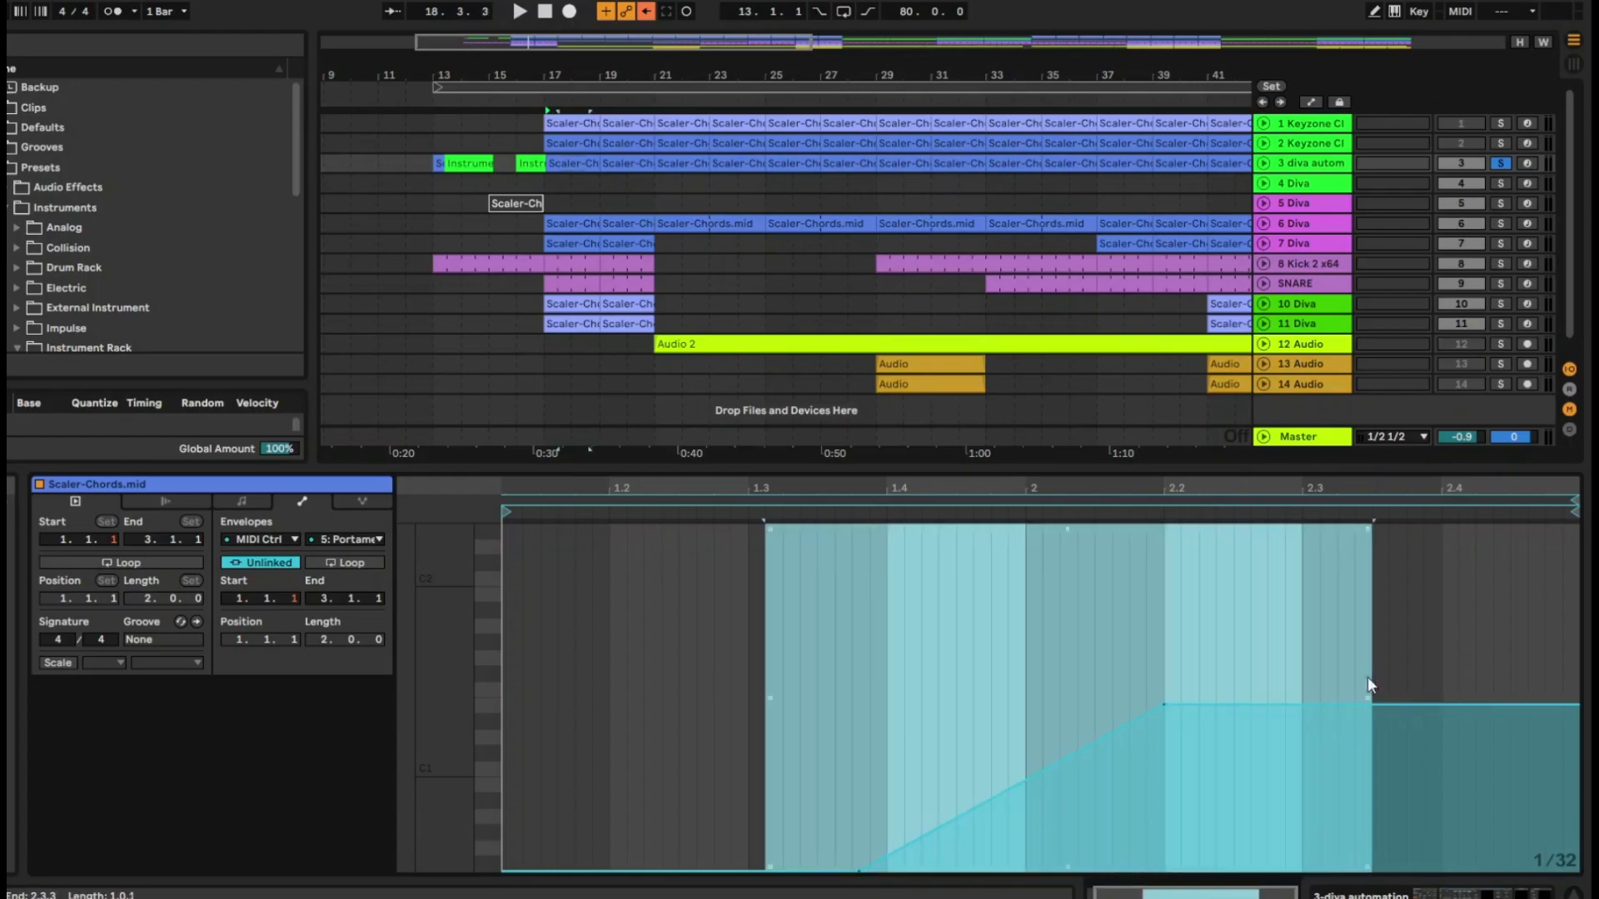
right_click(990, 686)
click(1151, 648)
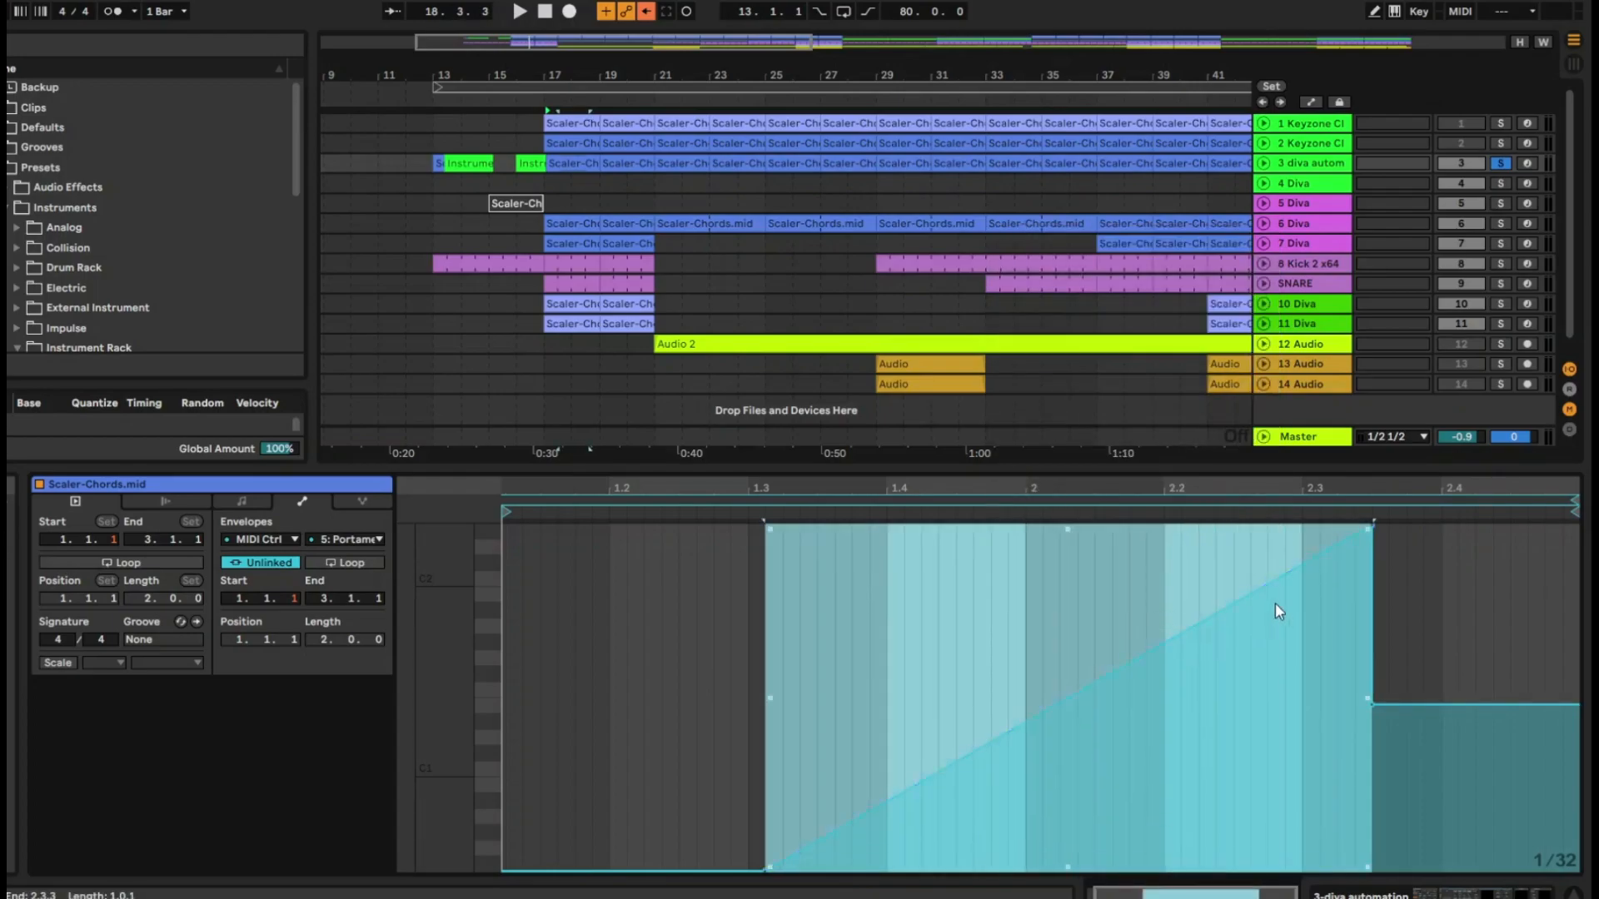
drag(1355, 536, 1356, 635)
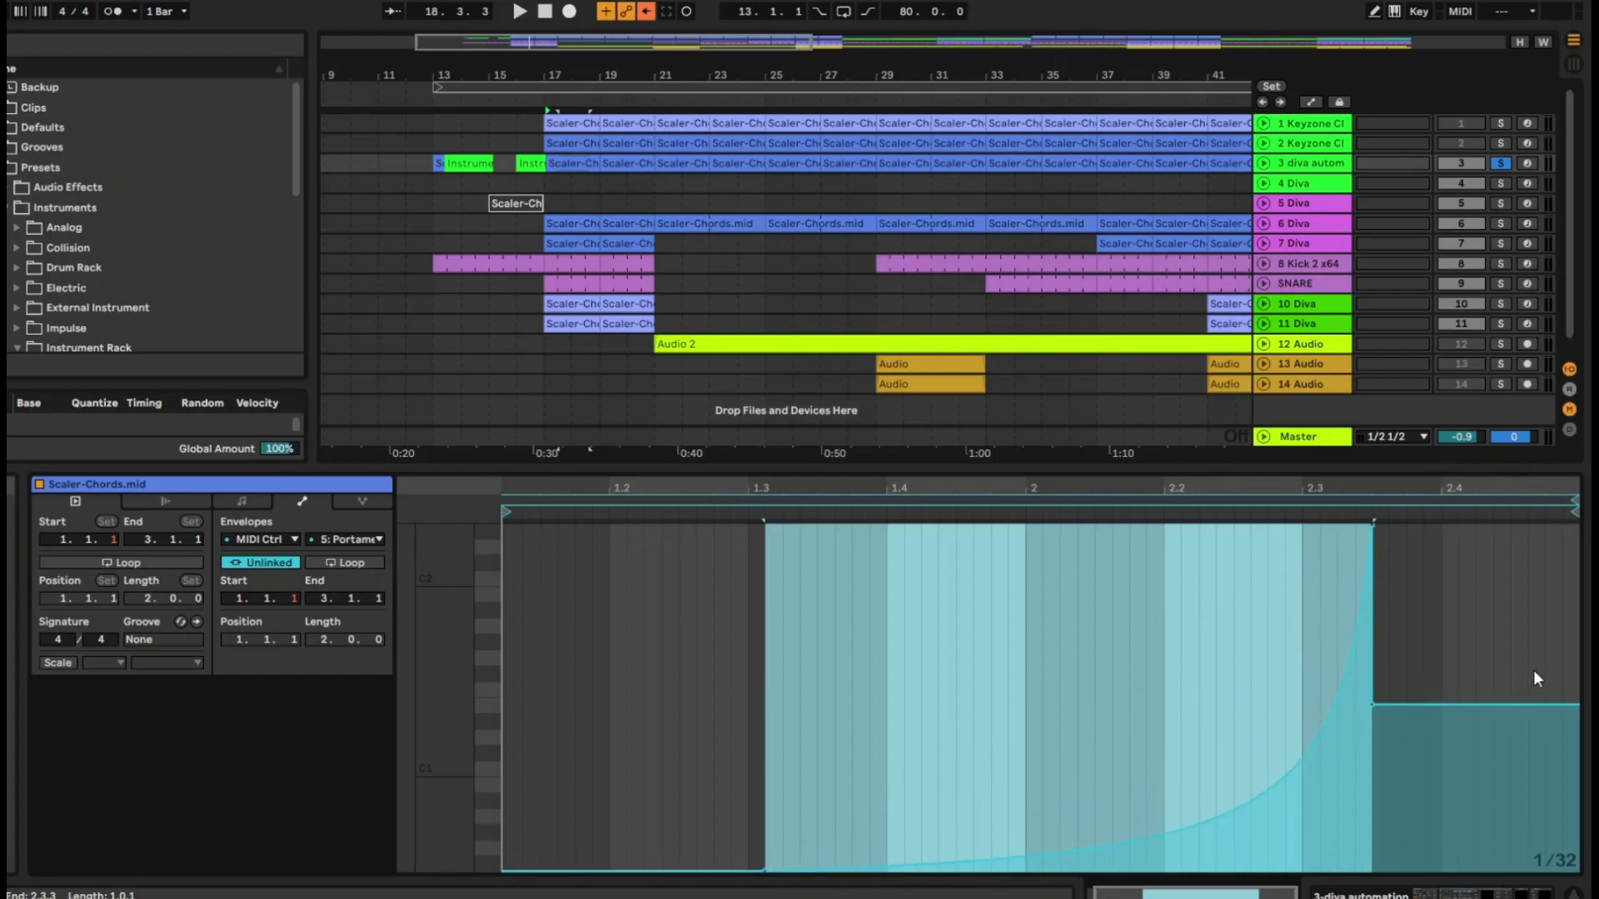
Show the clip's ValhallaVintageVerb Mix envelope and the ValhallaVintageVerb Device On automation on the expanded diva automation track
click(259, 538)
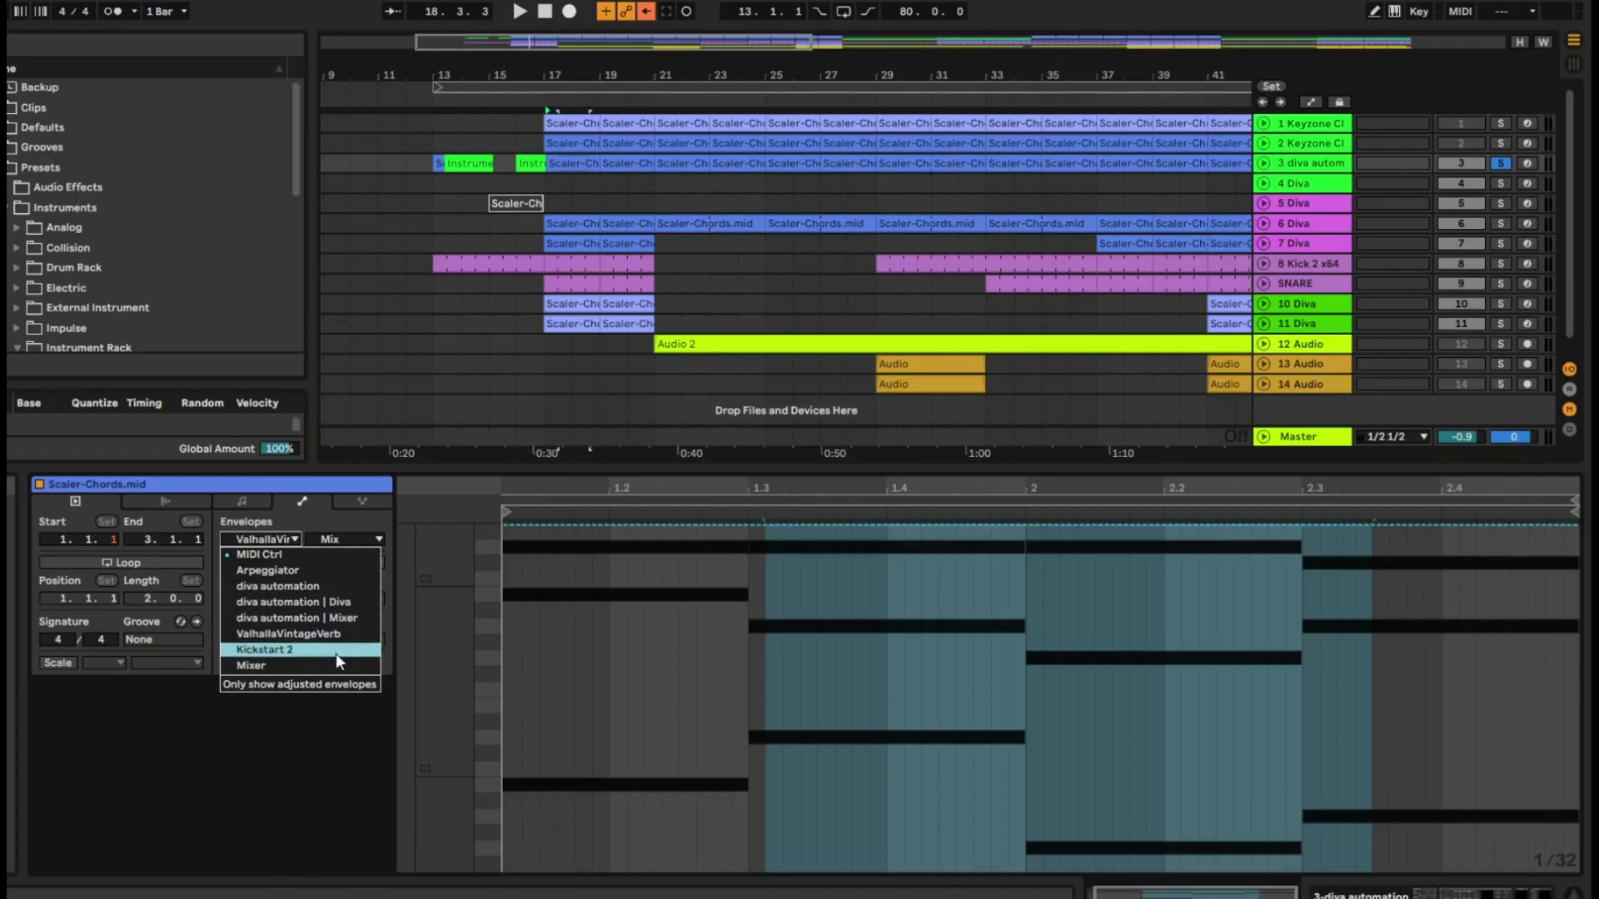
click(1277, 171)
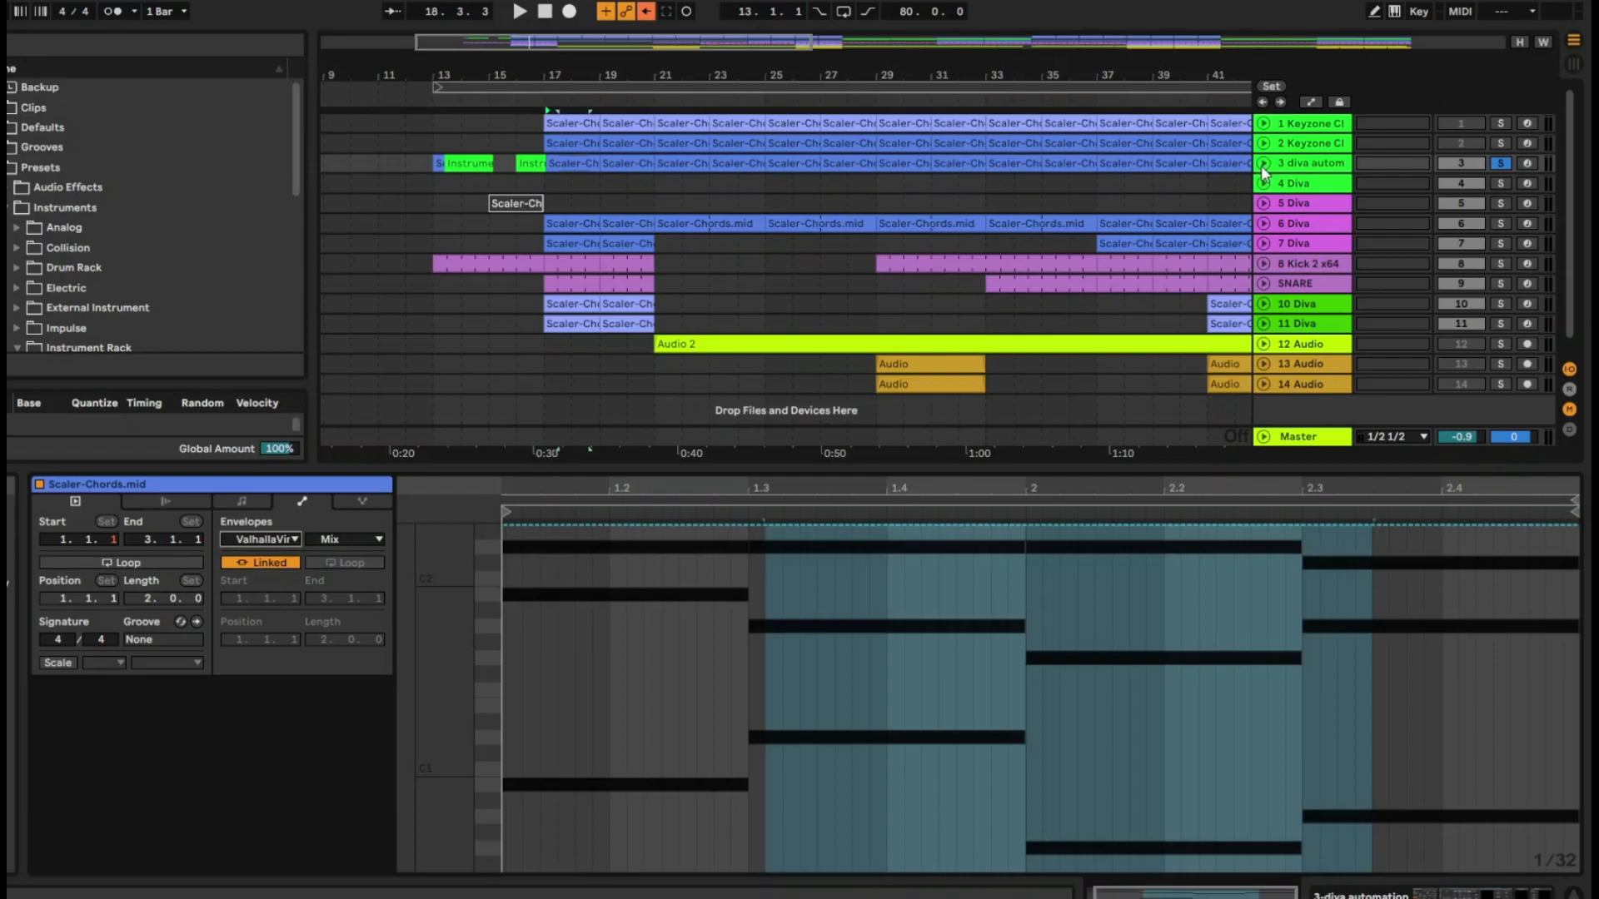
click(1263, 163)
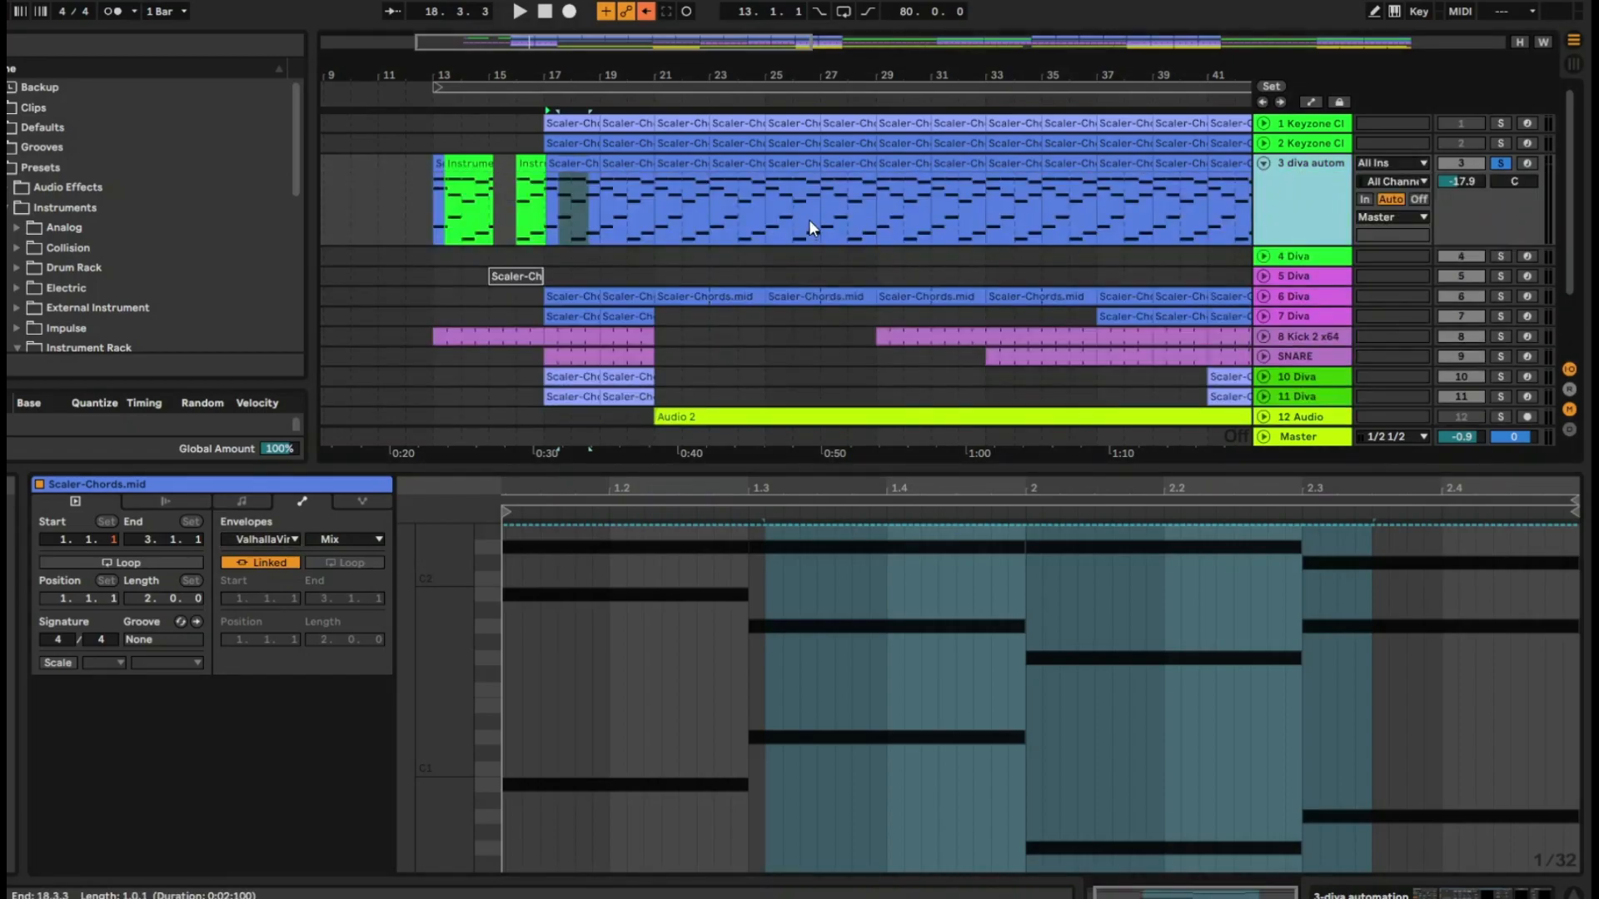
key(a)
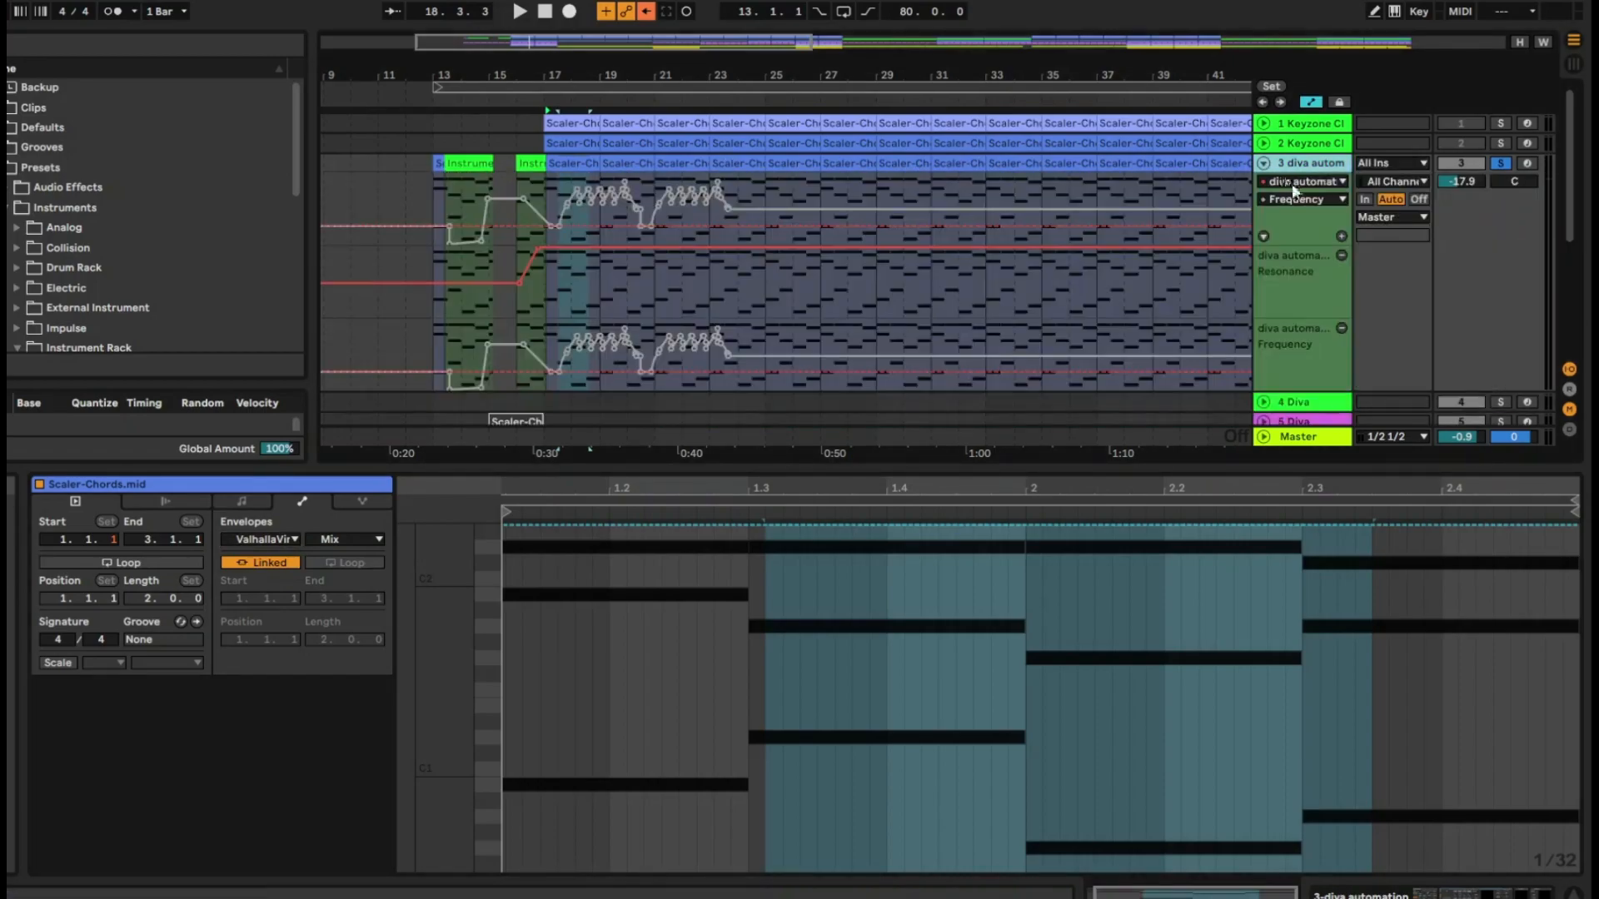
click(1292, 182)
click(1321, 276)
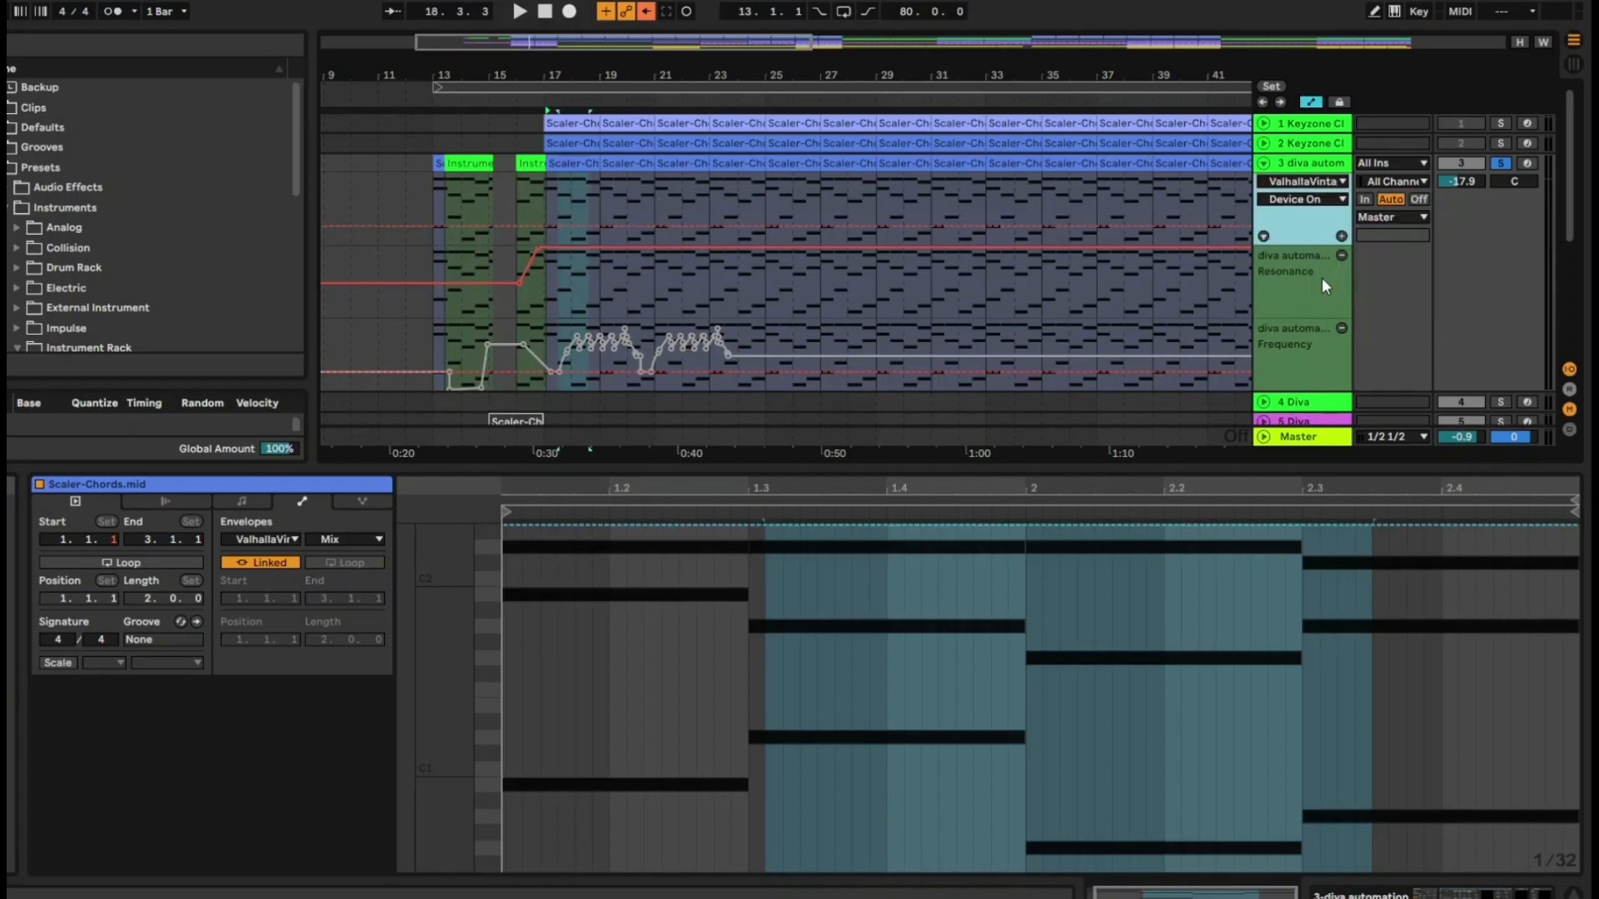
Try switching the reverb's Device On automation with breakpoints near bar 24, and place it in its own automation lane
click(648, 226)
drag(713, 189, 750, 190)
click(1341, 238)
Add a lane for each automated envelope on the diva automation track and review the resulting lanes
scroll(1206, 251, down, 1)
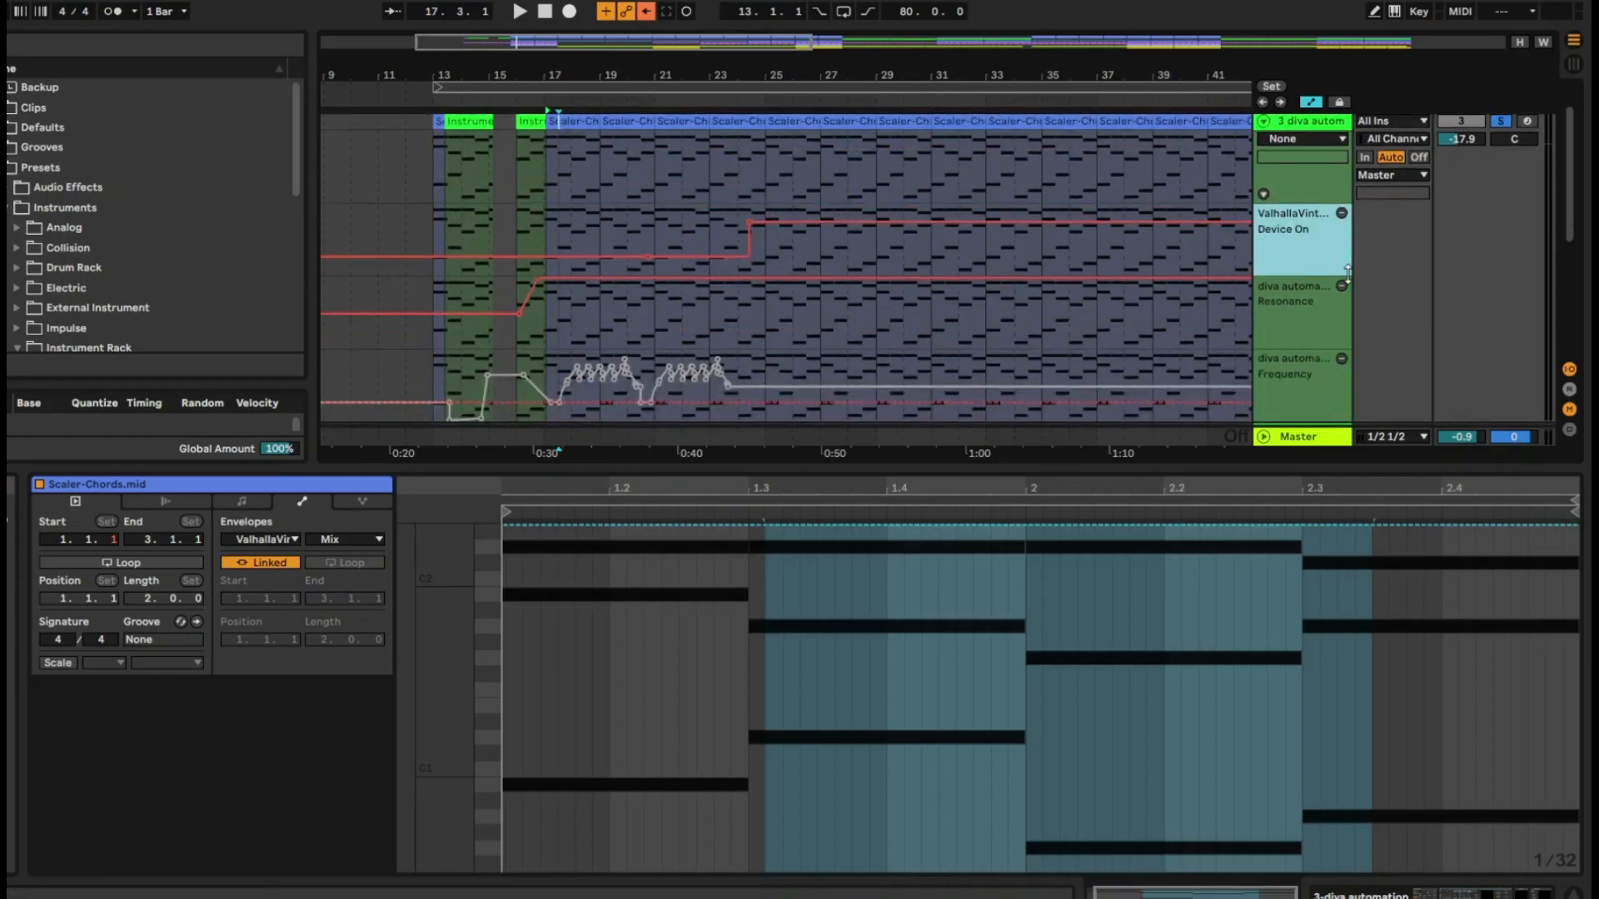
right_click(1305, 241)
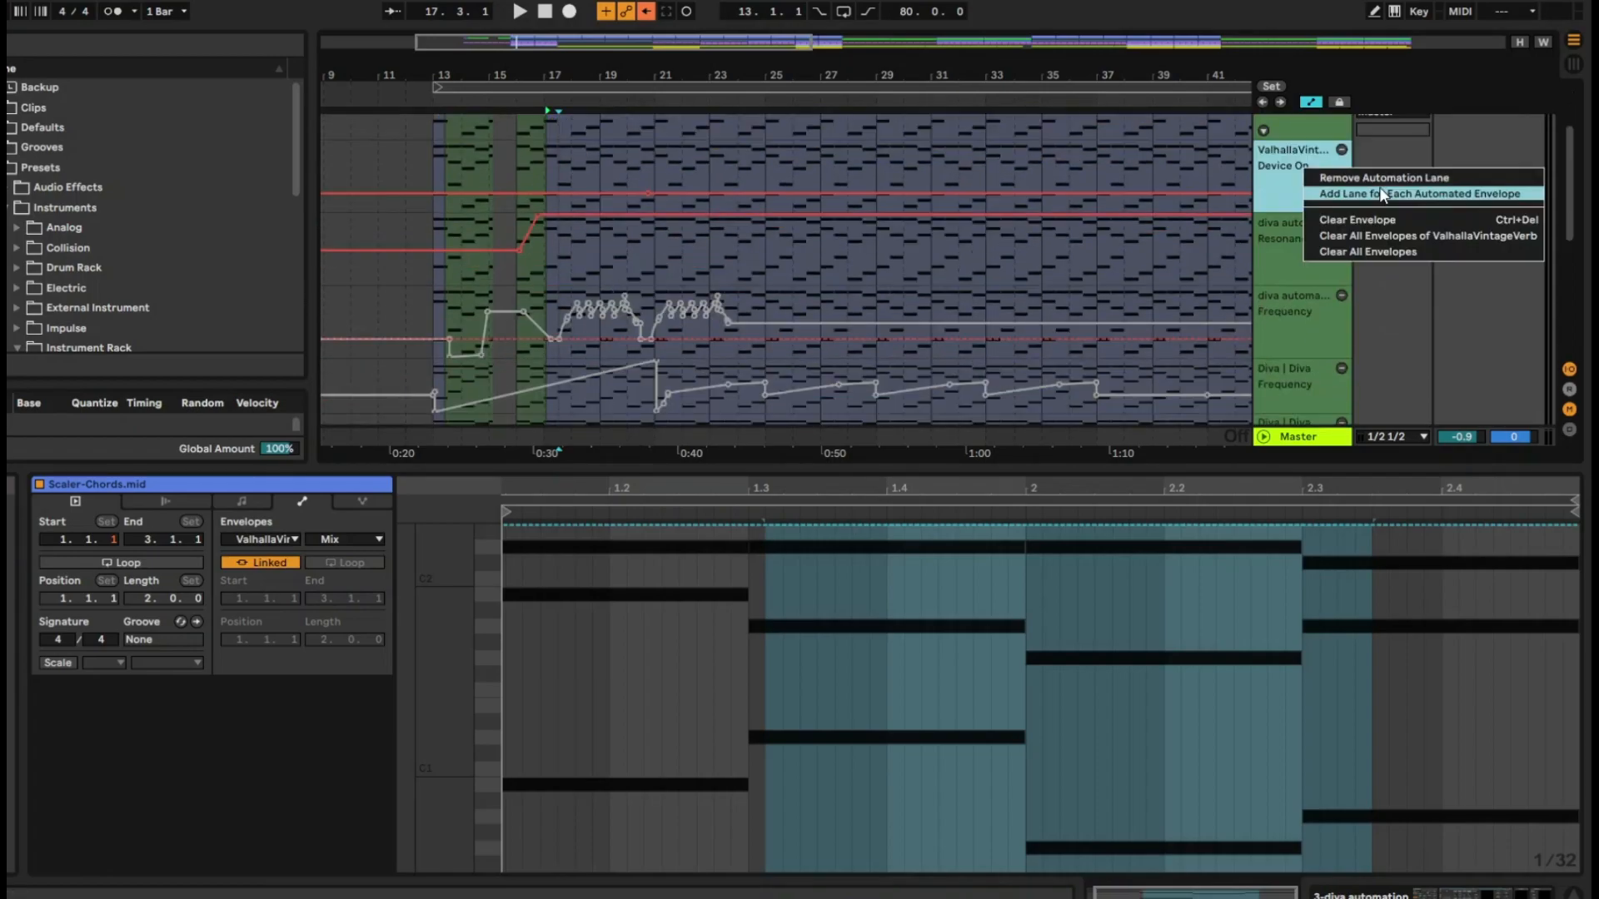
click(1416, 197)
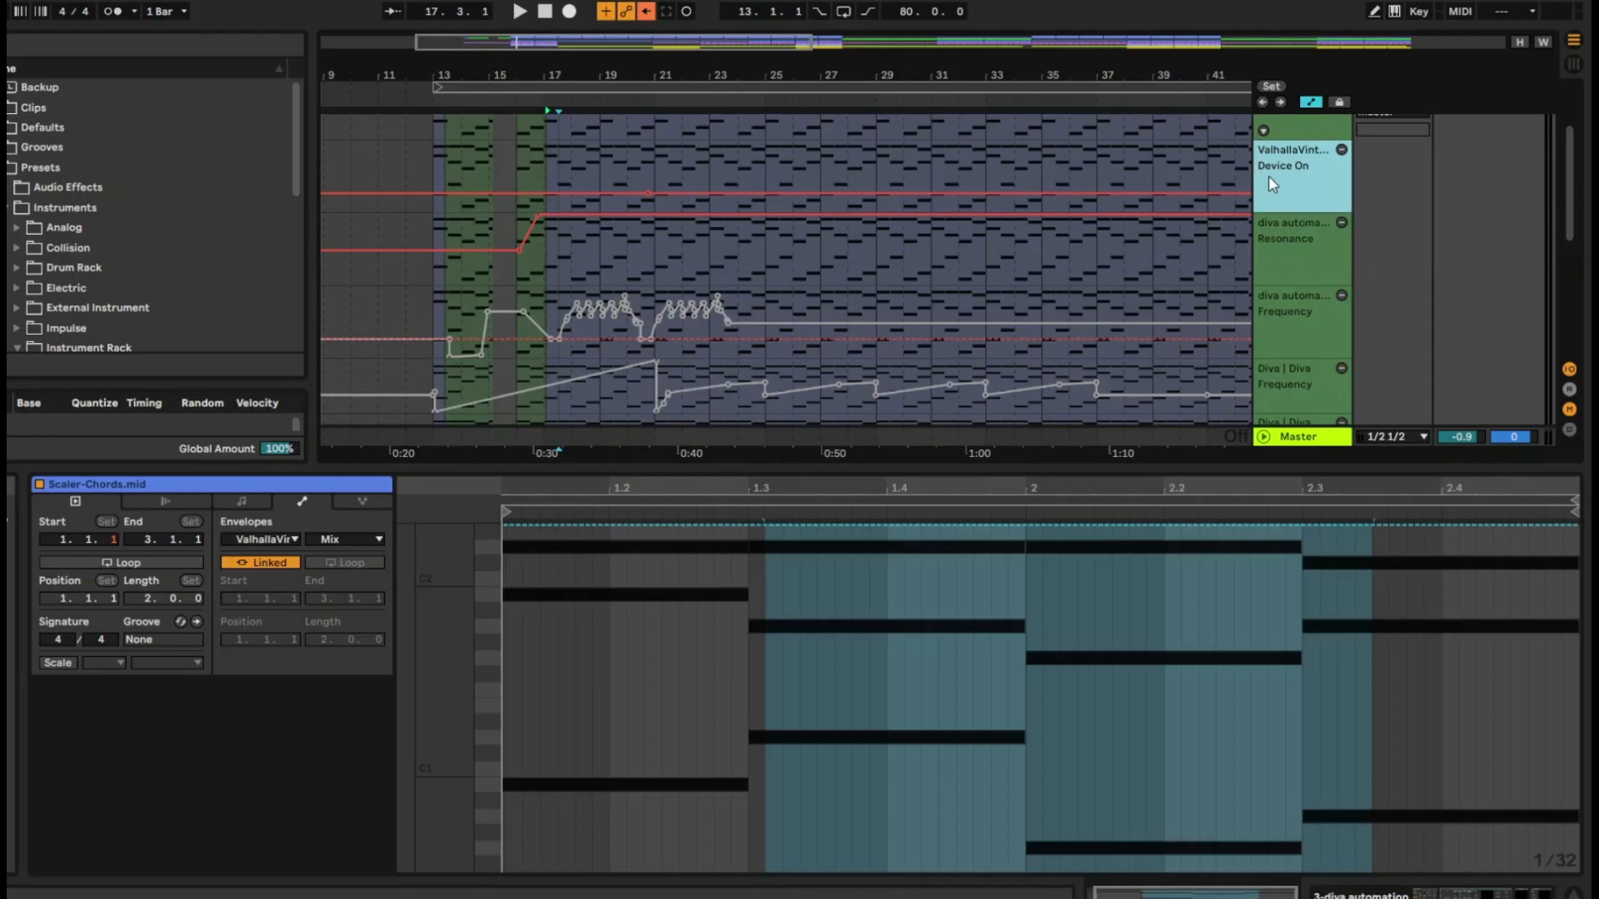
scroll(1265, 208, up, 2)
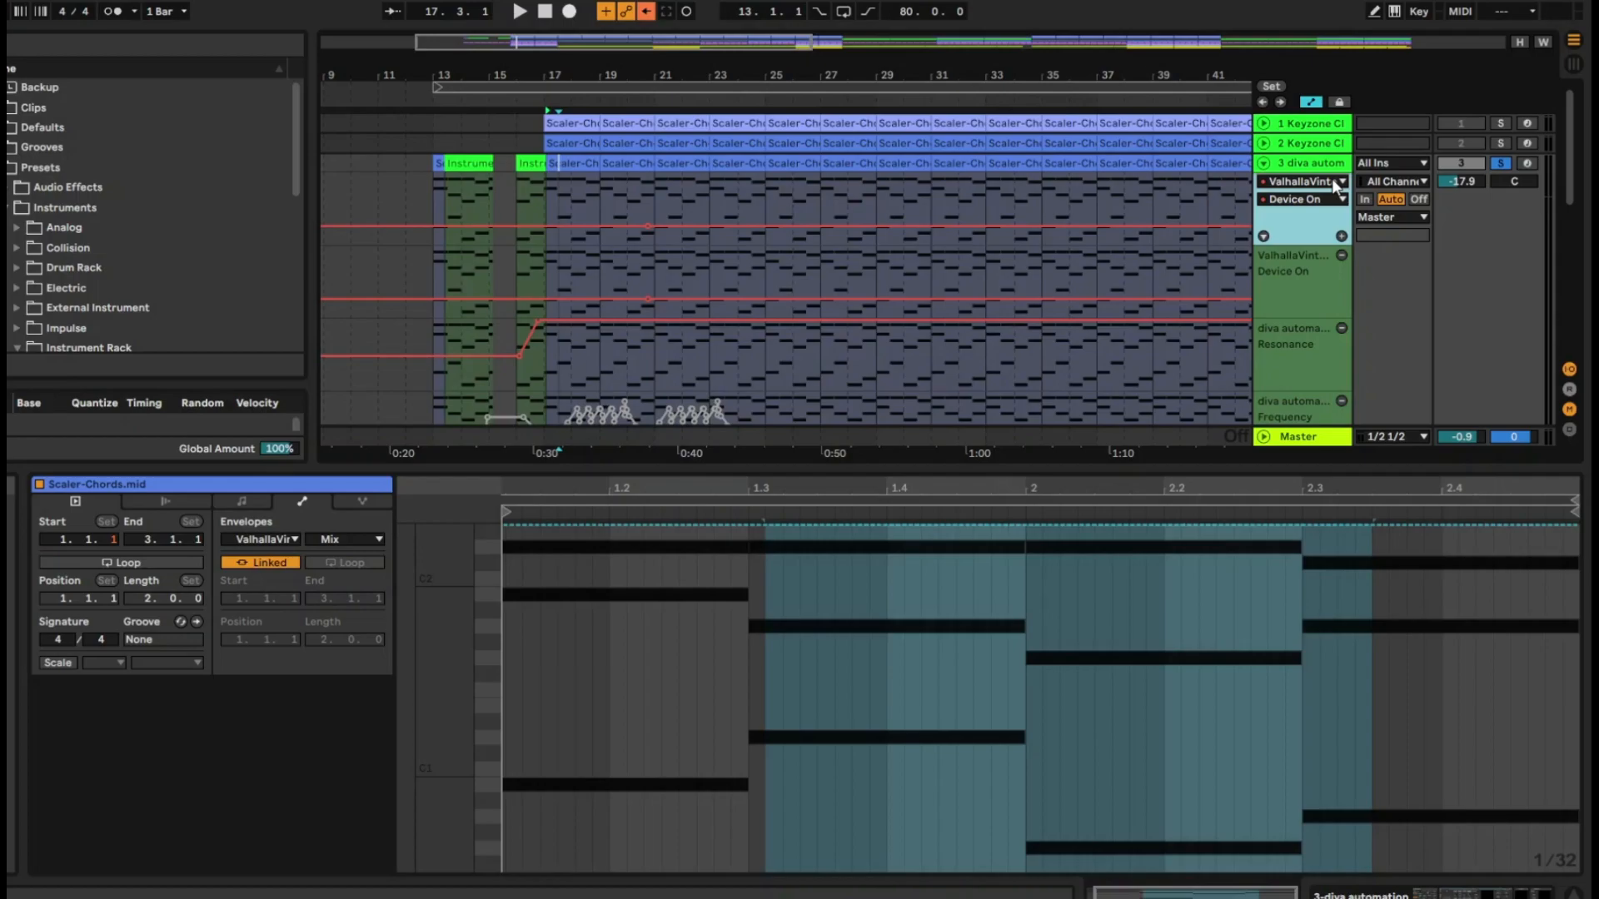
Try editing the ValhallaVintageVerb Device On automation with additional breakpoints between about bars 22 and 25
click(707, 227)
click(685, 227)
drag(682, 227, 702, 226)
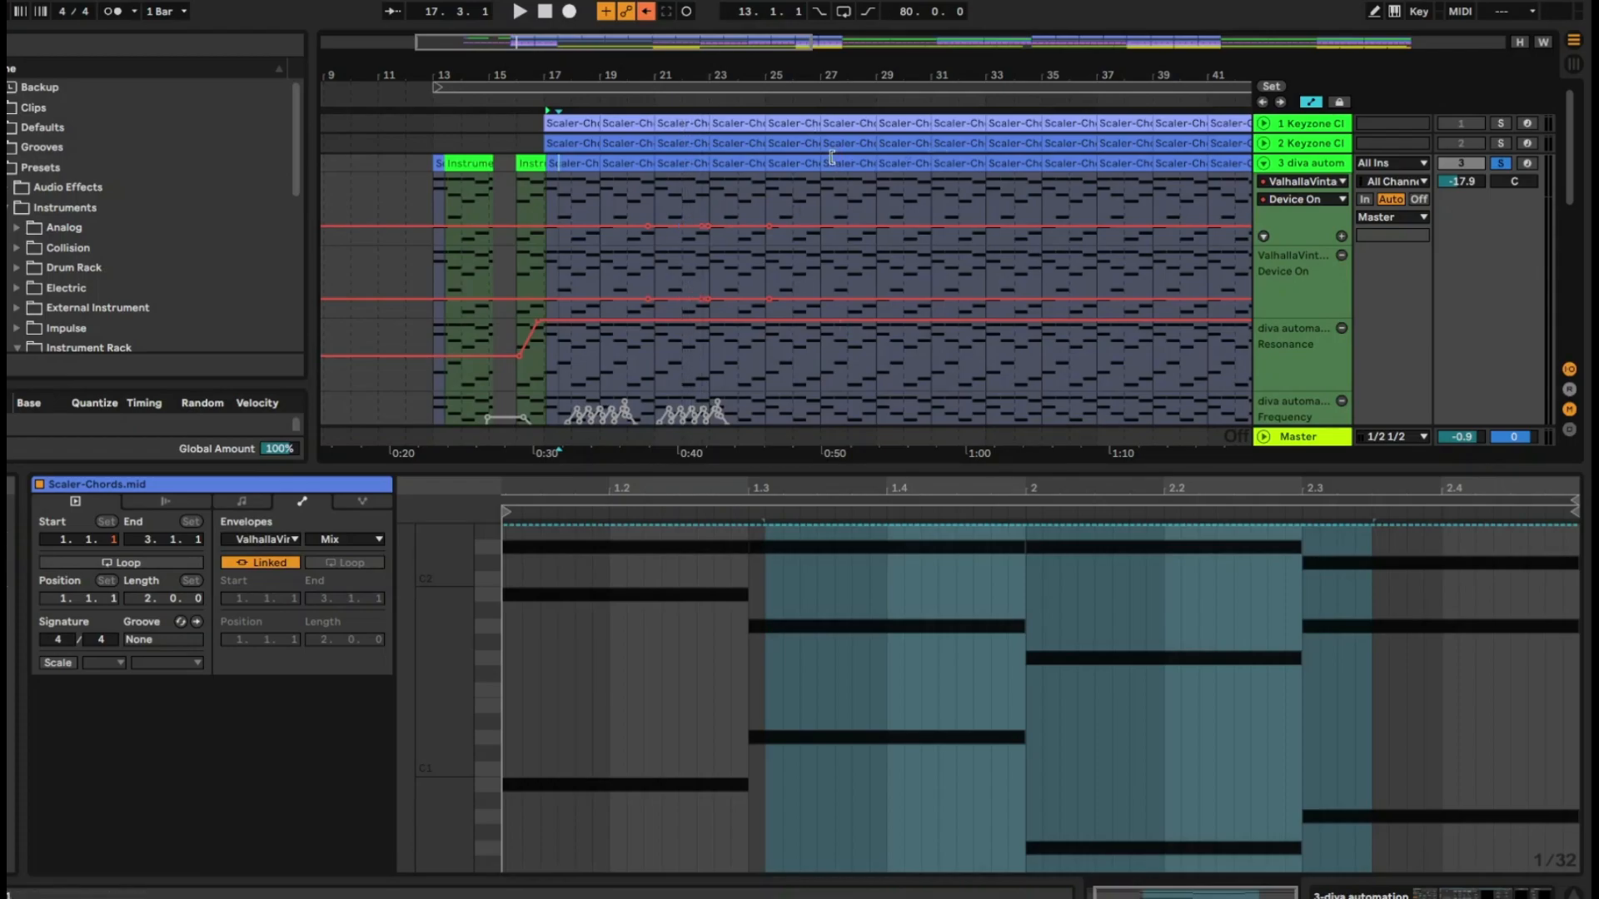
drag(745, 225, 710, 190)
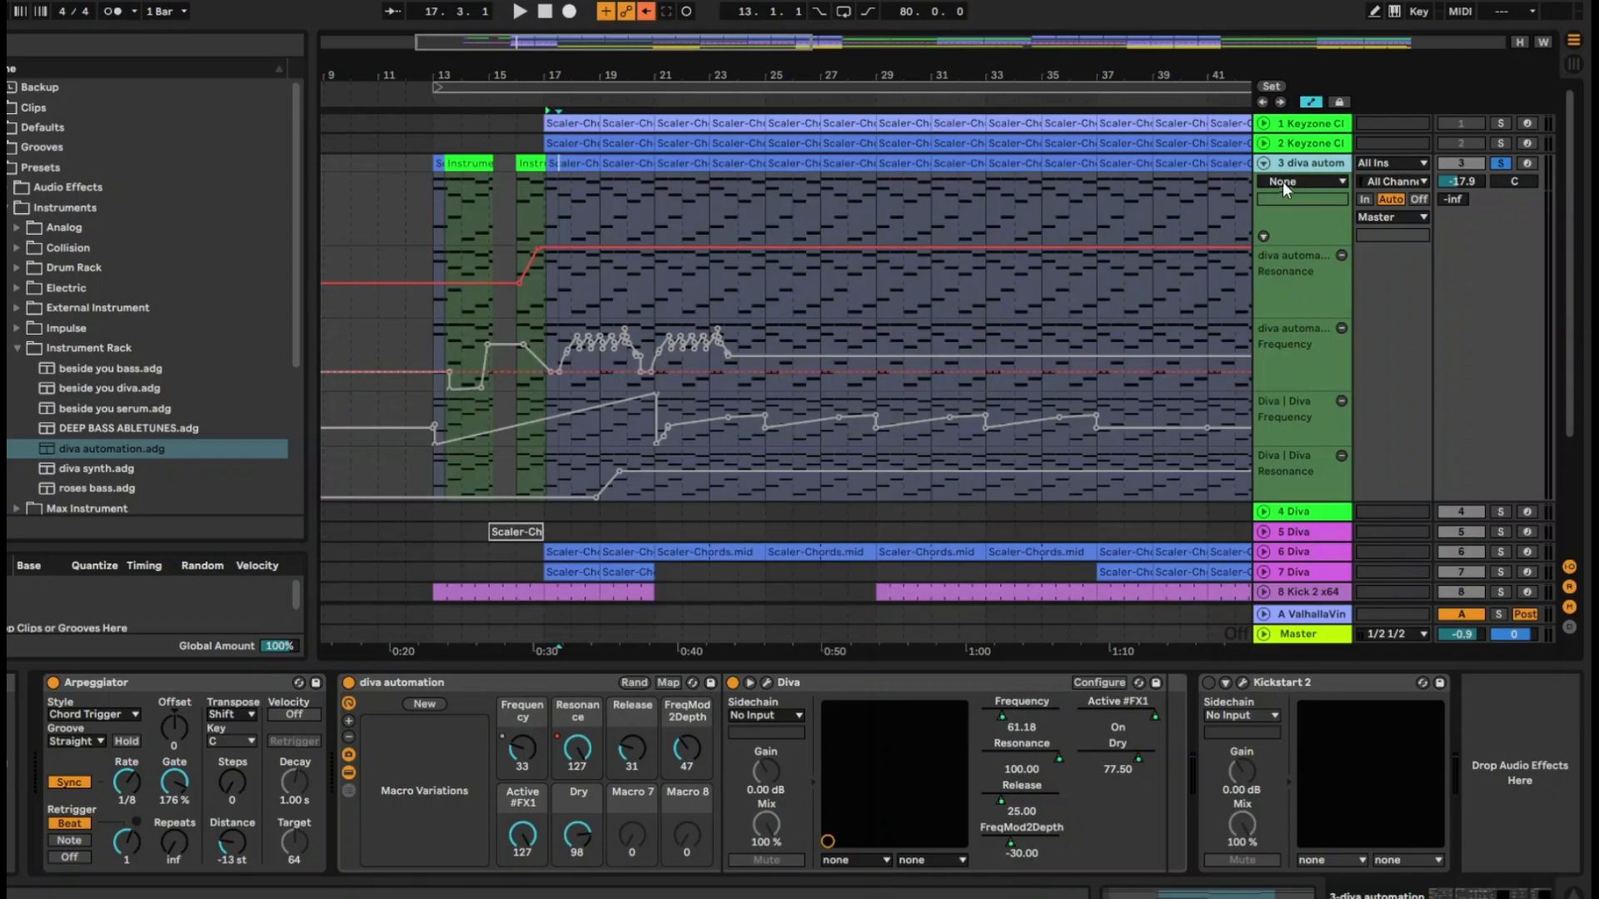
Set the diva automation track's Mixer send to A-ValhallaVintageVerb to about -42 dB in the automation and unfold return track A
click(1282, 182)
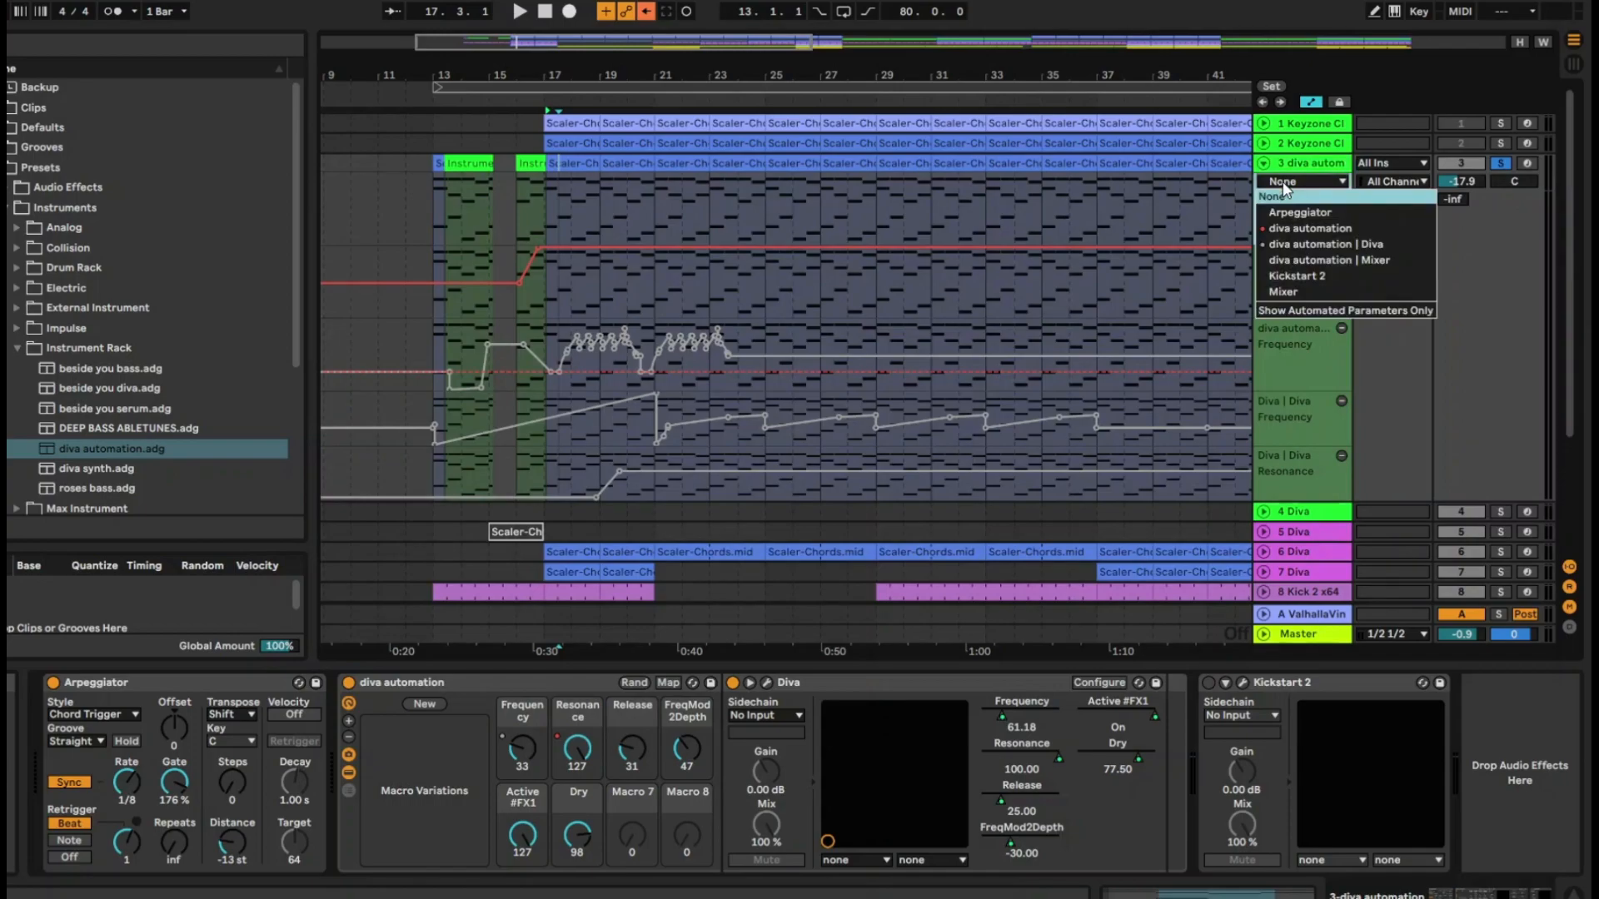
click(1322, 291)
click(1284, 199)
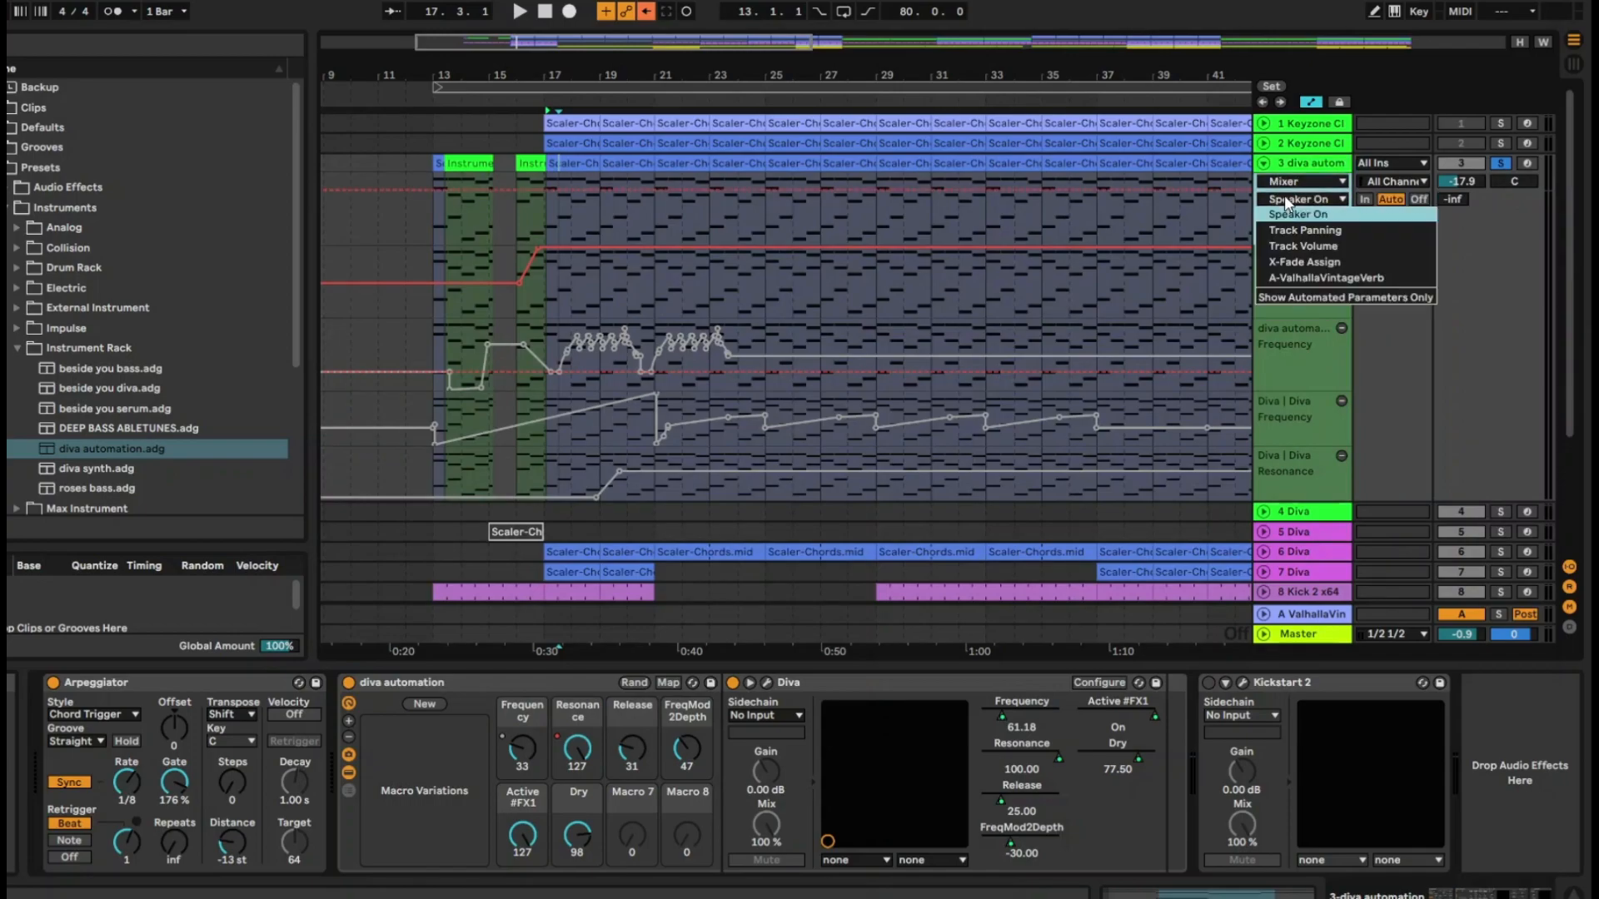
click(1318, 277)
drag(518, 245, 524, 231)
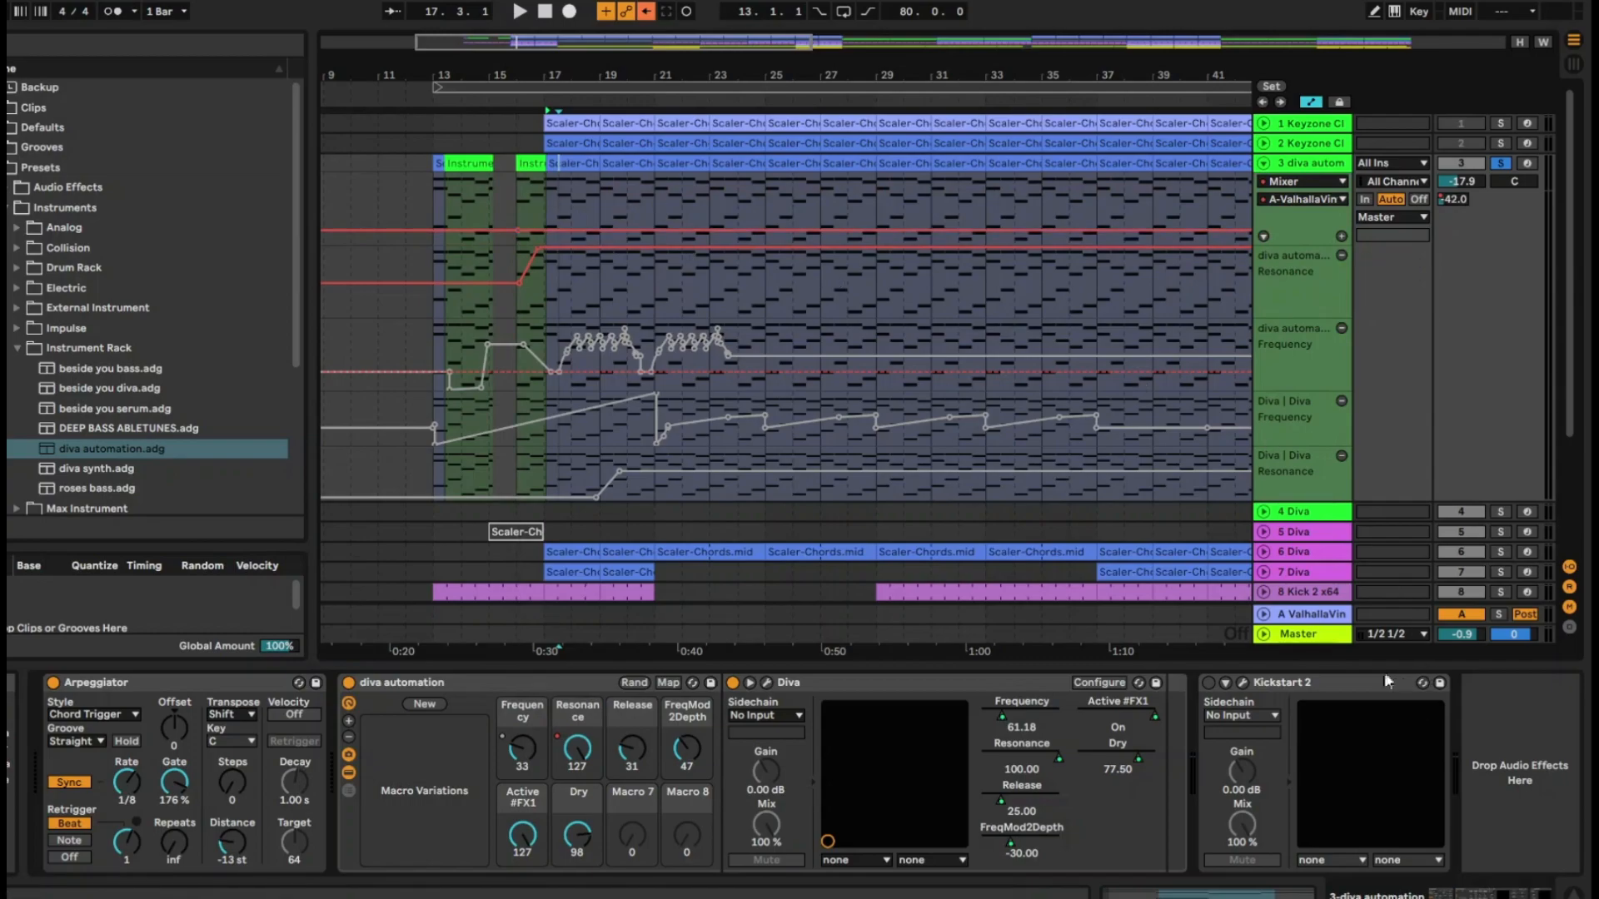
click(1263, 614)
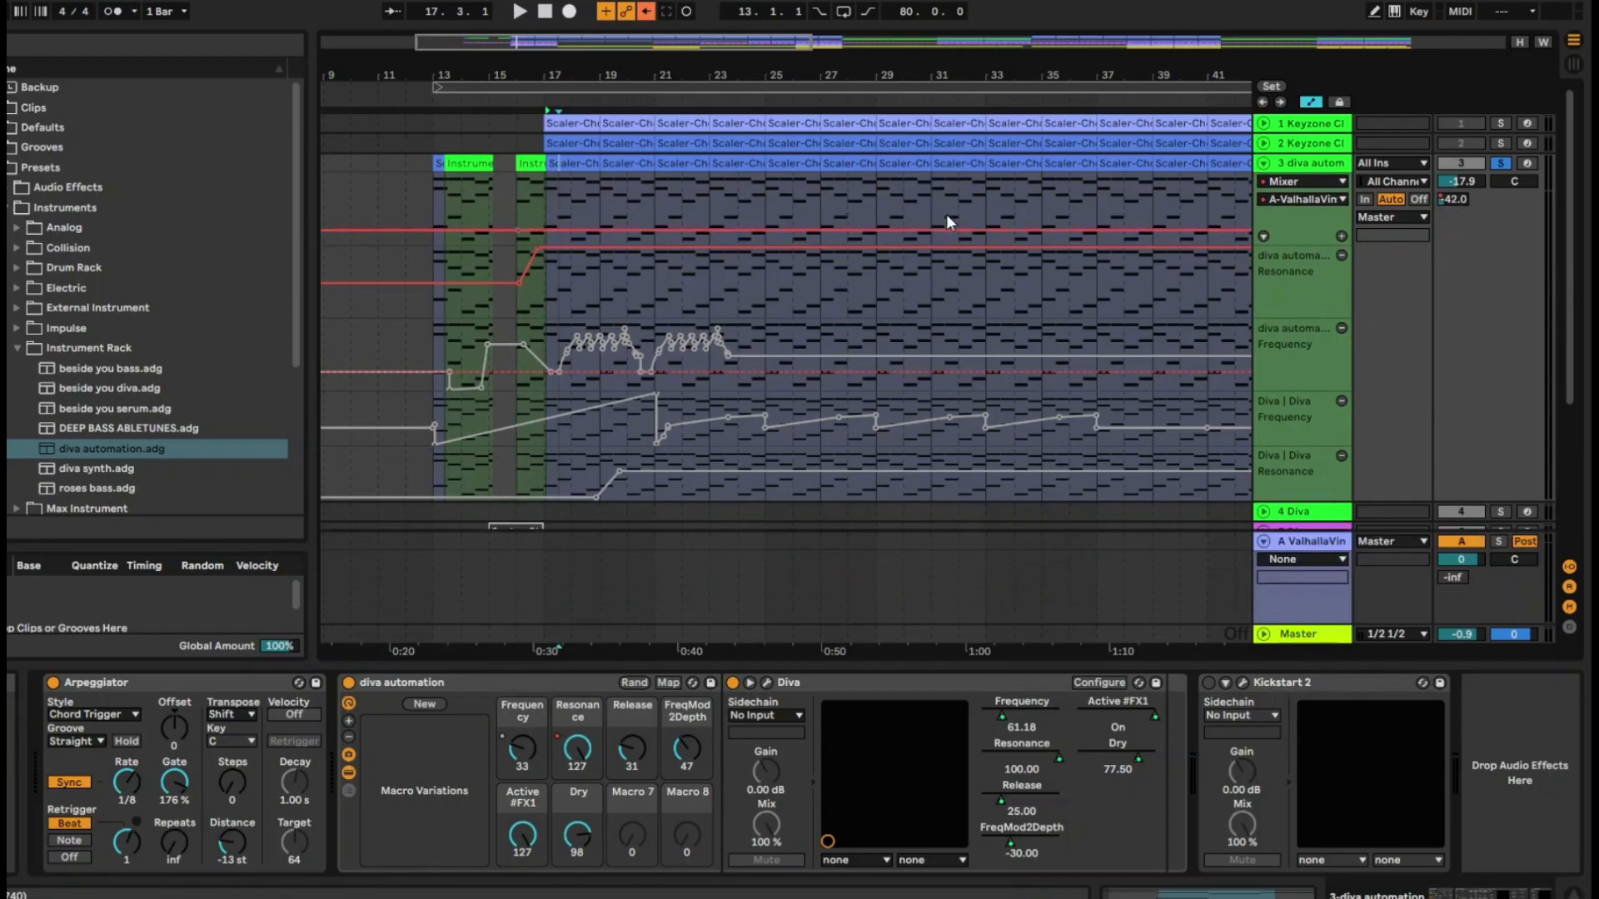
Shape the diva automation track's reverb send envelope with a peak near bar 28 and a dip near bar 32, and select return track A
click(823, 232)
click(782, 233)
drag(976, 231, 691, 180)
drag(809, 234, 839, 230)
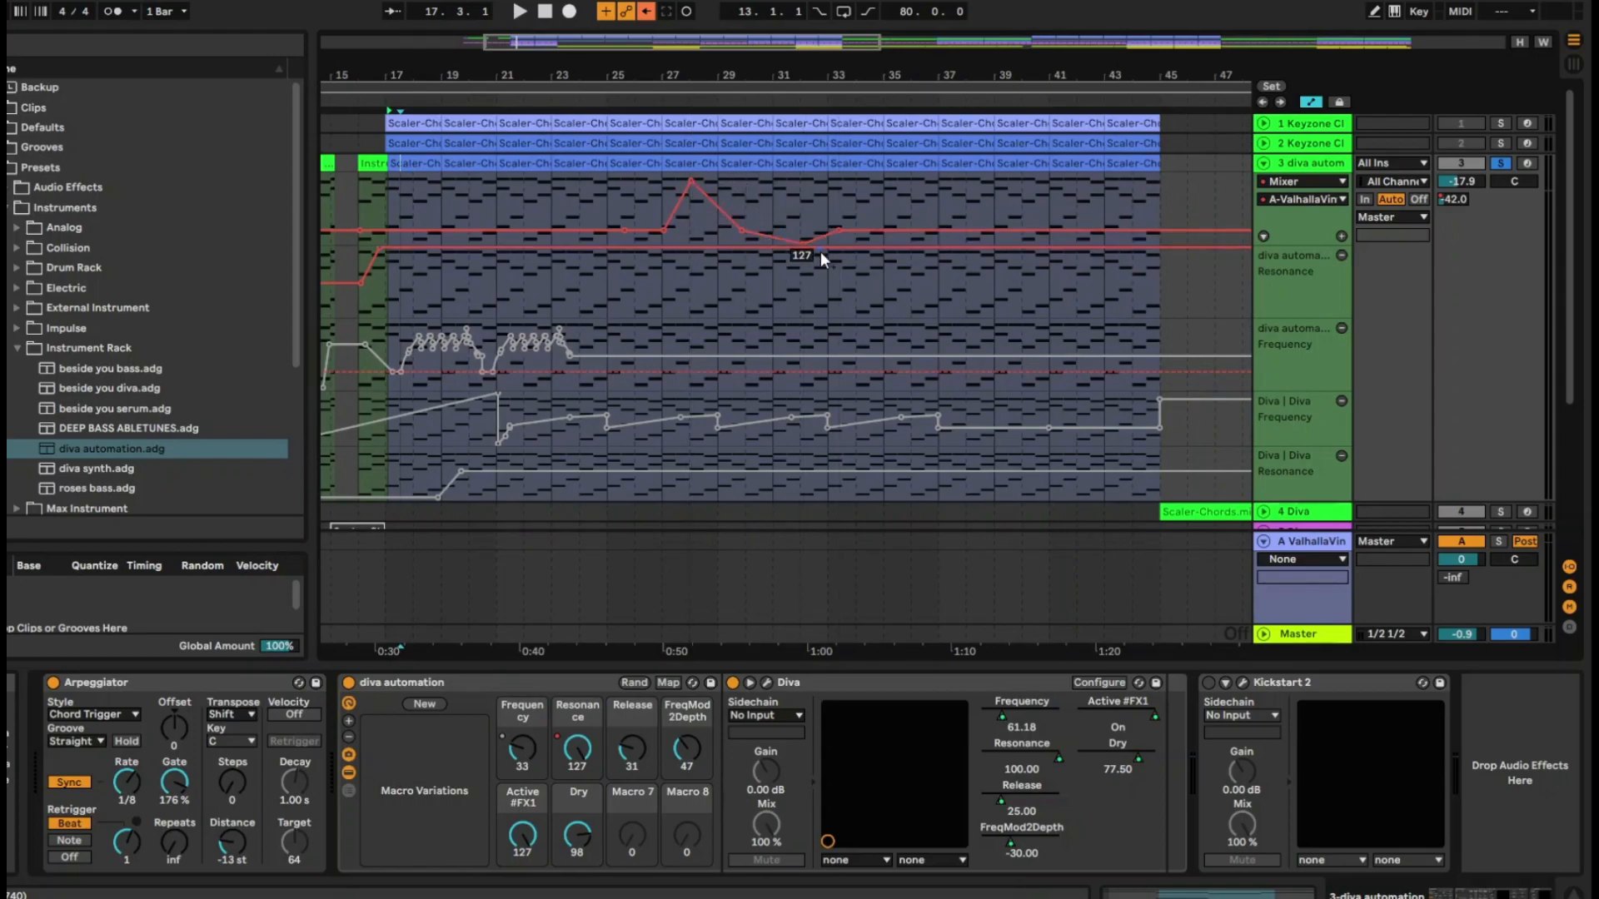
click(1342, 543)
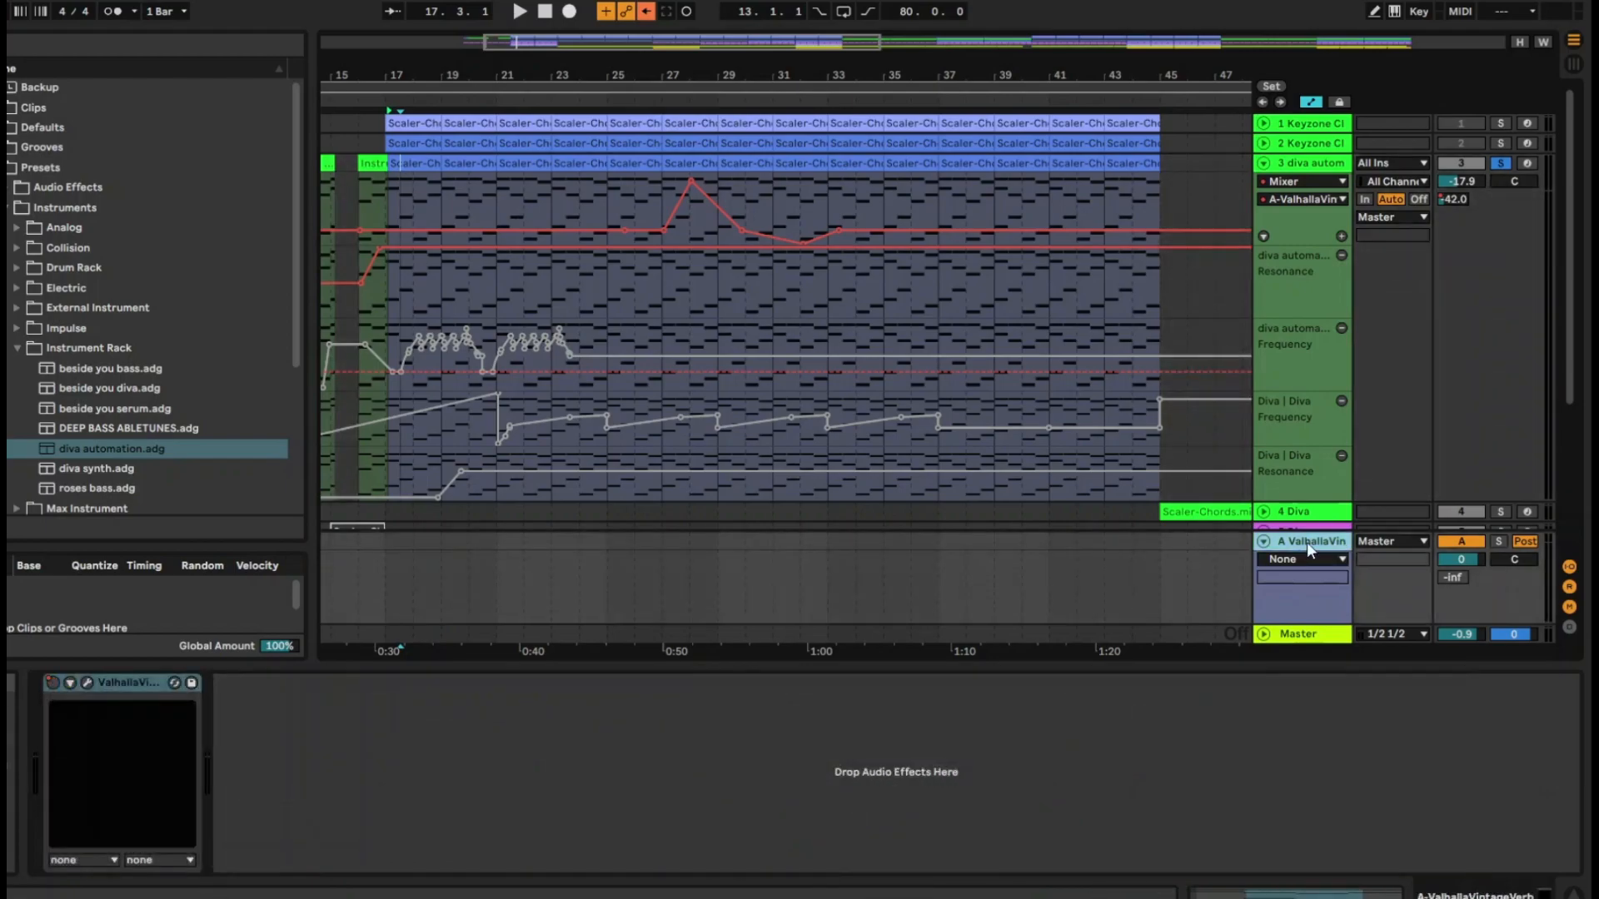
Move the ValhallaVintageVerb device with its Device On automation from the diva automation track to return track A
click(670, 94)
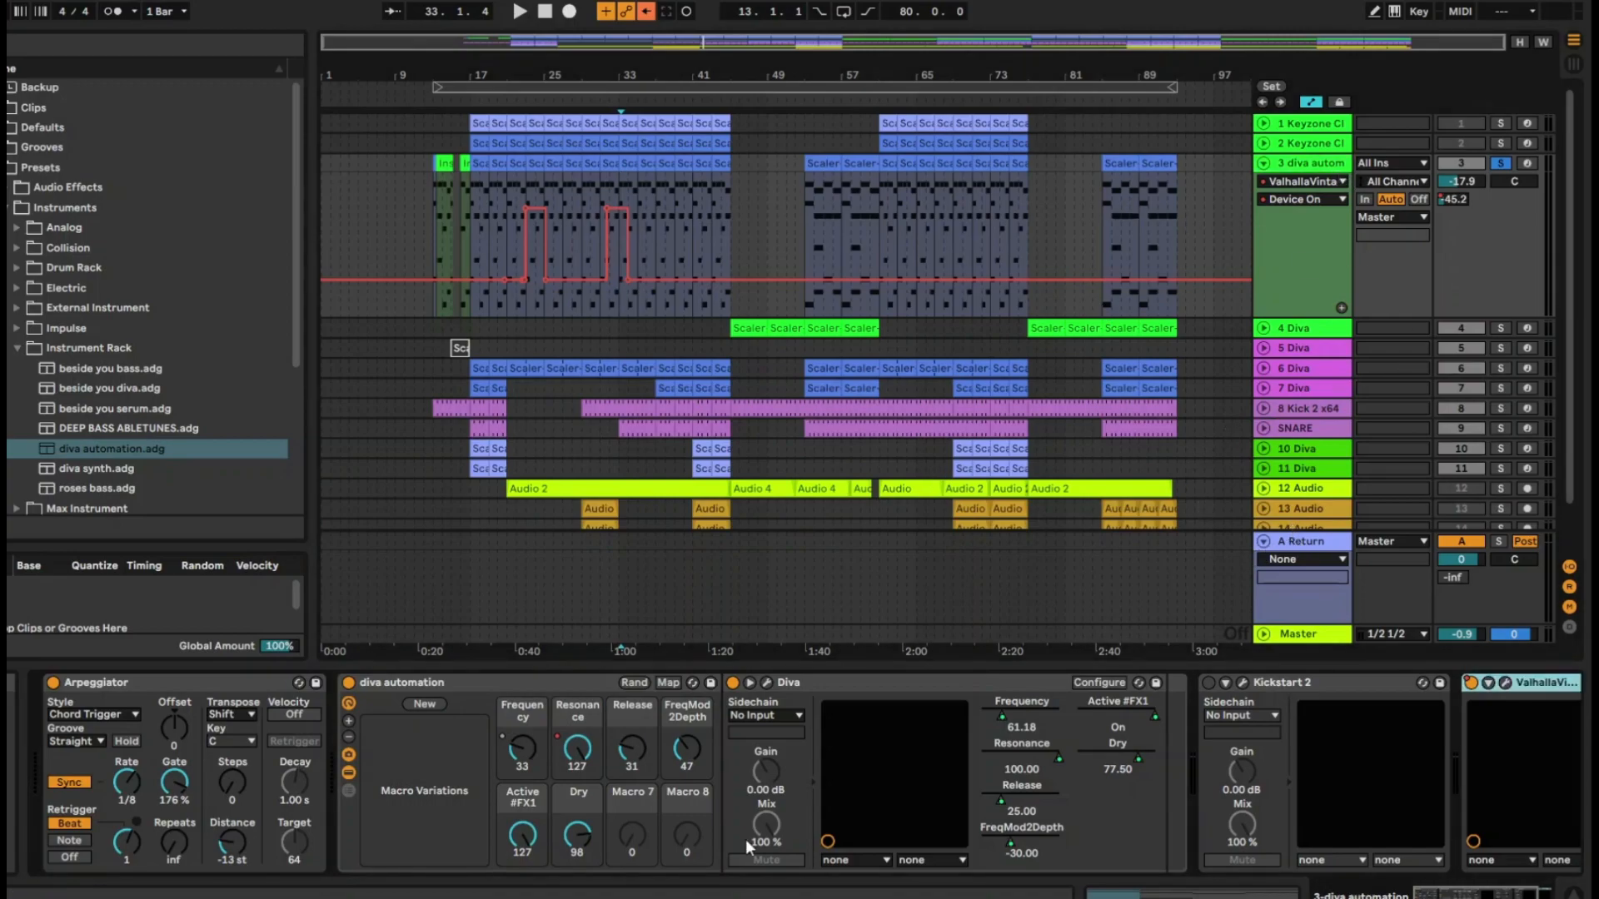
scroll(1561, 809, right, 3)
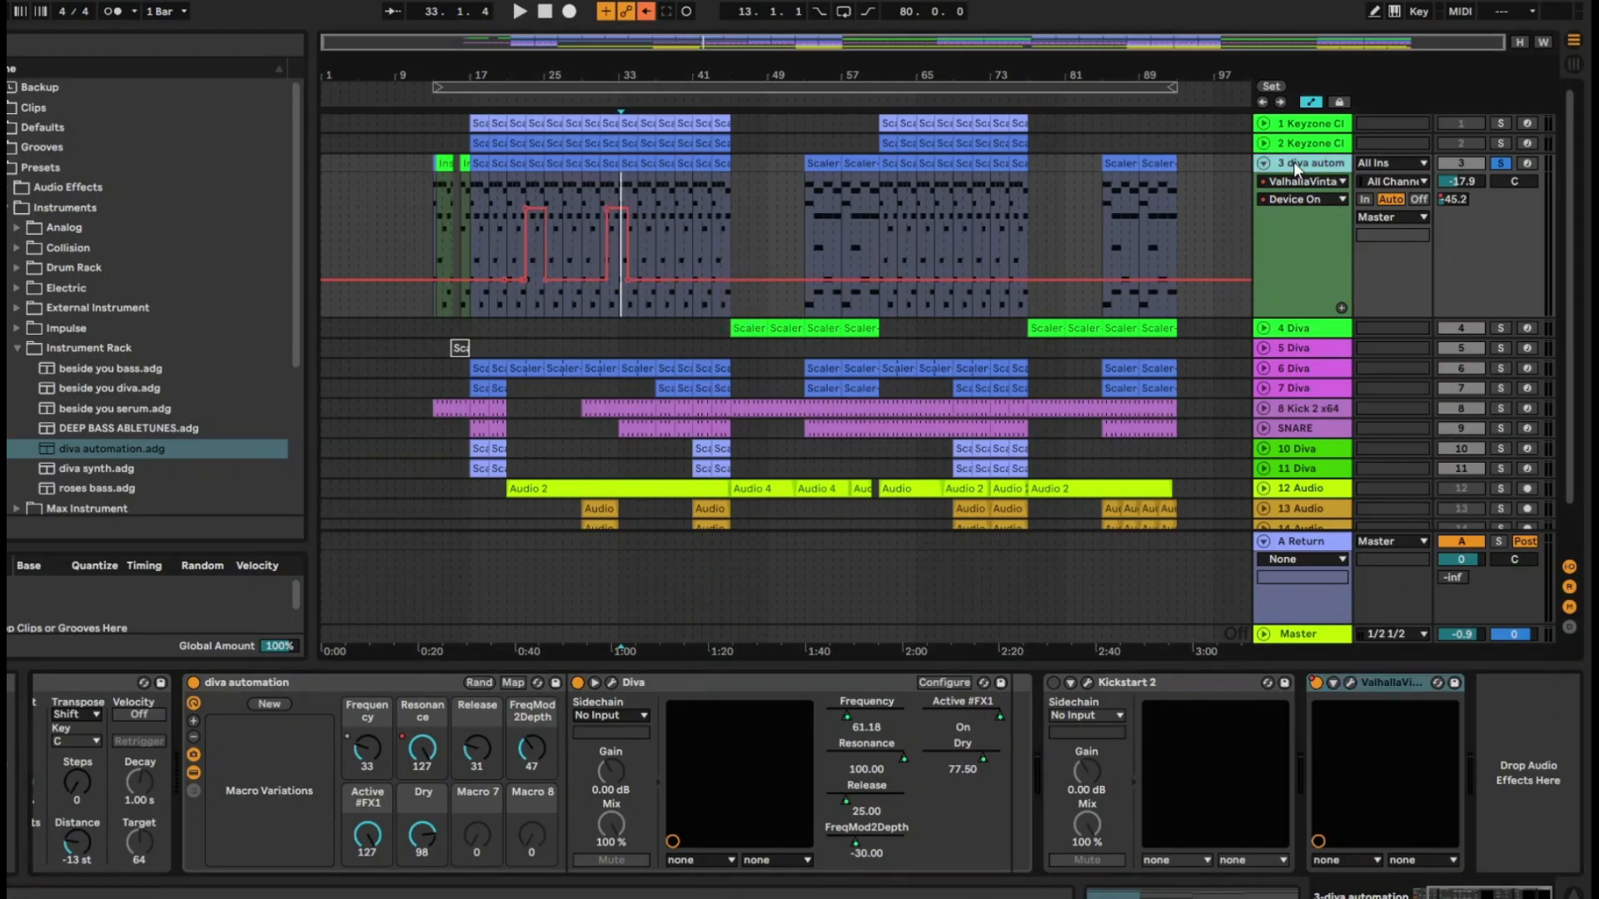
click(1389, 686)
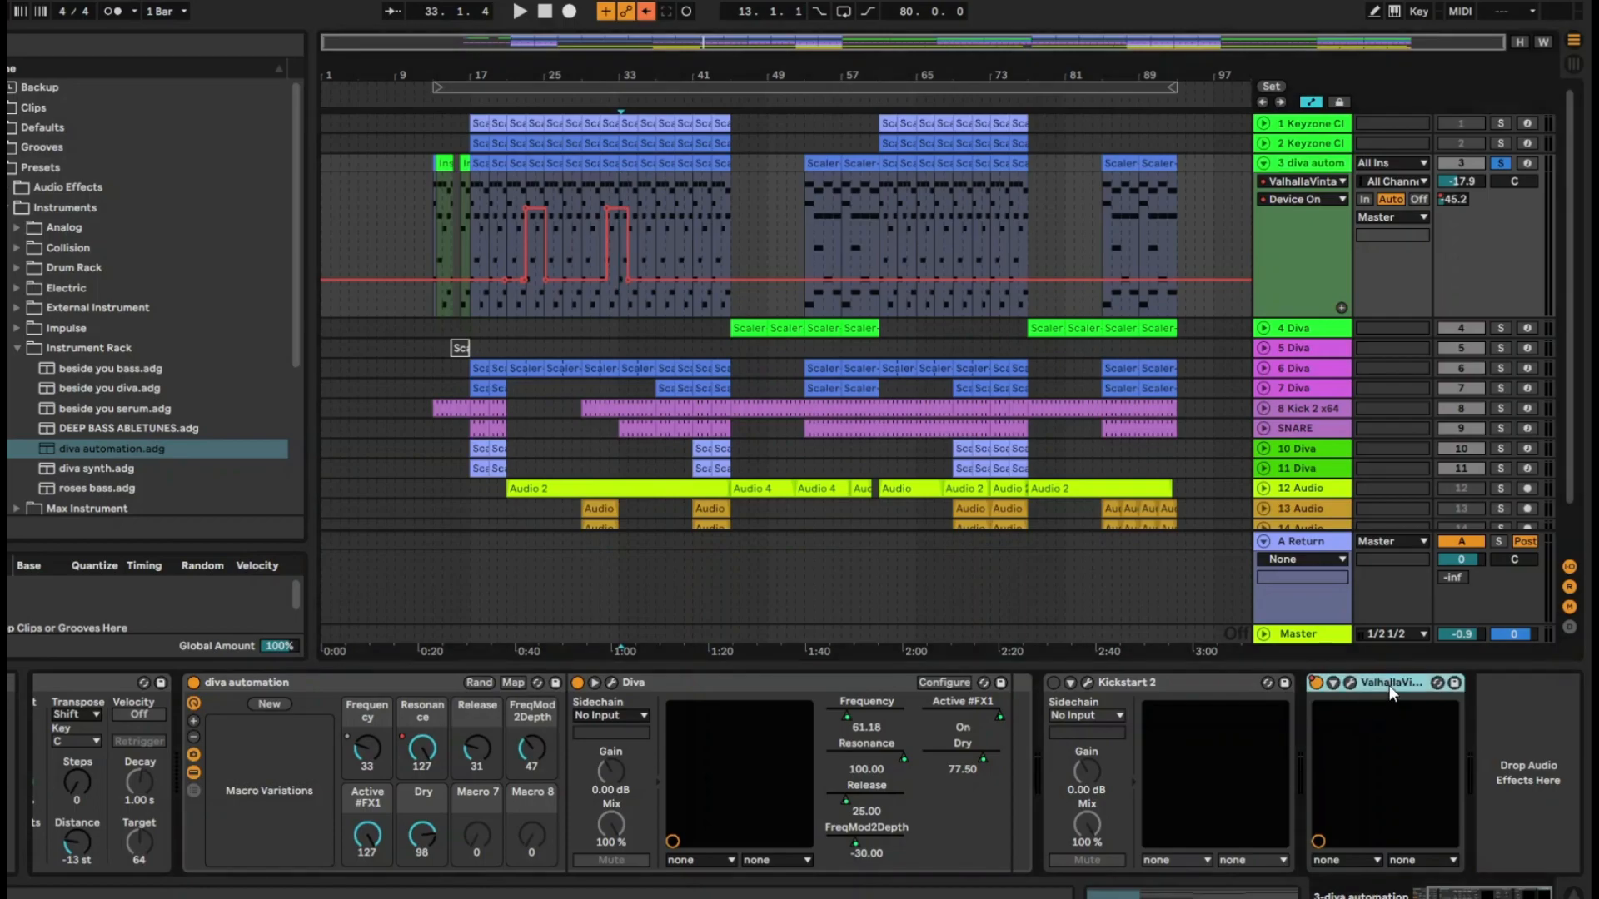
drag(1307, 546, 1306, 551)
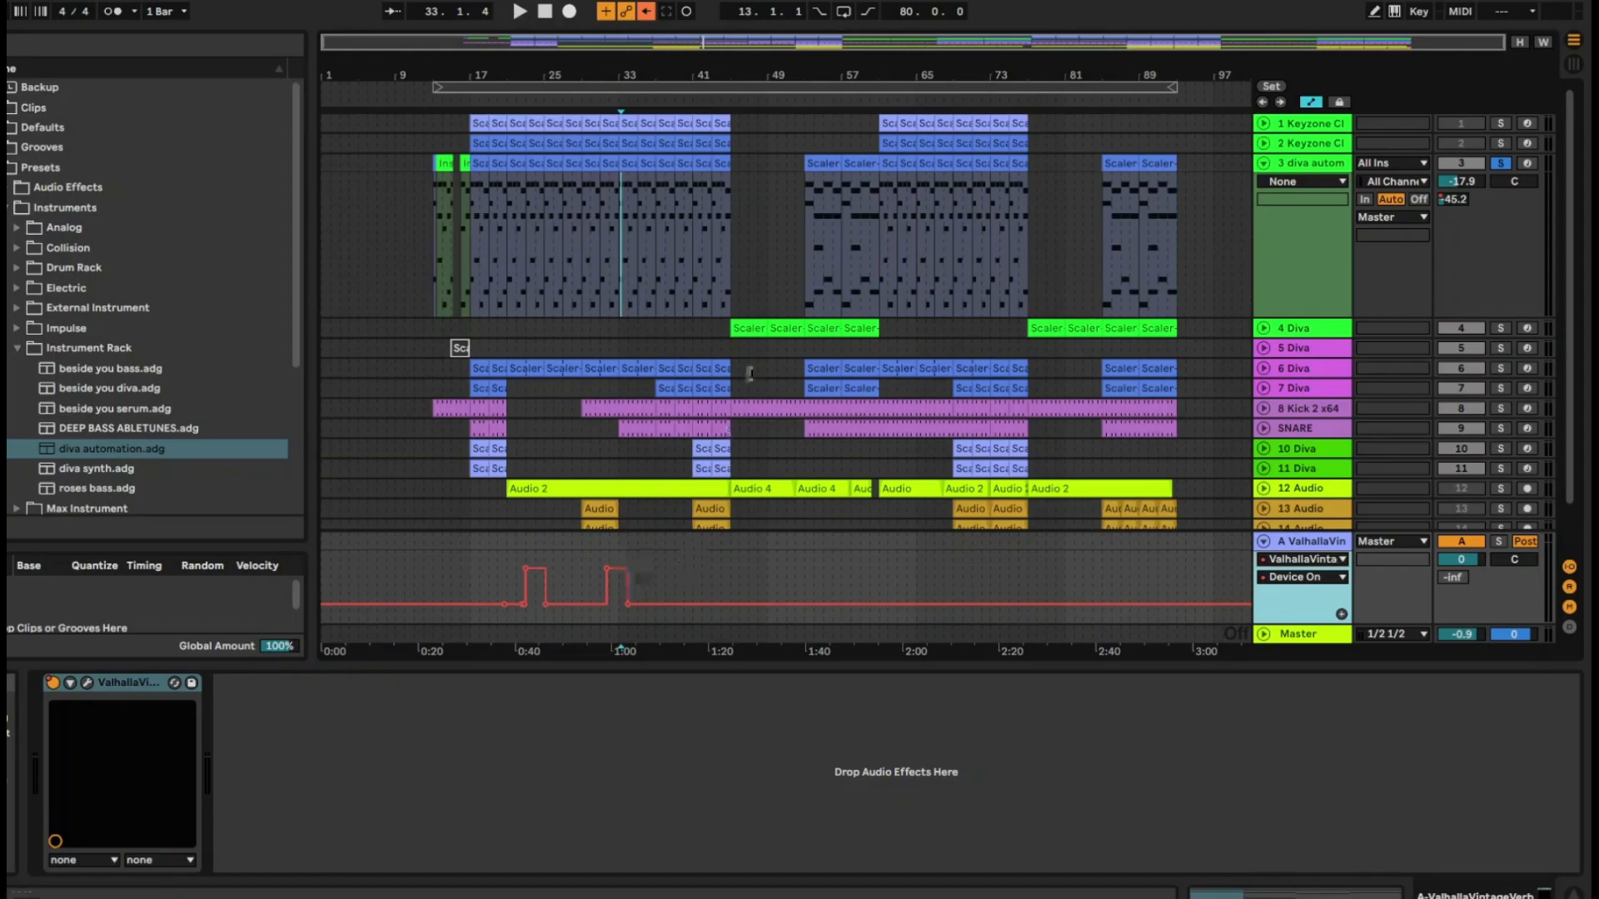
Copy the ValhallaVintageVerb device on return track A and fold that track
click(1265, 541)
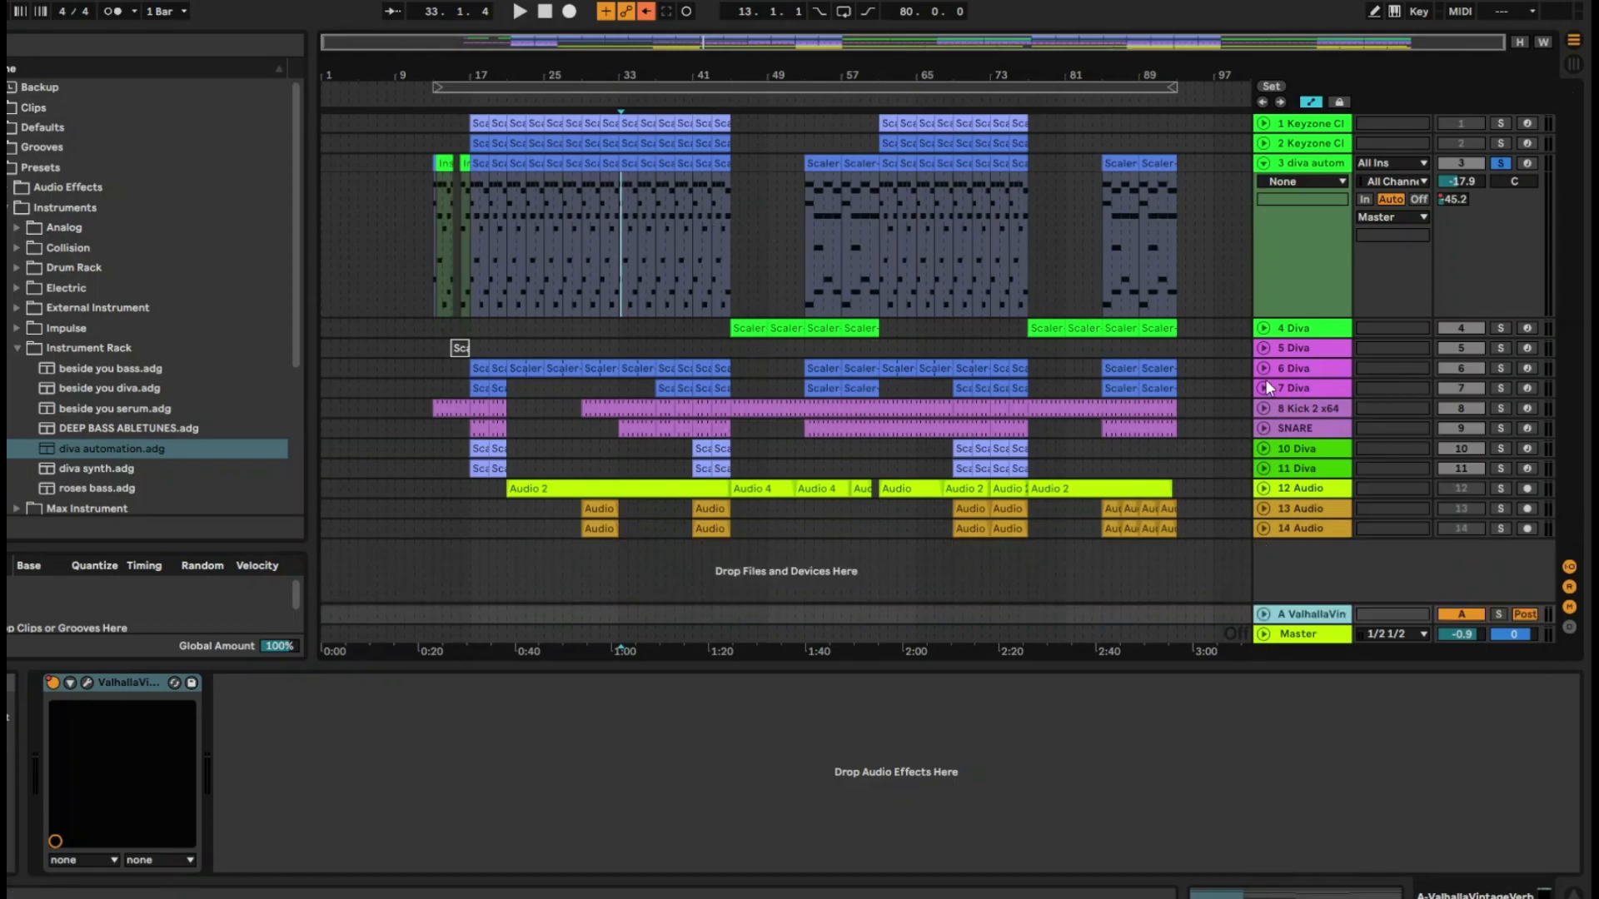
click(1263, 615)
right_click(119, 686)
click(192, 717)
click(1264, 542)
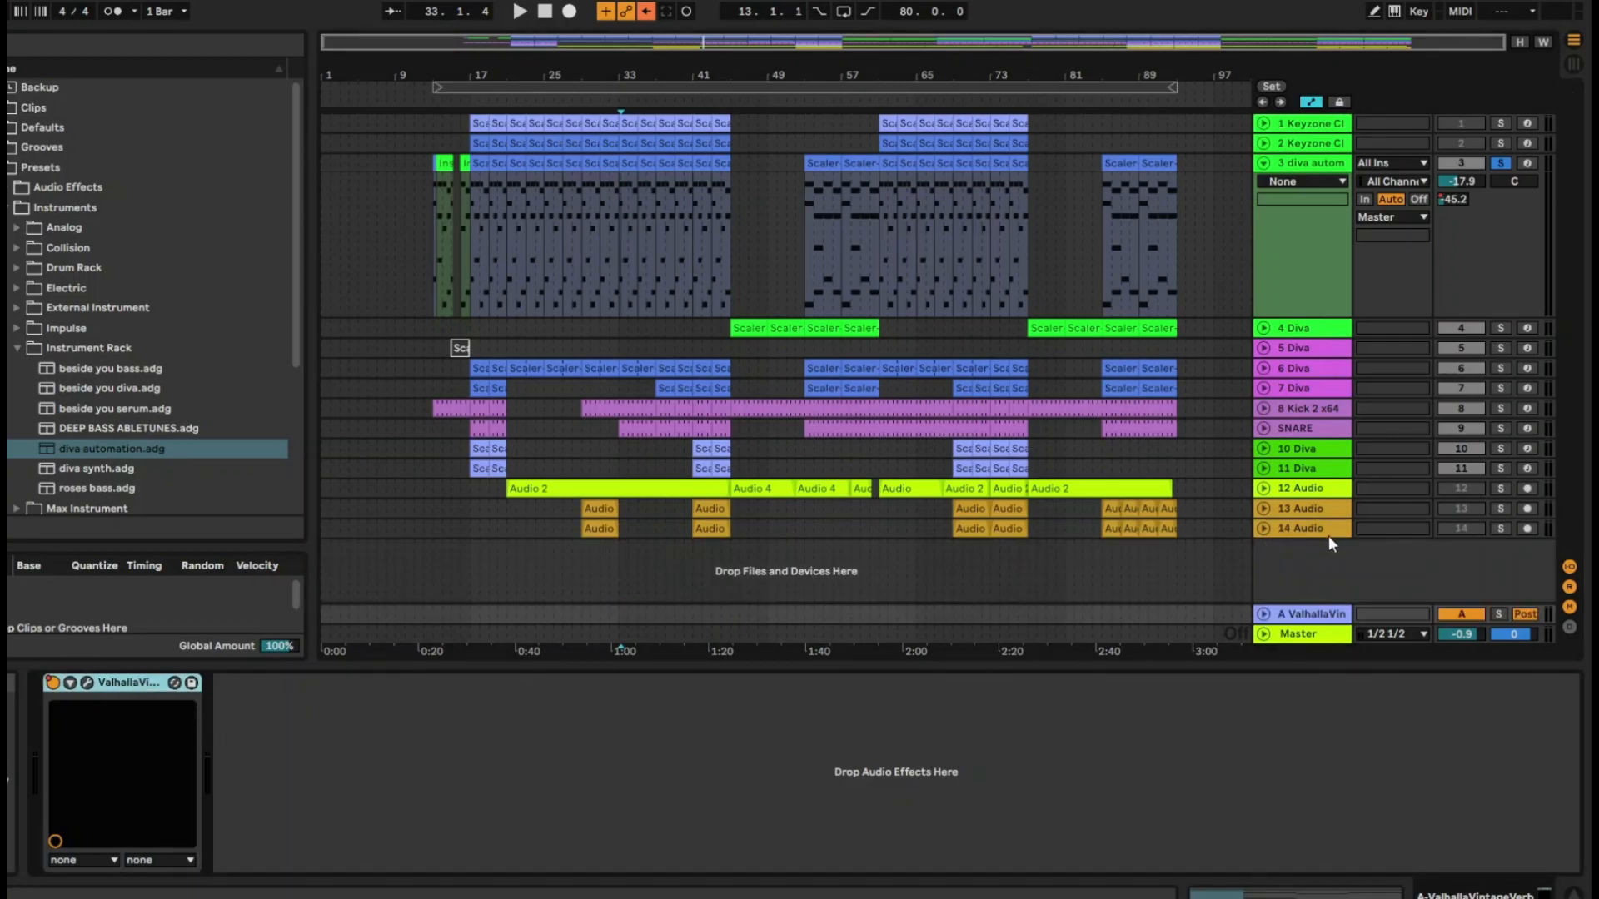
Insert a new audio track, paste ValhallaVintageVerb with its Device On automation onto it, and fold the diva automation track
right_click(1286, 562)
click(1333, 574)
click(388, 806)
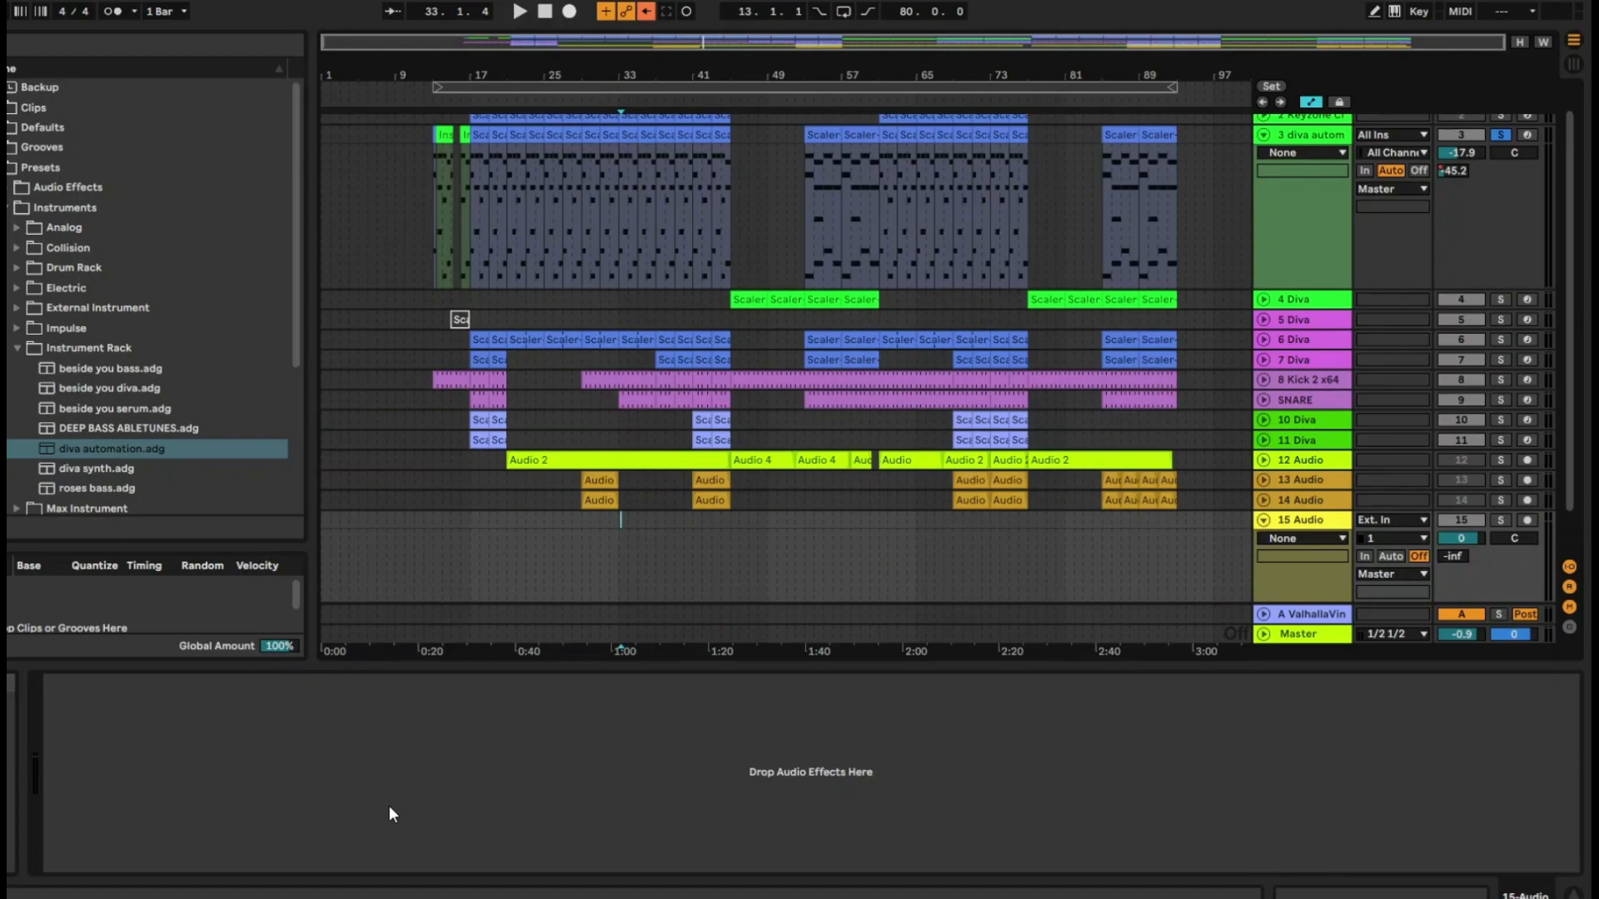
key(ctrl+v)
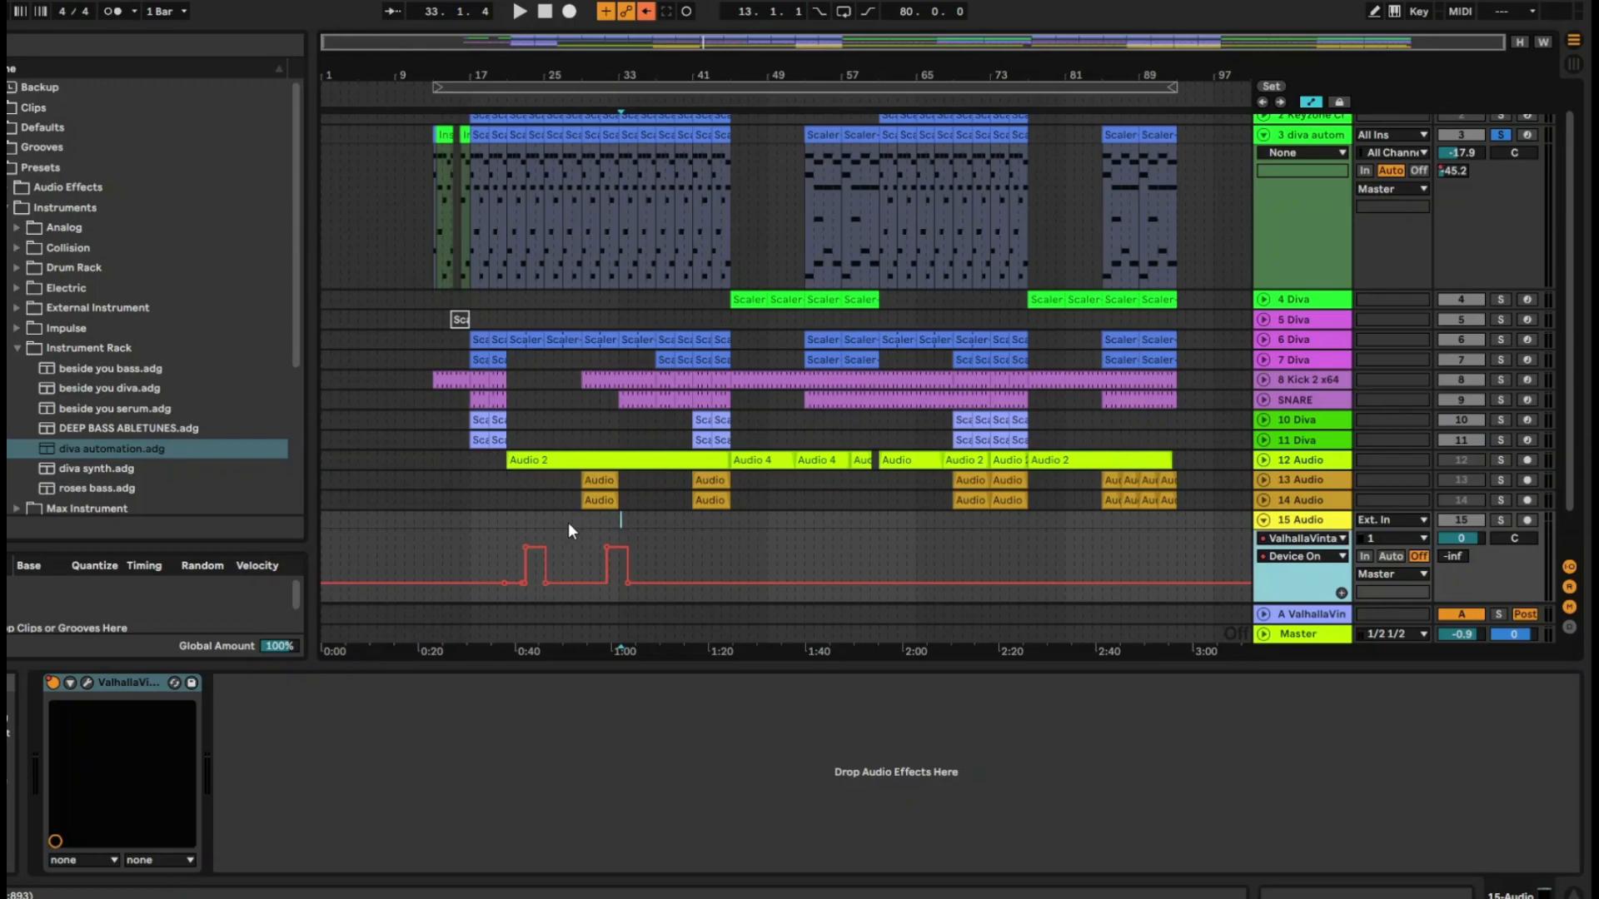
click(1264, 135)
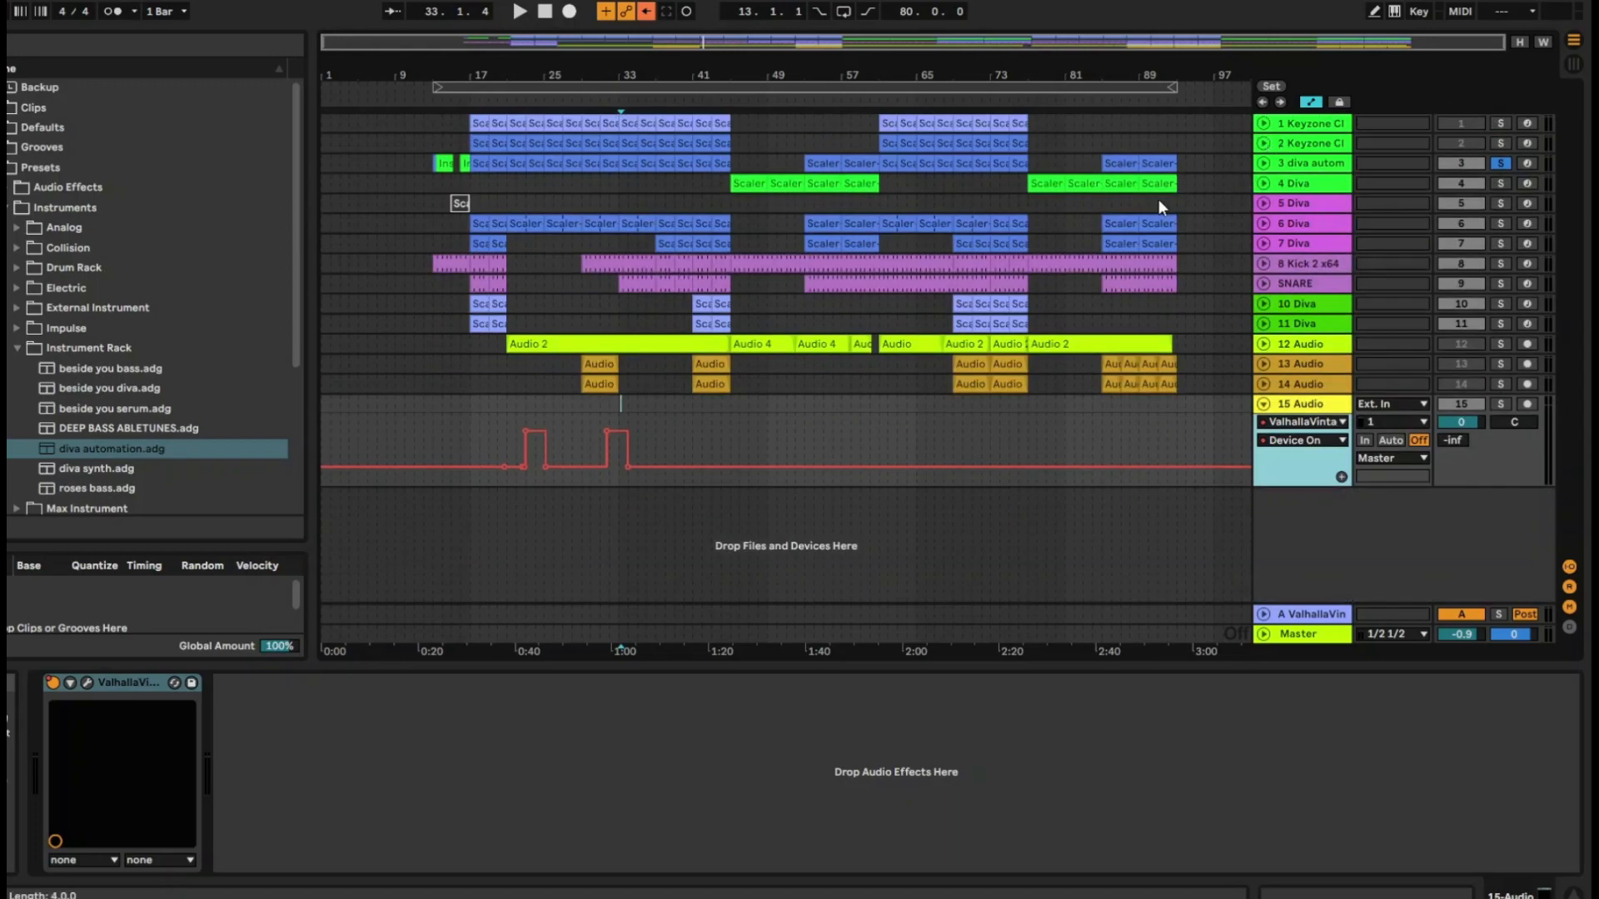